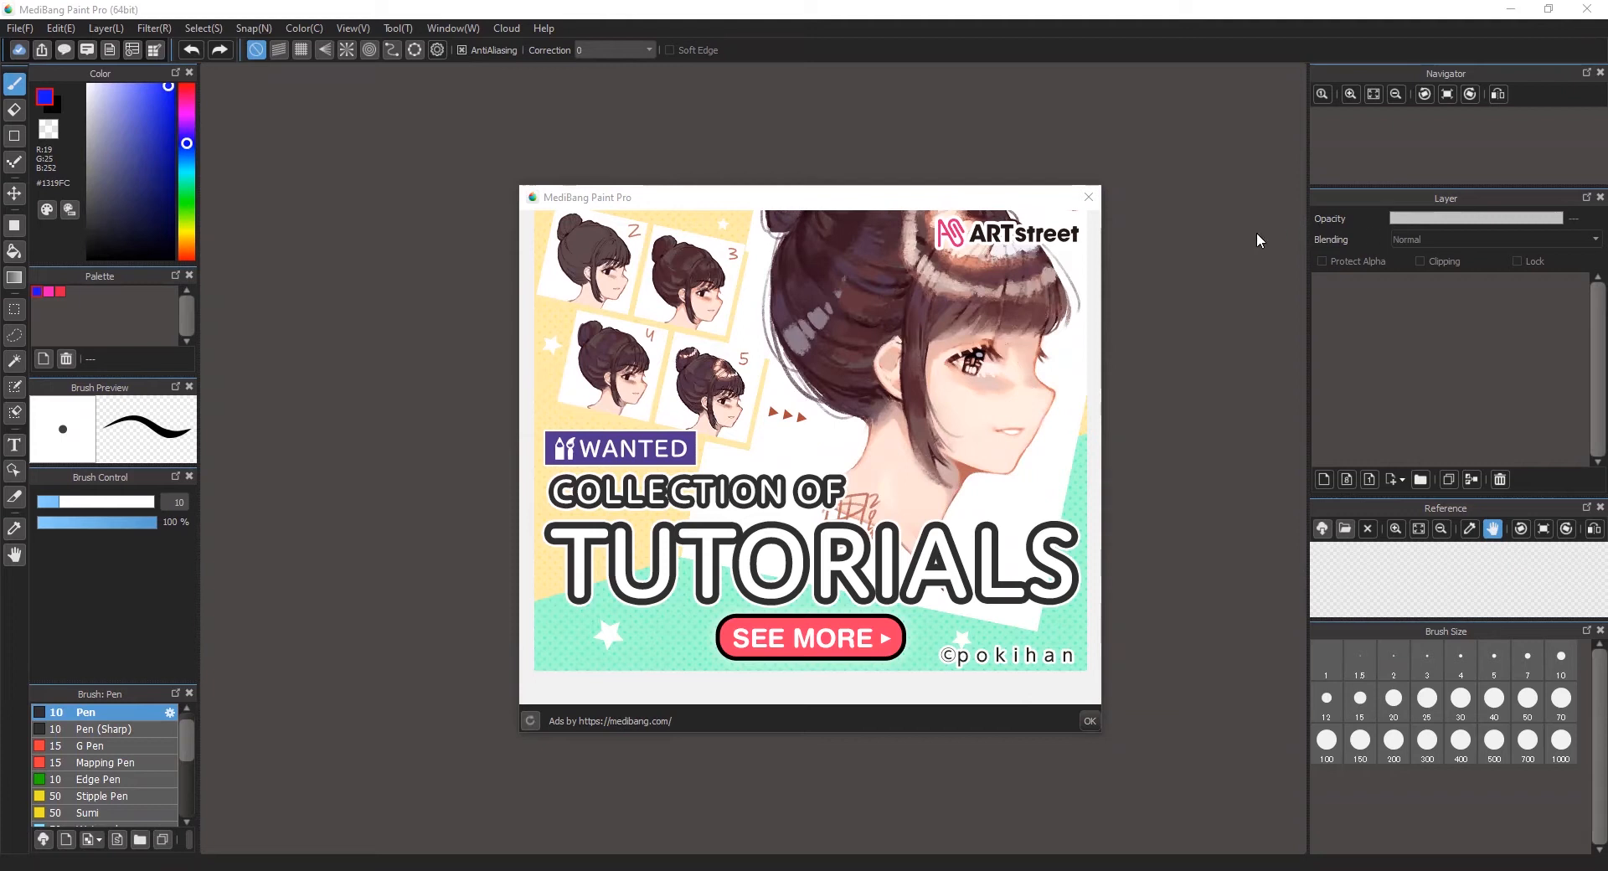
Step: Create a new illustration canvas 11 inches wide and 8.5 inches high at 350 dpi
{"action": "left_click", "coordinate": [1088, 198]}
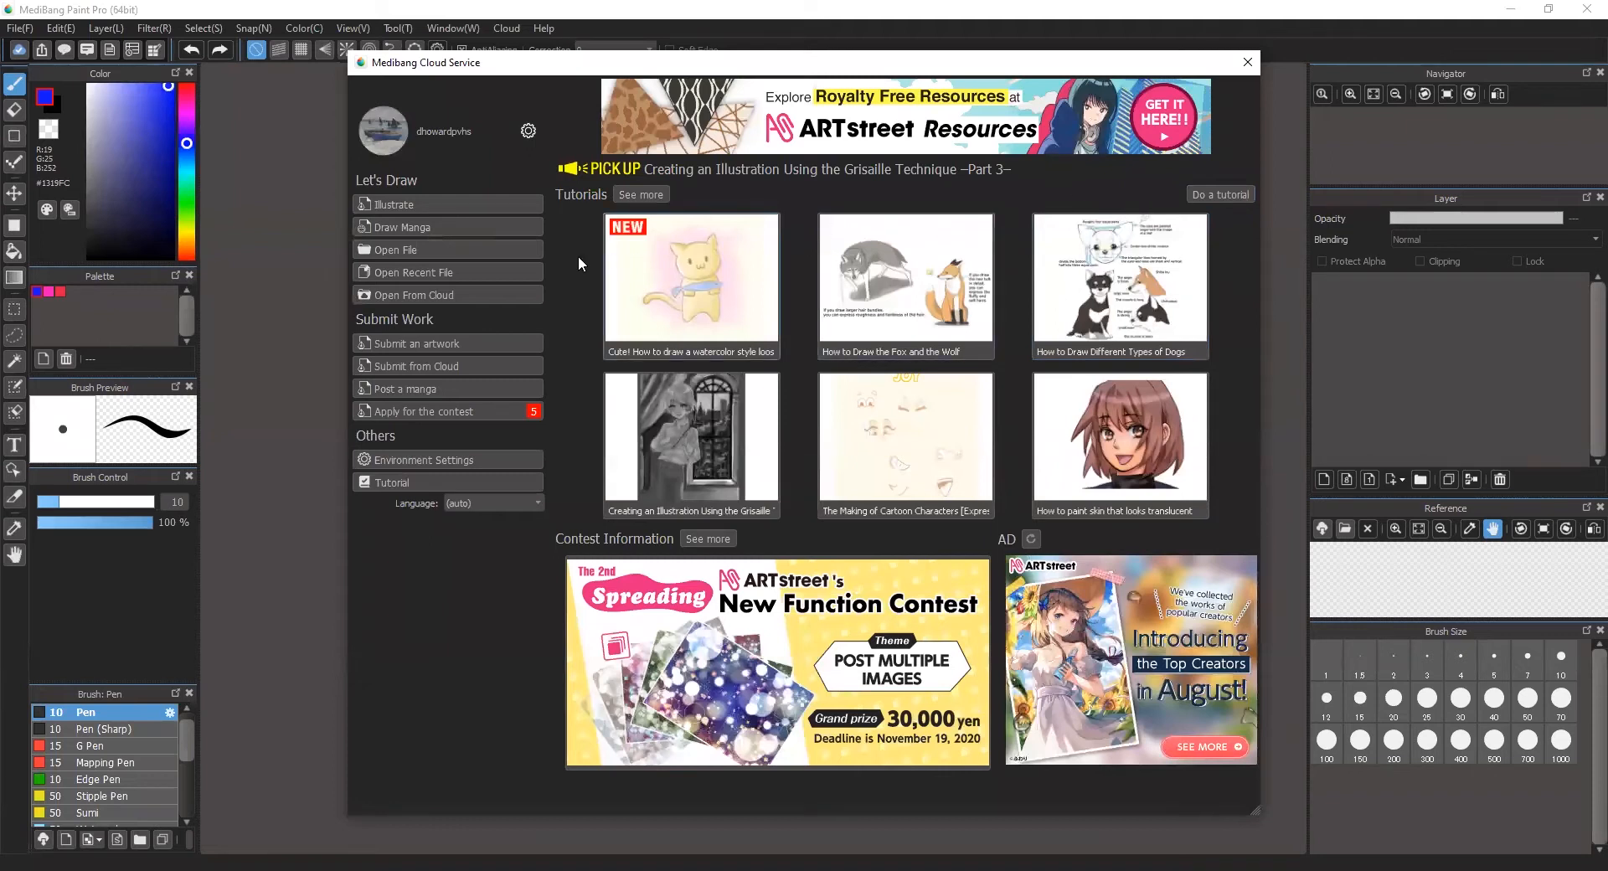
{"action": "left_click", "coordinate": [459, 204]}
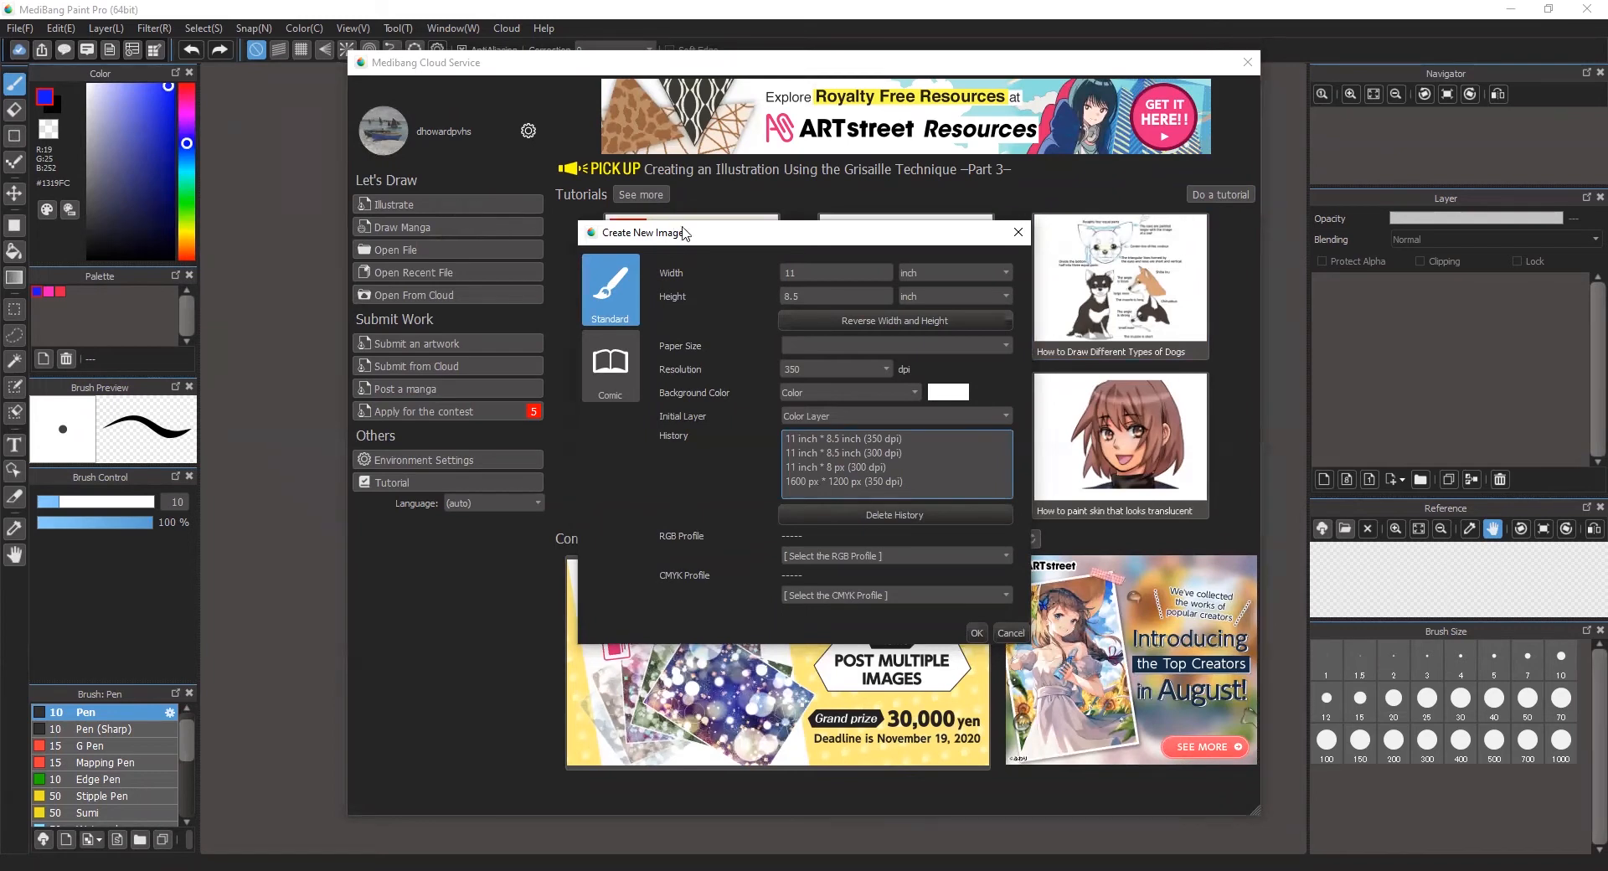
{"action": "left_click", "coordinate": [819, 273]}
{"action": "left_click", "coordinate": [809, 292]}
{"action": "left_click", "coordinate": [825, 369]}
{"action": "left_click", "coordinate": [977, 634]}
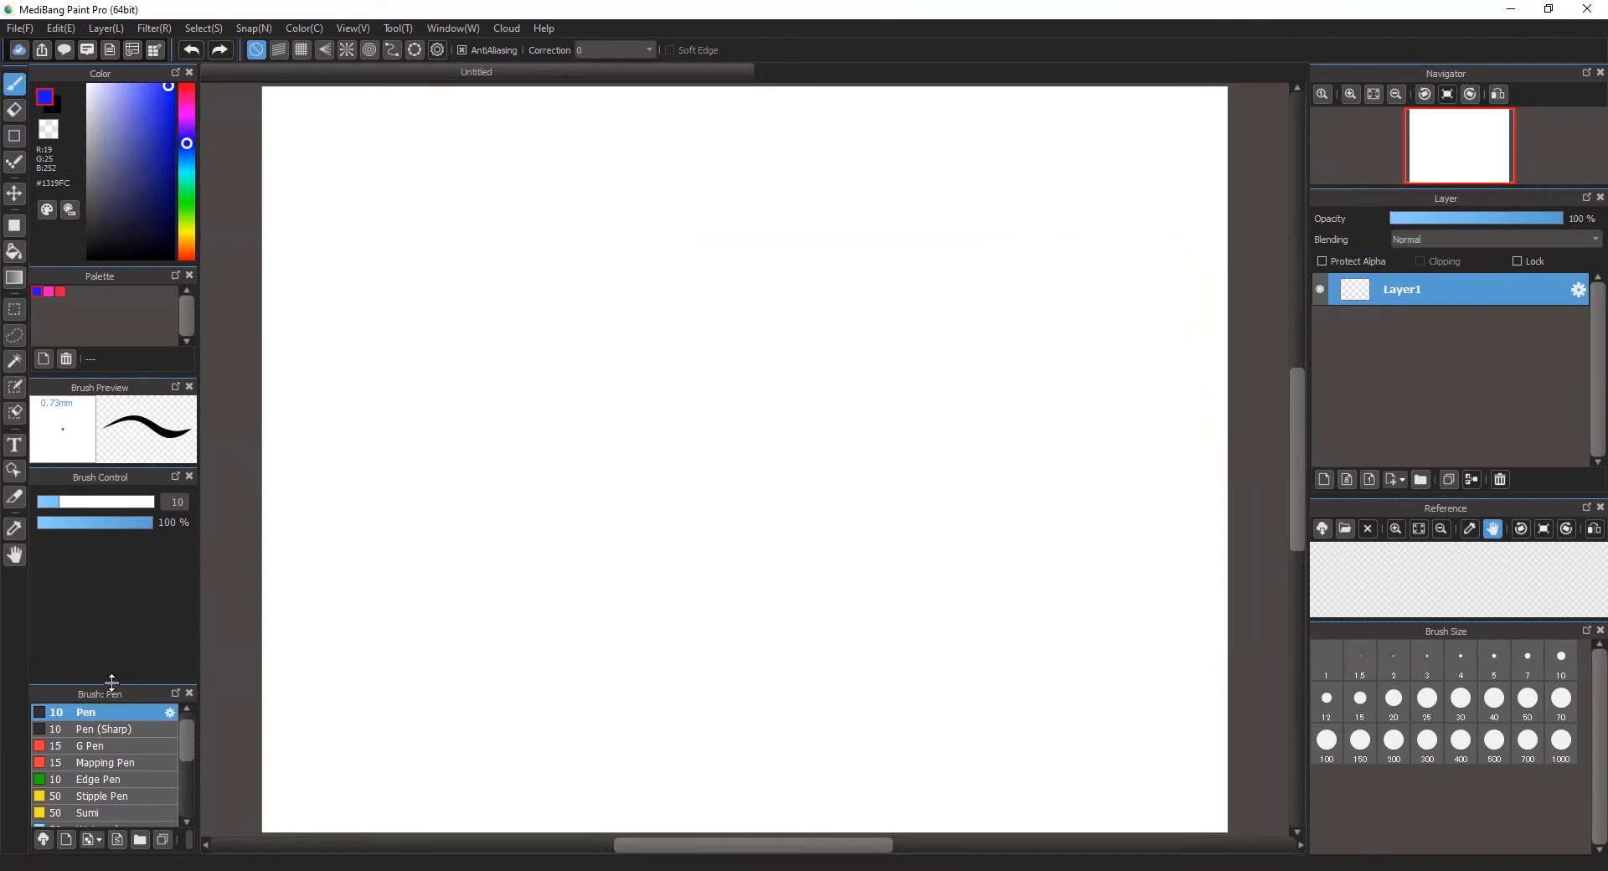
Step: Enlarge the brush list and draw a thin, looping blue line on the canvas with the Pen at size 10
{"action": "left_click_drag", "start_coordinate": [114, 683], "coordinate": [119, 595]}
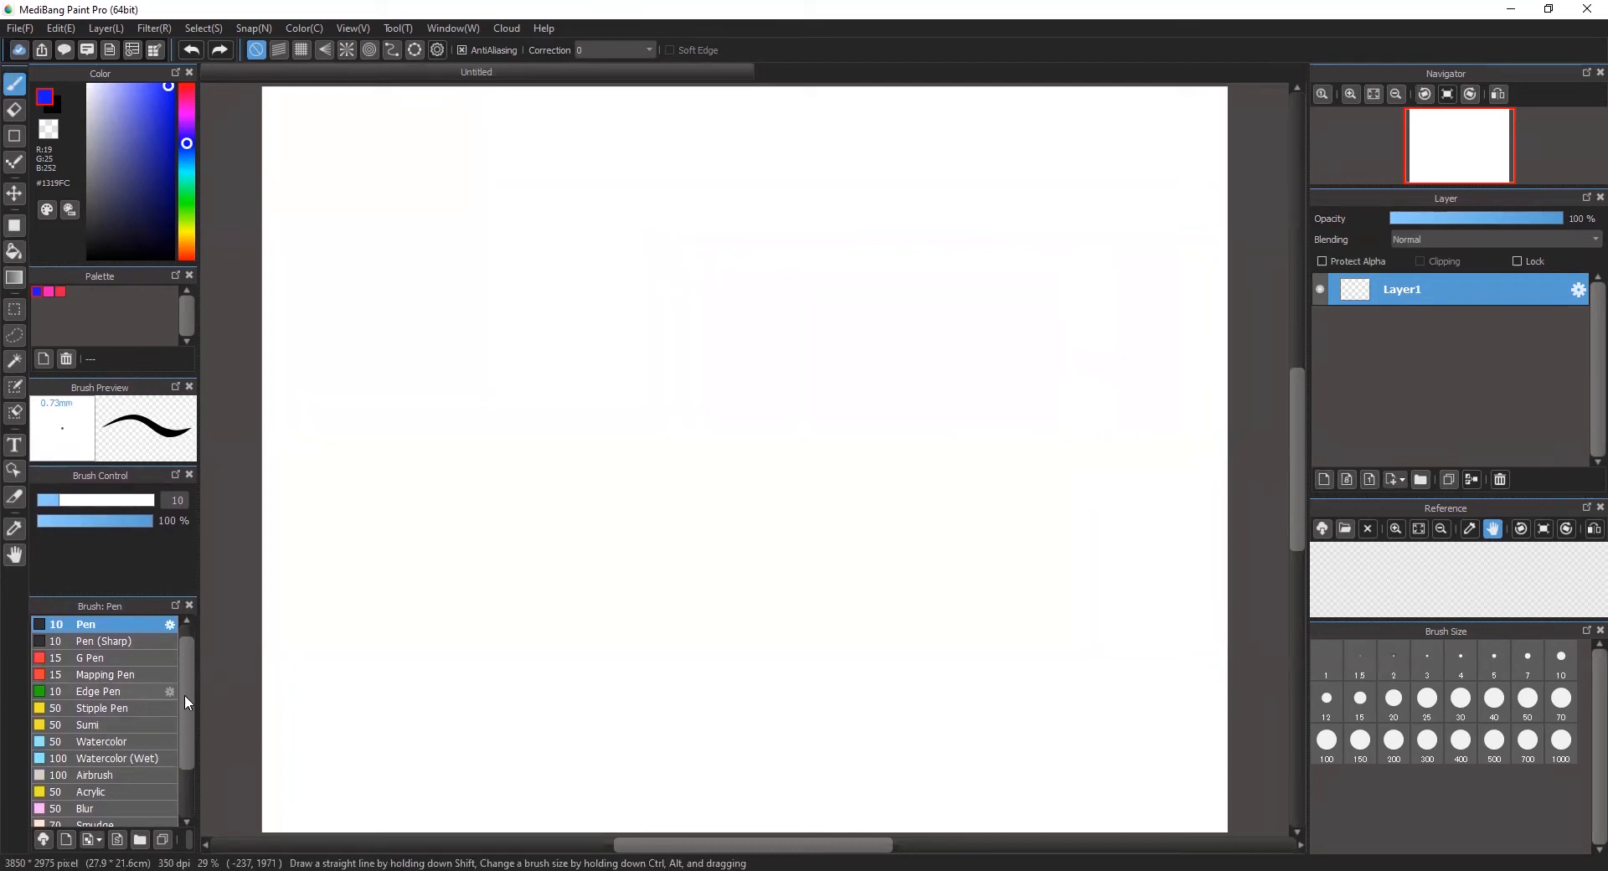
{"action": "scroll", "coordinate": [180, 751], "scroll_direction": "down", "scroll_amount": 5}
{"action": "scroll", "coordinate": [184, 721], "scroll_direction": "up", "scroll_amount": 6}
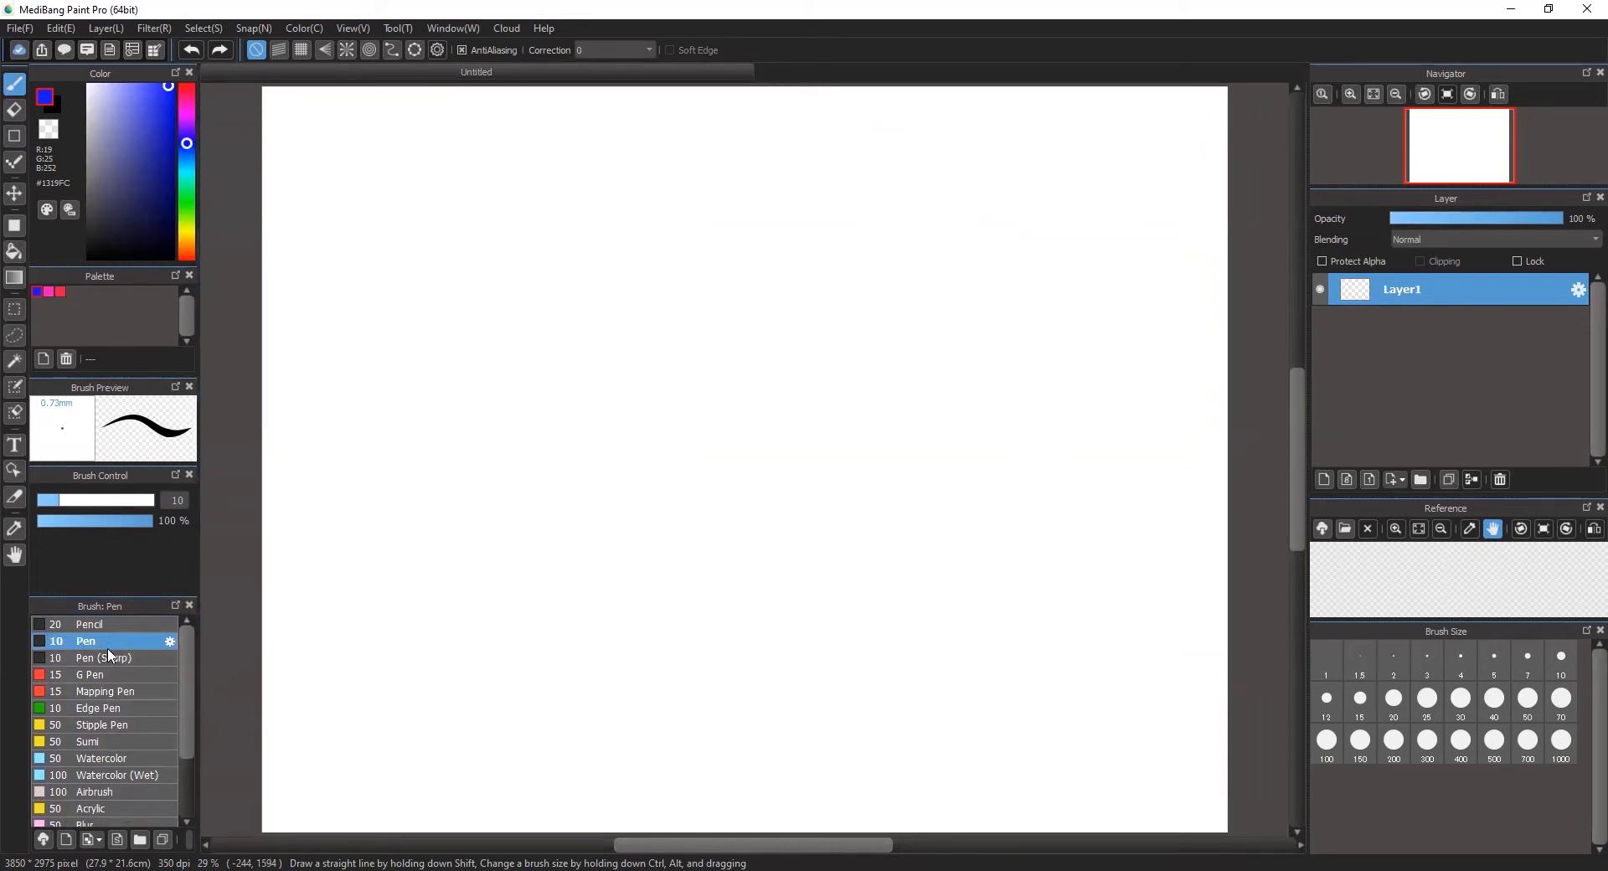
{"action": "mouse_move", "coordinate": [492, 455]}
{"action": "left_mouse_down"}
{"action": "mouse_move", "coordinate": [461, 480]}
{"action": "mouse_move", "coordinate": [454, 557]}
{"action": "mouse_move", "coordinate": [591, 514]}
{"action": "mouse_move", "coordinate": [668, 572]}
{"action": "mouse_move", "coordinate": [625, 665]}
{"action": "mouse_move", "coordinate": [568, 520]}
{"action": "mouse_move", "coordinate": [707, 483]}
{"action": "mouse_move", "coordinate": [694, 422]}
{"action": "mouse_move", "coordinate": [722, 522]}
{"action": "mouse_move", "coordinate": [775, 584]}
{"action": "left_mouse_up"}
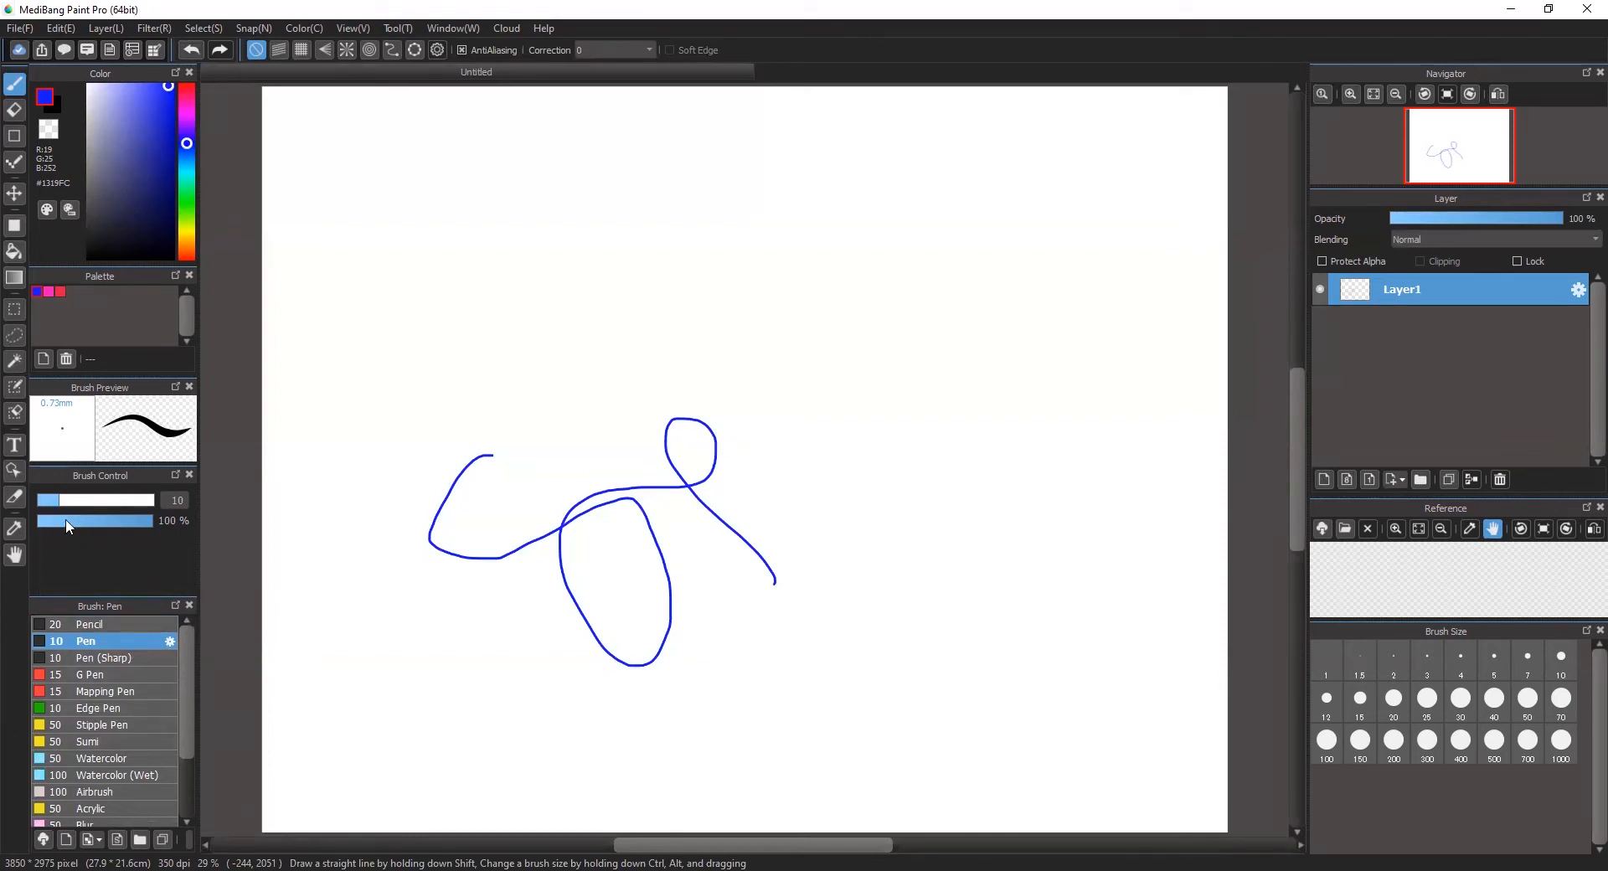
Step: Paint one blue stroke at brush size 121 and another at 34% opacity, restoring the brush opacity to 100%
{"action": "left_click_drag", "start_coordinate": [60, 500], "coordinate": [150, 507]}
{"action": "mouse_move", "coordinate": [350, 414]}
{"action": "left_mouse_down"}
{"action": "mouse_move", "coordinate": [427, 623]}
{"action": "mouse_move", "coordinate": [530, 627]}
{"action": "mouse_move", "coordinate": [561, 690]}
{"action": "mouse_move", "coordinate": [630, 726]}
{"action": "left_mouse_up"}
{"action": "left_click_drag", "start_coordinate": [138, 521], "coordinate": [76, 521]}
{"action": "mouse_move", "coordinate": [416, 725]}
{"action": "left_mouse_down"}
{"action": "mouse_move", "coordinate": [579, 649]}
{"action": "mouse_move", "coordinate": [746, 690]}
{"action": "mouse_move", "coordinate": [827, 682]}
{"action": "mouse_move", "coordinate": [856, 566]}
{"action": "mouse_move", "coordinate": [782, 485]}
{"action": "mouse_move", "coordinate": [642, 554]}
{"action": "mouse_move", "coordinate": [533, 513]}
{"action": "mouse_move", "coordinate": [562, 424]}
{"action": "mouse_move", "coordinate": [633, 394]}
{"action": "left_mouse_up"}
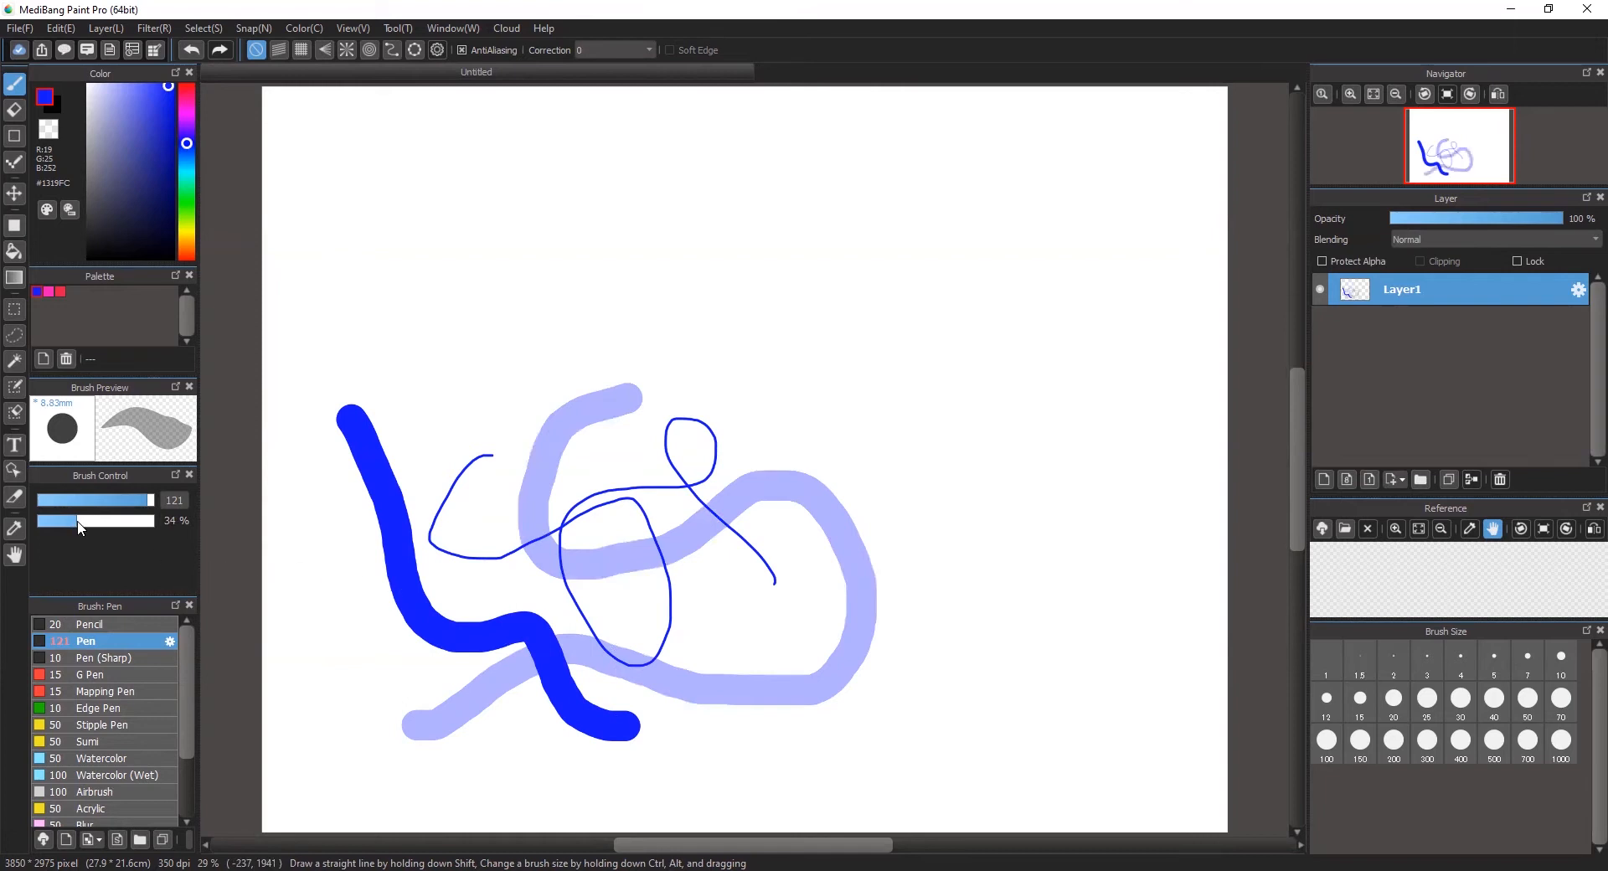
{"action": "left_click_drag", "start_coordinate": [80, 526], "coordinate": [169, 525]}
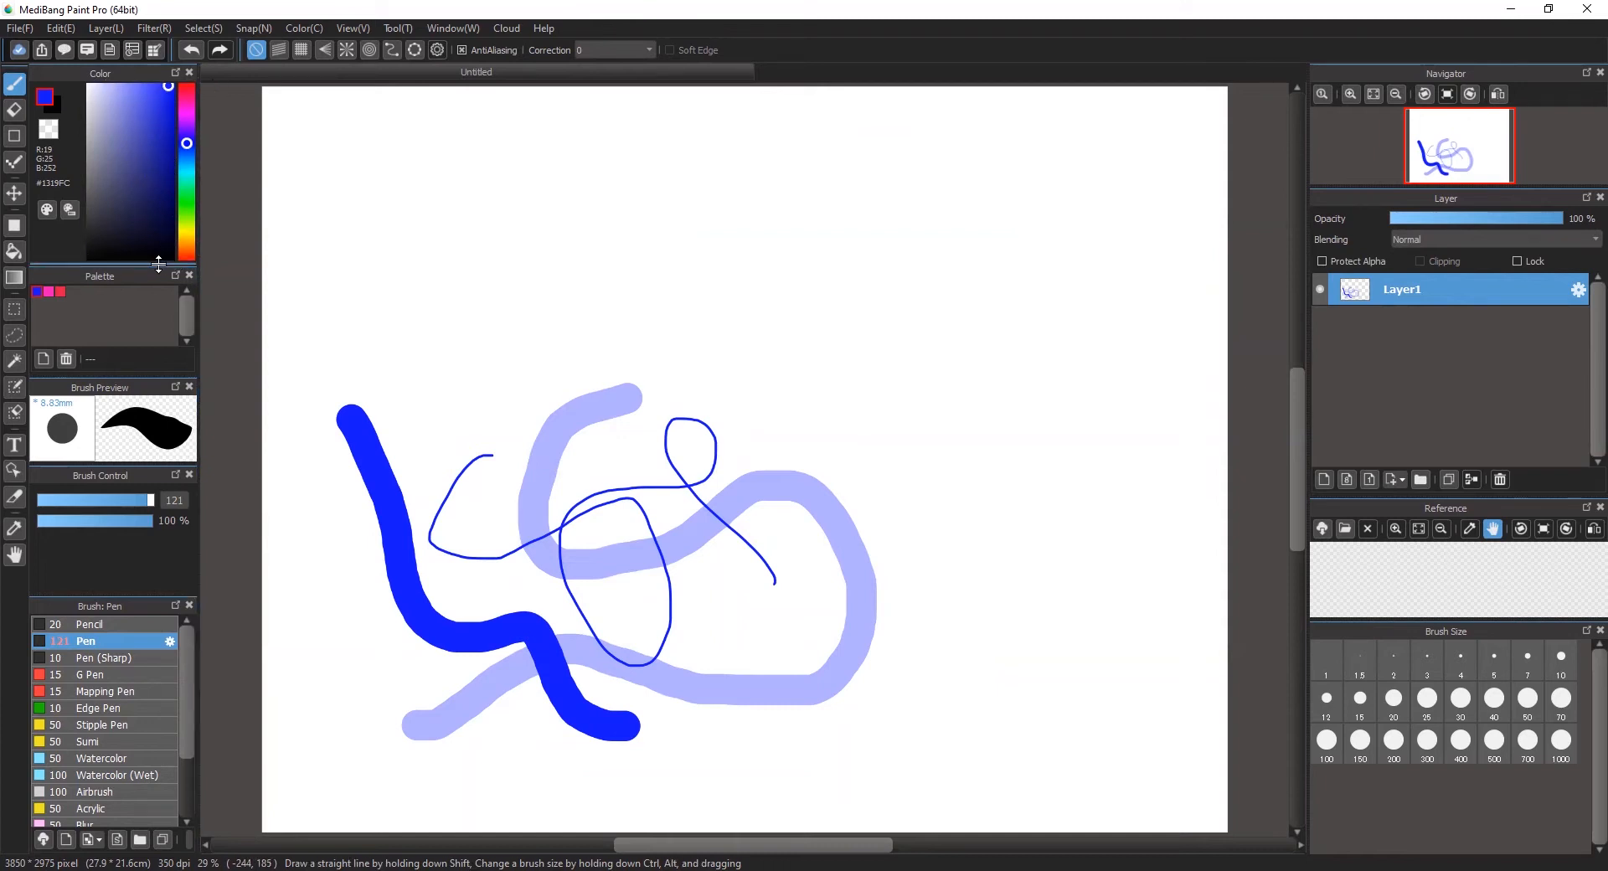
Step: Switch the color picker to the color wheel and choose a green, #56E01C, trying different hues and shades
{"action": "left_click", "coordinate": [306, 29]}
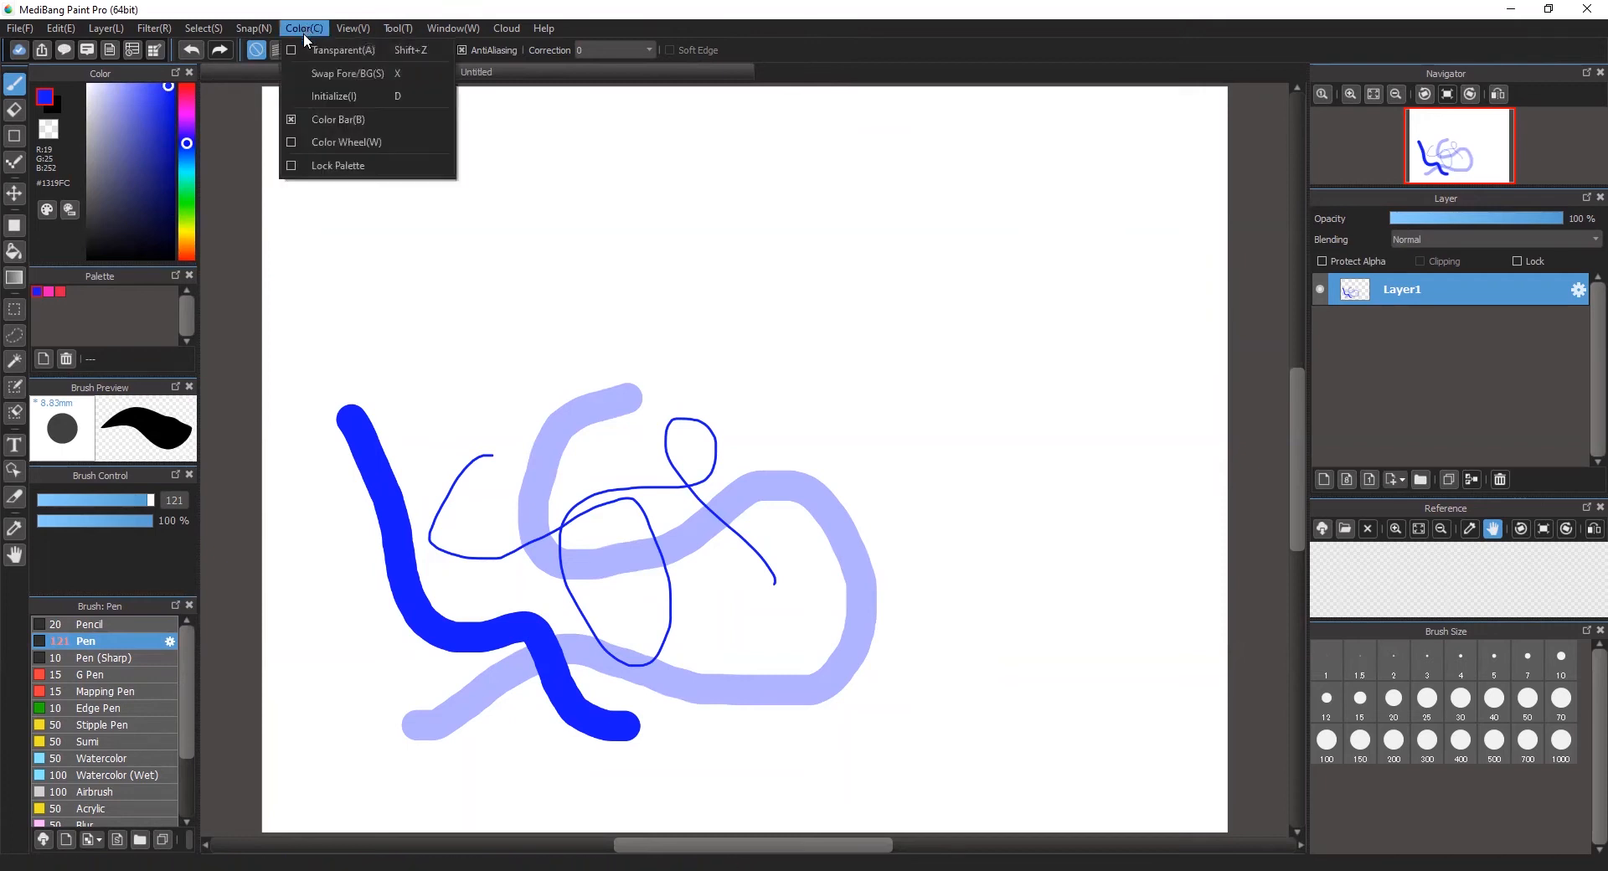
{"action": "left_click", "coordinate": [323, 144]}
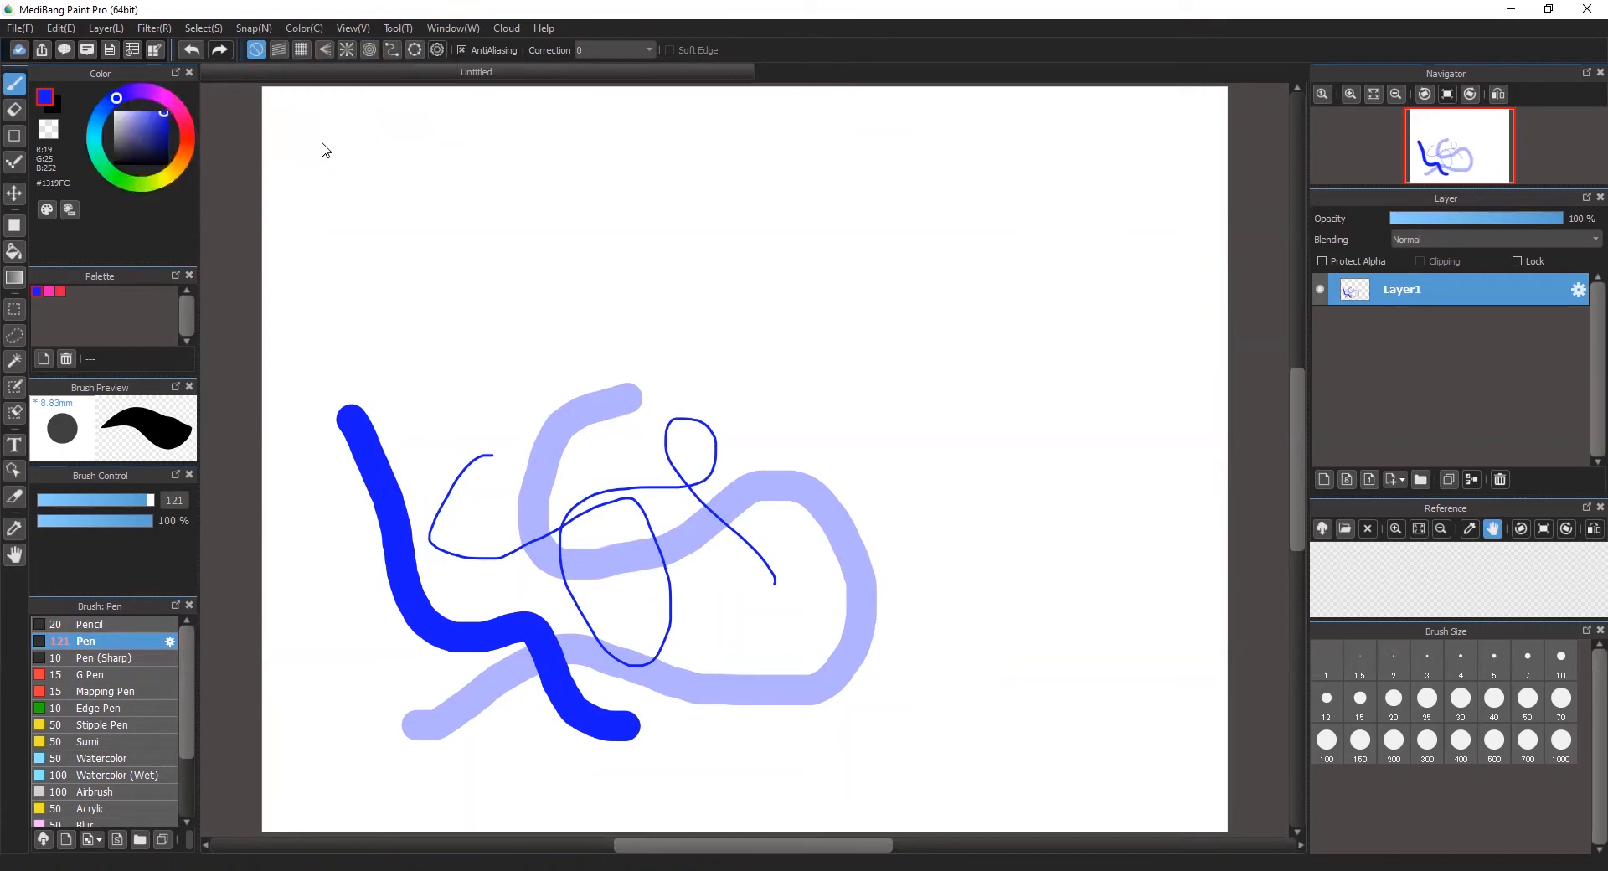
{"action": "left_click", "coordinate": [160, 98]}
{"action": "left_click", "coordinate": [189, 142]}
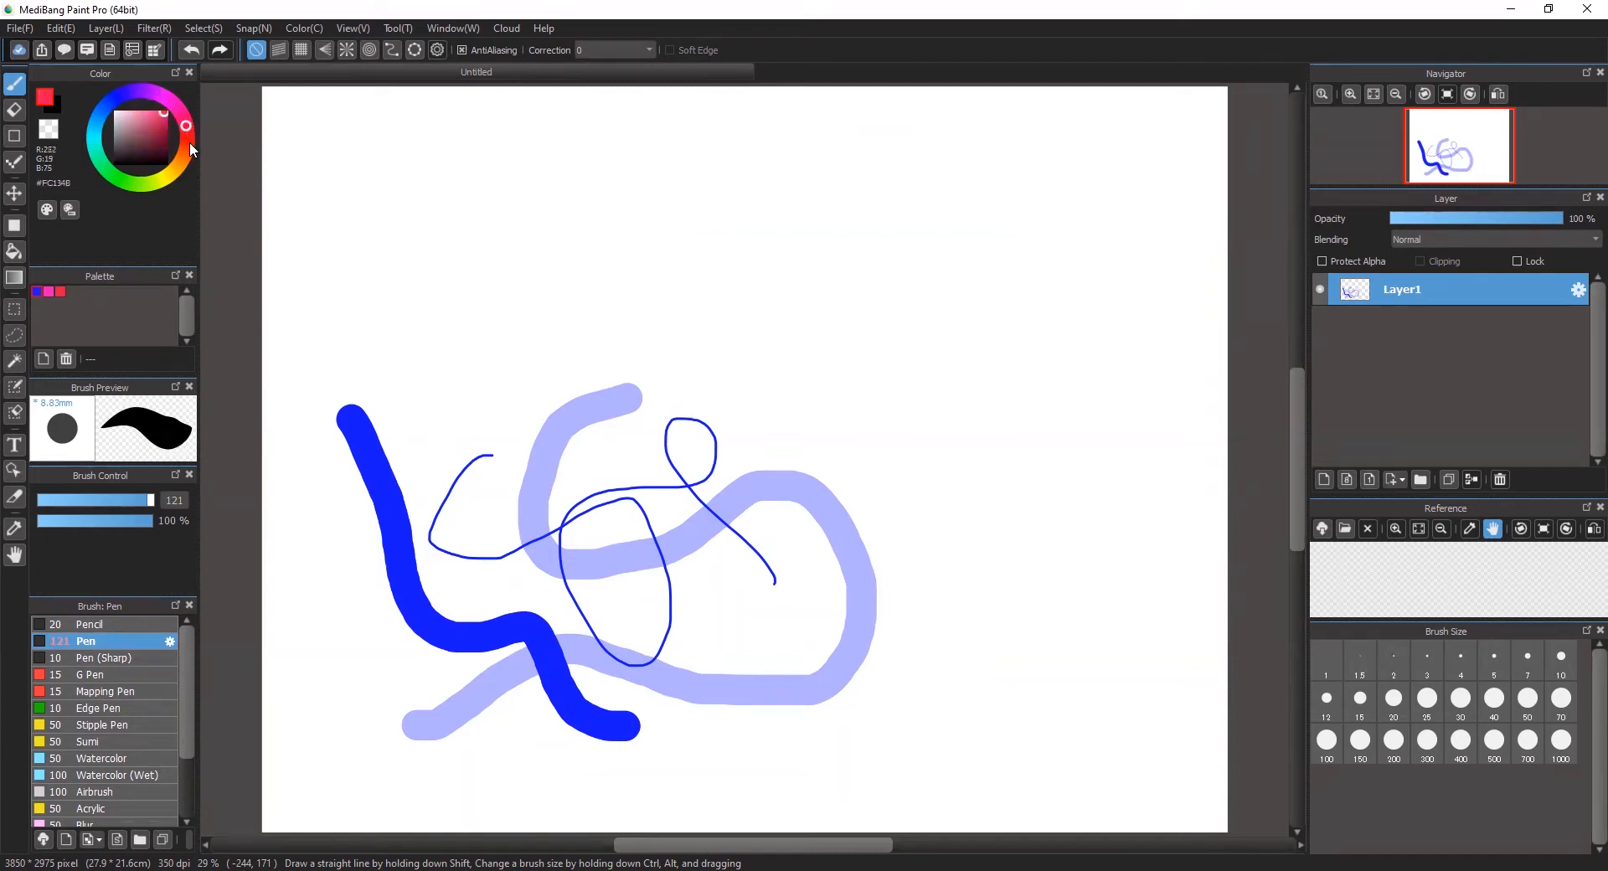
{"action": "left_click", "coordinate": [181, 159]}
{"action": "left_click", "coordinate": [164, 177]}
{"action": "left_click_drag", "start_coordinate": [153, 184], "coordinate": [133, 183]}
{"action": "mouse_move", "coordinate": [156, 128]}
{"action": "left_mouse_down"}
{"action": "mouse_move", "coordinate": [137, 143]}
{"action": "mouse_move", "coordinate": [120, 116]}
{"action": "left_mouse_up"}
{"action": "left_click", "coordinate": [122, 153]}
{"action": "left_click", "coordinate": [162, 118]}
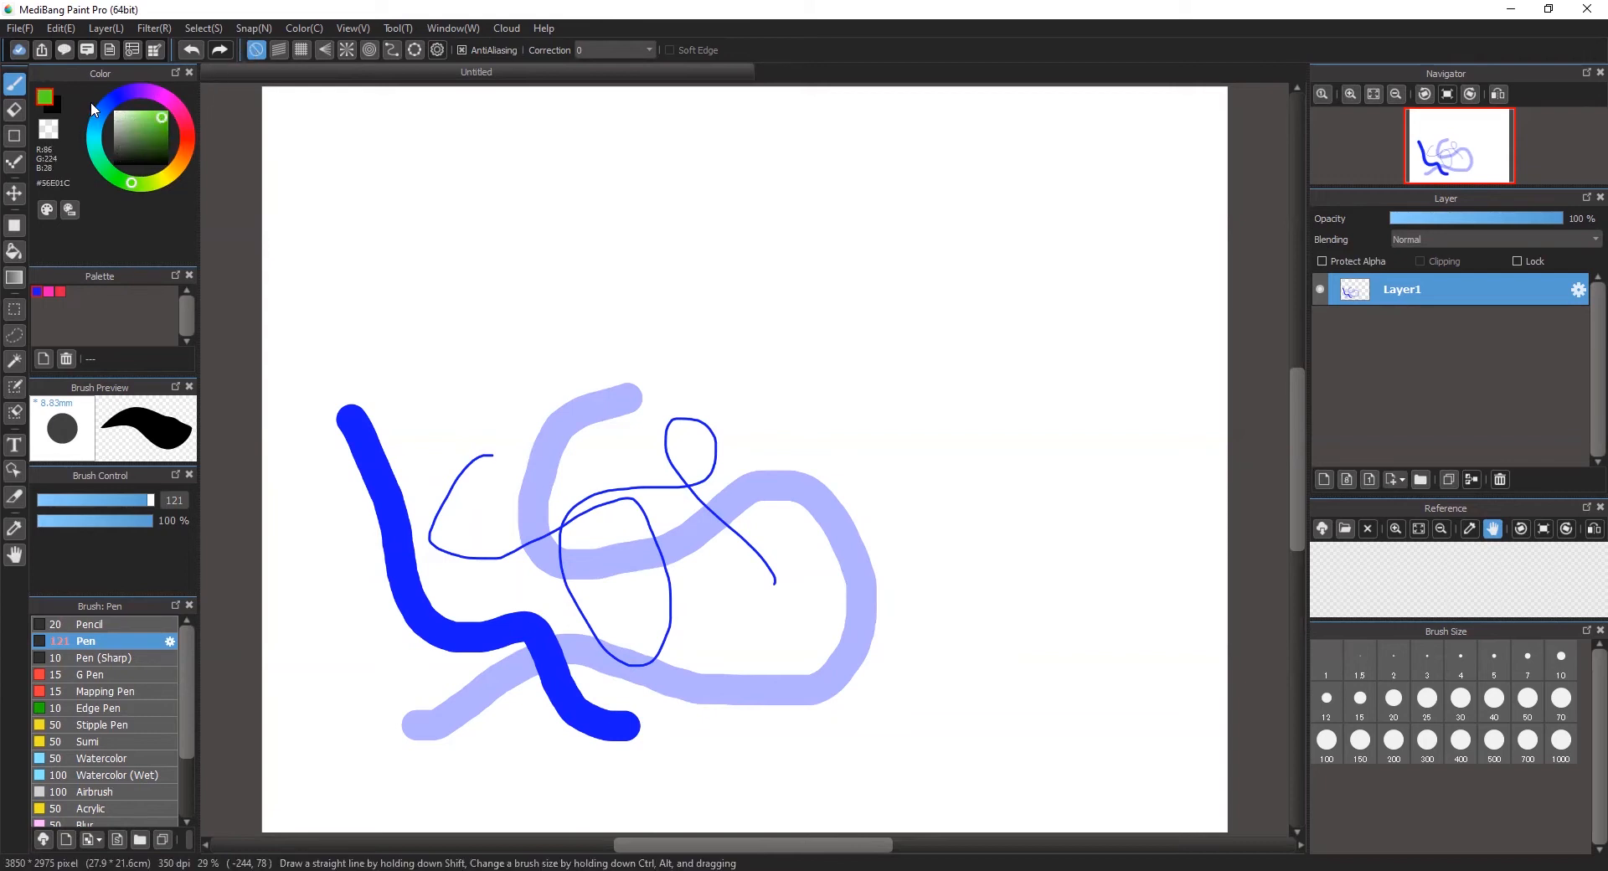
Step: Using the color bar instead of the wheel, pick bright green #0EF83D and add it to the palette
{"action": "left_click", "coordinate": [299, 32]}
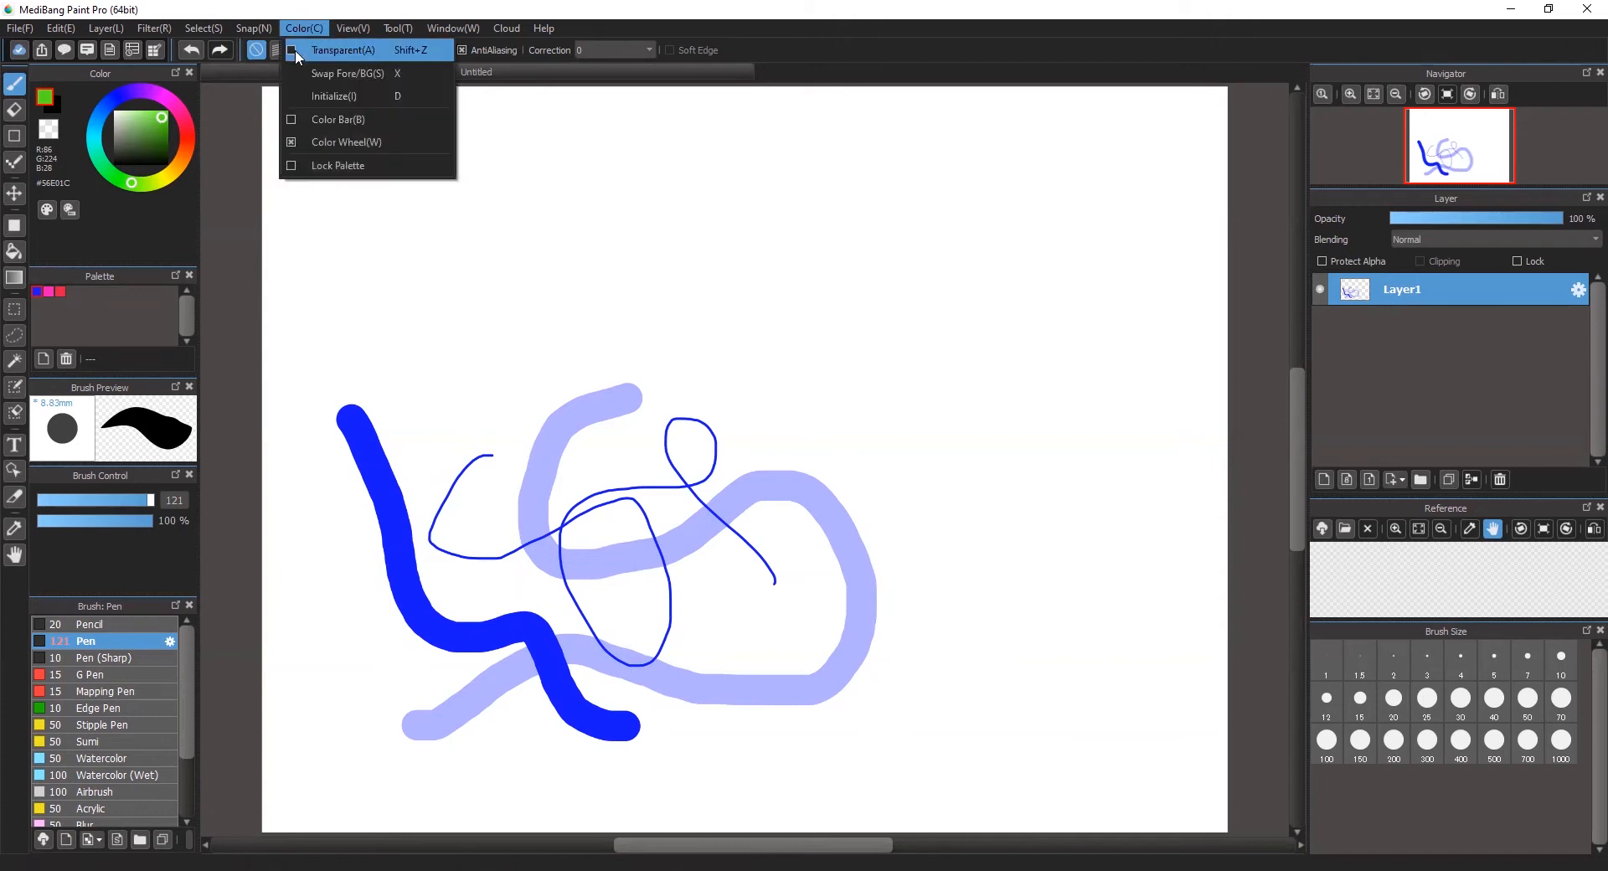
{"action": "left_click", "coordinate": [324, 123]}
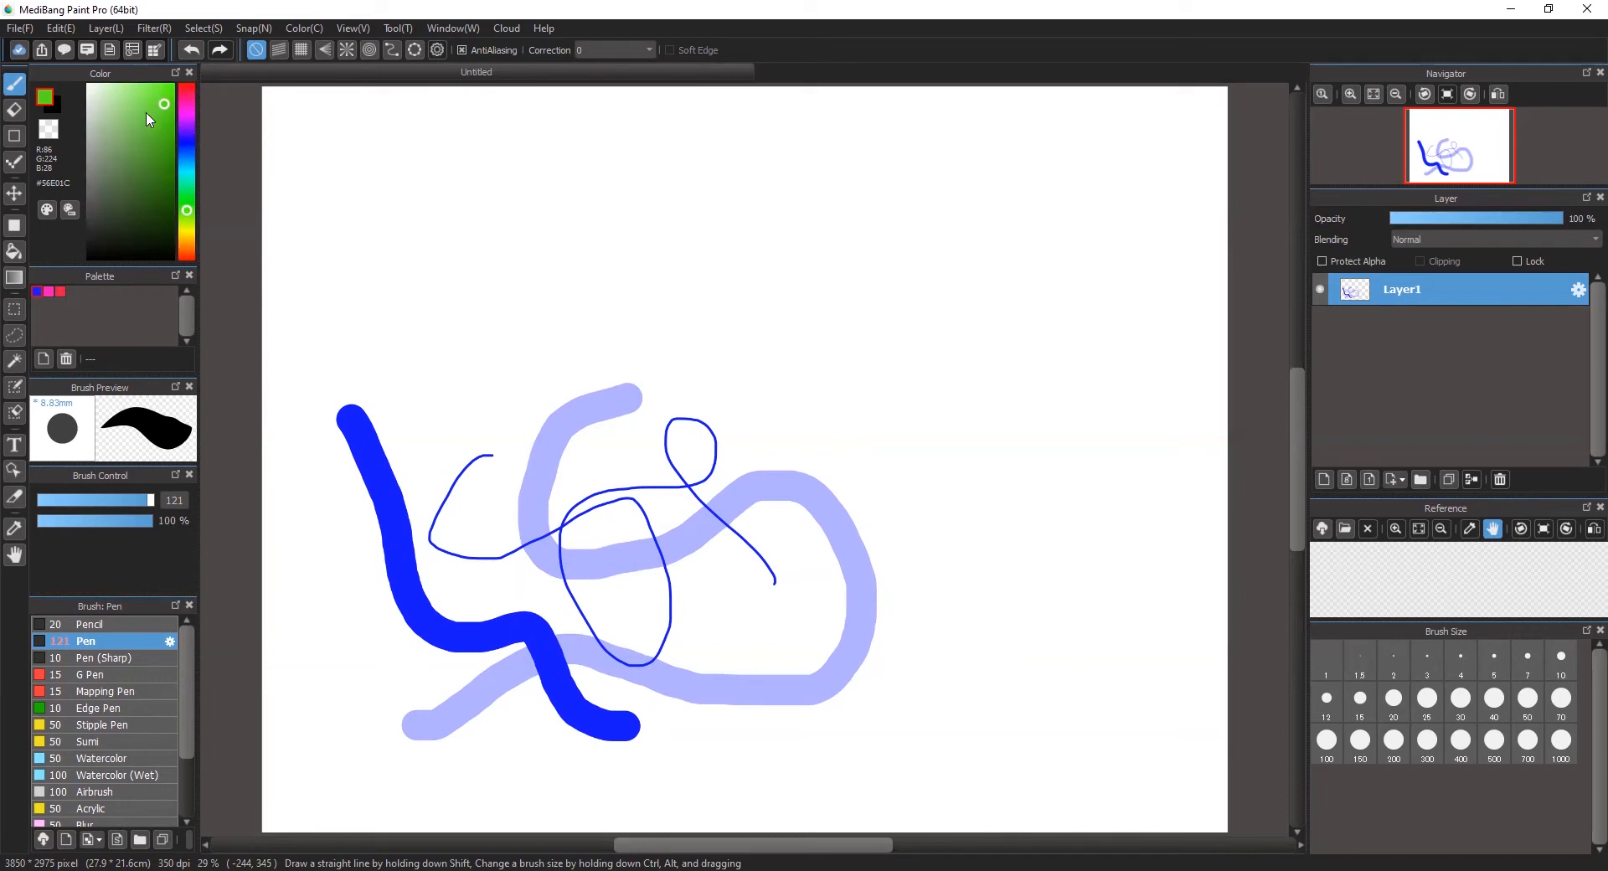
{"action": "left_click", "coordinate": [154, 90]}
{"action": "left_click_drag", "start_coordinate": [157, 132], "coordinate": [159, 179]}
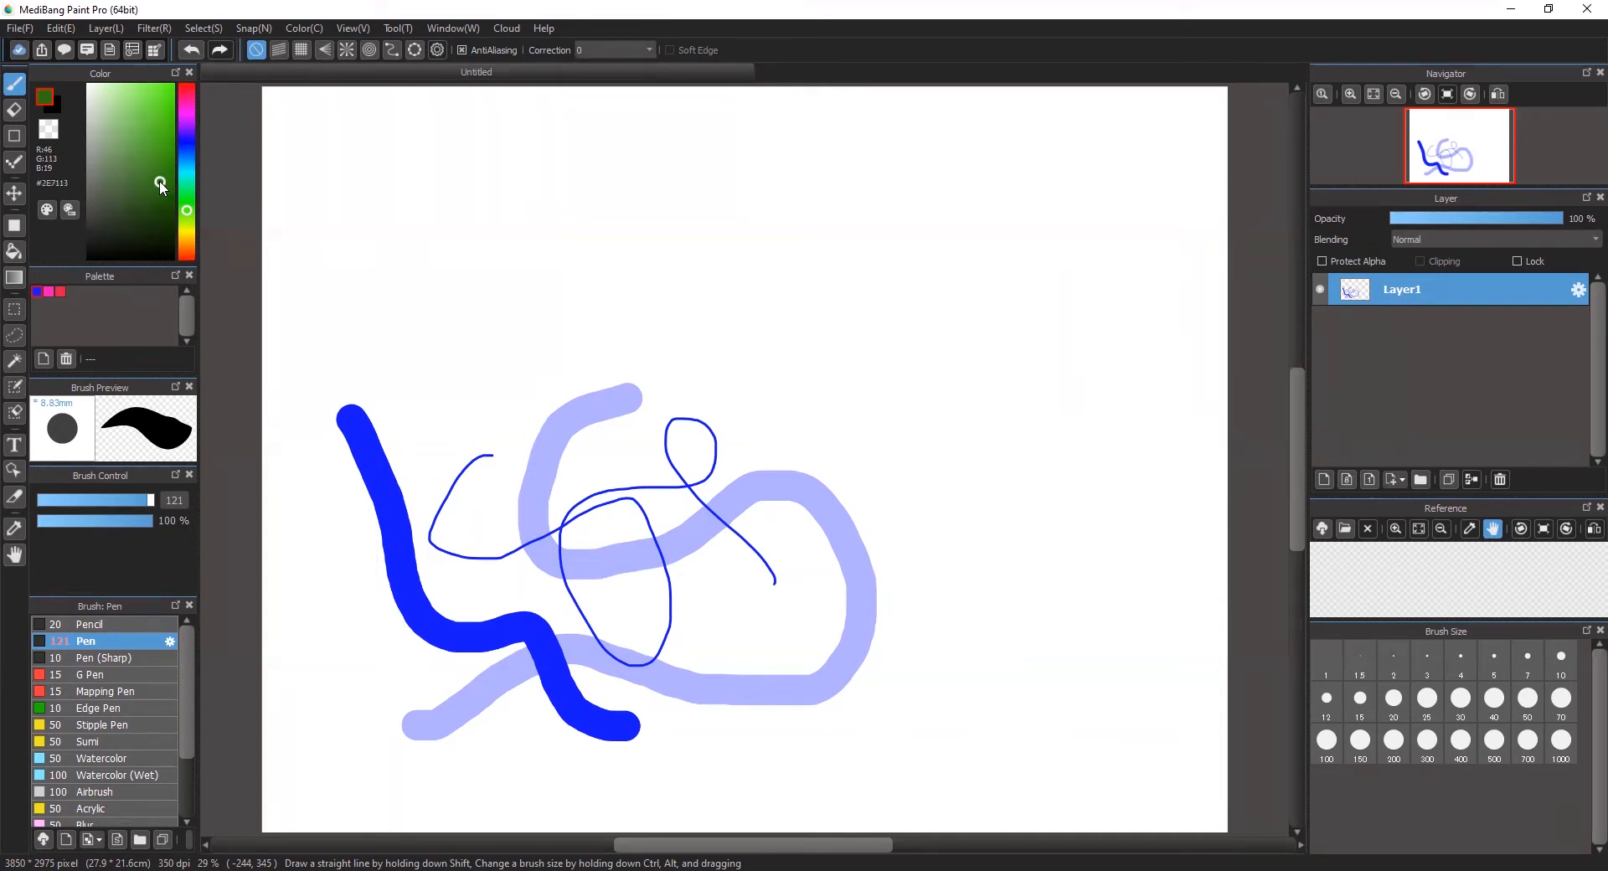
{"action": "left_click", "coordinate": [170, 88]}
{"action": "left_click_drag", "start_coordinate": [188, 210], "coordinate": [187, 196]}
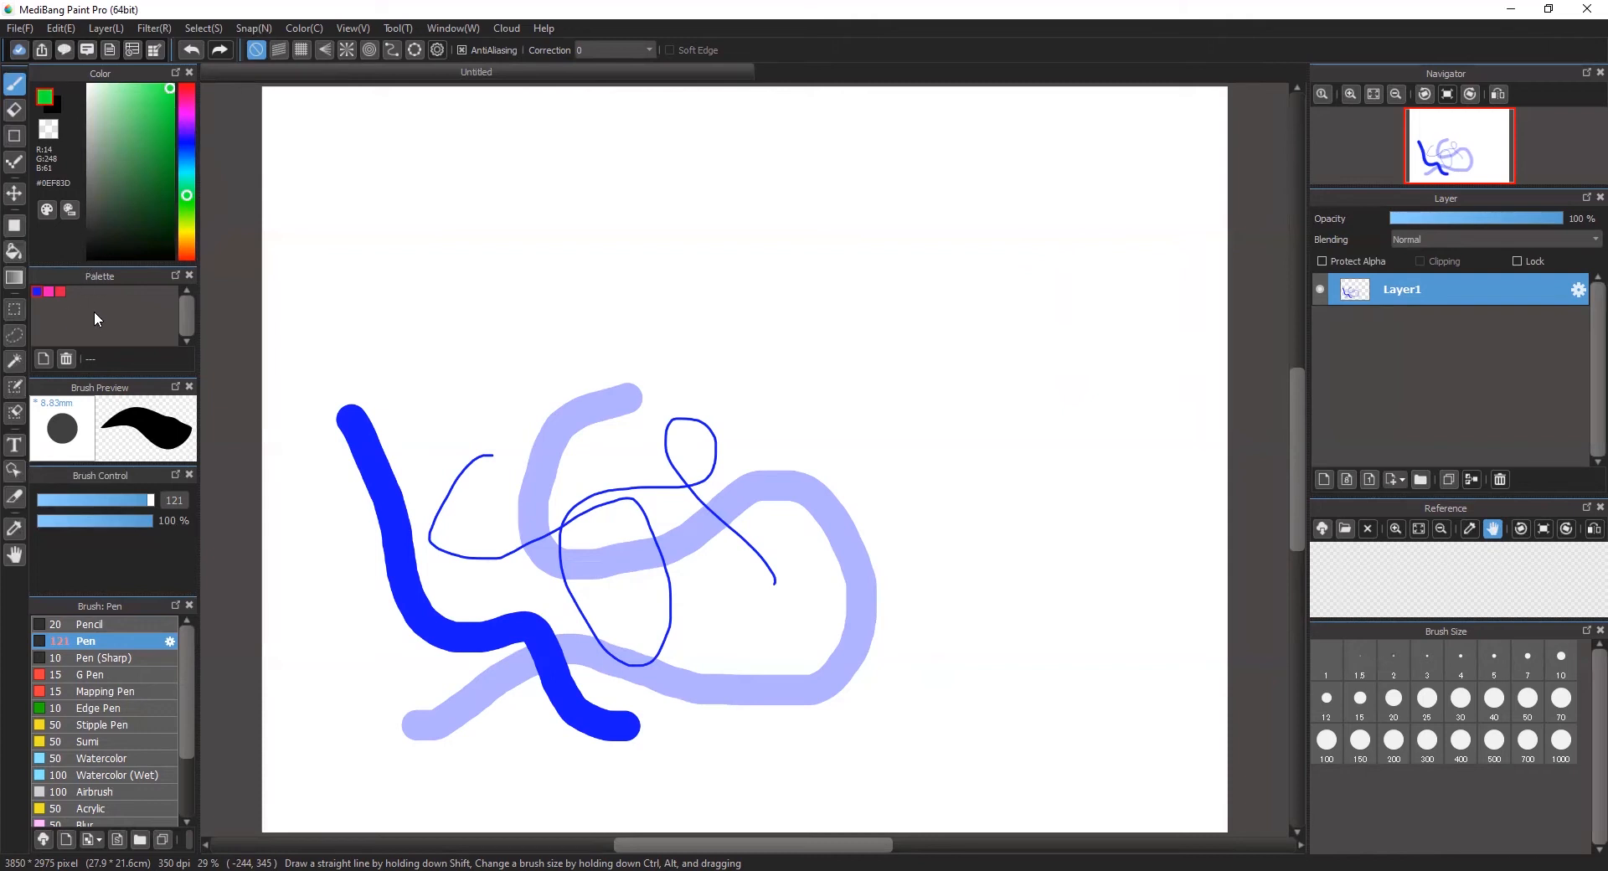
{"action": "left_click", "coordinate": [43, 359]}
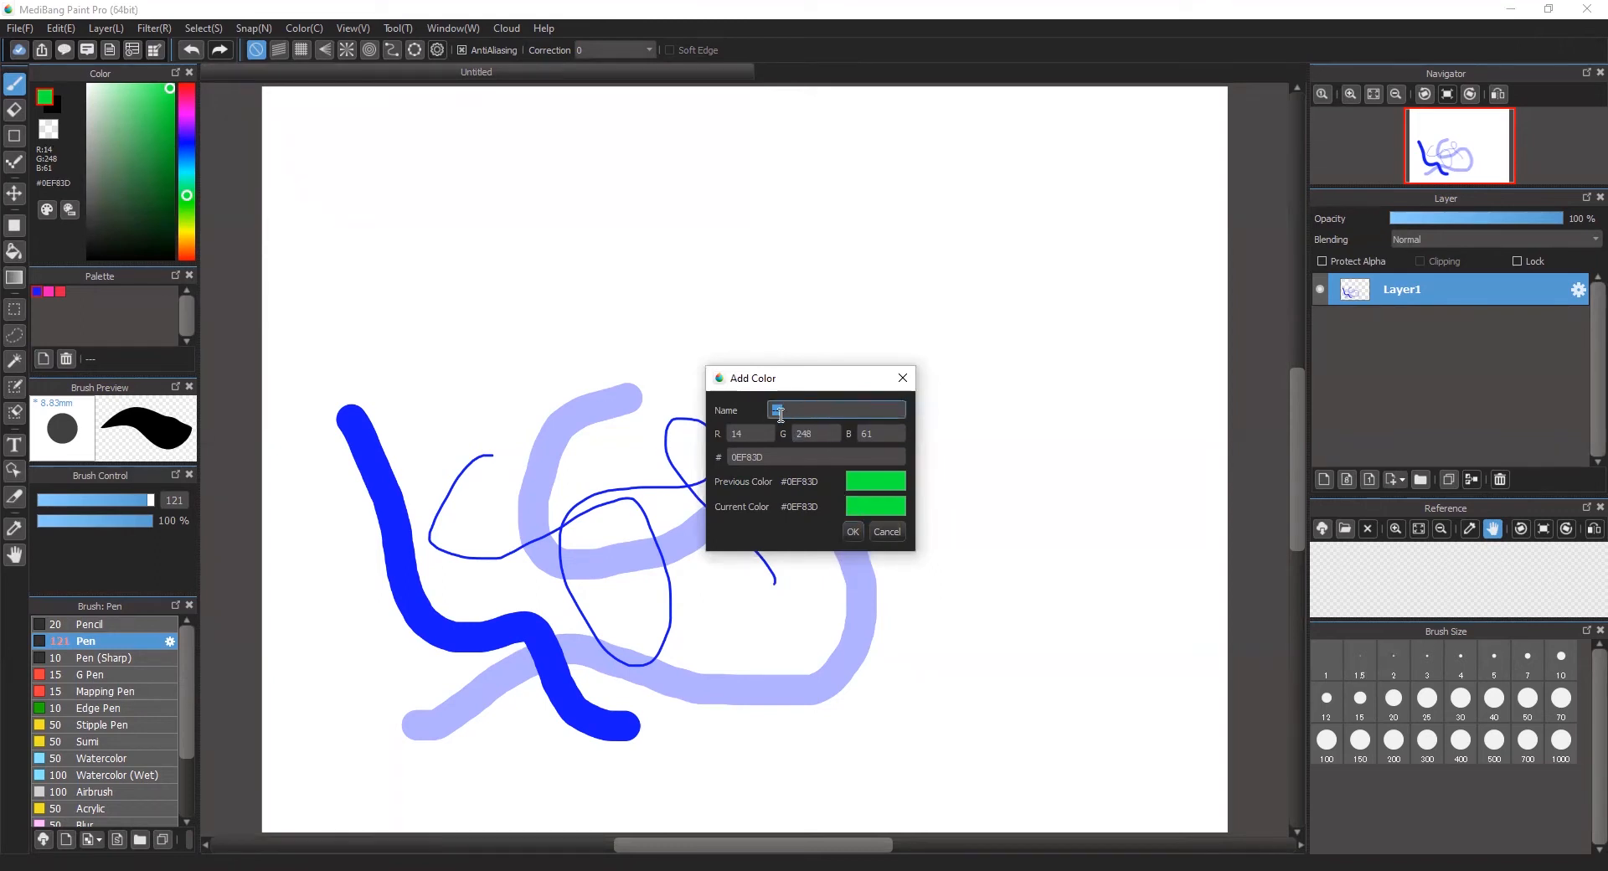
{"action": "left_click", "coordinate": [848, 534]}
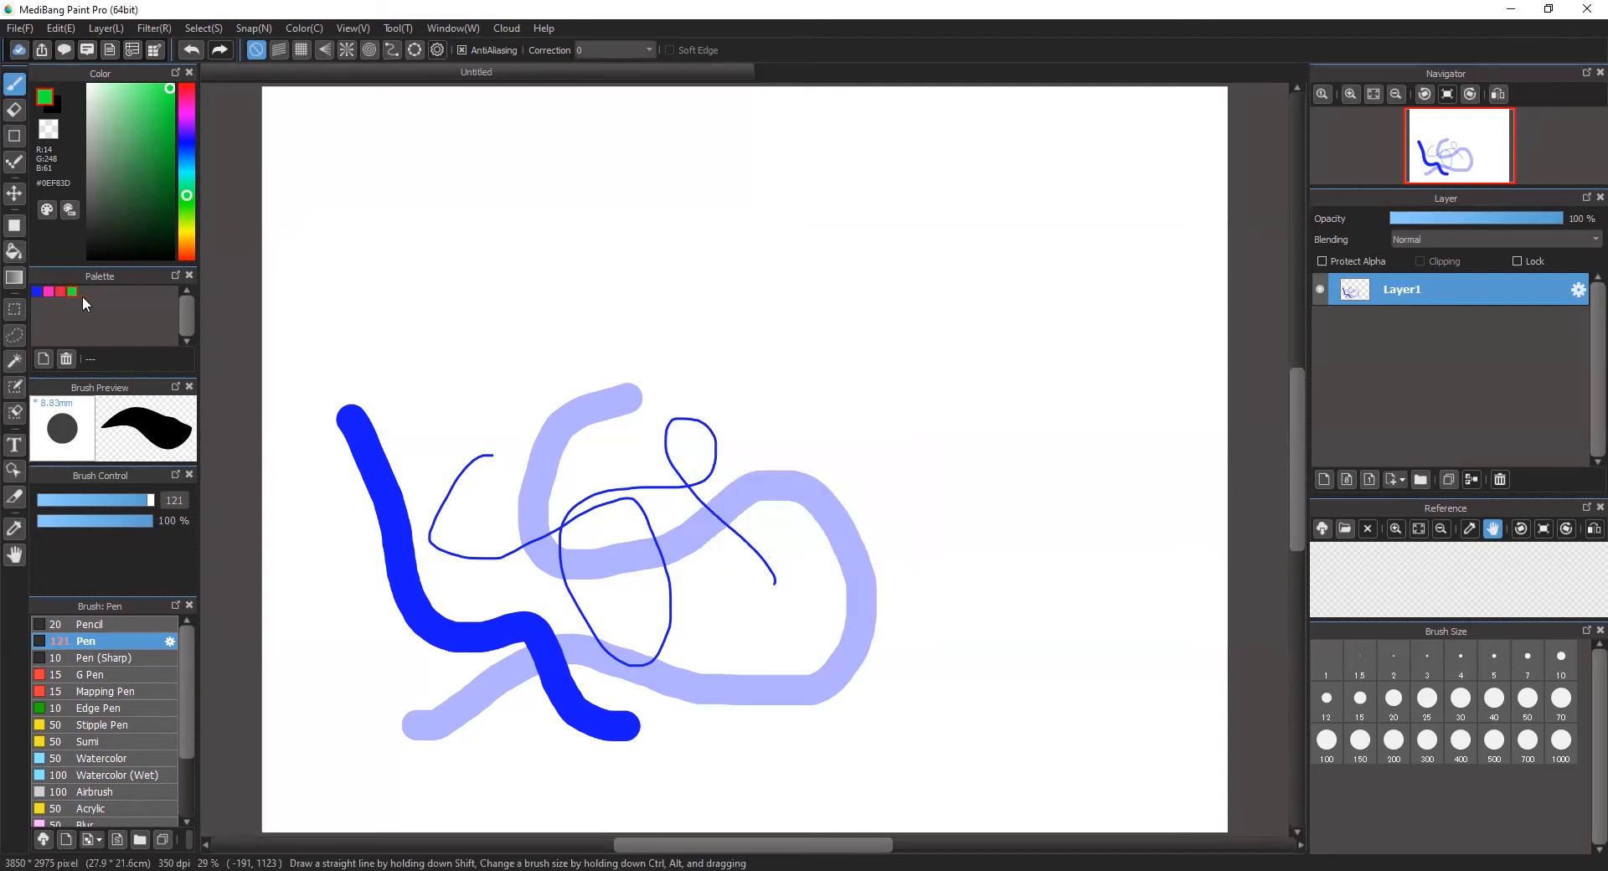
Step: Pick a saturated orange, #FF4F00, and add it to the palette
{"action": "left_click", "coordinate": [187, 255]}
{"action": "left_click", "coordinate": [192, 261]}
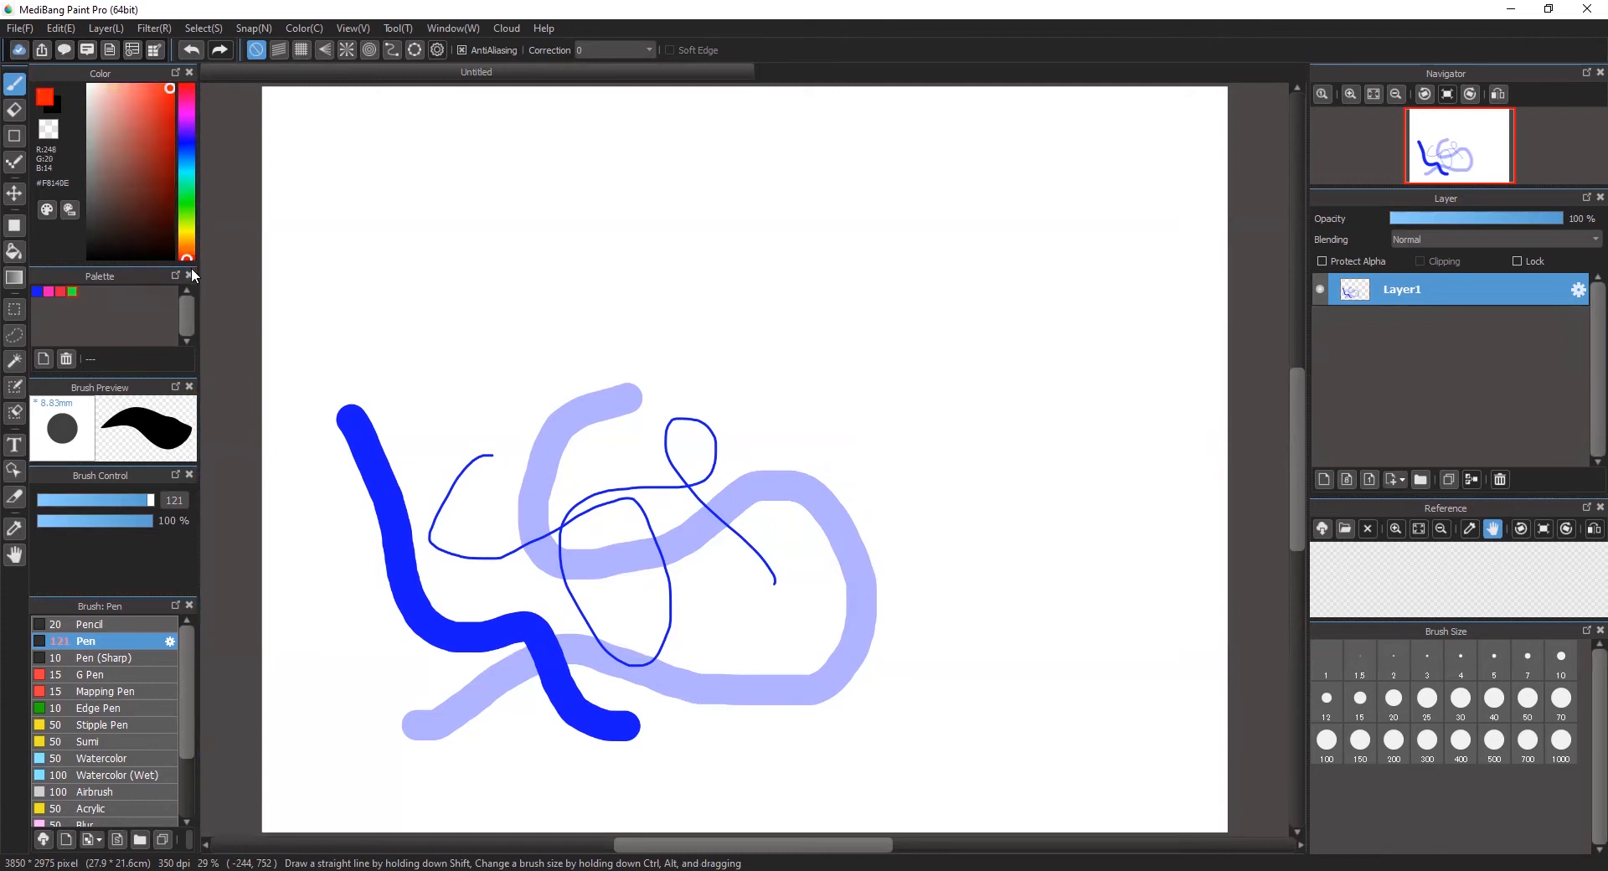
{"action": "left_click_drag", "start_coordinate": [160, 89], "coordinate": [134, 118]}
{"action": "left_click", "coordinate": [188, 255]}
{"action": "left_click", "coordinate": [189, 254]}
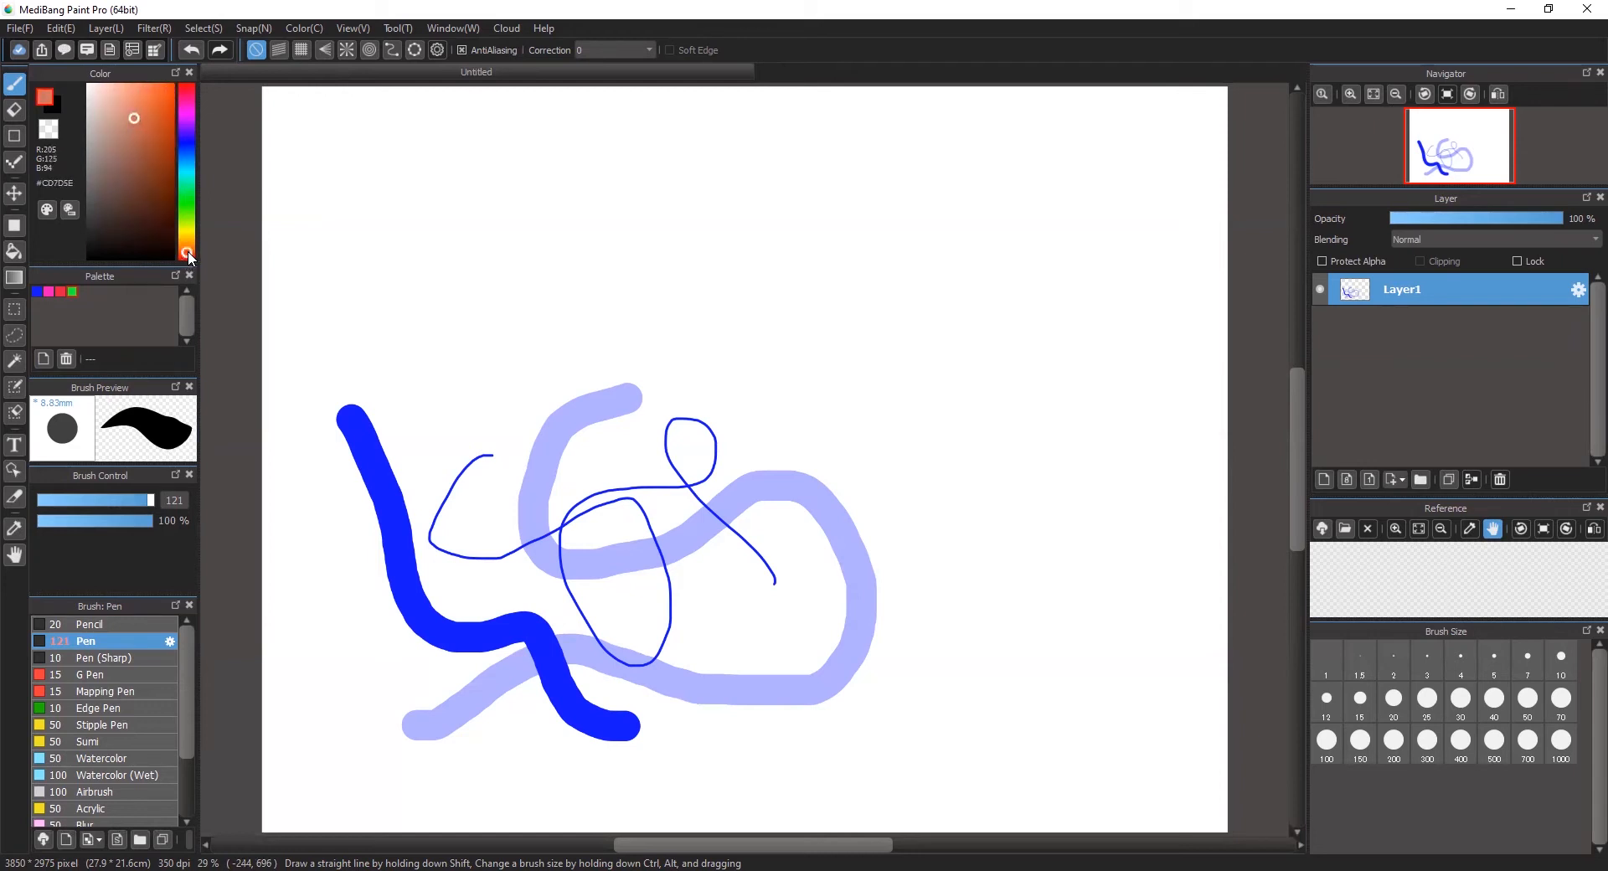
{"action": "left_click_drag", "start_coordinate": [139, 109], "coordinate": [190, 83]}
{"action": "left_click", "coordinate": [190, 251]}
{"action": "left_click", "coordinate": [191, 254]}
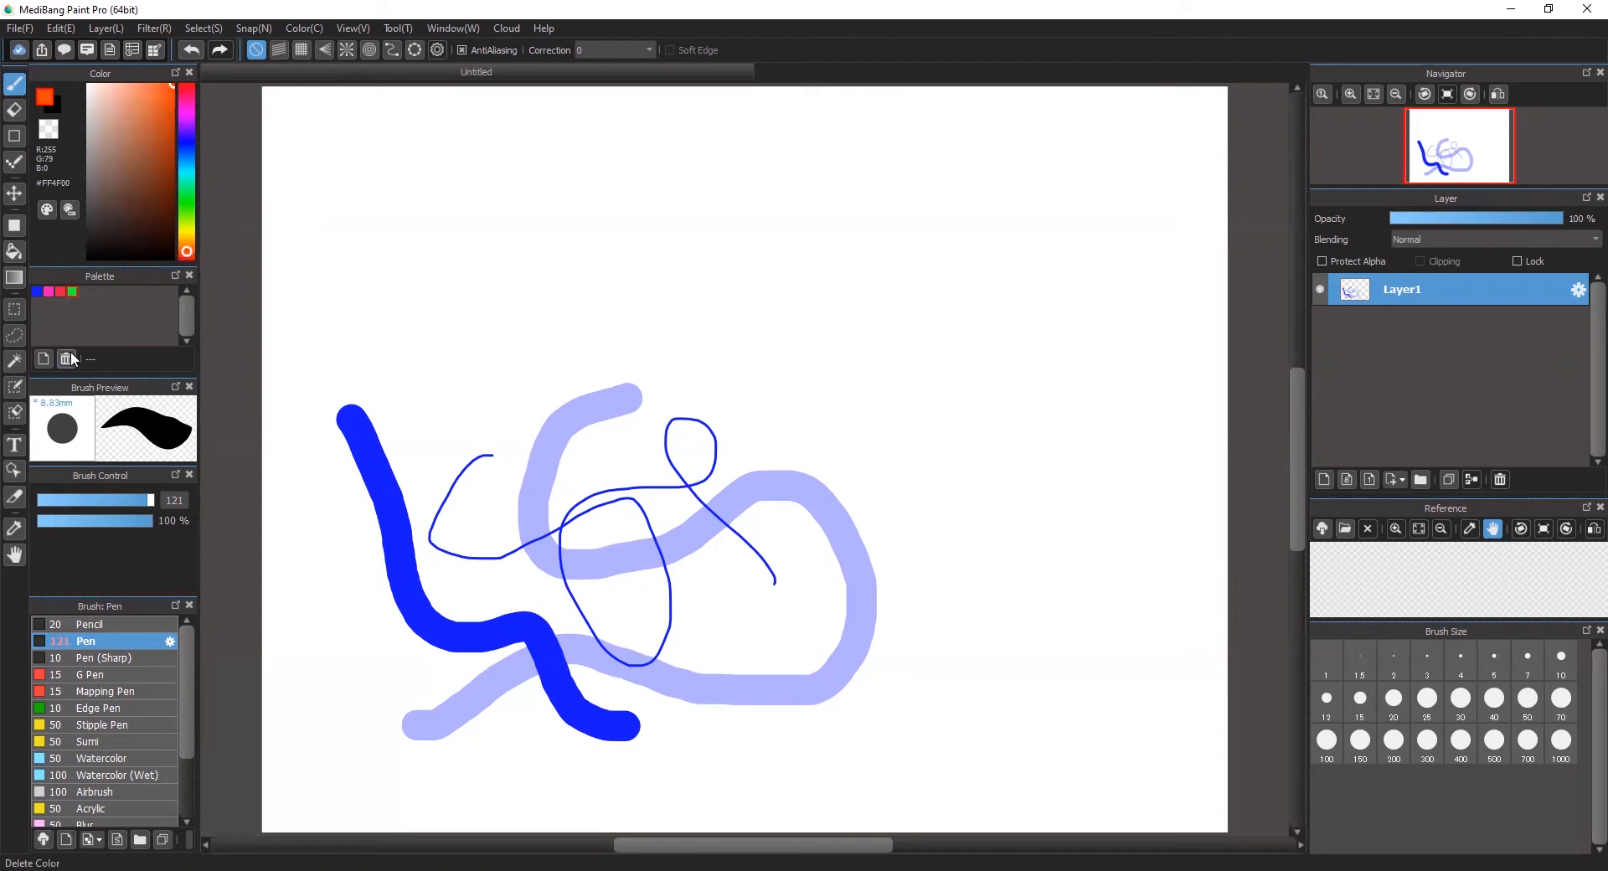
{"action": "left_click", "coordinate": [37, 360]}
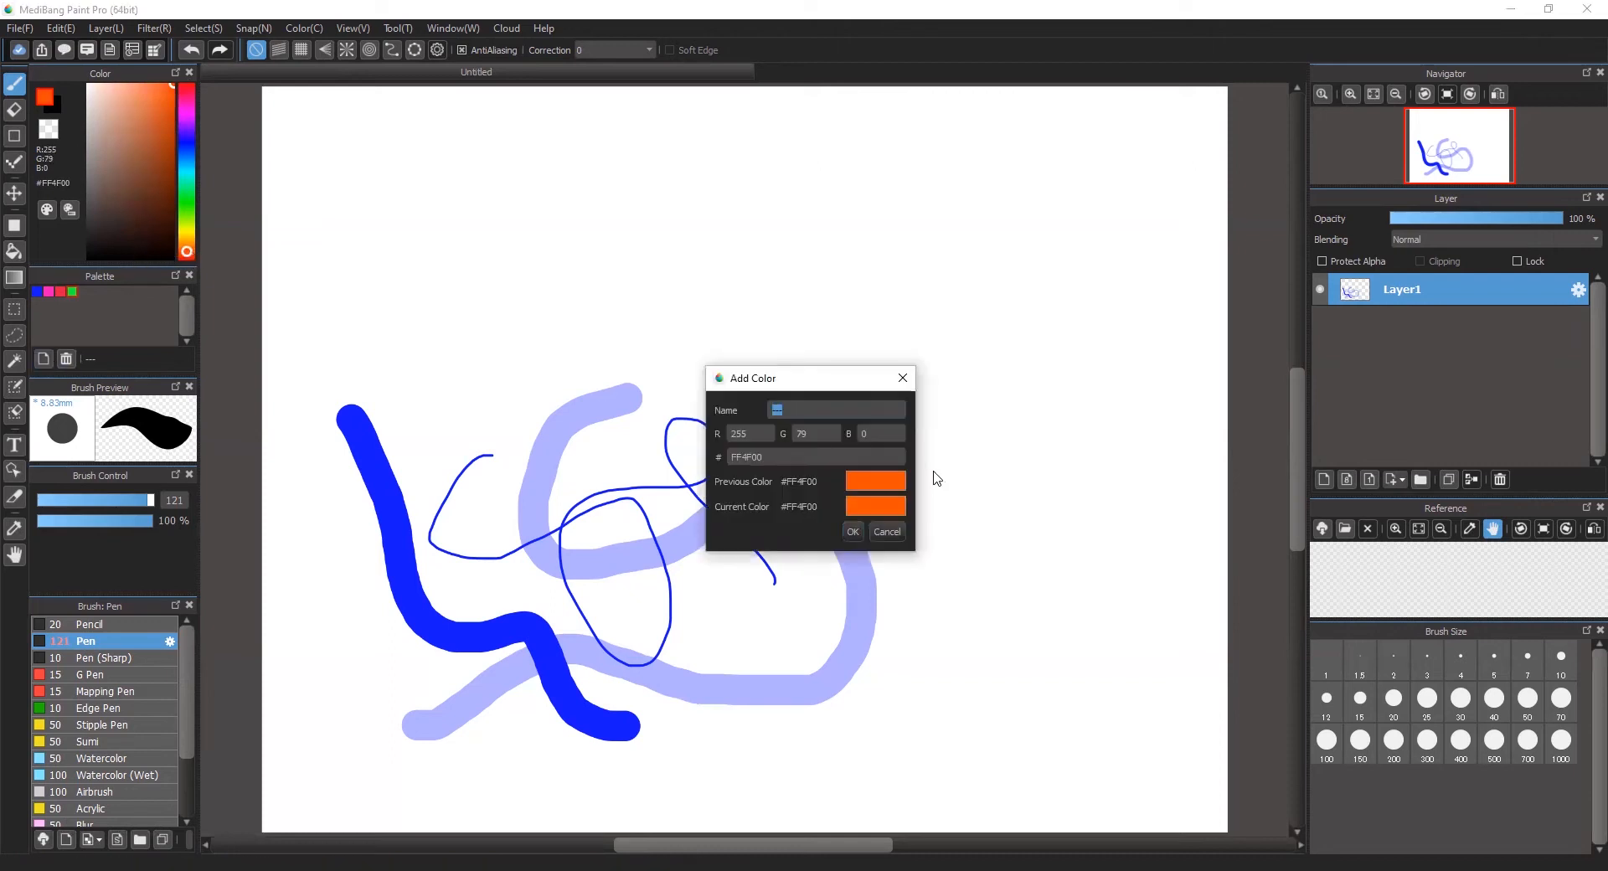
{"action": "left_click", "coordinate": [854, 527]}
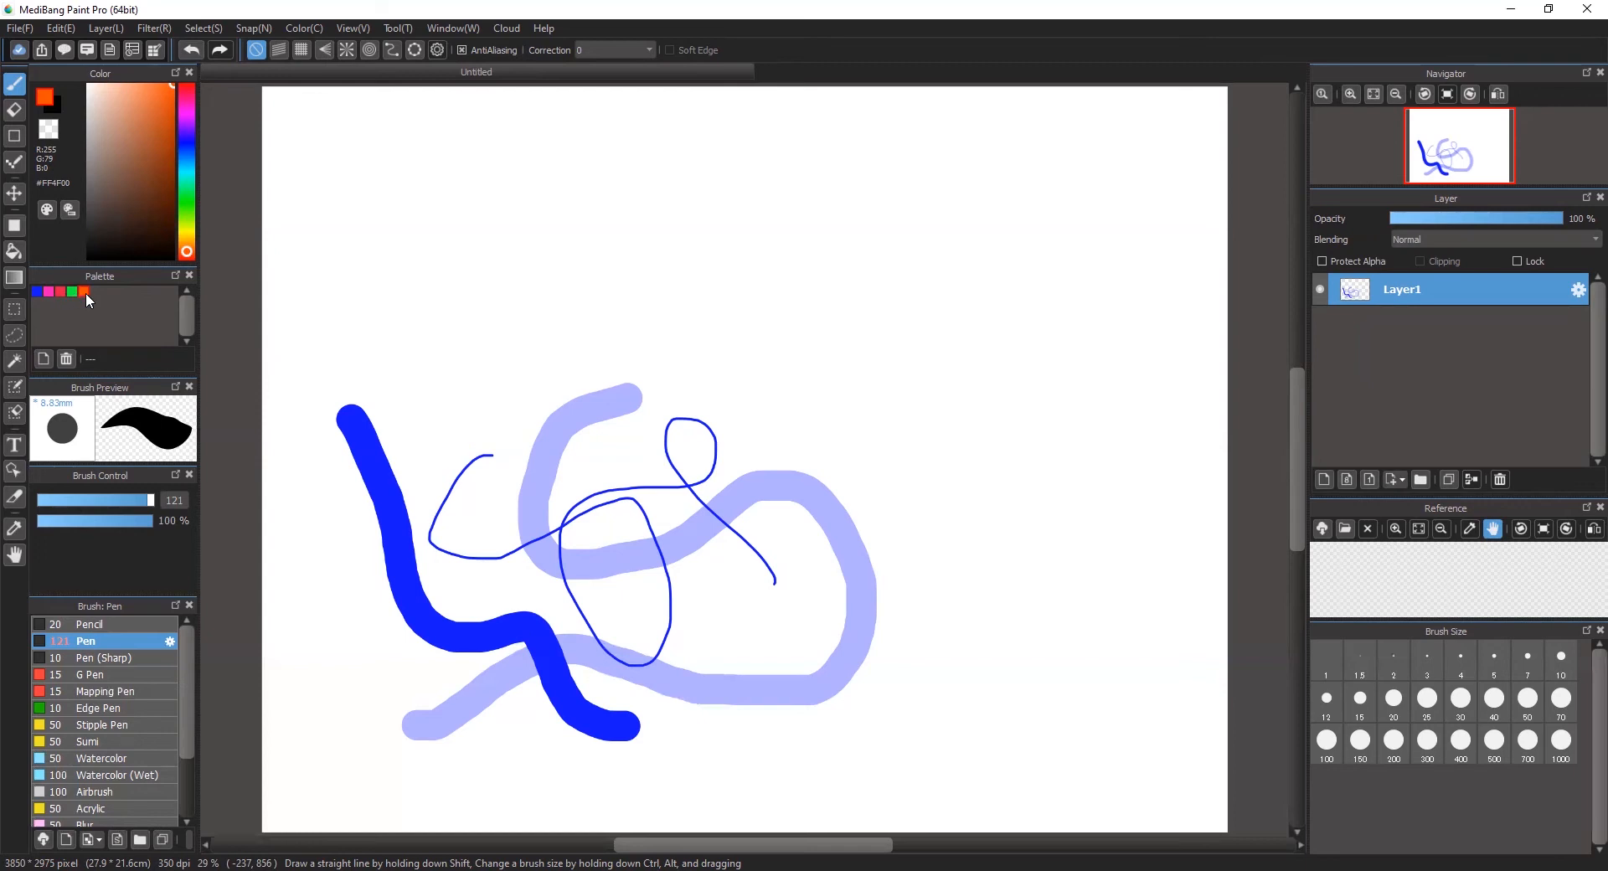
Step: Paint thick freehand strokes across the canvas in orange, green and pink, choosing each color from the palette
{"action": "mouse_move", "coordinate": [386, 191]}
{"action": "left_mouse_down"}
{"action": "mouse_move", "coordinate": [474, 315]}
{"action": "mouse_move", "coordinate": [555, 370]}
{"action": "mouse_move", "coordinate": [525, 192]}
{"action": "left_mouse_up"}
{"action": "left_click", "coordinate": [72, 292]}
{"action": "mouse_move", "coordinate": [433, 227]}
{"action": "left_mouse_down"}
{"action": "mouse_move", "coordinate": [460, 356]}
{"action": "mouse_move", "coordinate": [347, 209]}
{"action": "left_mouse_up"}
{"action": "left_click", "coordinate": [83, 291]}
{"action": "left_click", "coordinate": [778, 308], "text": "shift"}
{"action": "left_click", "coordinate": [47, 291]}
{"action": "mouse_move", "coordinate": [290, 438]}
{"action": "left_mouse_down"}
{"action": "mouse_move", "coordinate": [528, 239]}
{"action": "mouse_move", "coordinate": [574, 633]}
{"action": "left_mouse_up"}
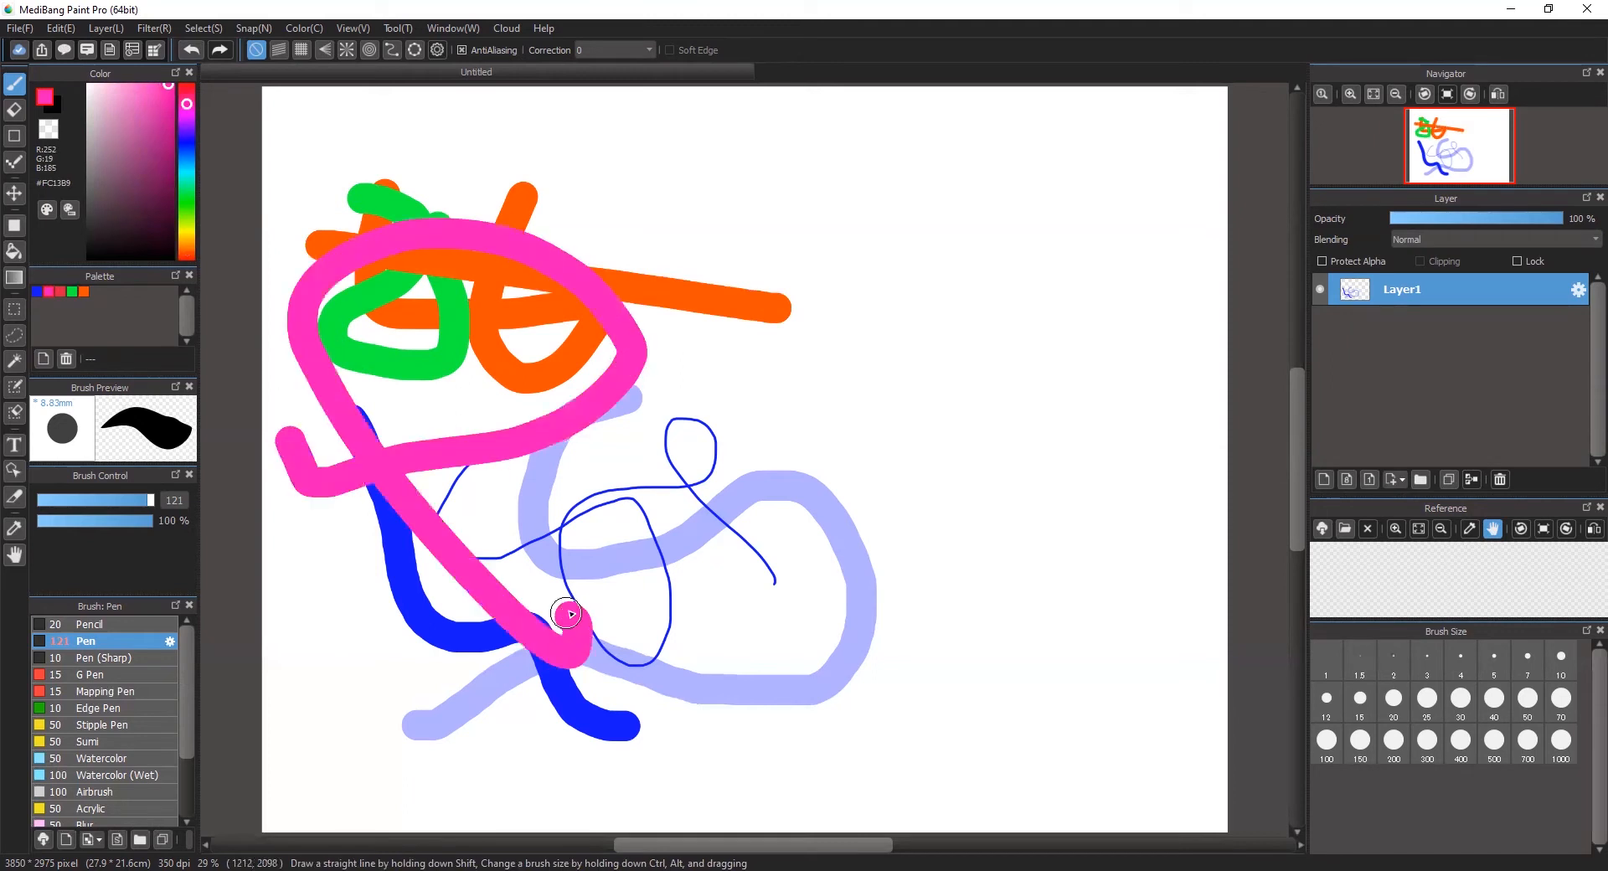
{"action": "left_click", "coordinate": [83, 291]}
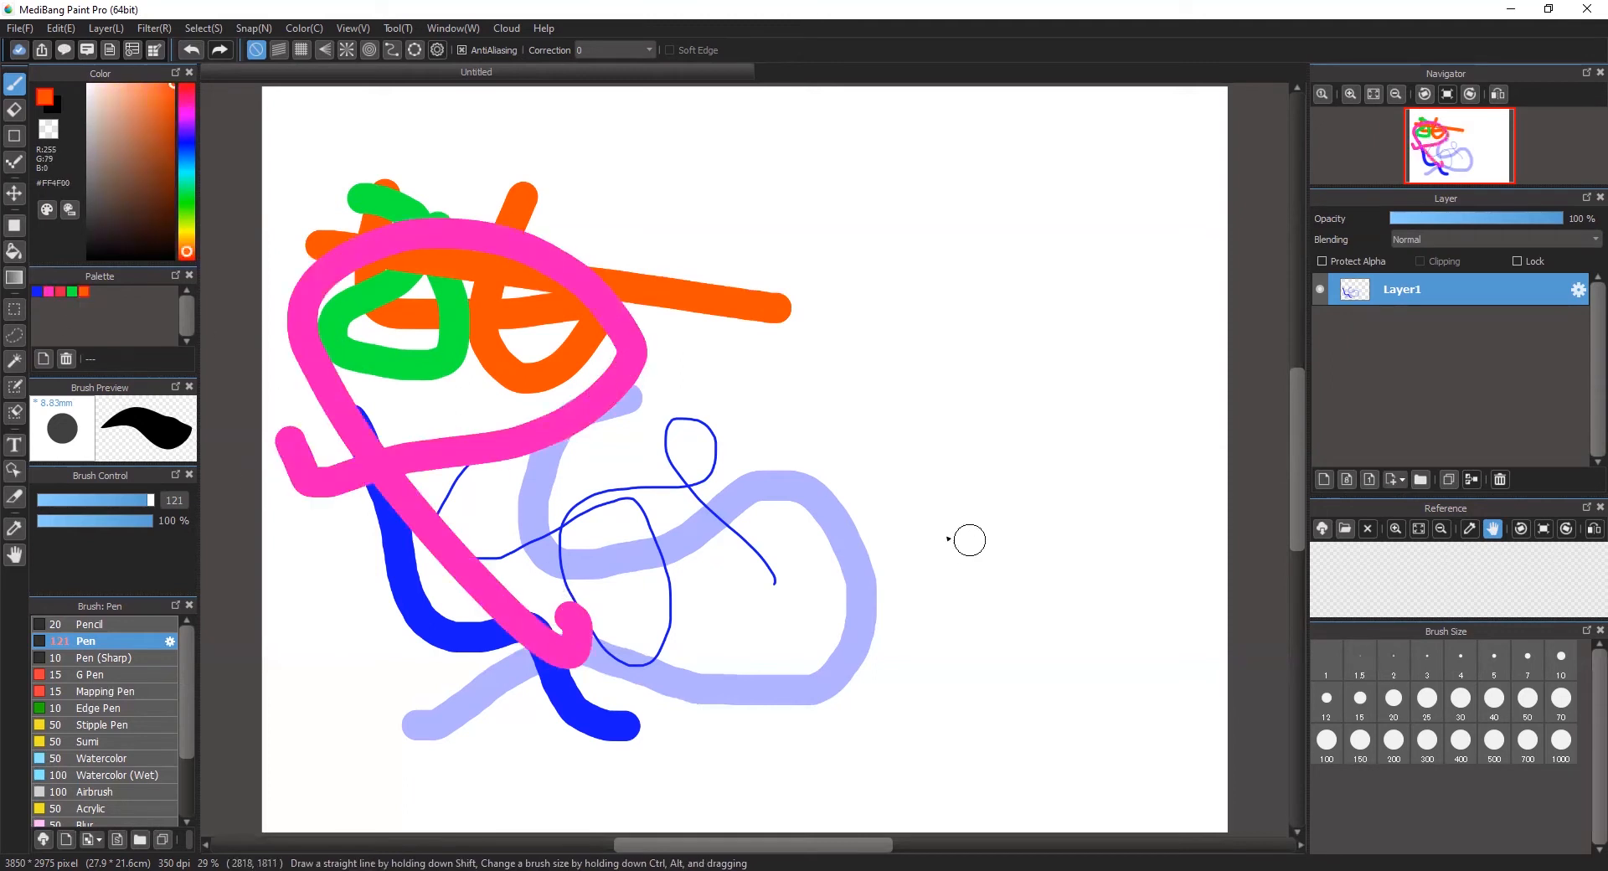
{"action": "left_click_drag", "start_coordinate": [965, 535], "coordinate": [503, 501]}
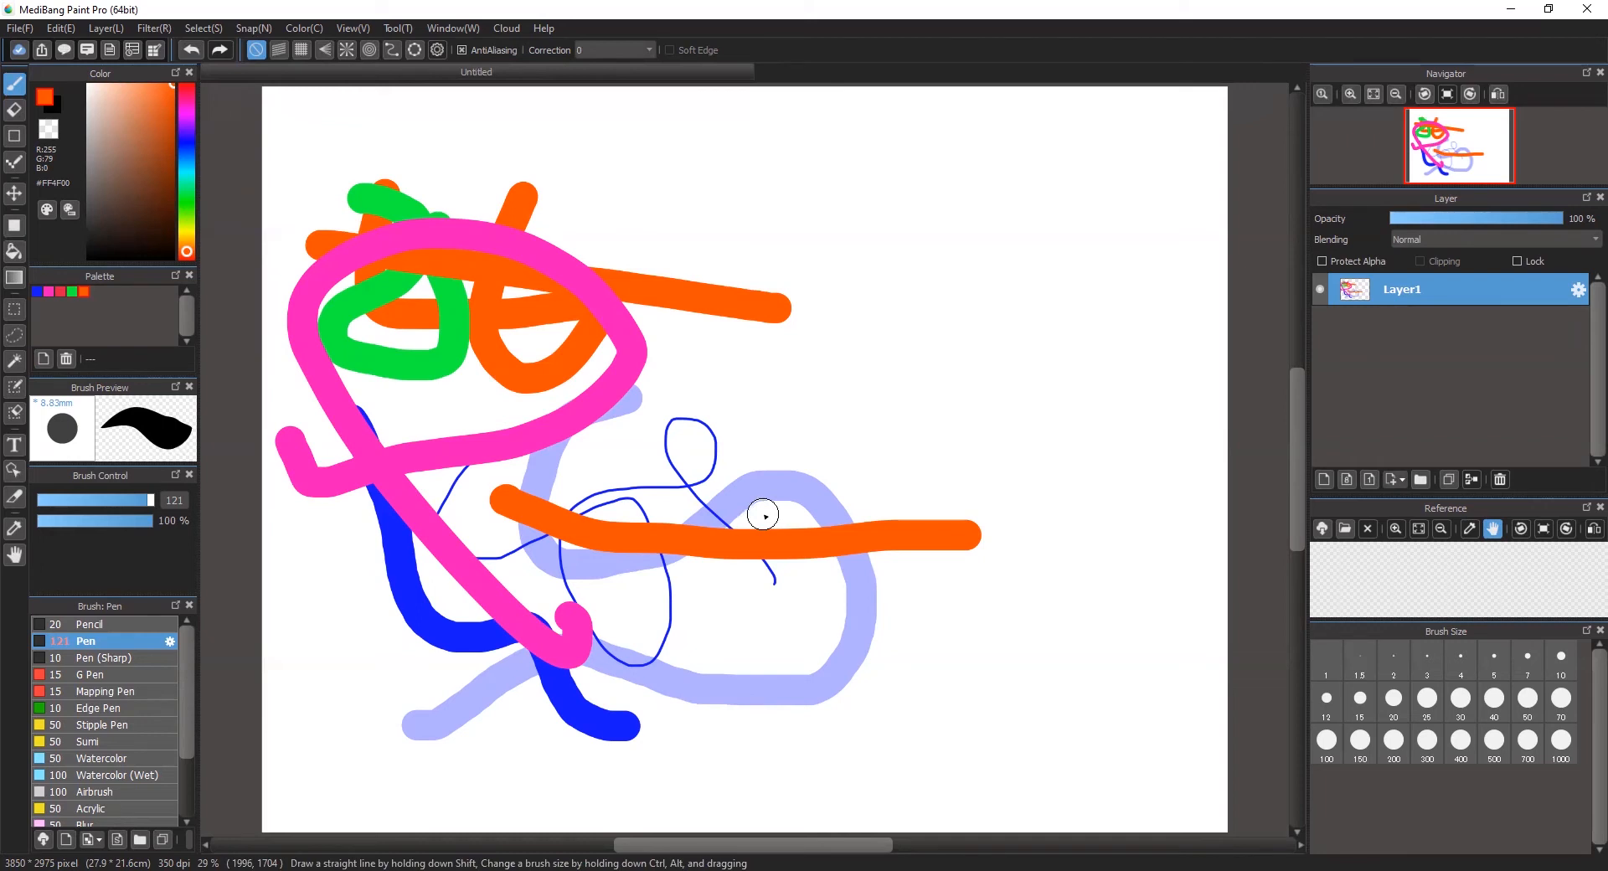
Step: Erase everything on Layer1 by selecting the whole canvas and deleting its contents, and remove the selection
{"action": "key", "text": "ctrl+a"}
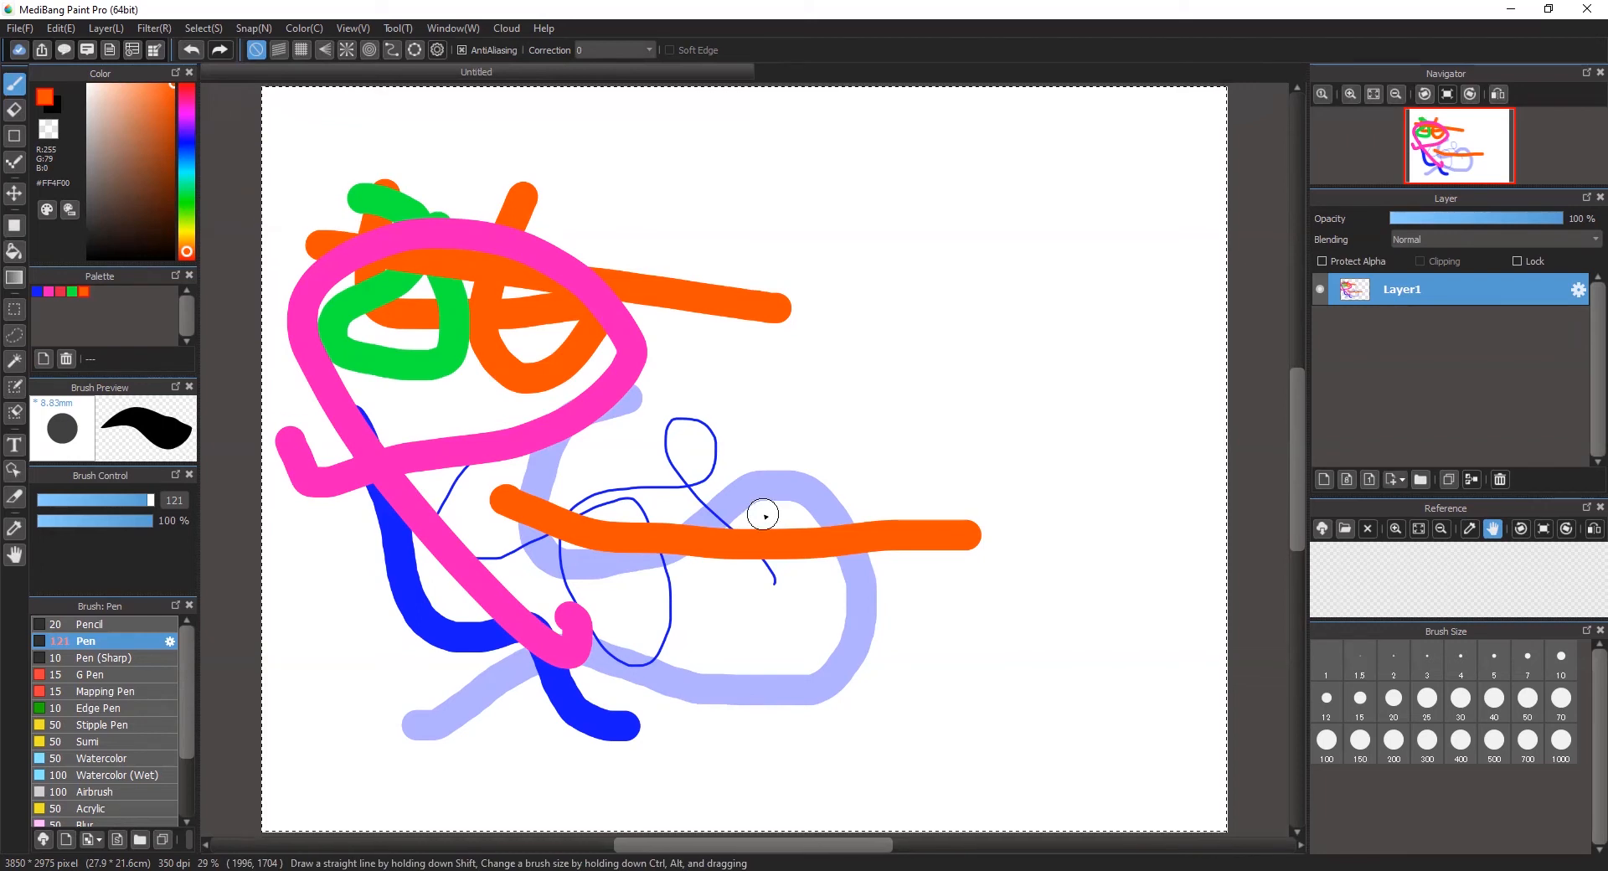
{"action": "key", "text": "Delete"}
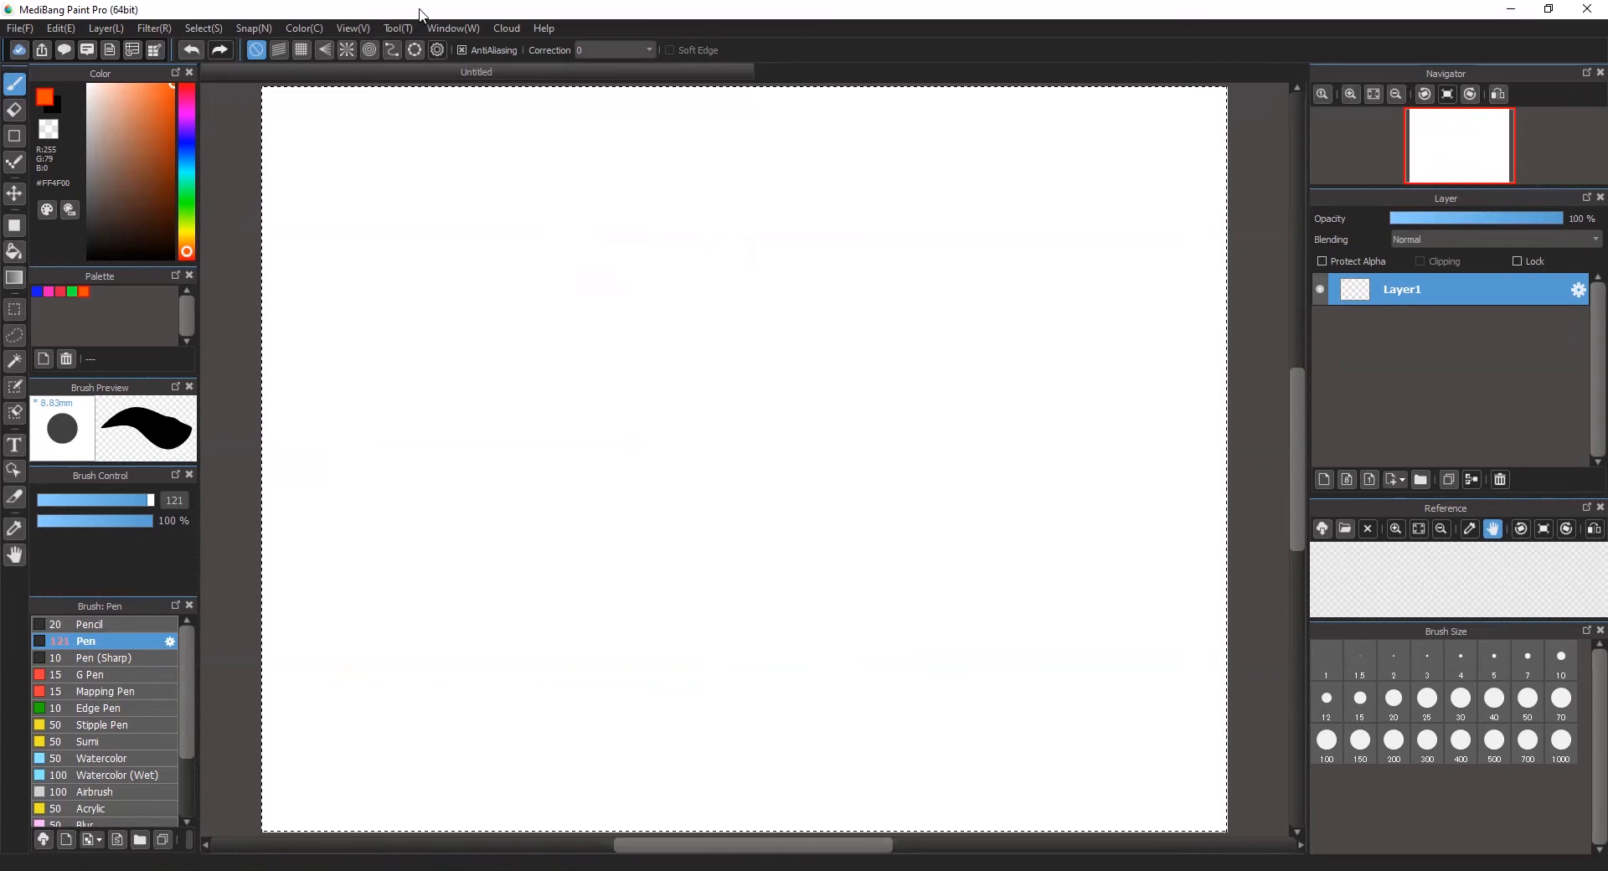
{"action": "key", "text": "ctrl+d"}
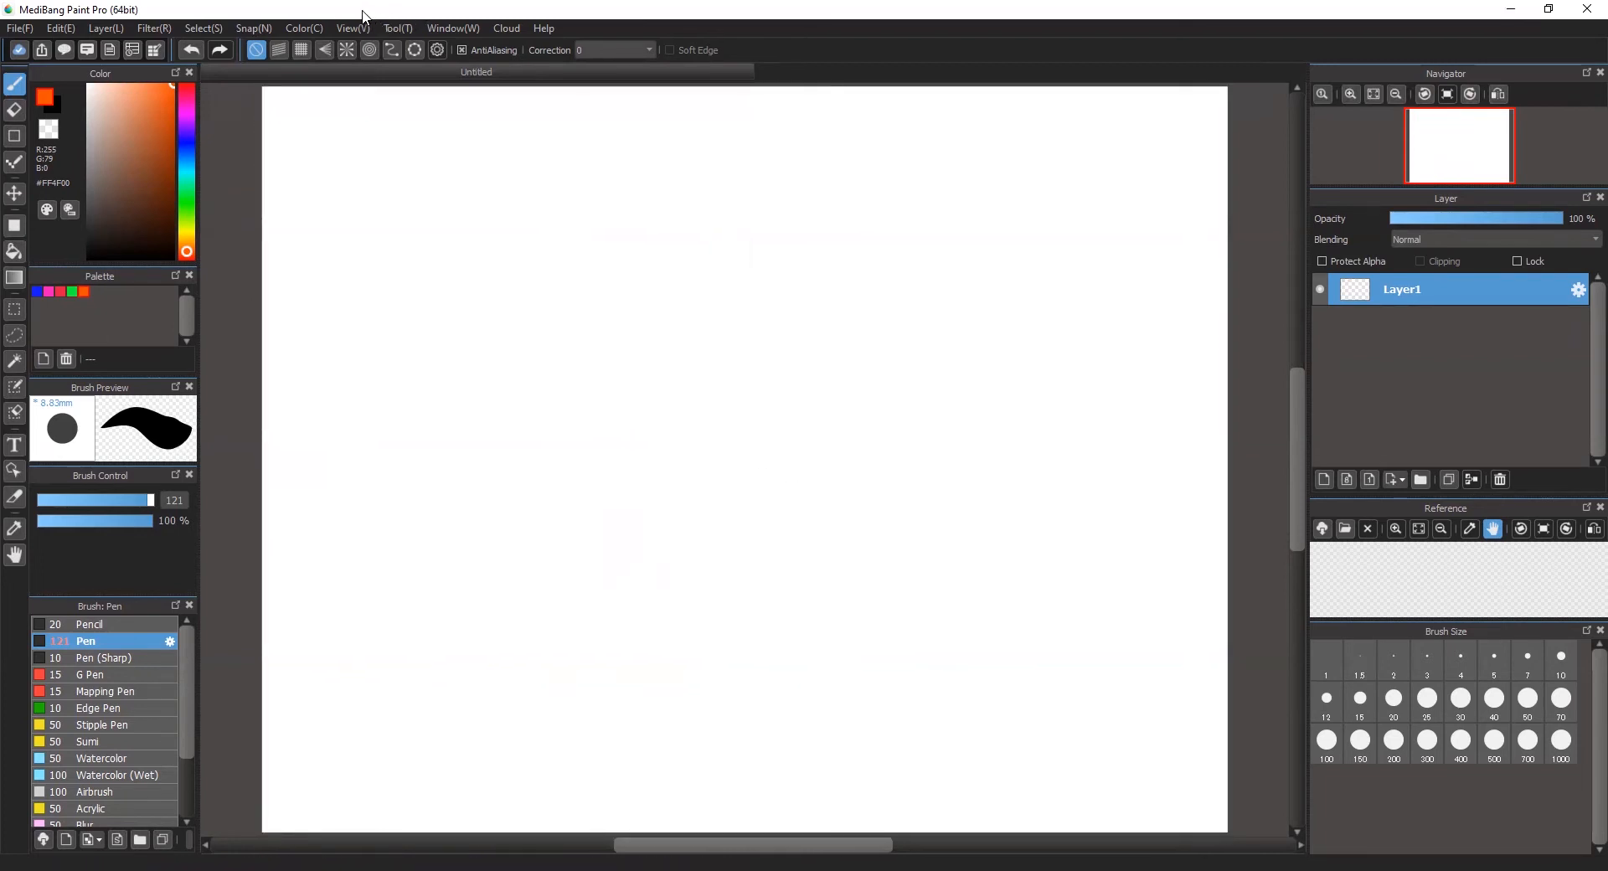
{"action": "left_click", "coordinate": [211, 28]}
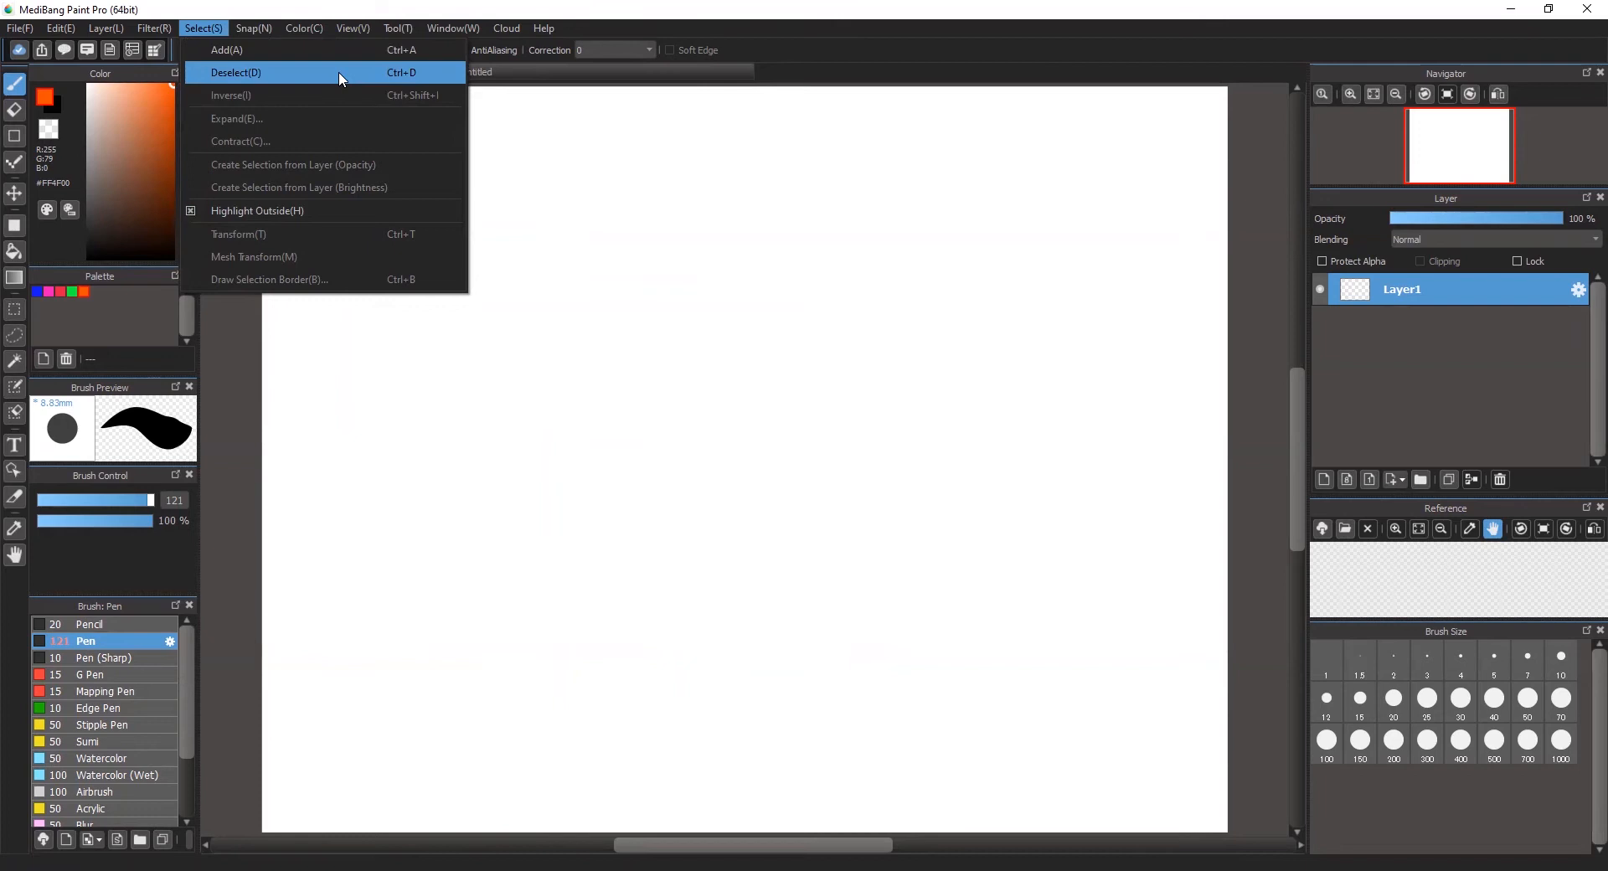
{"action": "left_click", "coordinate": [326, 5]}
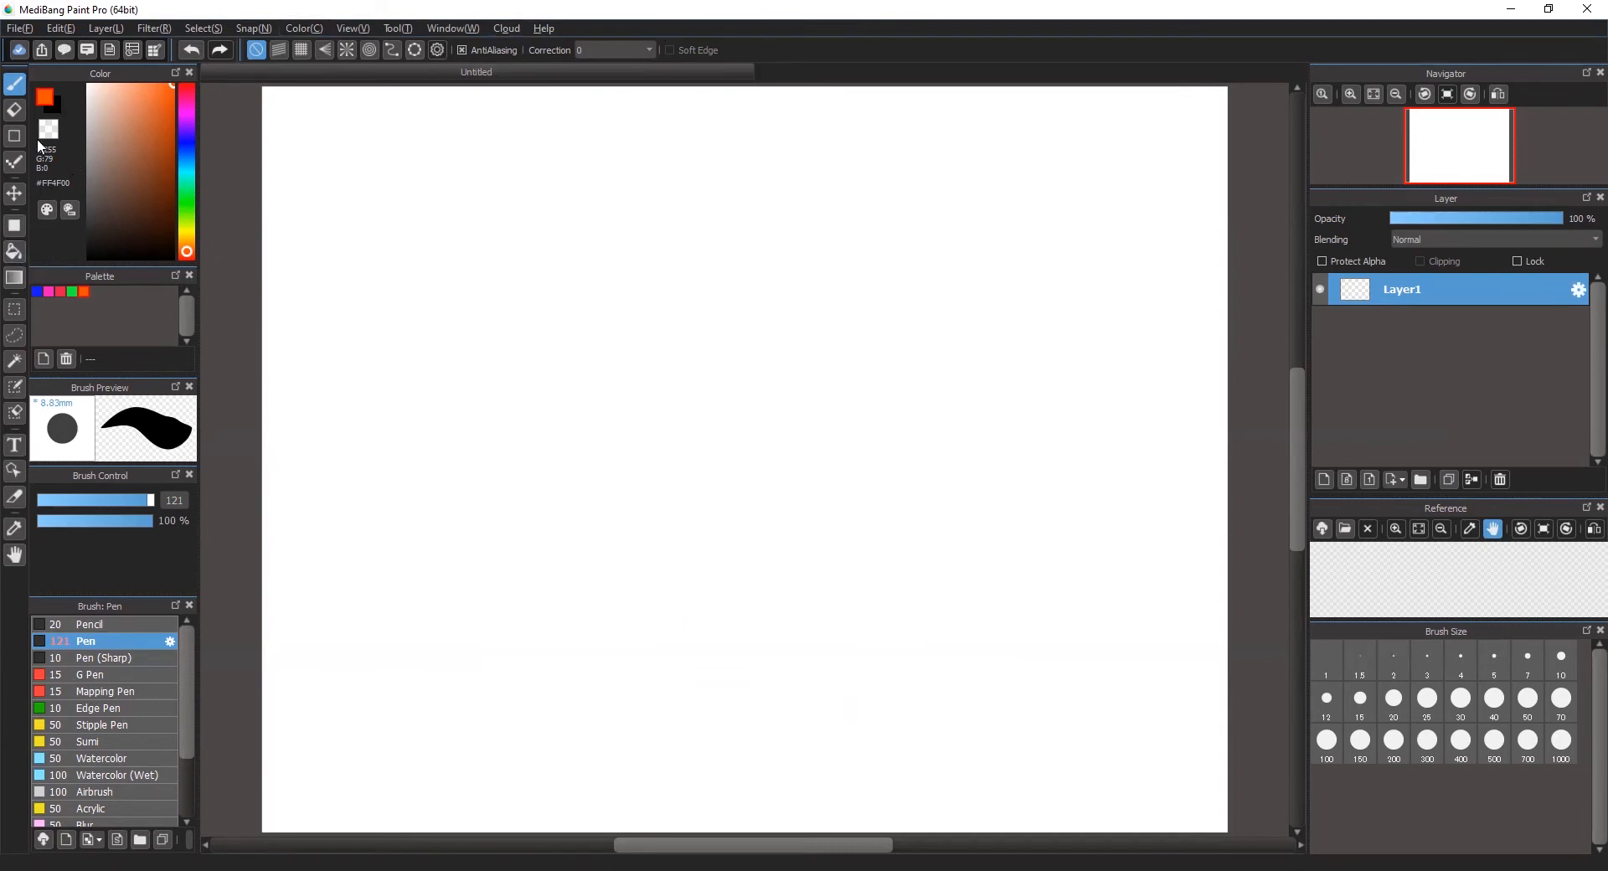
Step: Draw a wide filled orange rectangle across the canvas and a tall filled pink rectangle crossing over its middle
{"action": "left_click", "coordinate": [15, 135]}
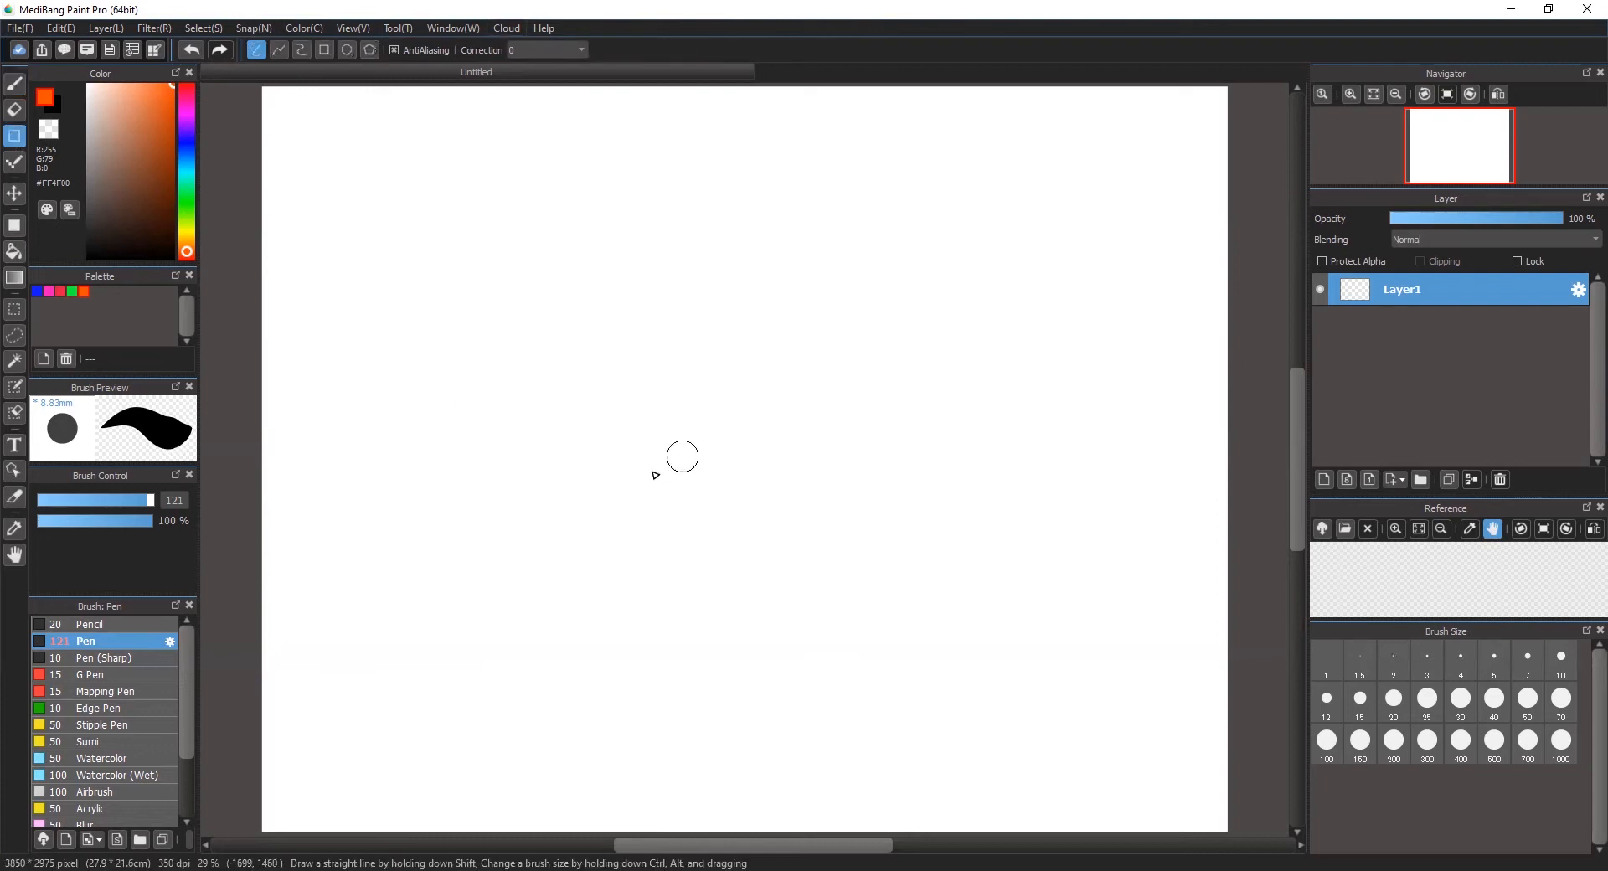
{"action": "left_click", "coordinate": [15, 225]}
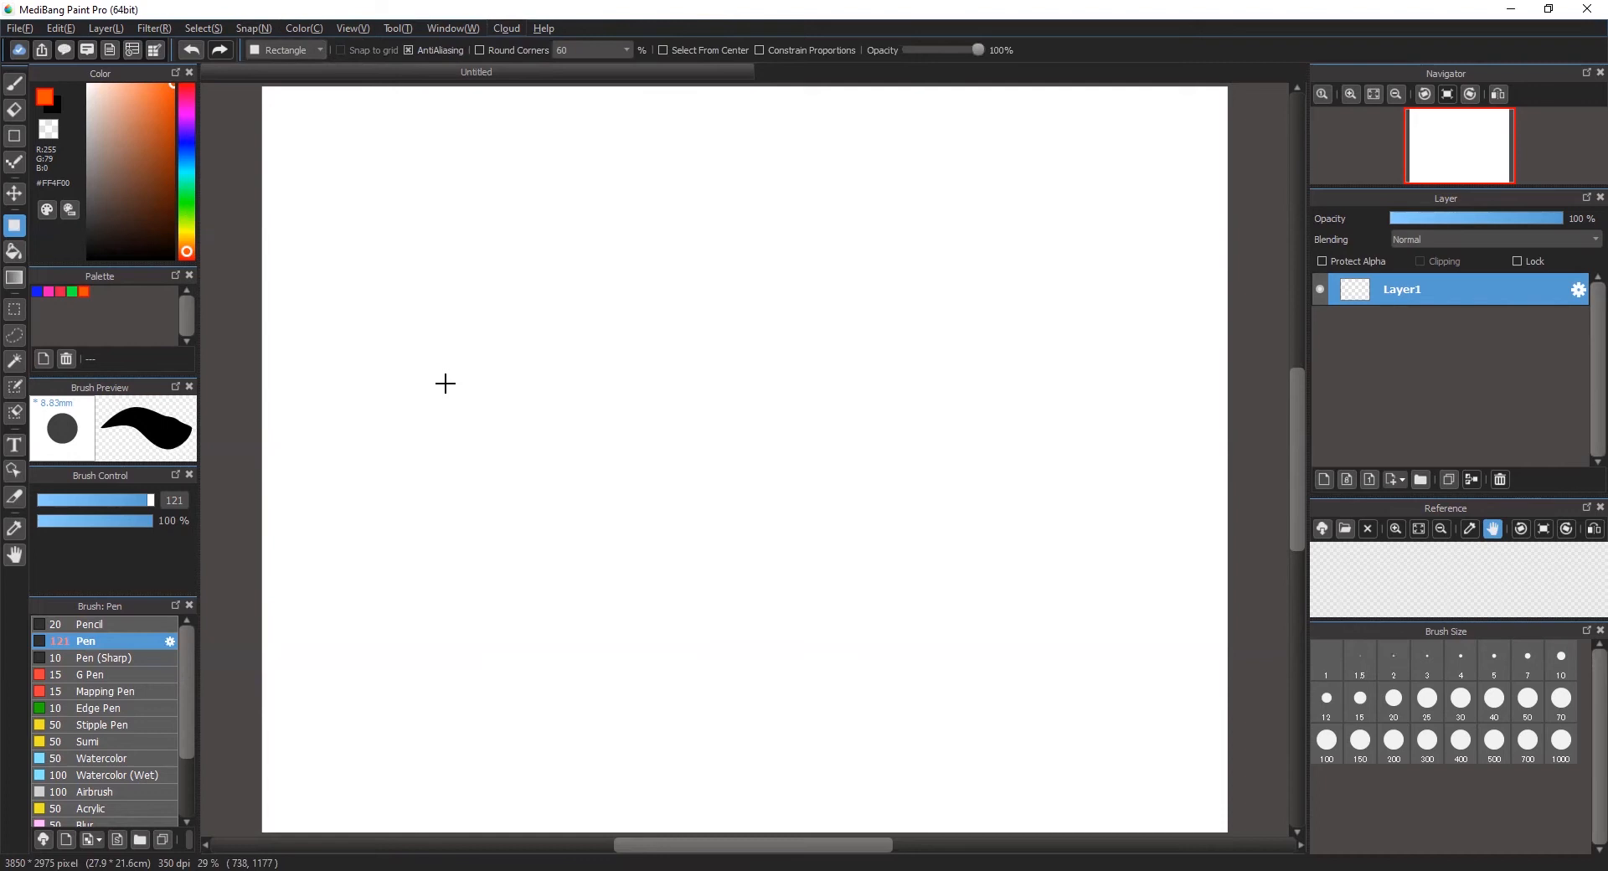
{"action": "left_click_drag", "start_coordinate": [444, 383], "coordinate": [1089, 579]}
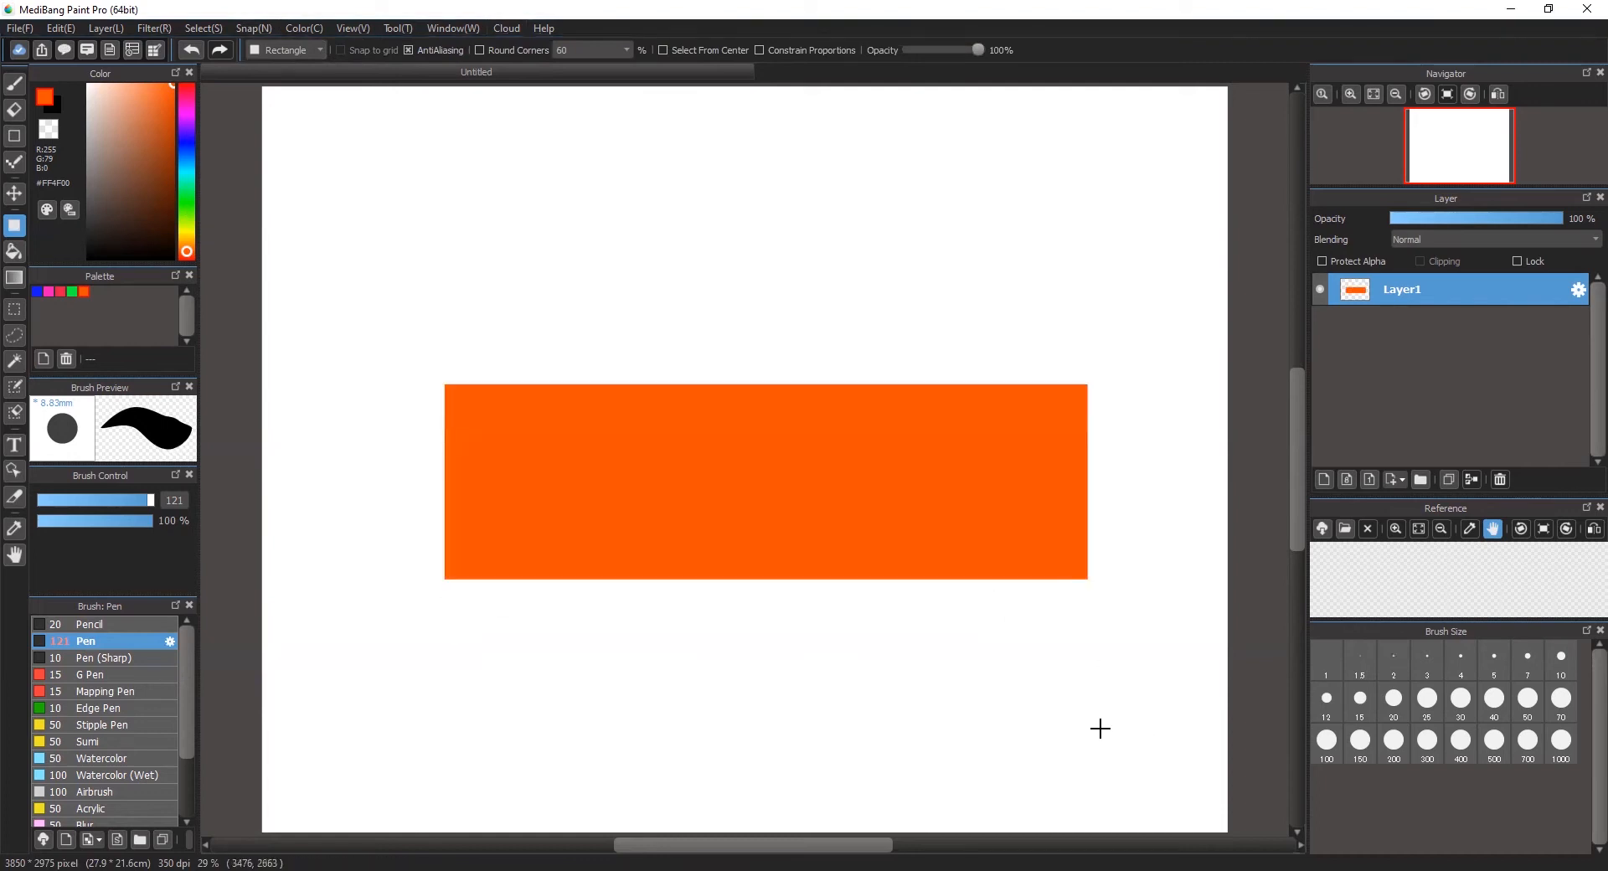
{"action": "left_click", "coordinate": [48, 291]}
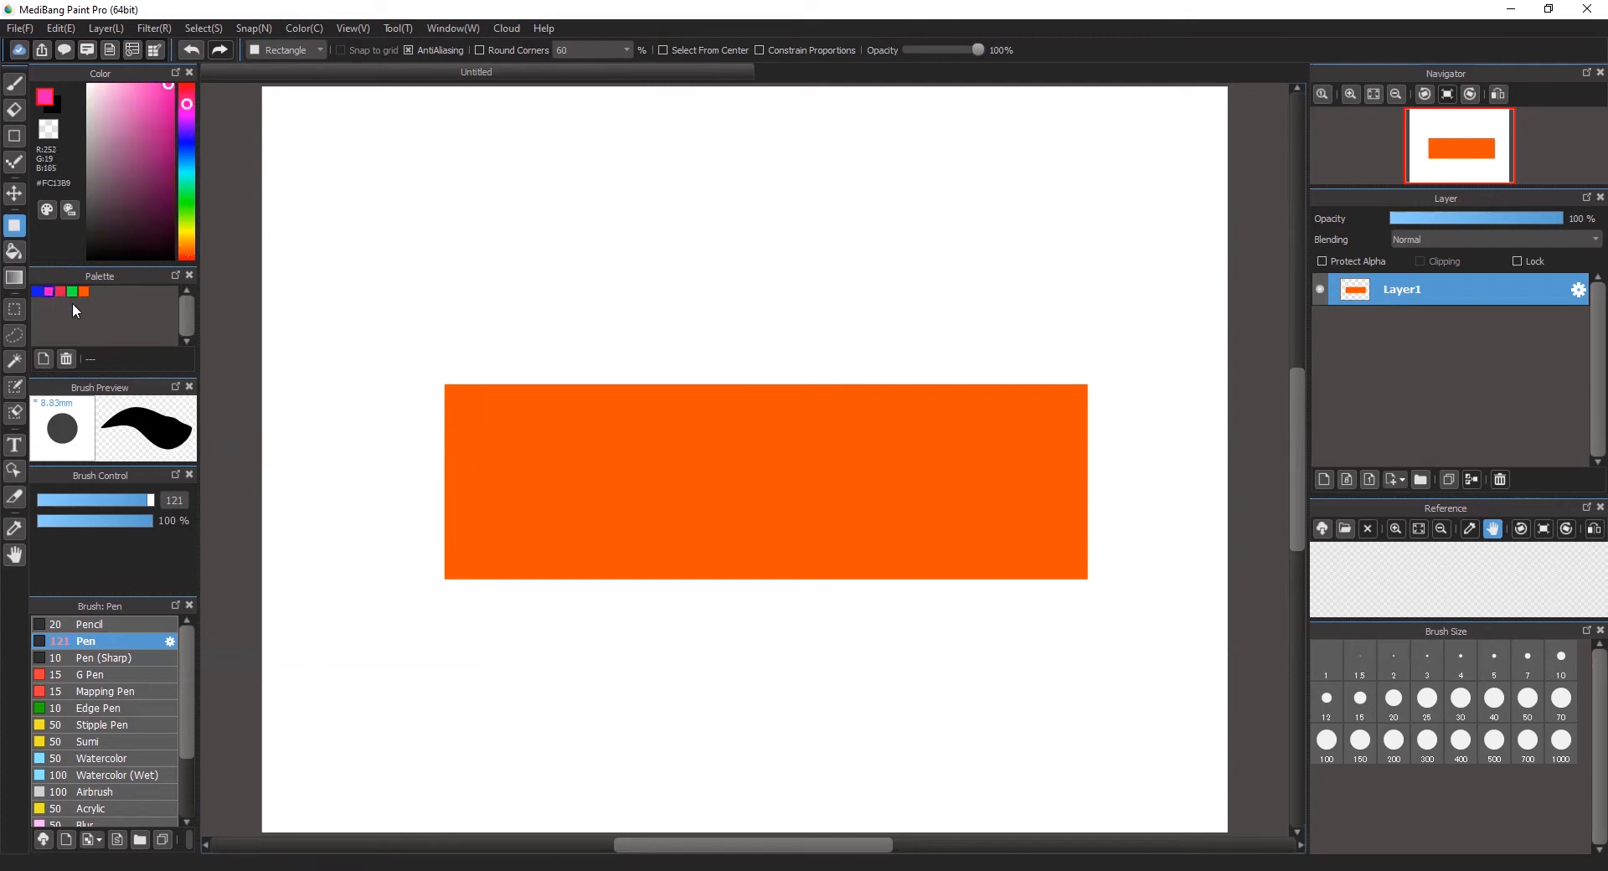
{"action": "left_click_drag", "start_coordinate": [702, 285], "coordinate": [870, 728]}
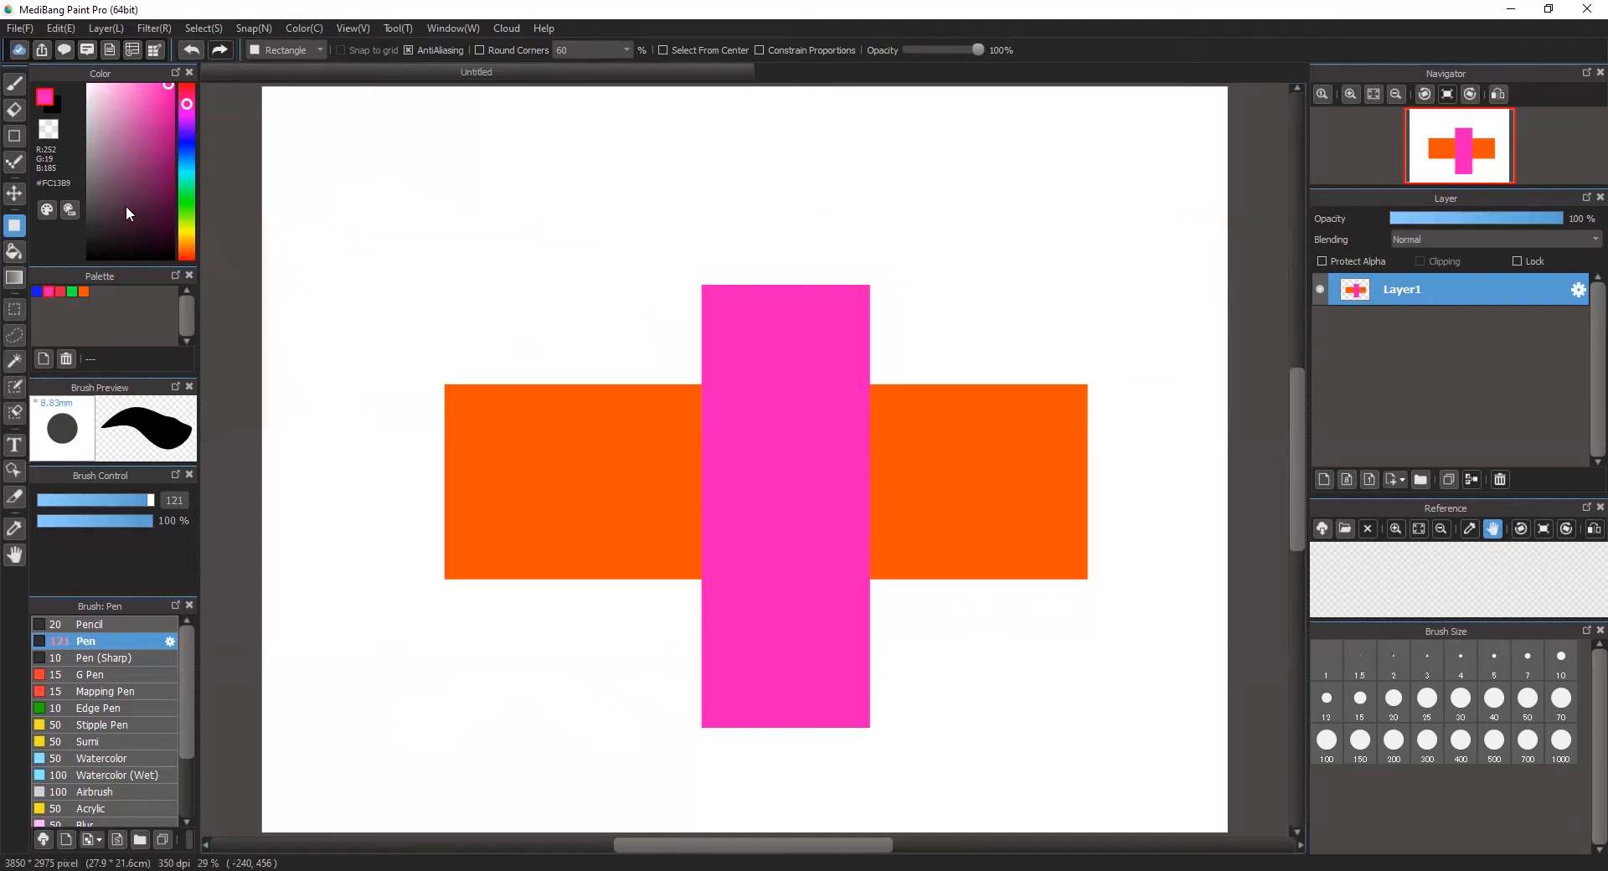
Step: Move the layer's crossed orange and pink rectangles around the canvas with the Move tool, ending slightly left of and below their original position
{"action": "left_click", "coordinate": [14, 193]}
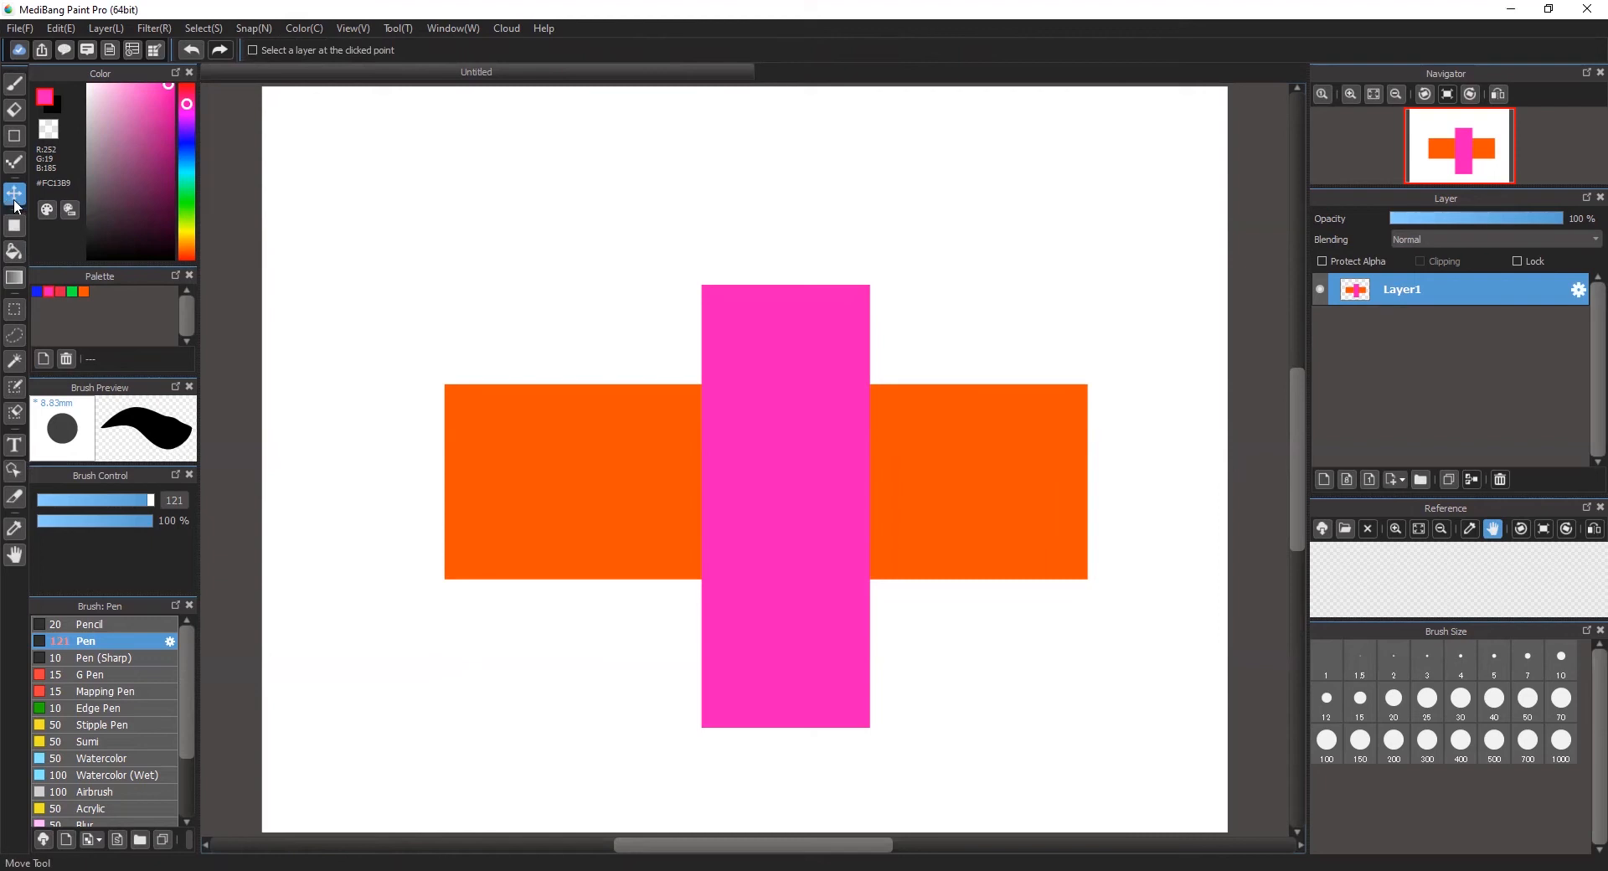
{"action": "left_click_drag", "start_coordinate": [771, 496], "coordinate": [833, 406]}
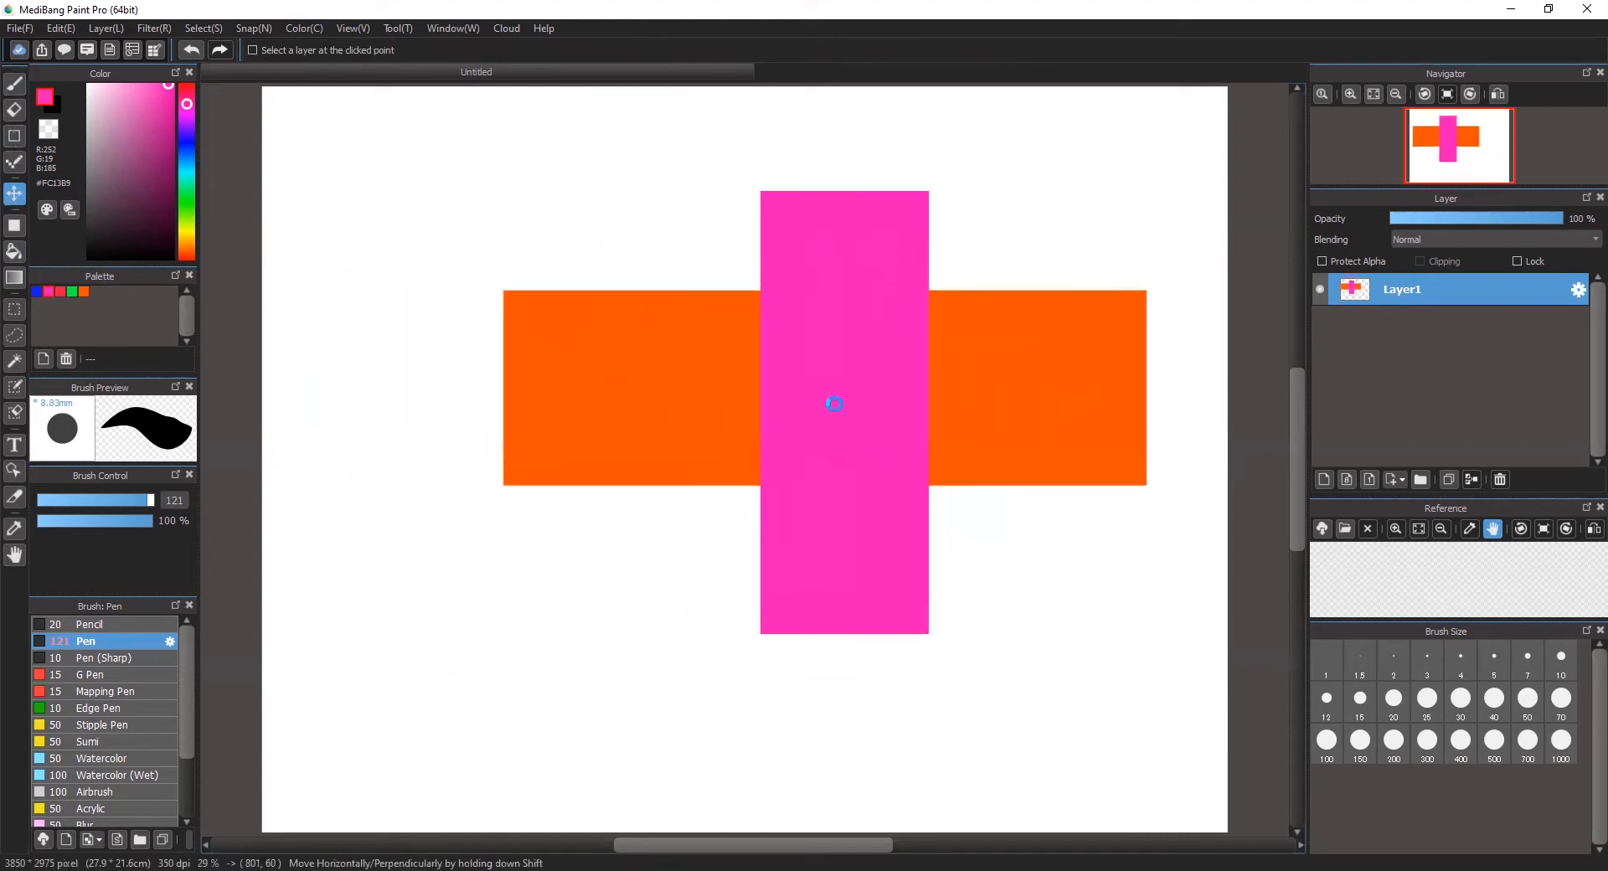
{"action": "left_click_drag", "start_coordinate": [557, 628], "coordinate": [529, 705]}
{"action": "left_click_drag", "start_coordinate": [912, 760], "coordinate": [856, 661]}
{"action": "left_click_drag", "start_coordinate": [947, 686], "coordinate": [1047, 770]}
{"action": "left_click_drag", "start_coordinate": [1045, 564], "coordinate": [1008, 470]}
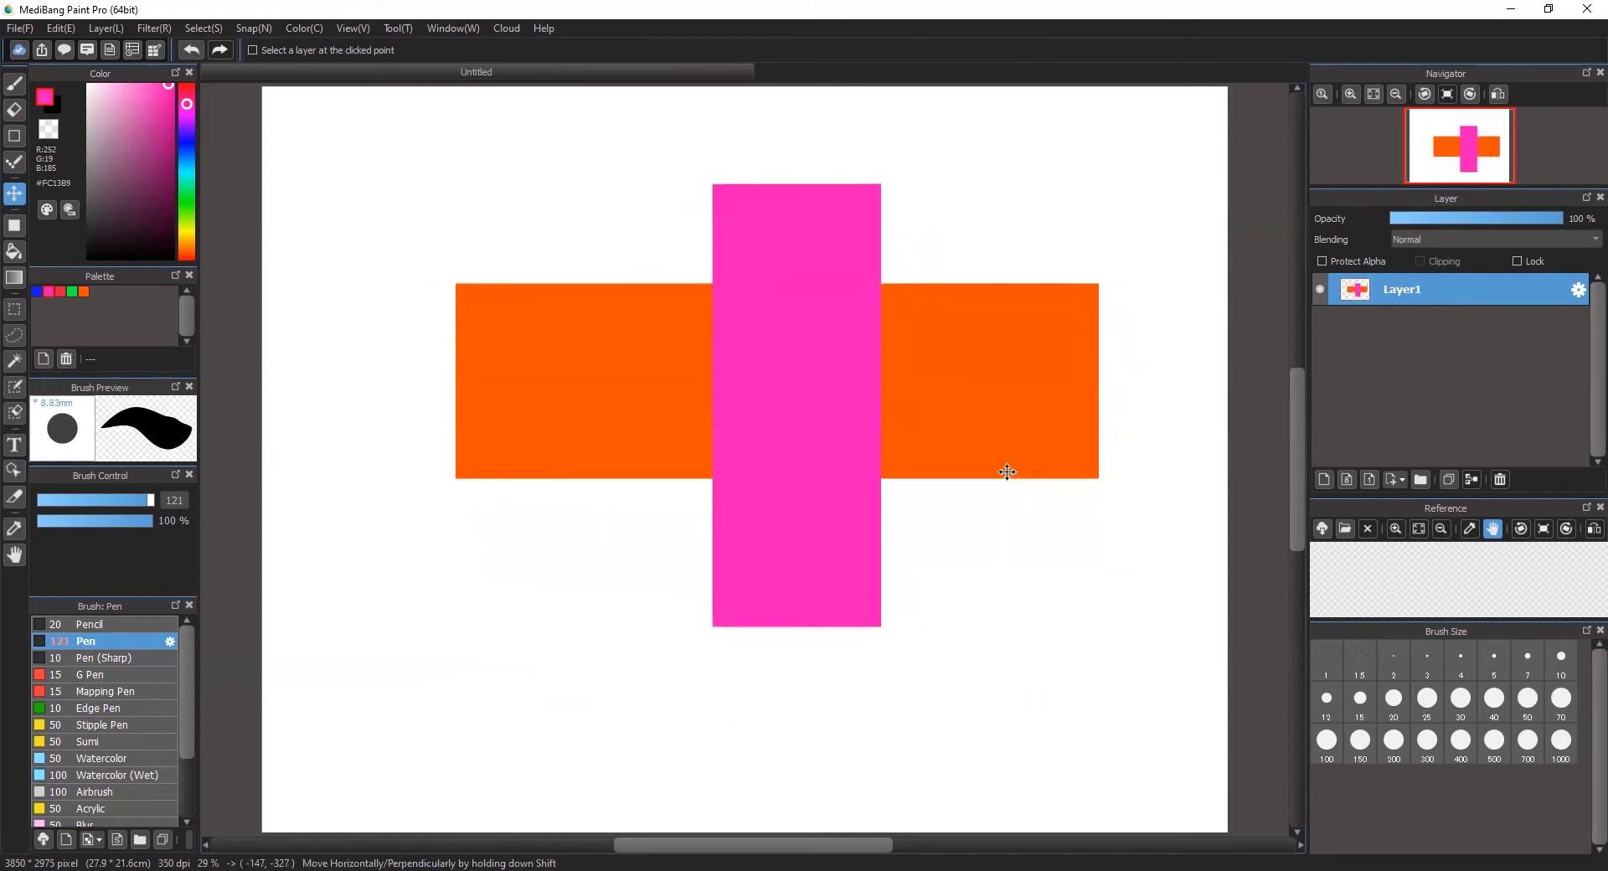
{"action": "left_click_drag", "start_coordinate": [829, 492], "coordinate": [891, 550]}
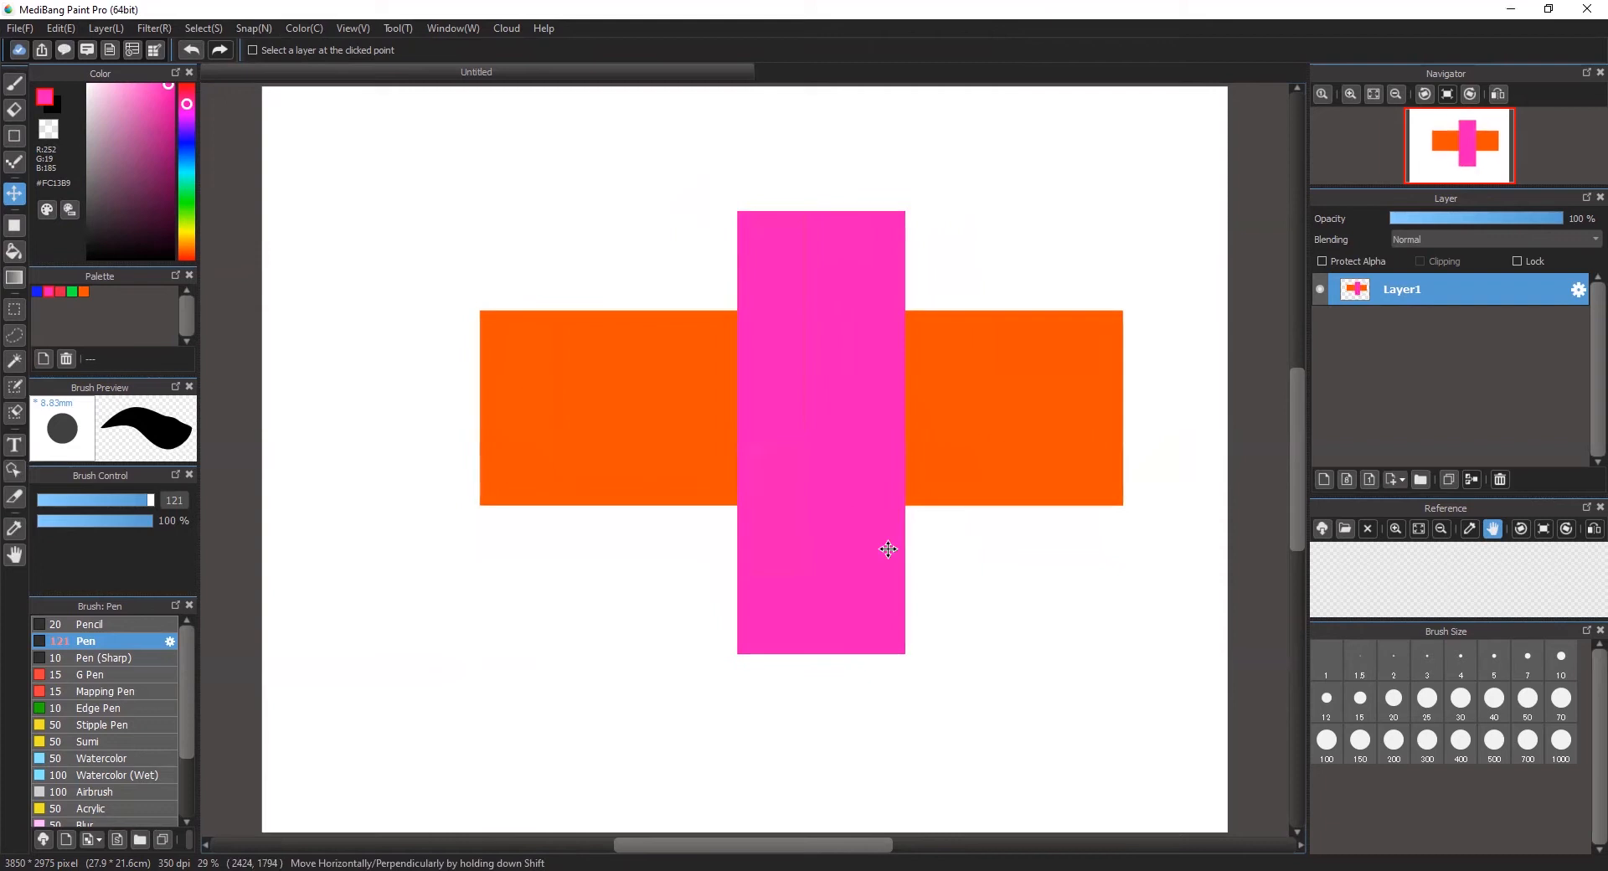
{"action": "left_click_drag", "start_coordinate": [1052, 657], "coordinate": [917, 726]}
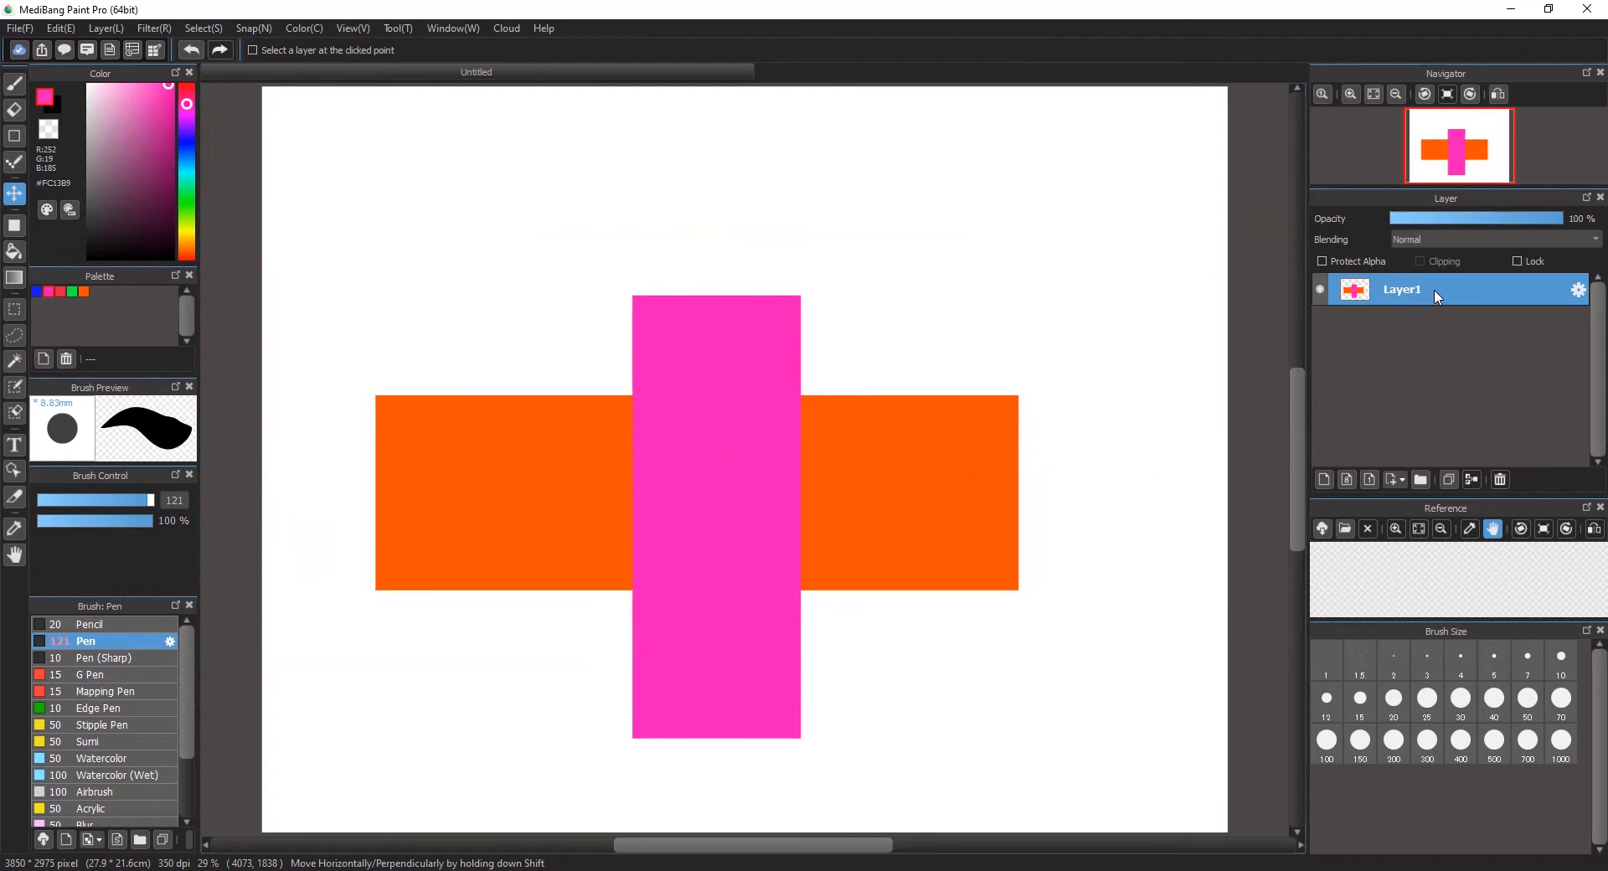
Step: Add two empty layers above Layer1 and delete Layer1 with its crossed rectangles
{"action": "left_click", "coordinate": [1324, 481]}
{"action": "left_click", "coordinate": [1501, 478]}
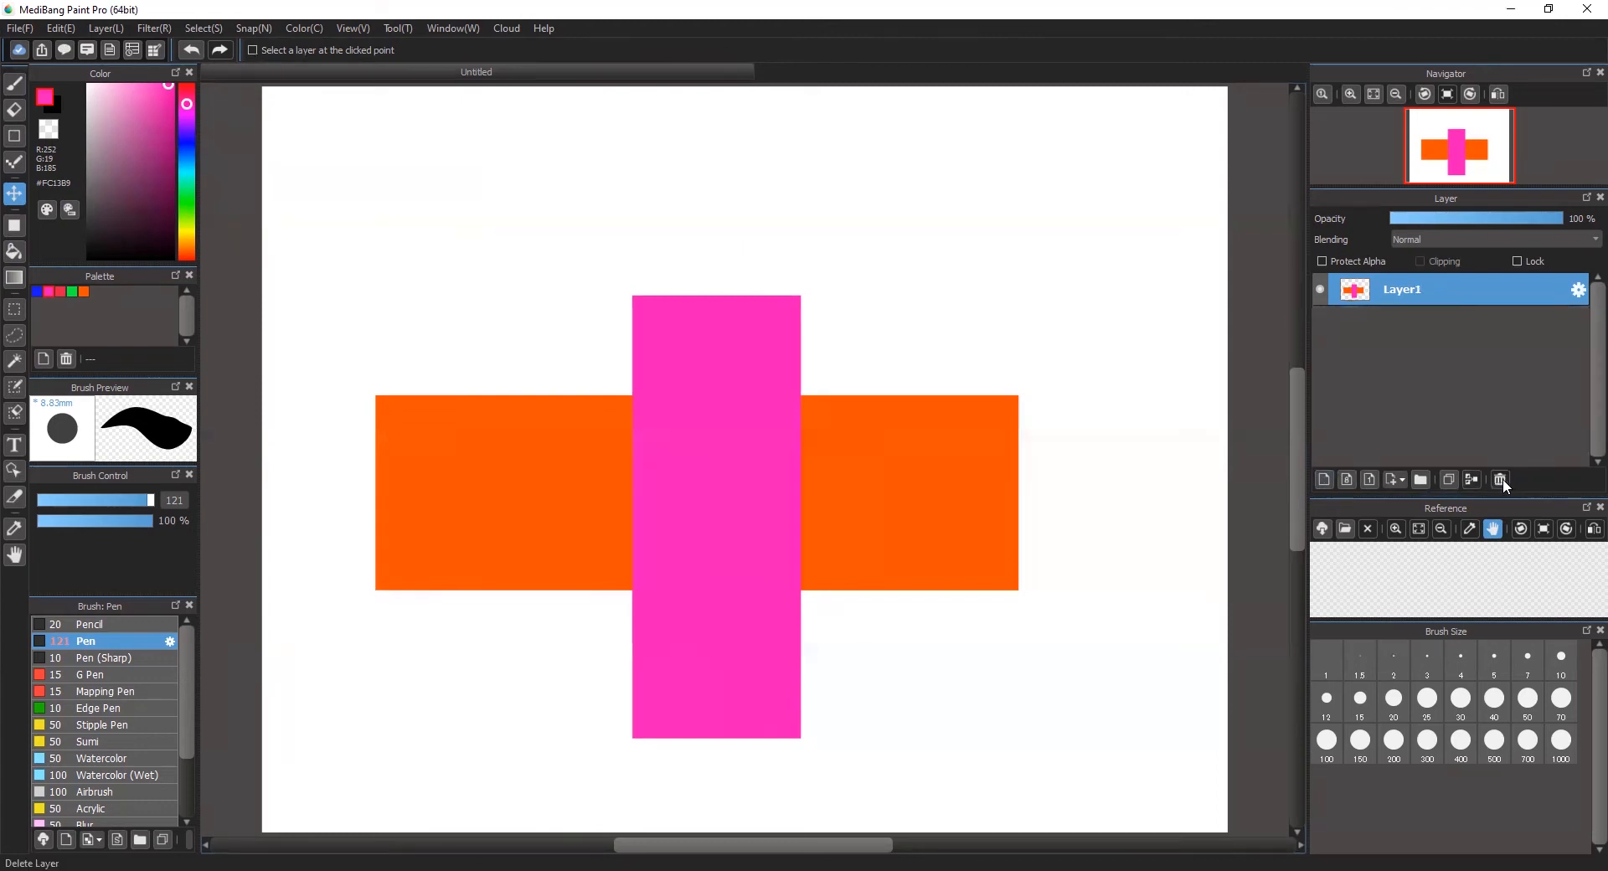
{"action": "left_click", "coordinate": [1320, 479]}
{"action": "left_click", "coordinate": [1491, 322]}
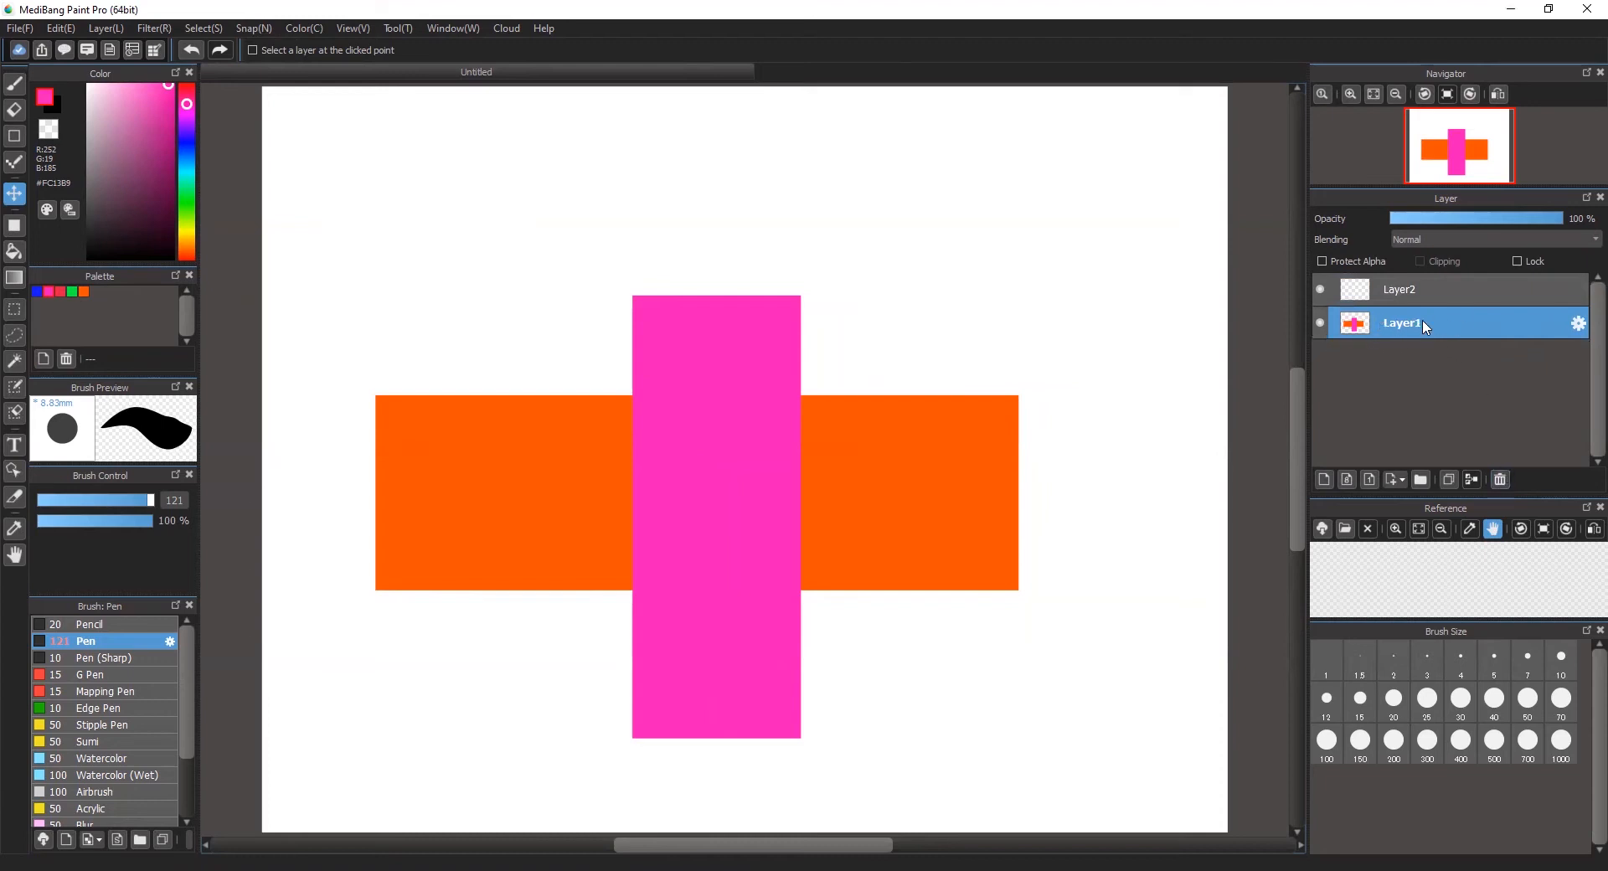
{"action": "left_click", "coordinate": [1325, 479]}
{"action": "left_click", "coordinate": [1442, 358]}
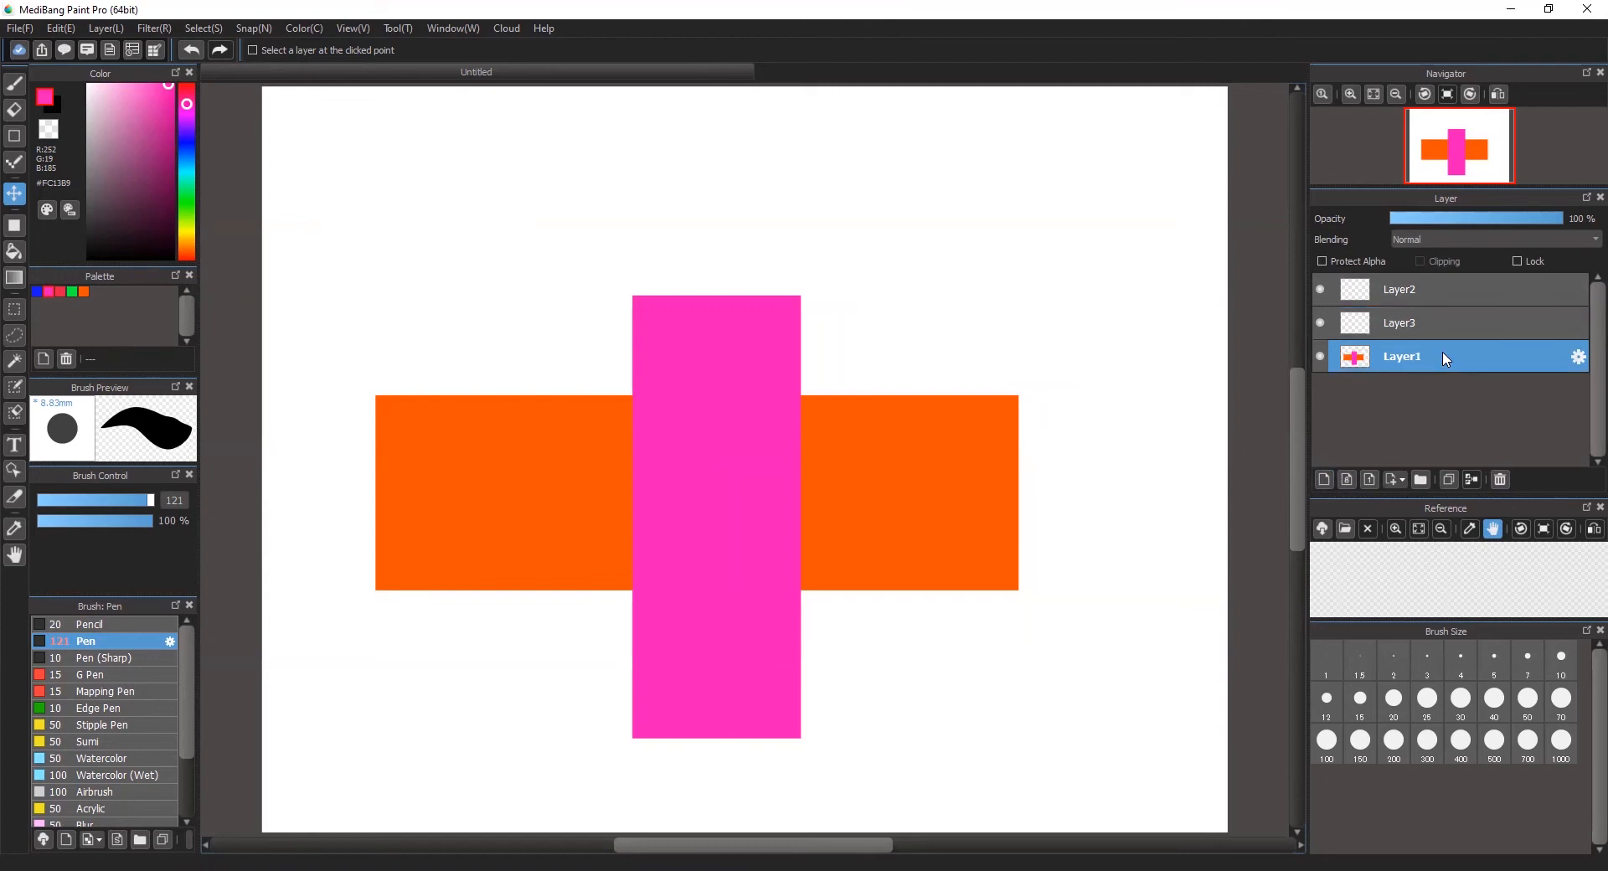
{"action": "left_click", "coordinate": [1501, 479]}
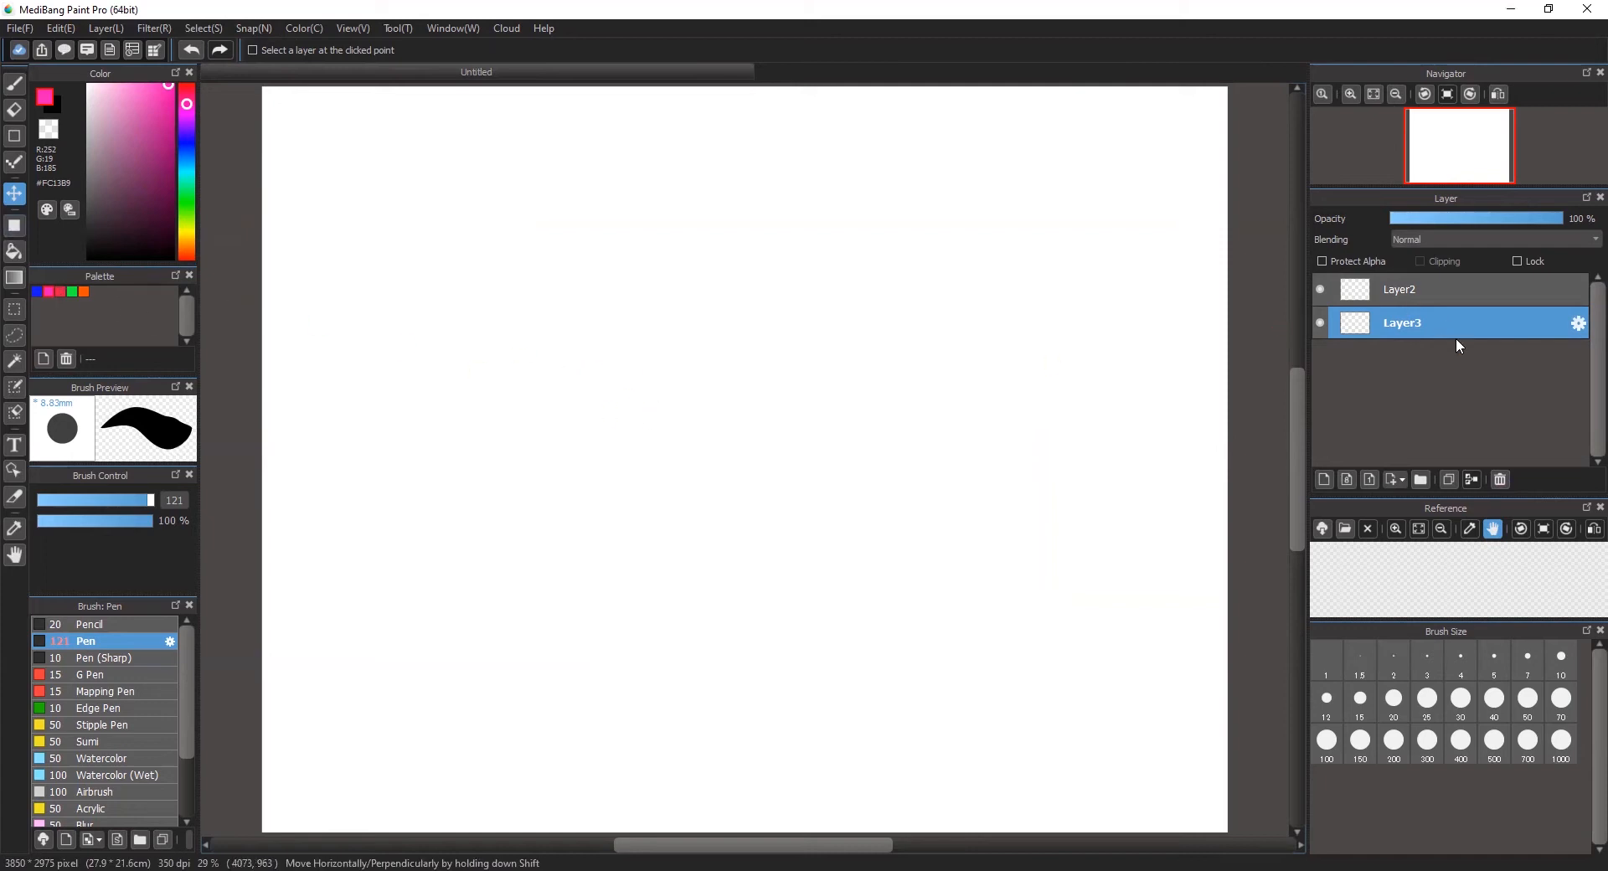
Step: Draw a wide filled pink rectangle across the middle of the canvas on Layer3, and make Layer2 the active layer
{"action": "left_click", "coordinate": [14, 226]}
{"action": "left_click_drag", "start_coordinate": [444, 390], "coordinate": [1064, 570]}
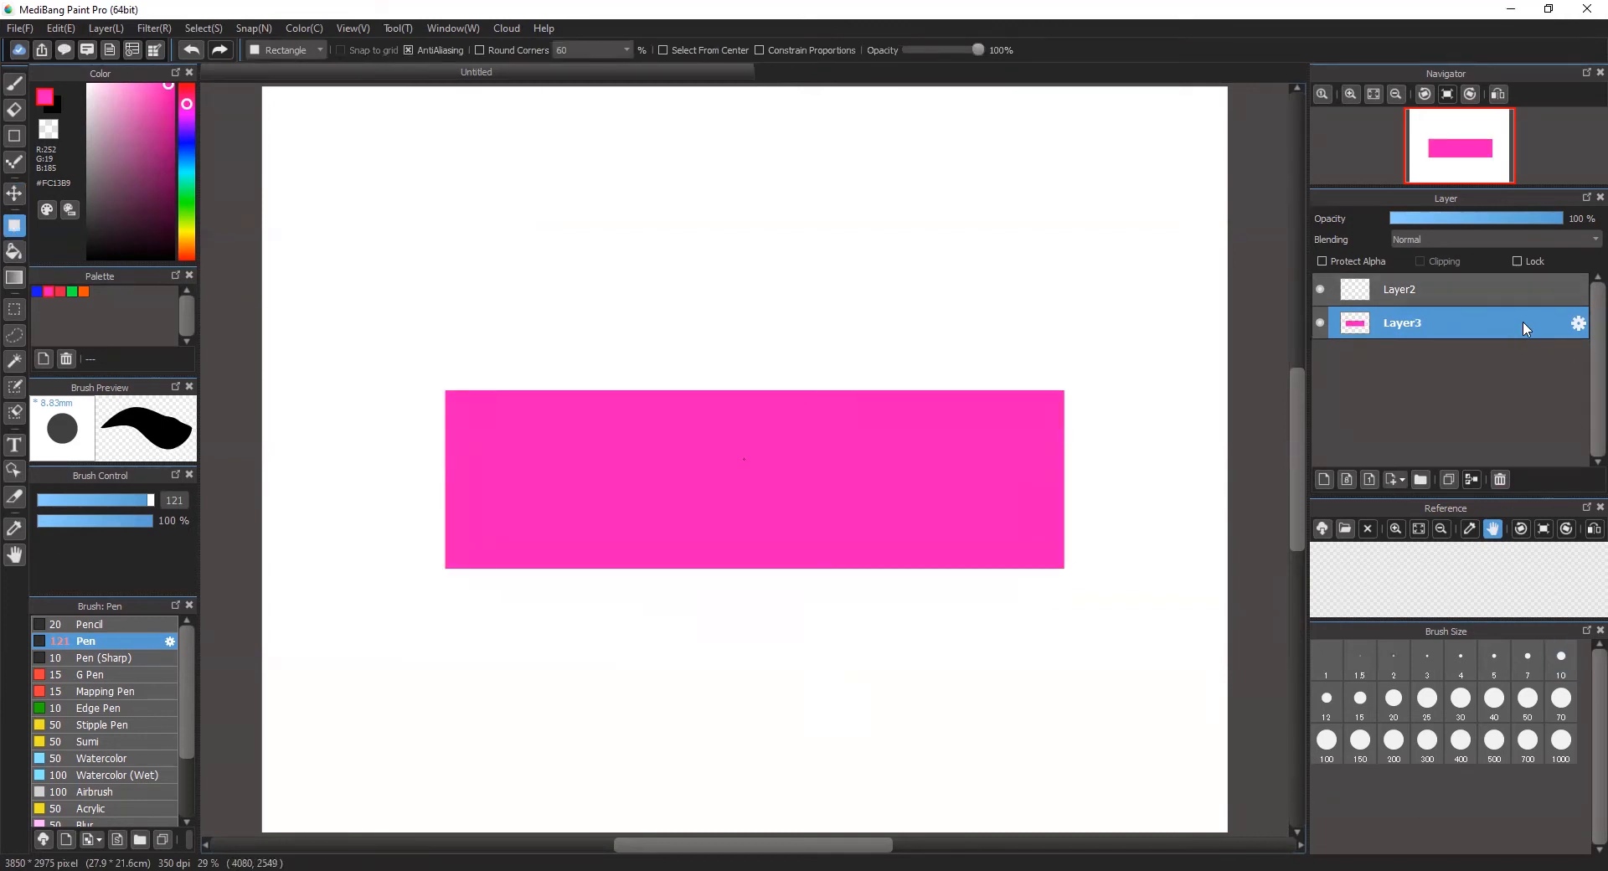
{"action": "left_click", "coordinate": [1533, 293]}
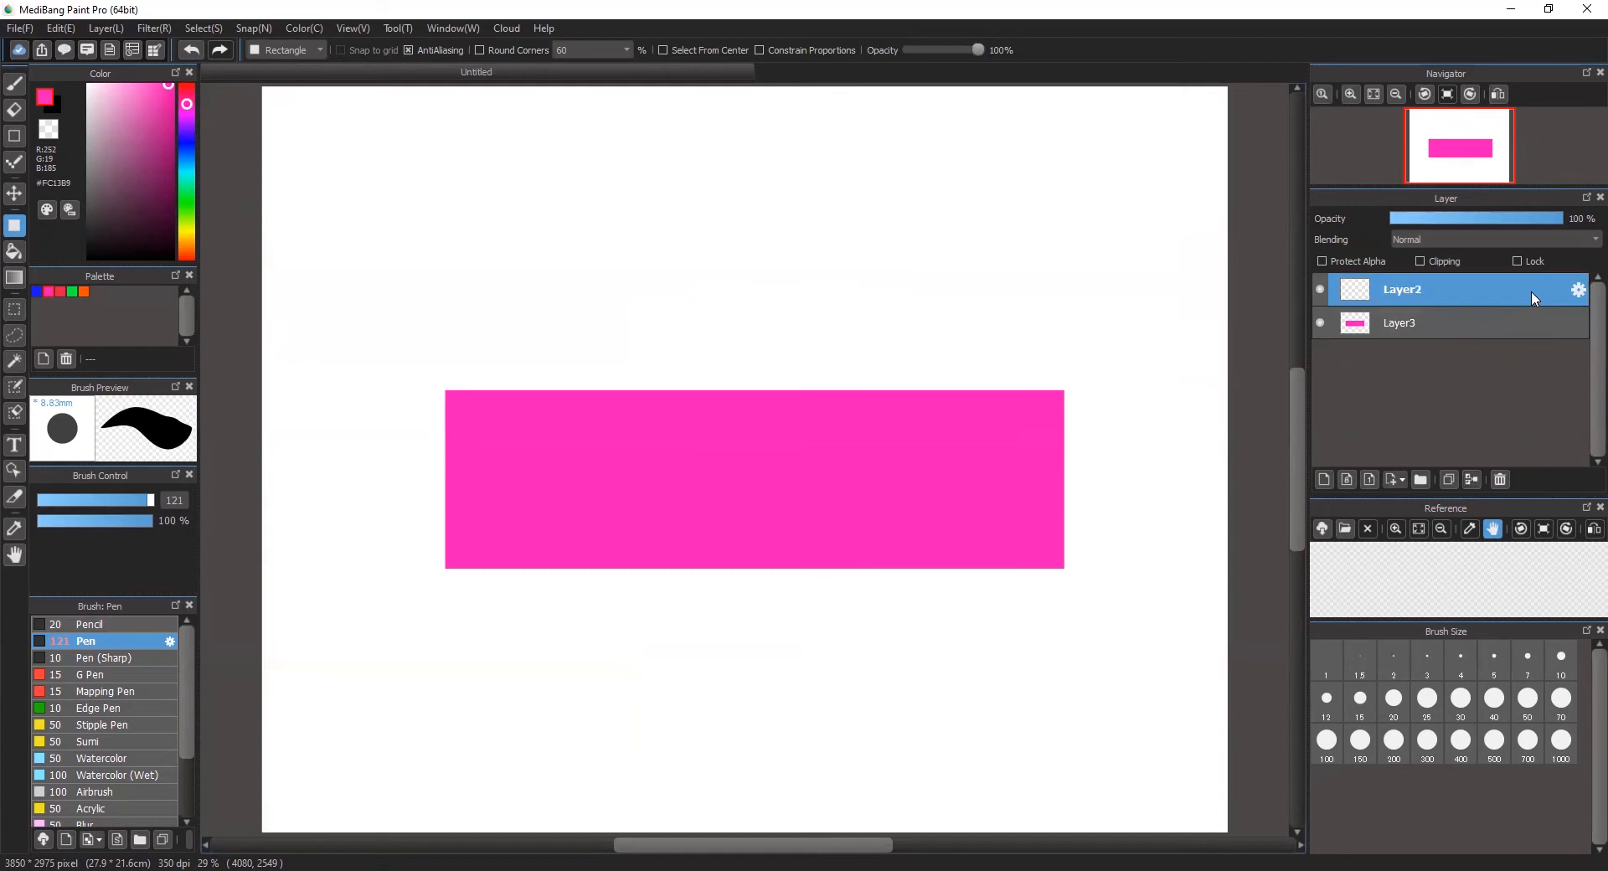
Step: Add three empty layers above Layer2 and delete them again
{"action": "left_click", "coordinate": [1324, 480]}
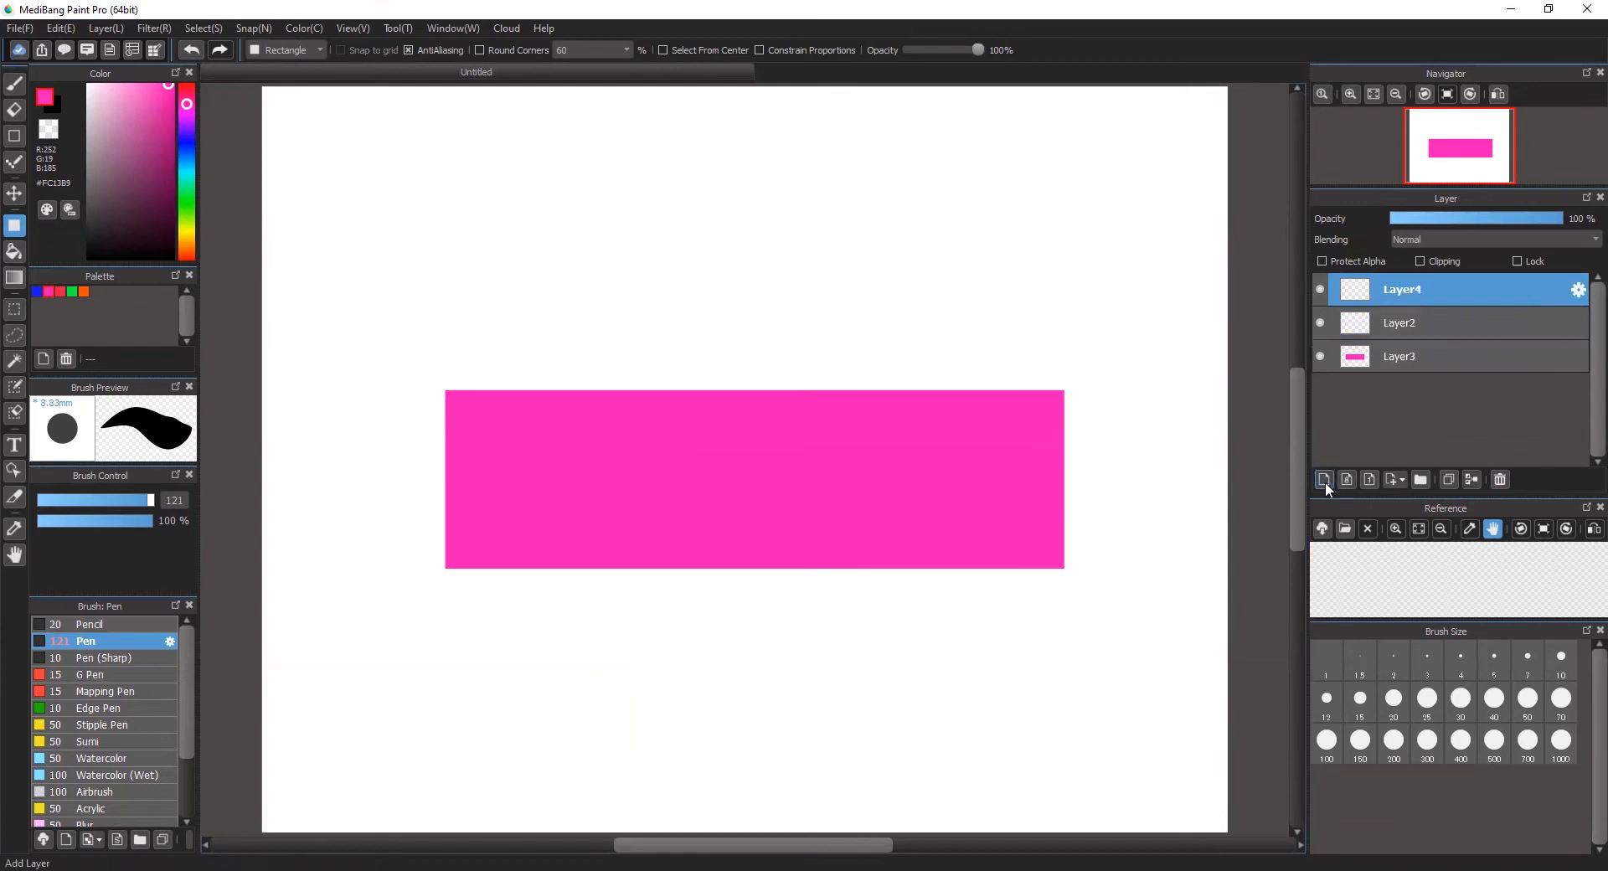
{"action": "left_click", "coordinate": [1324, 480]}
{"action": "left_click", "coordinate": [1324, 480]}
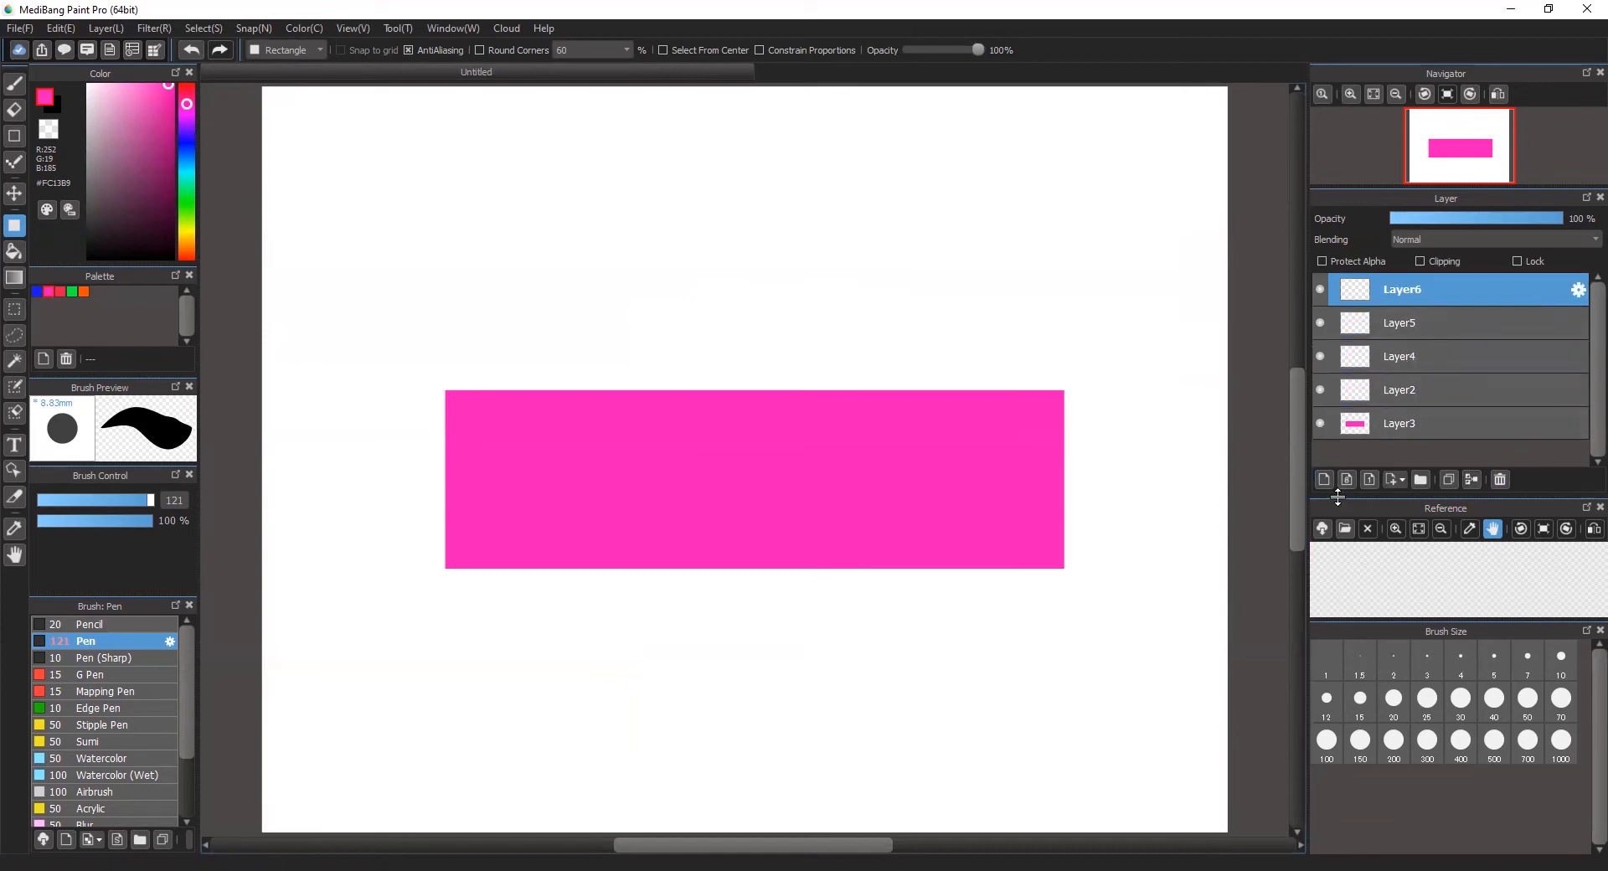
{"action": "left_click", "coordinate": [1501, 479]}
{"action": "left_click", "coordinate": [1501, 479]}
{"action": "left_click", "coordinate": [1501, 479]}
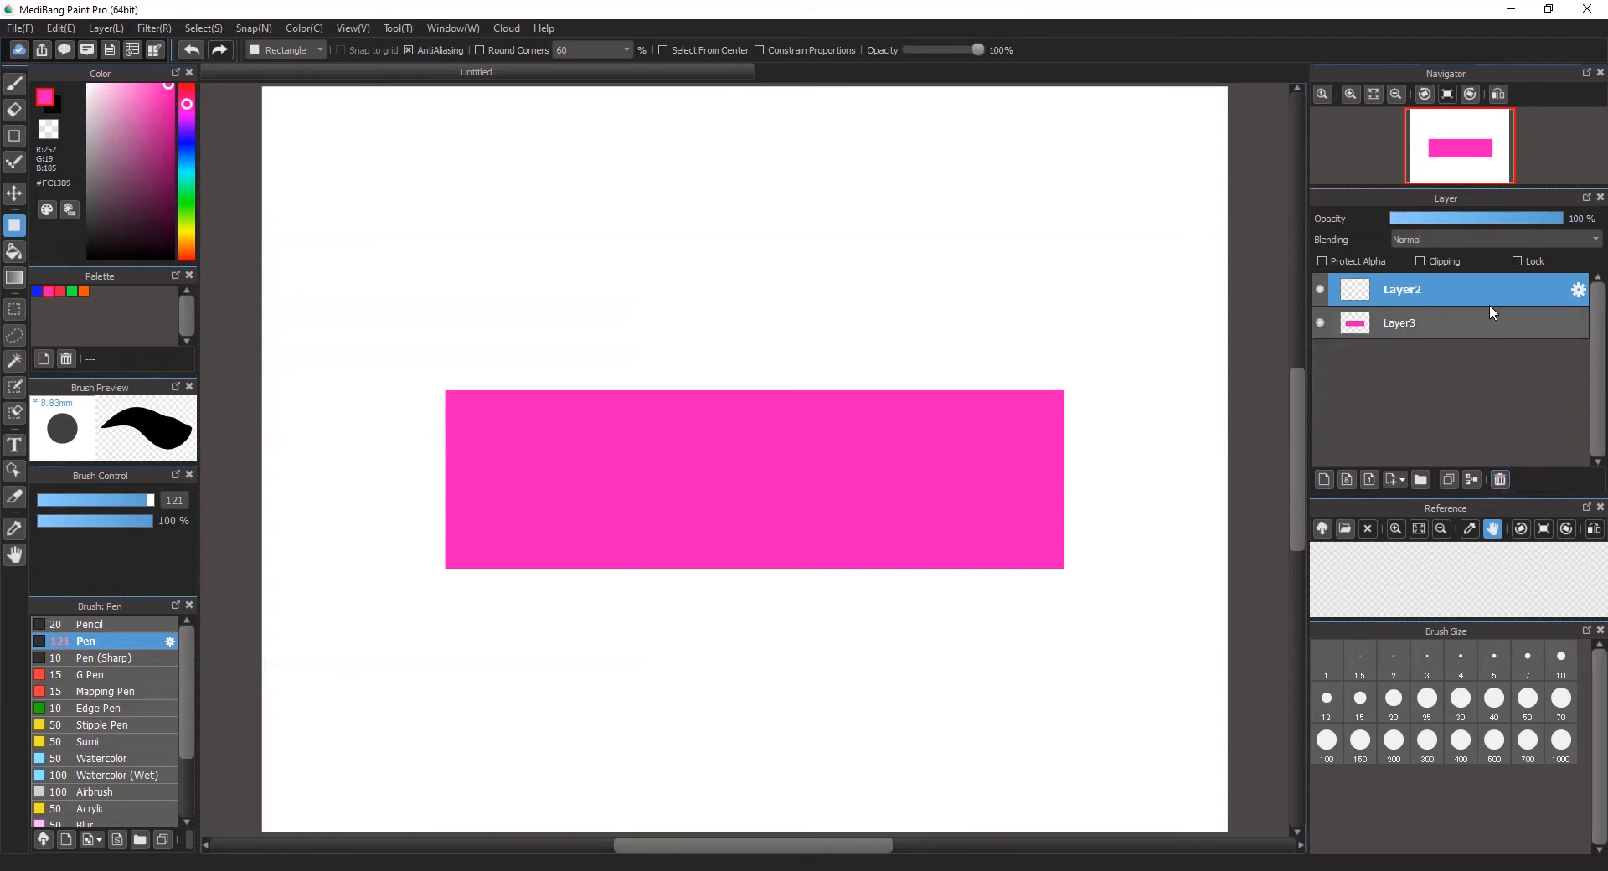
Step: Draw a tall filled rectangle in the palette's red on Layer2 across the pink one, and move it slightly right and down
{"action": "left_click", "coordinate": [60, 291]}
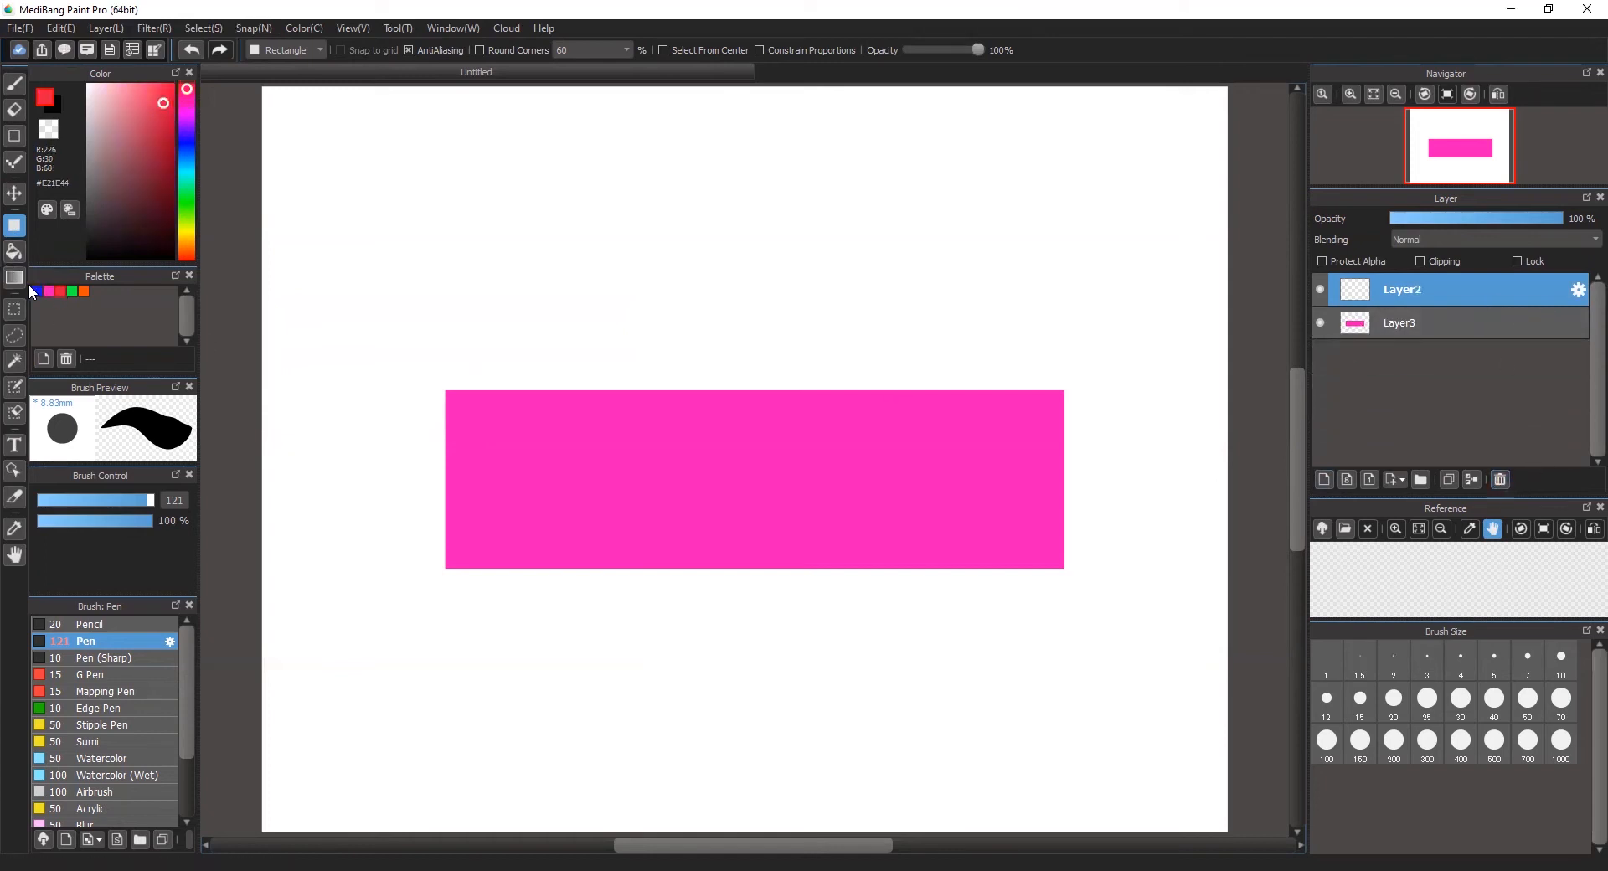
{"action": "left_click_drag", "start_coordinate": [659, 250], "coordinate": [875, 746]}
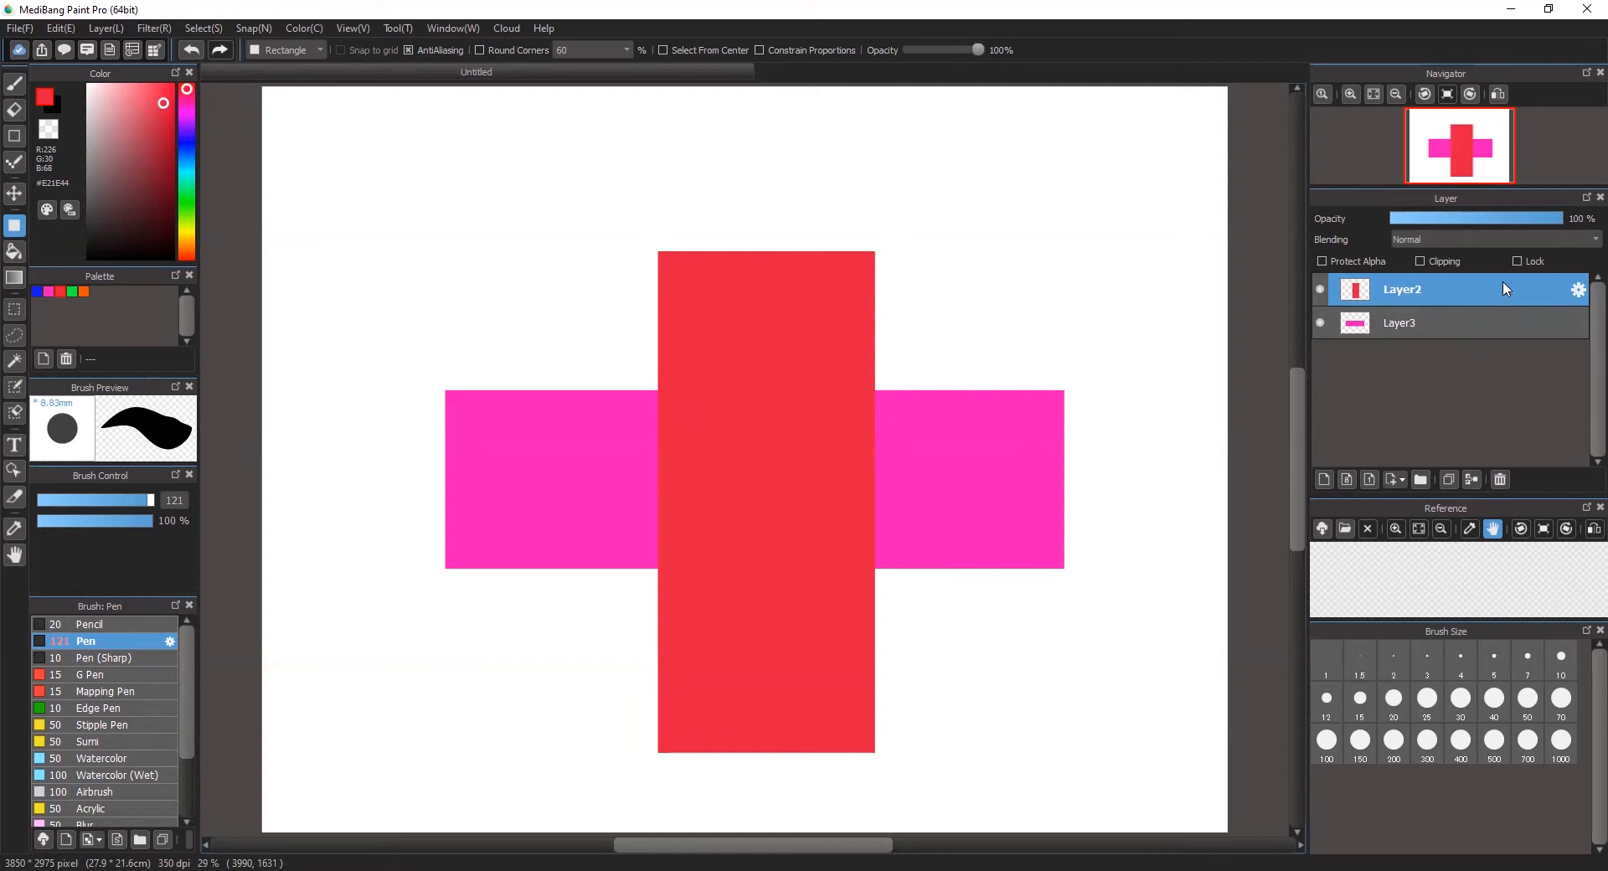
{"action": "left_click", "coordinate": [14, 194]}
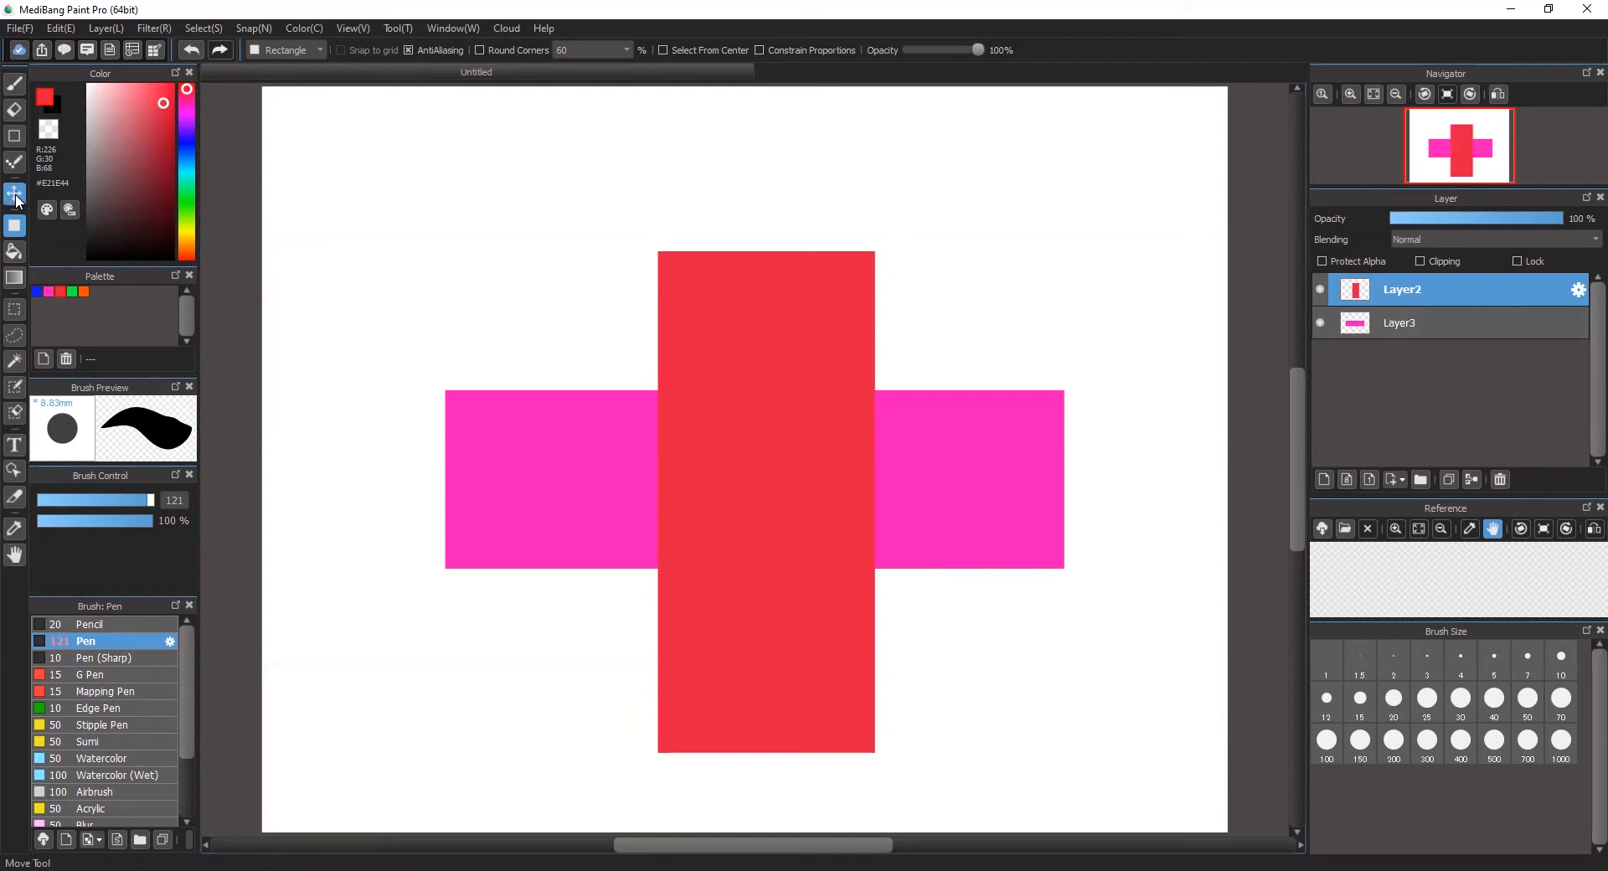
{"action": "left_click", "coordinate": [1525, 284]}
{"action": "left_click", "coordinate": [1526, 318]}
{"action": "left_click", "coordinate": [1526, 291]}
{"action": "left_click_drag", "start_coordinate": [786, 451], "coordinate": [794, 322]}
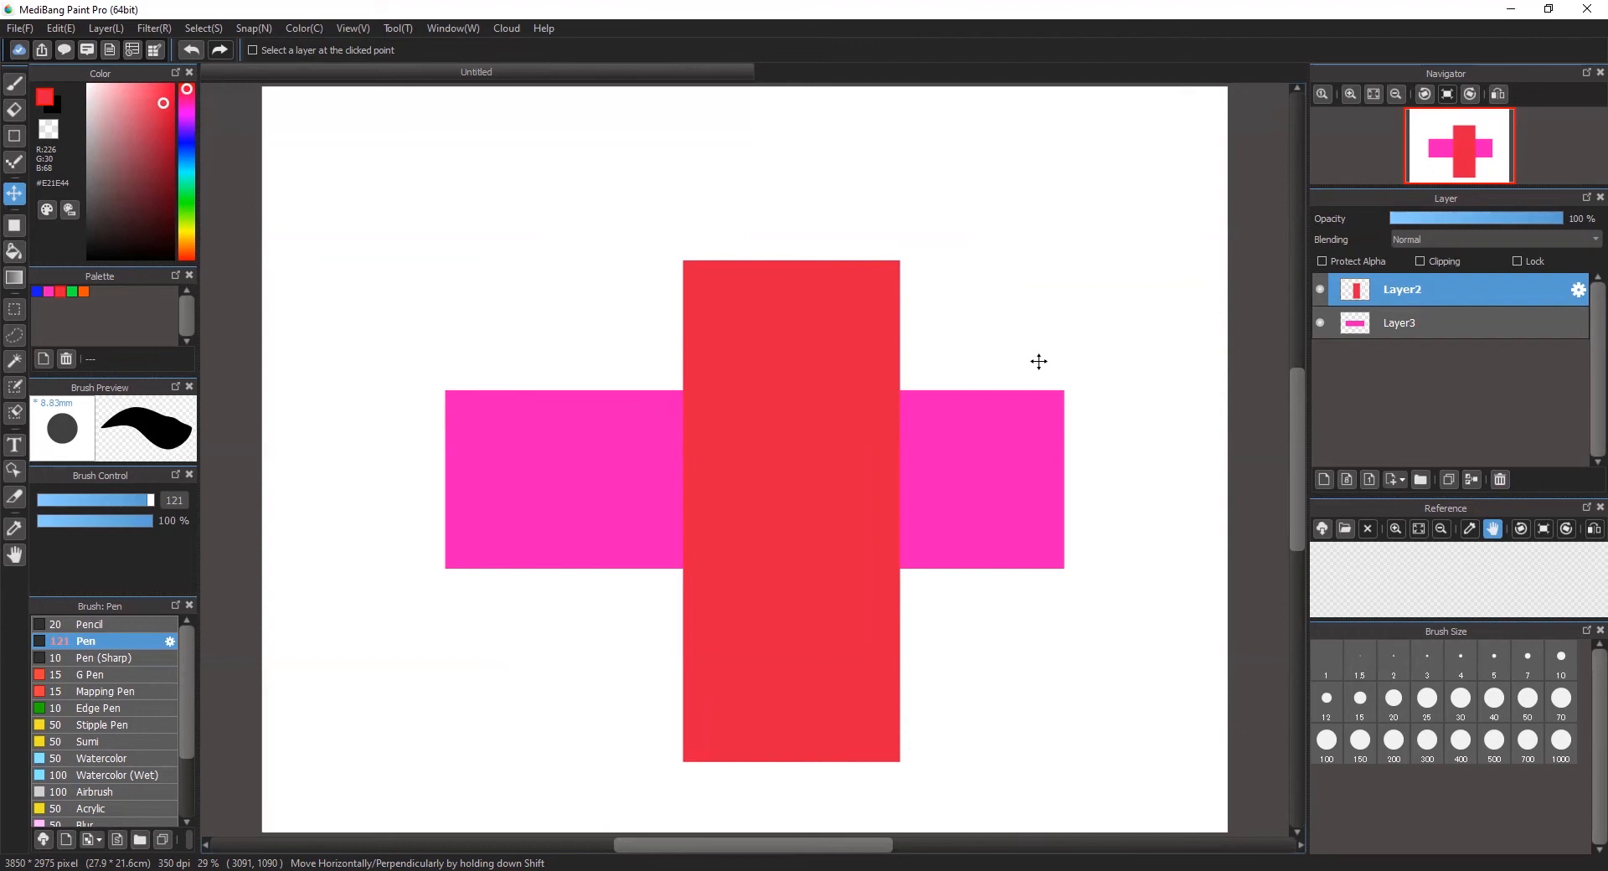
Step: Transform the red rectangle on Layer2: widen and shorten it, rotate it counterclockwise, and scale it down
{"action": "left_click", "coordinate": [201, 29]}
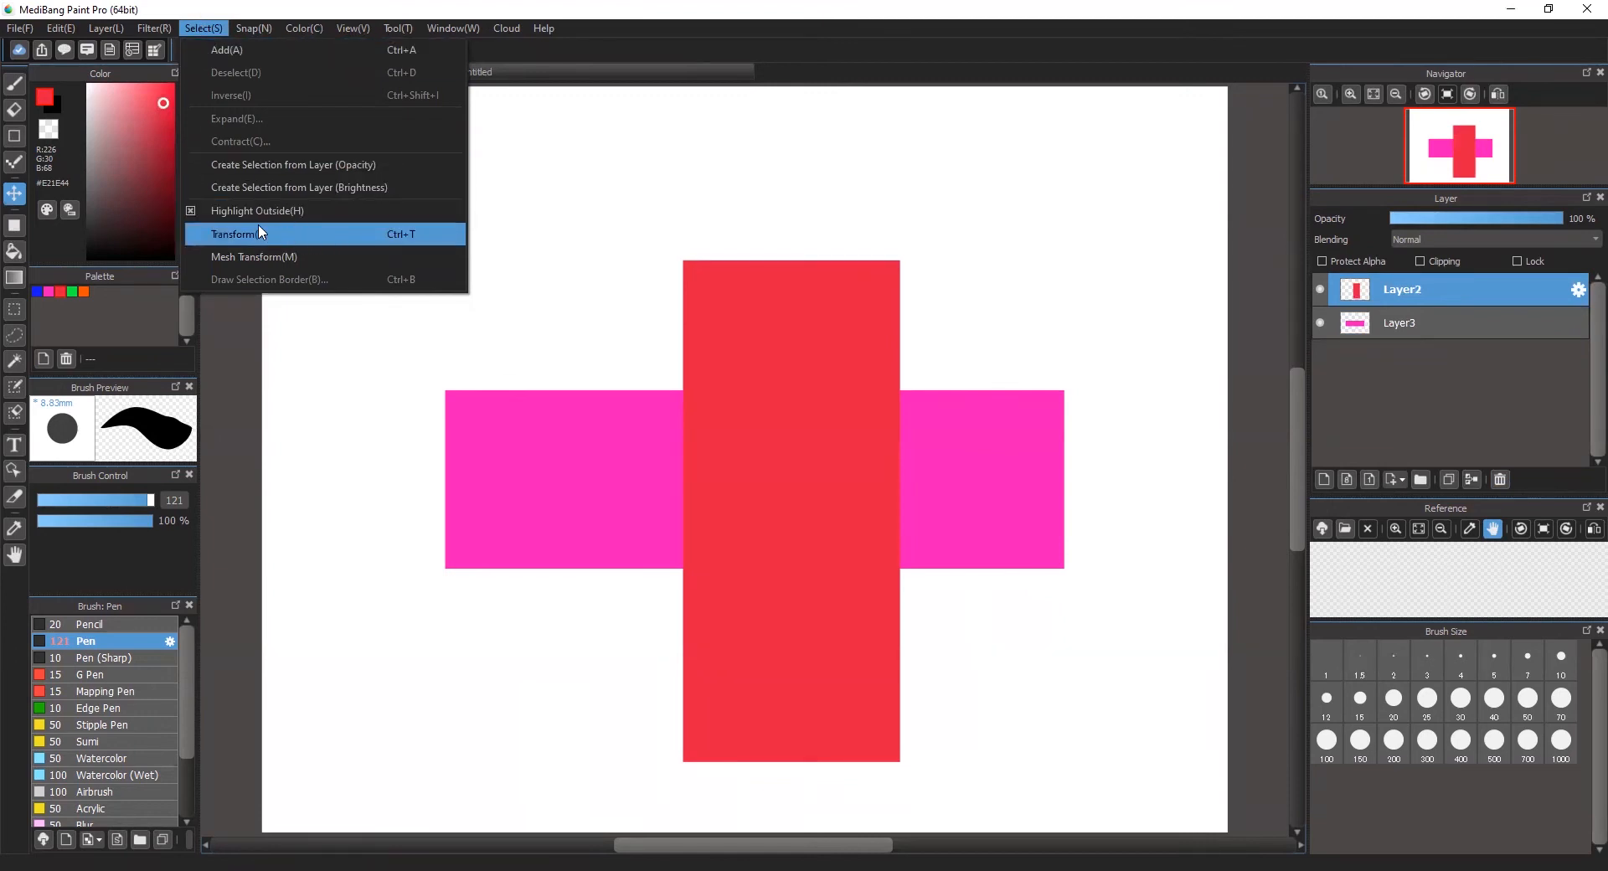
{"action": "left_click", "coordinate": [1022, 3]}
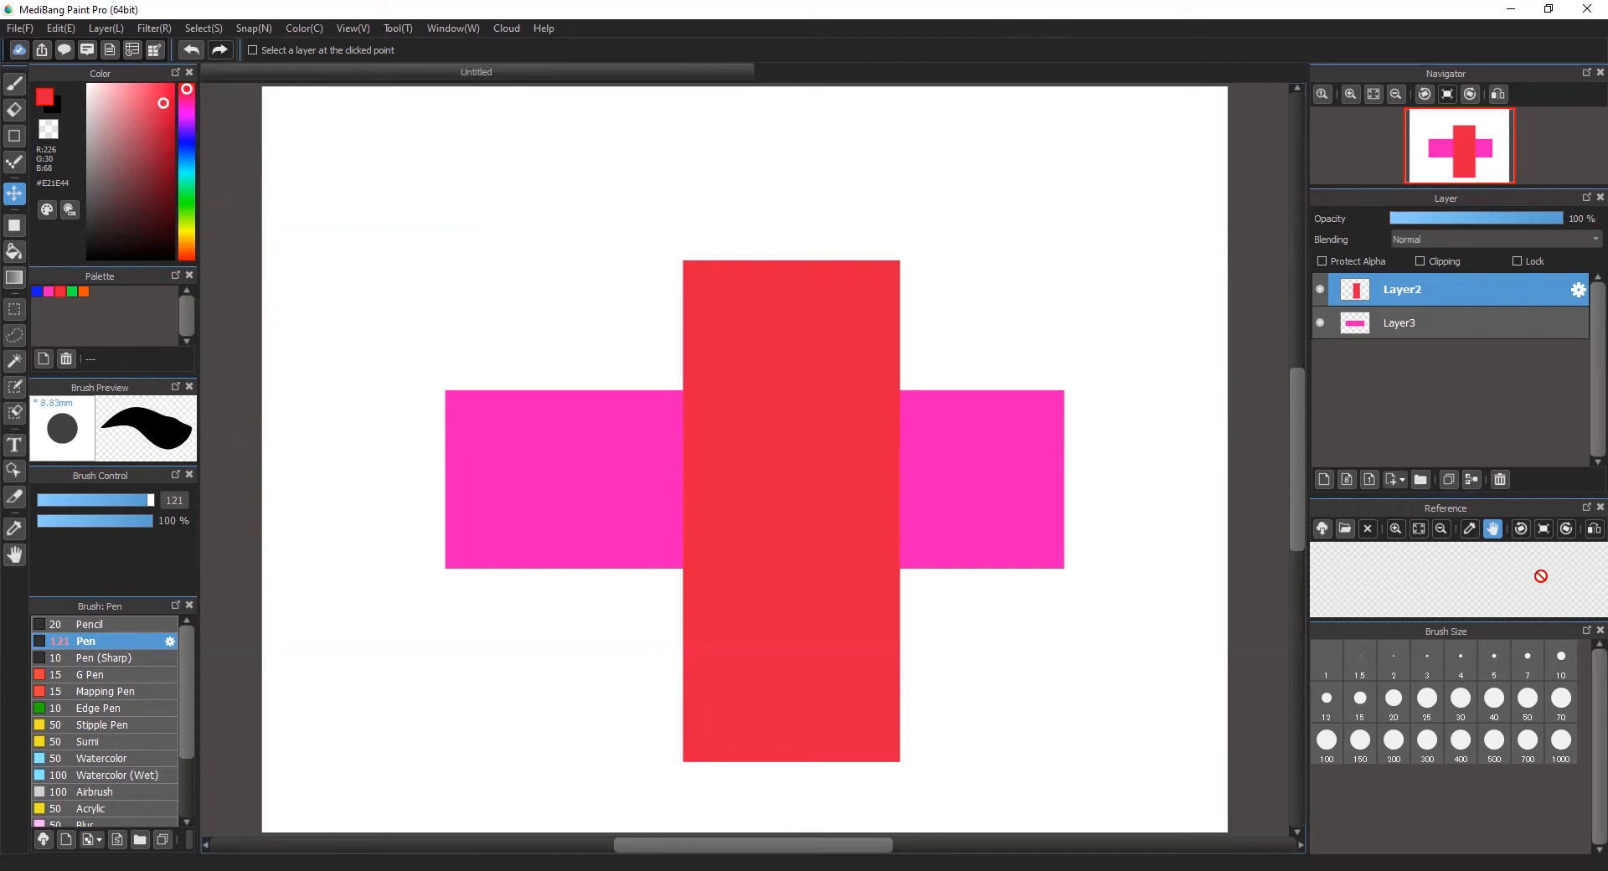
{"action": "key", "text": "ctrl+t"}
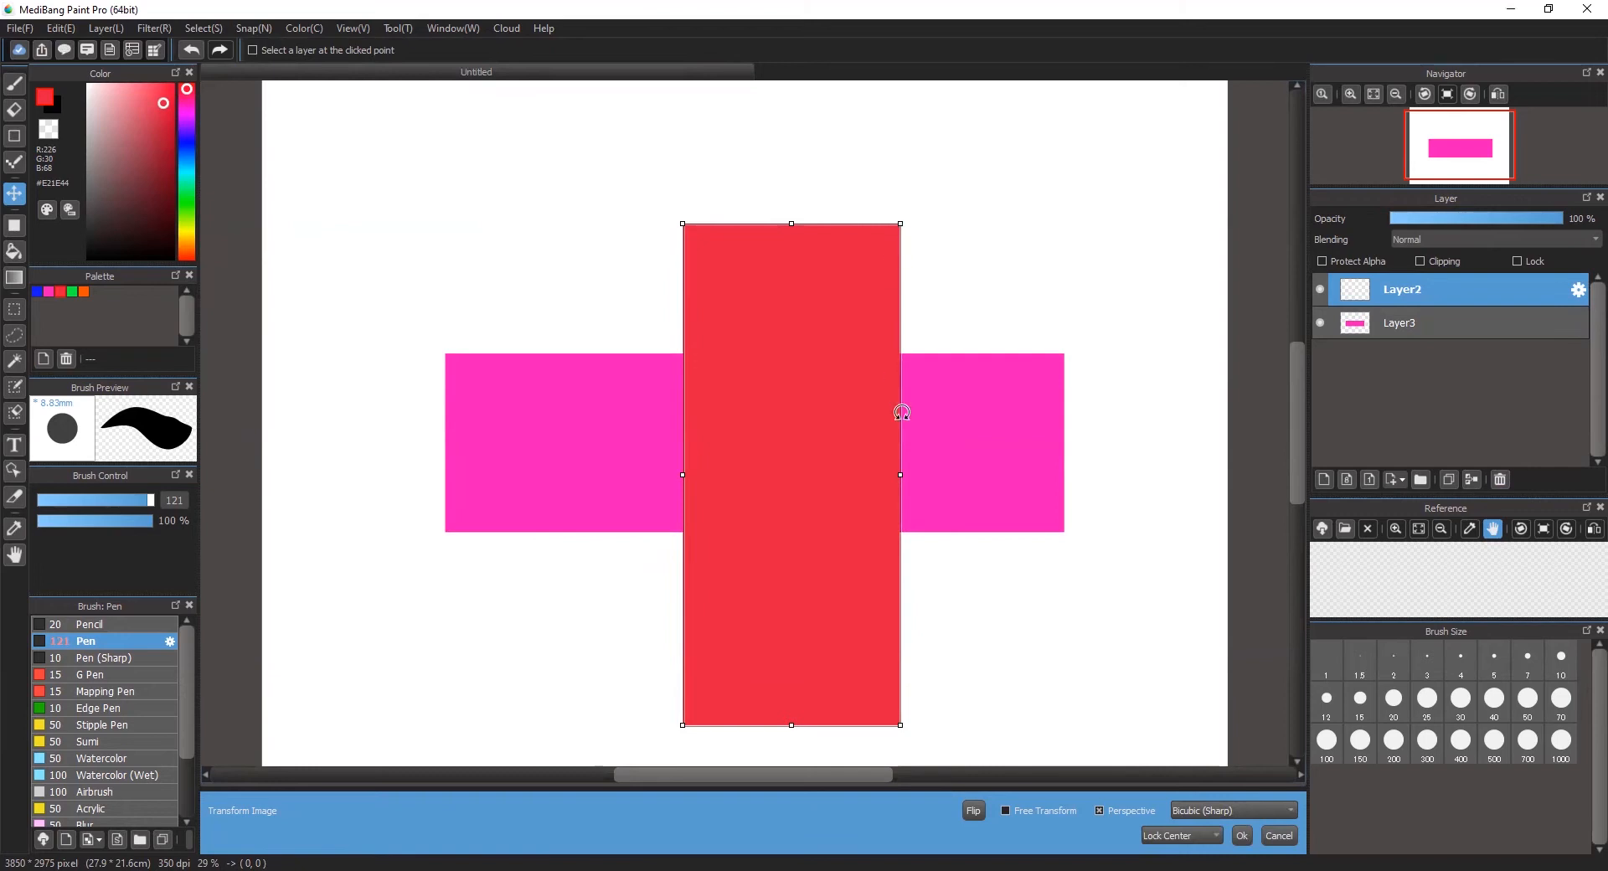
{"action": "left_click_drag", "start_coordinate": [901, 474], "coordinate": [948, 403]}
{"action": "mouse_move", "coordinate": [791, 224]}
{"action": "left_mouse_down"}
{"action": "mouse_move", "coordinate": [791, 344]}
{"action": "mouse_move", "coordinate": [801, 251]}
{"action": "left_mouse_up"}
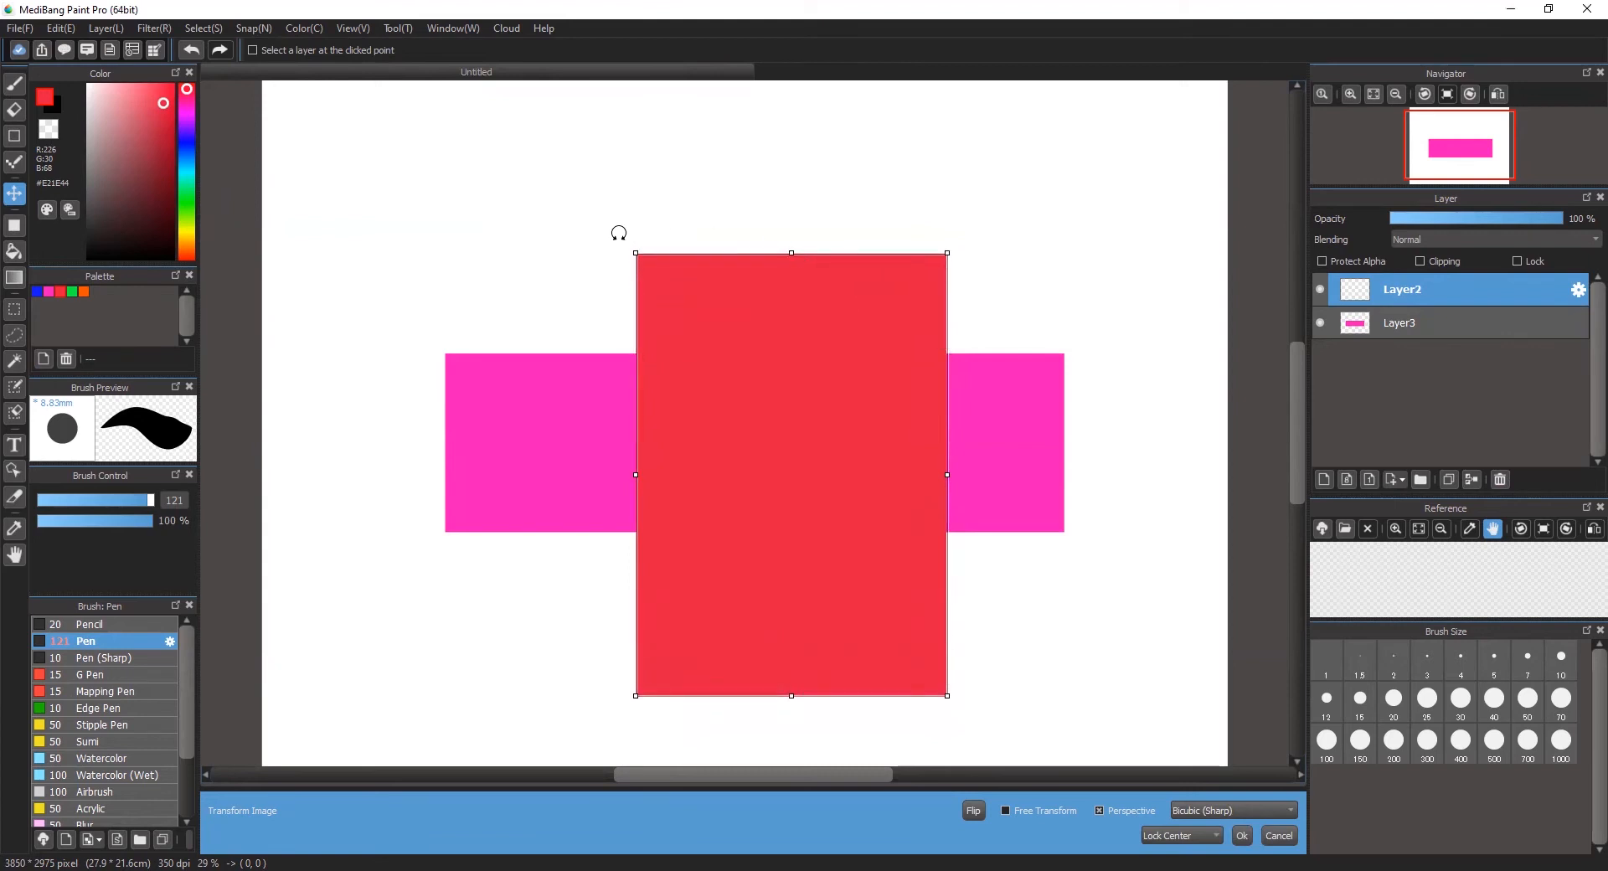
{"action": "left_click_drag", "start_coordinate": [955, 241], "coordinate": [810, 190]}
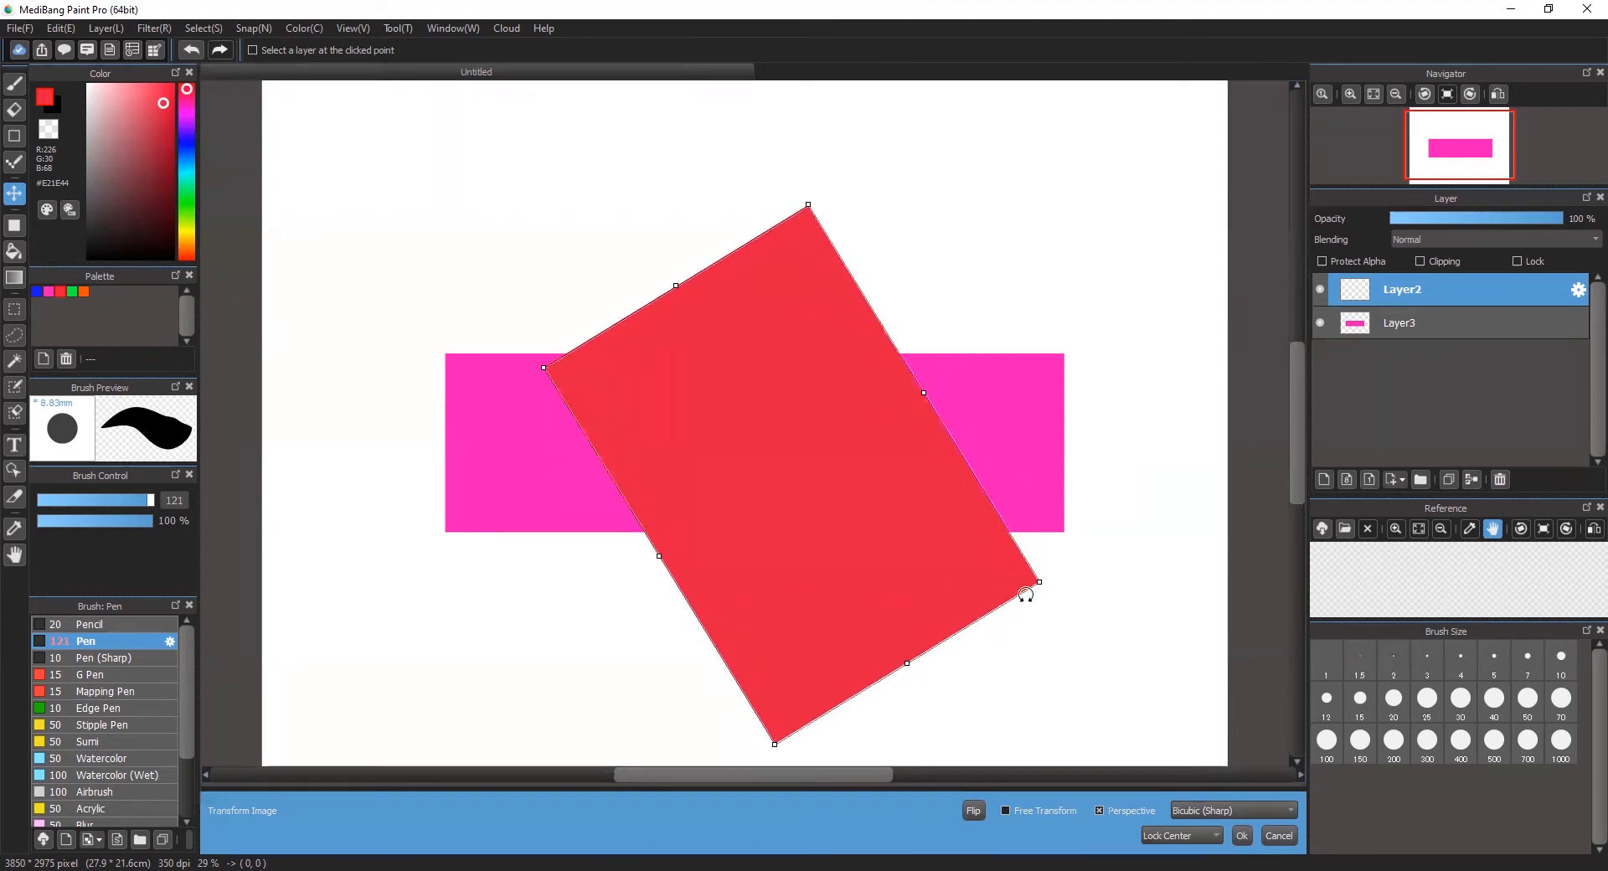
{"action": "left_click_drag", "start_coordinate": [772, 743], "coordinate": [786, 640]}
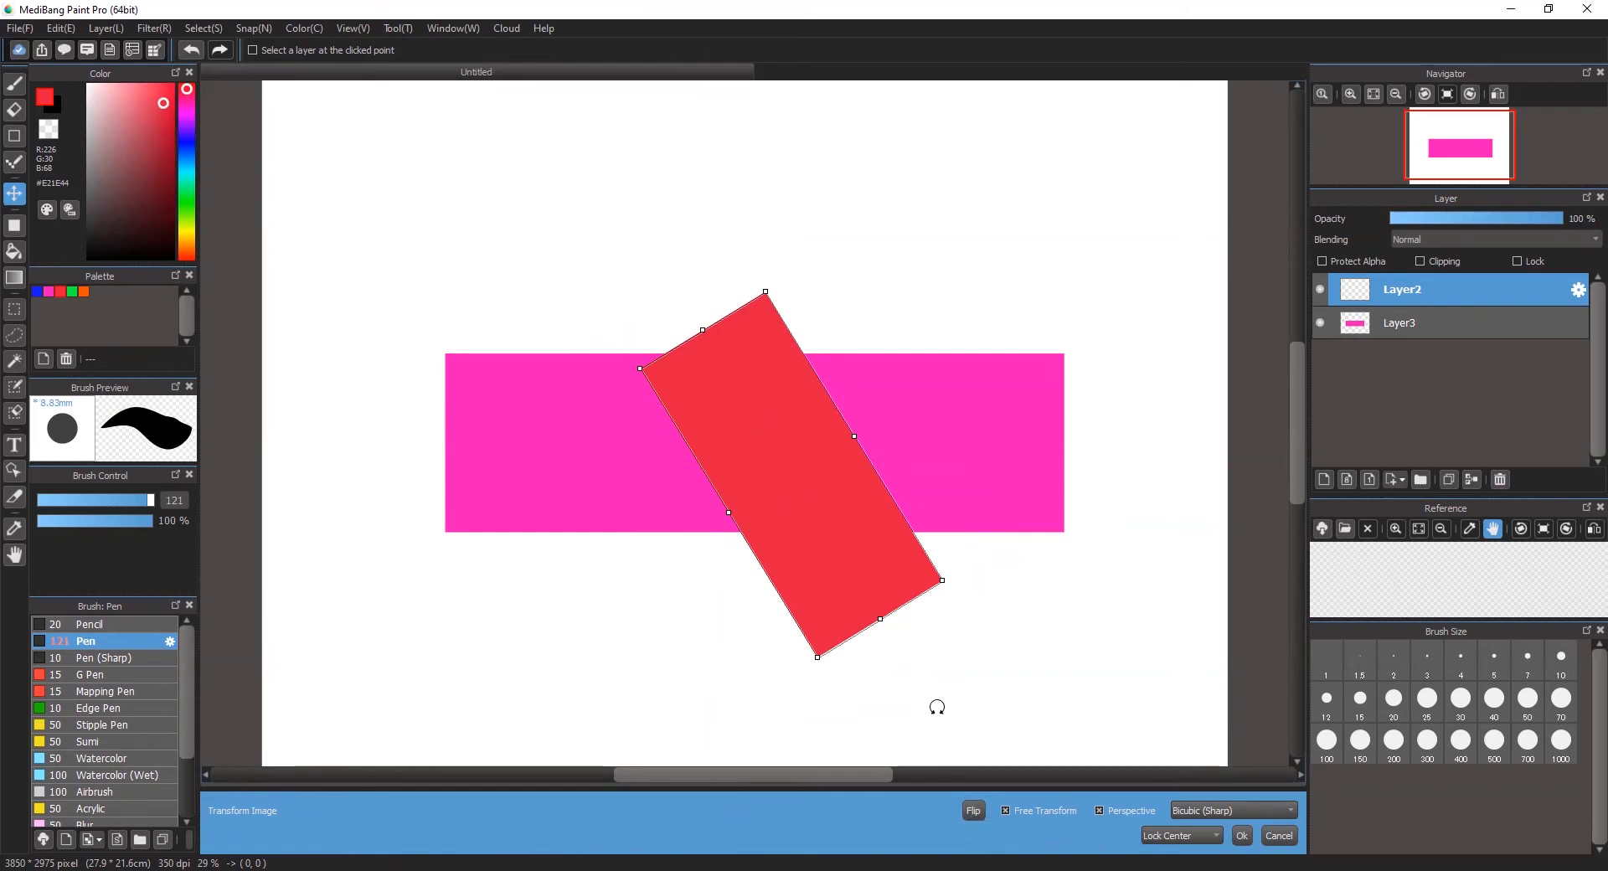
Step: With Free Transform enabled, stretch the red shape's lower-left and upper-right corners far outward and apply the transformation
{"action": "left_click_drag", "start_coordinate": [817, 657], "coordinate": [435, 695]}
{"action": "left_click_drag", "start_coordinate": [761, 286], "coordinate": [1151, 90]}
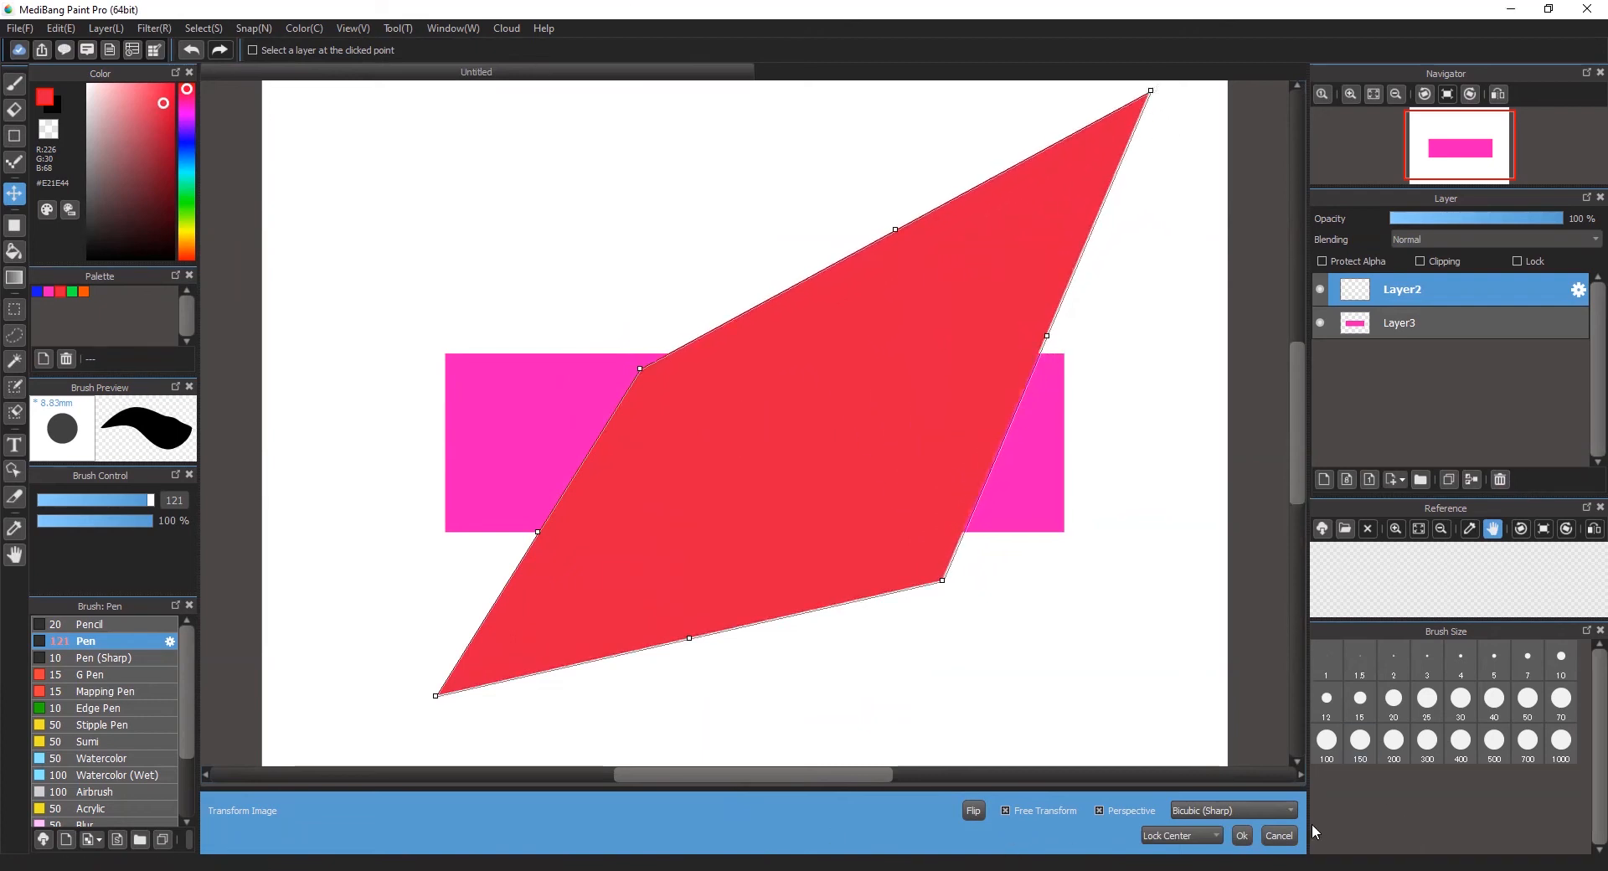
{"action": "left_click", "coordinate": [1242, 838]}
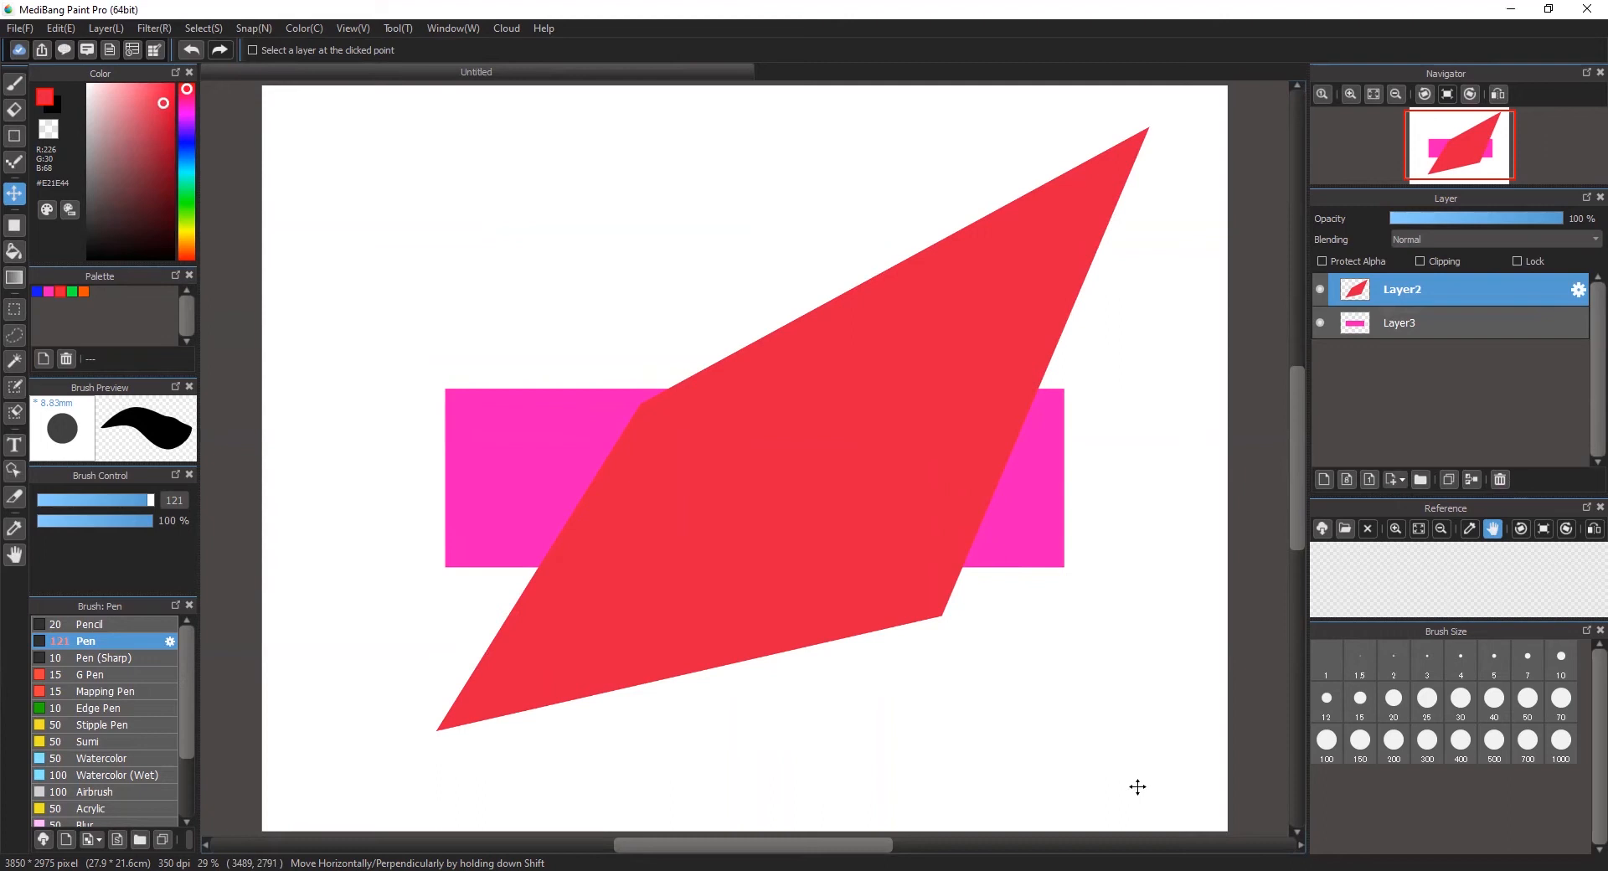
Step: Set Layer2's opacity to 61% and reposition its red shape slightly left and down on the canvas
{"action": "left_click_drag", "start_coordinate": [915, 470], "coordinate": [840, 431]}
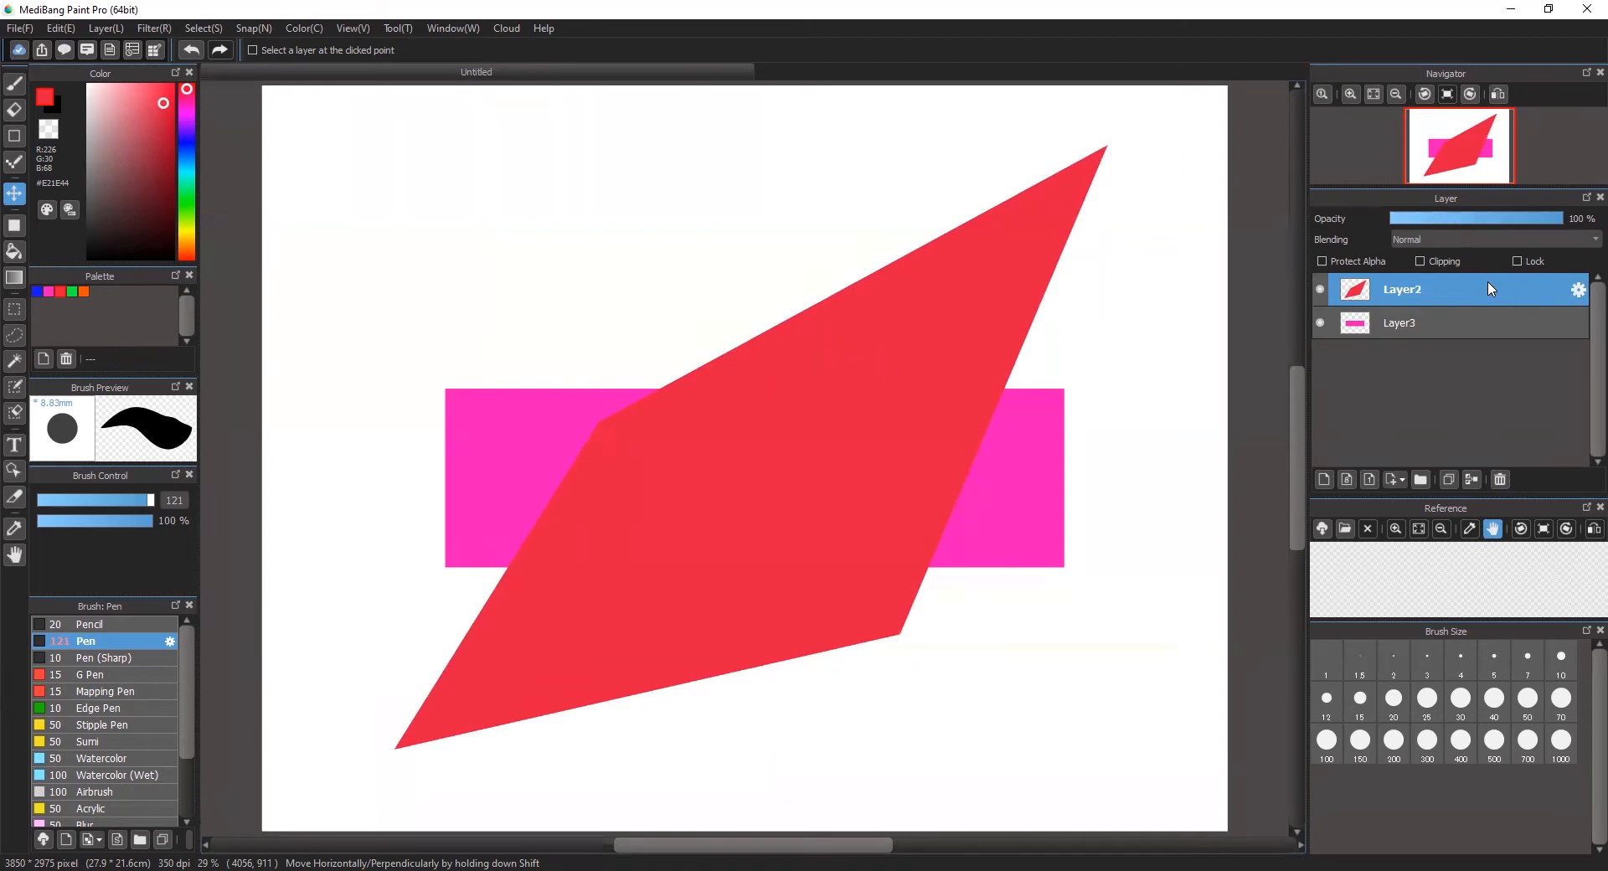
{"action": "left_click", "coordinate": [1533, 219]}
{"action": "left_click_drag", "start_coordinate": [1509, 218], "coordinate": [1490, 218]}
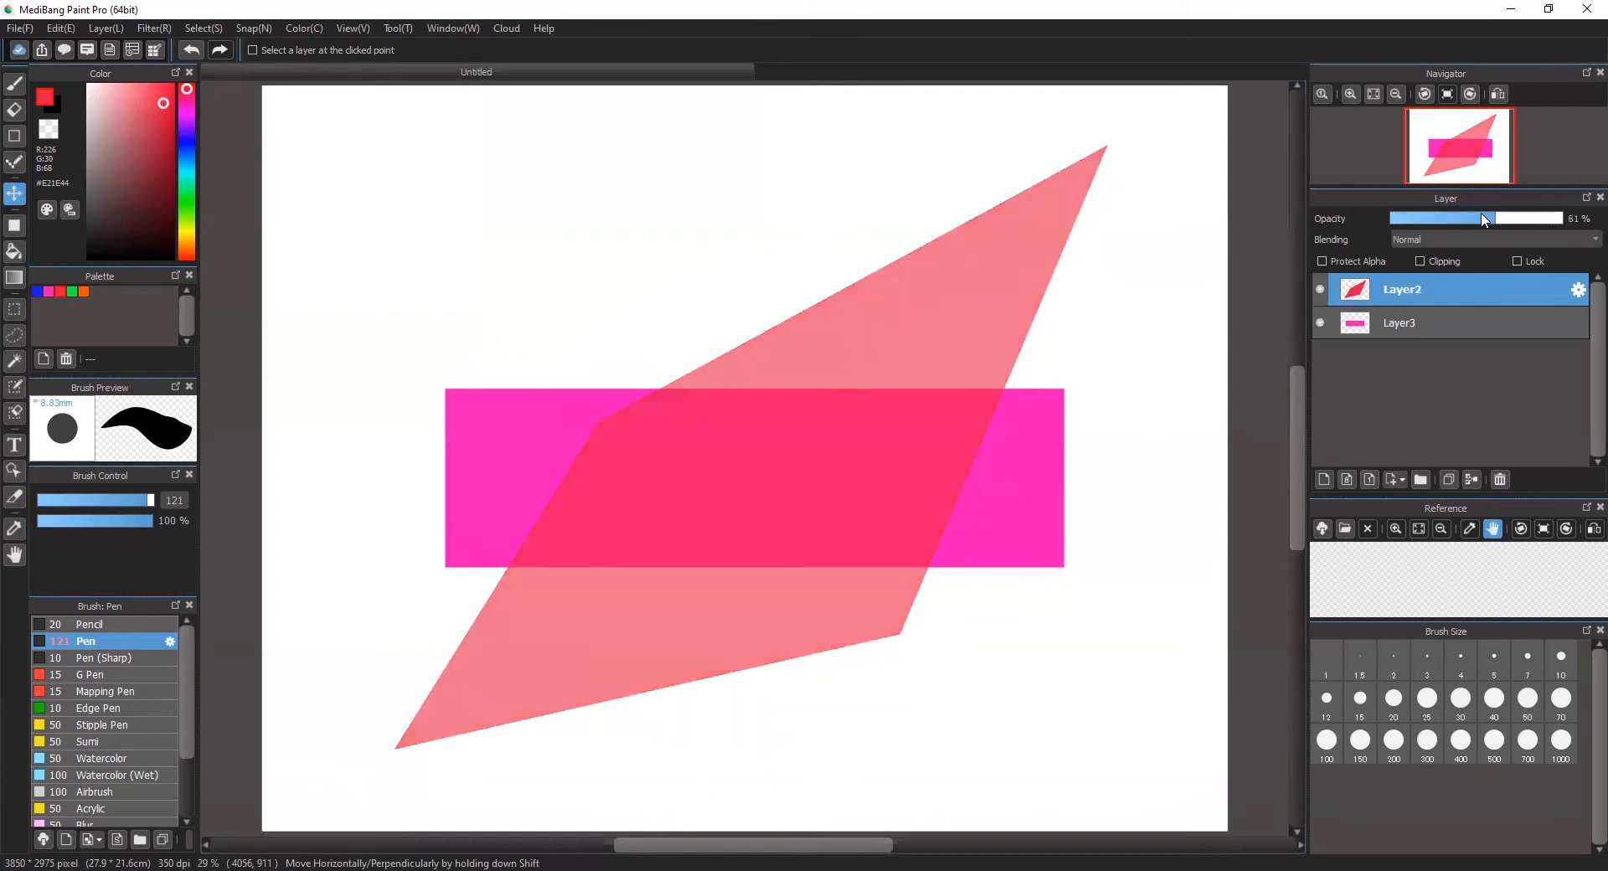
{"action": "mouse_move", "coordinate": [947, 349]}
{"action": "left_mouse_down"}
{"action": "mouse_move", "coordinate": [991, 388]}
{"action": "mouse_move", "coordinate": [922, 344]}
{"action": "mouse_move", "coordinate": [958, 352]}
{"action": "left_mouse_up"}
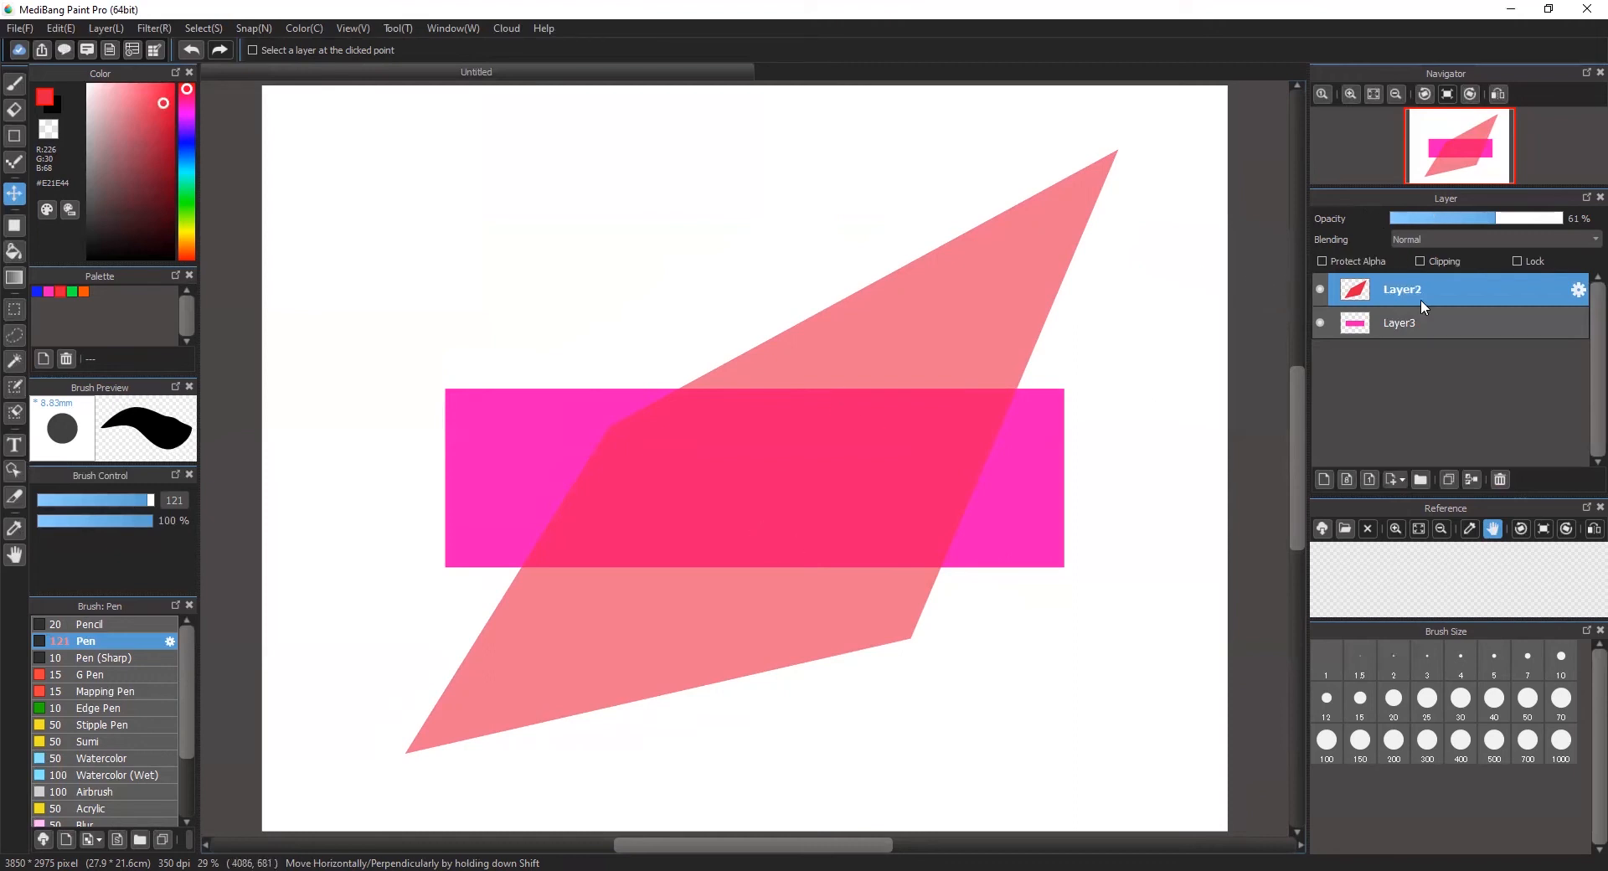
Step: Reorder the layers so that Layer2 with the red shape lies beneath Layer3 with the pink rectangle
{"action": "left_click", "coordinate": [1443, 327]}
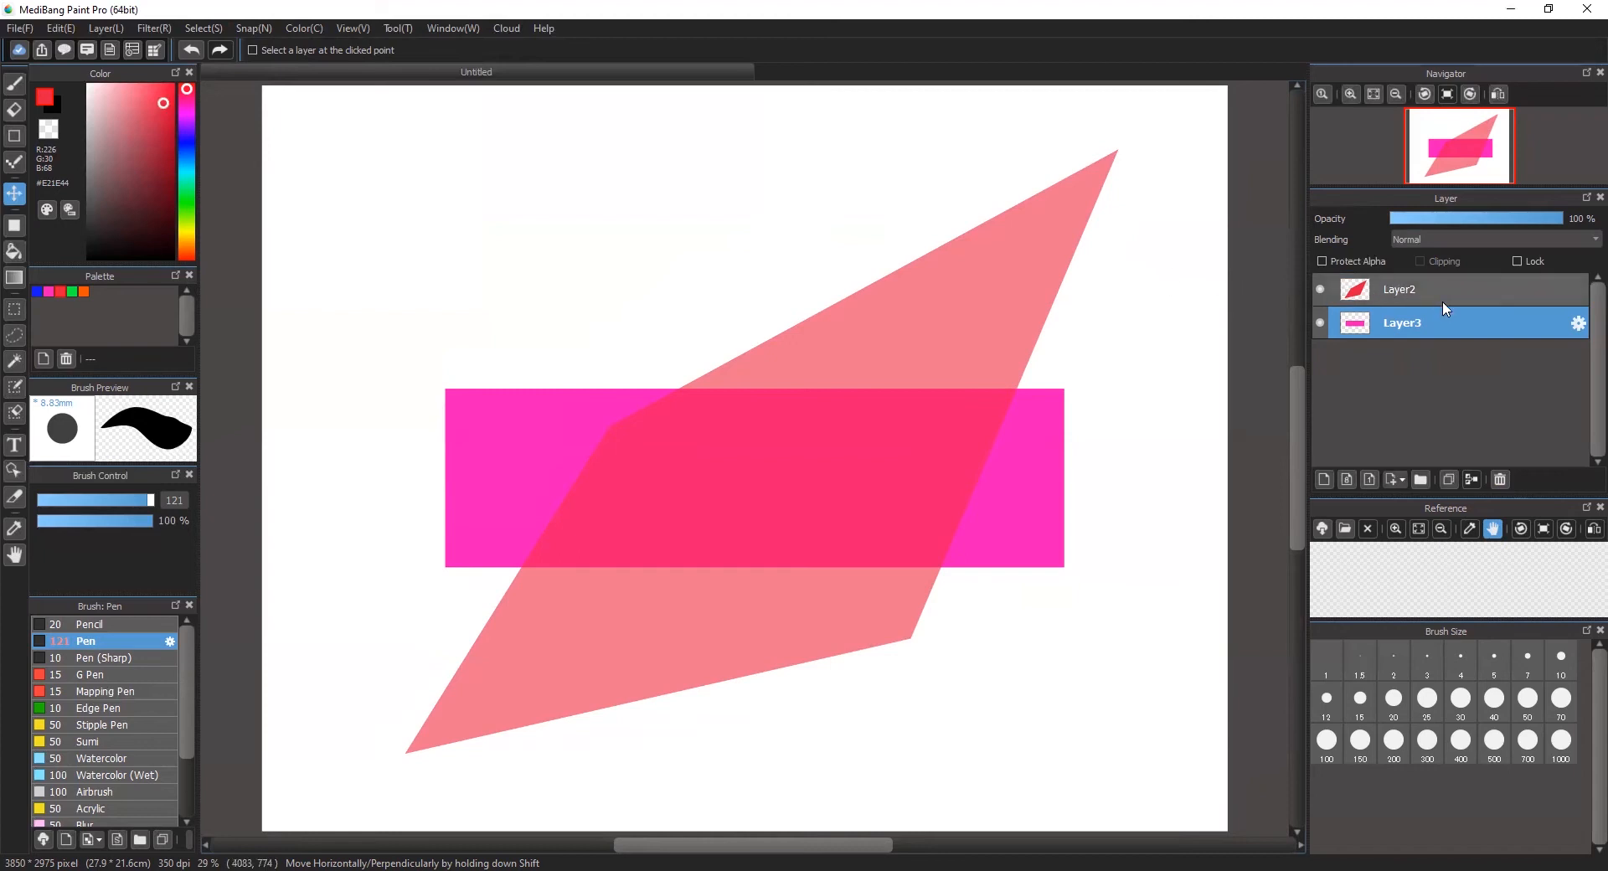
{"action": "left_click", "coordinate": [1473, 298]}
{"action": "left_click_drag", "start_coordinate": [1462, 290], "coordinate": [1458, 344]}
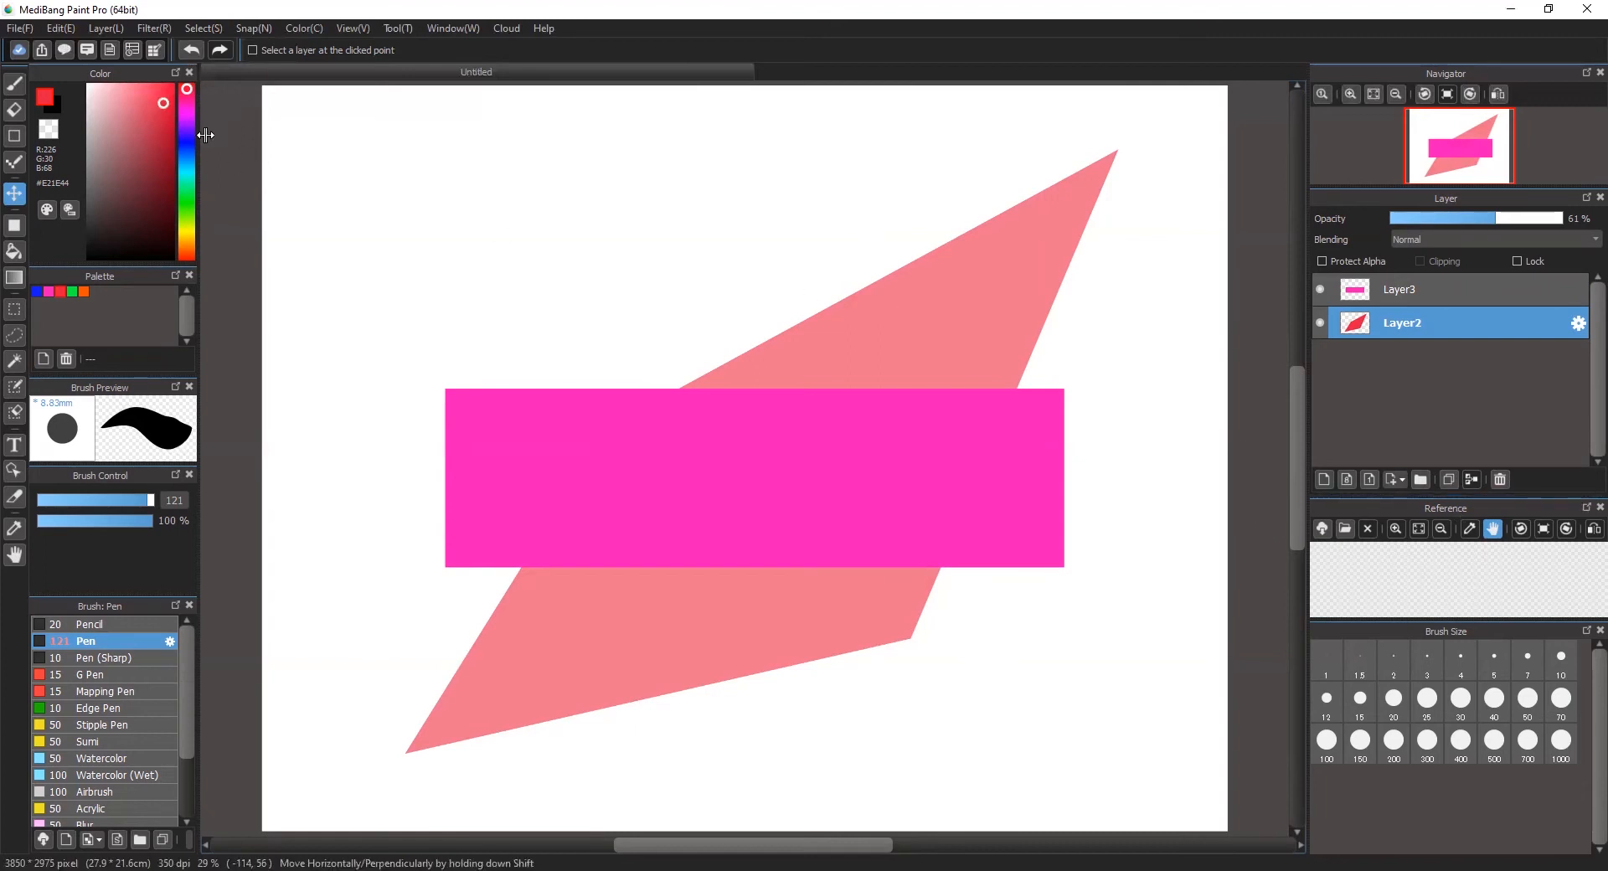
Step: Add a new layer at the bottom of the layer stack and cover the whole canvas on it with a near-black filled rectangle
{"action": "left_click", "coordinate": [1324, 479]}
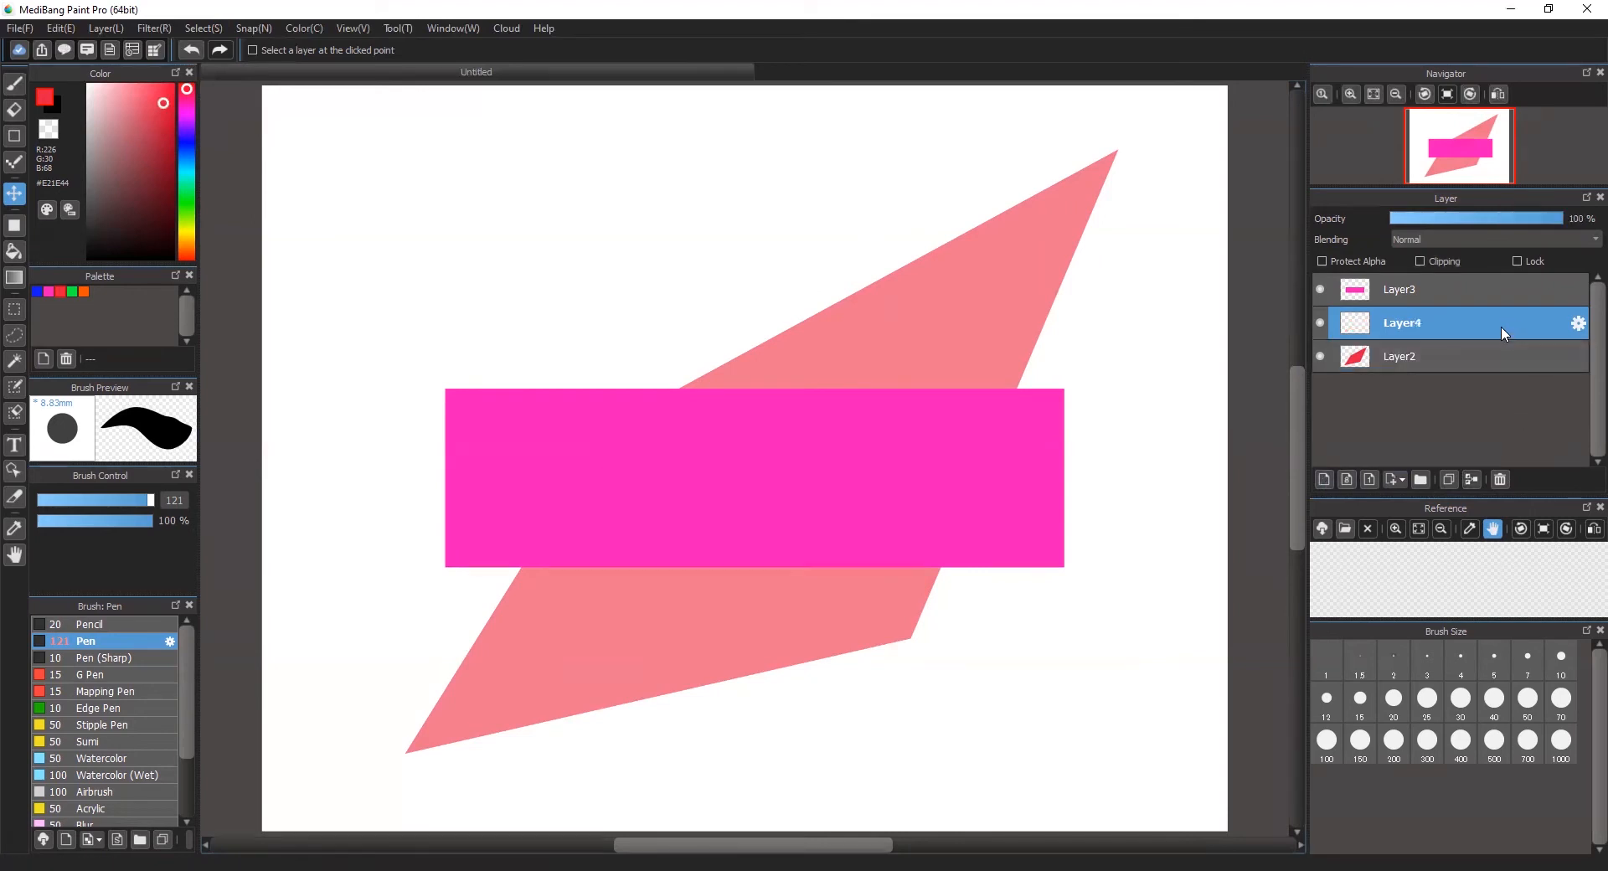
{"action": "left_click_drag", "start_coordinate": [1505, 374], "coordinate": [1507, 360]}
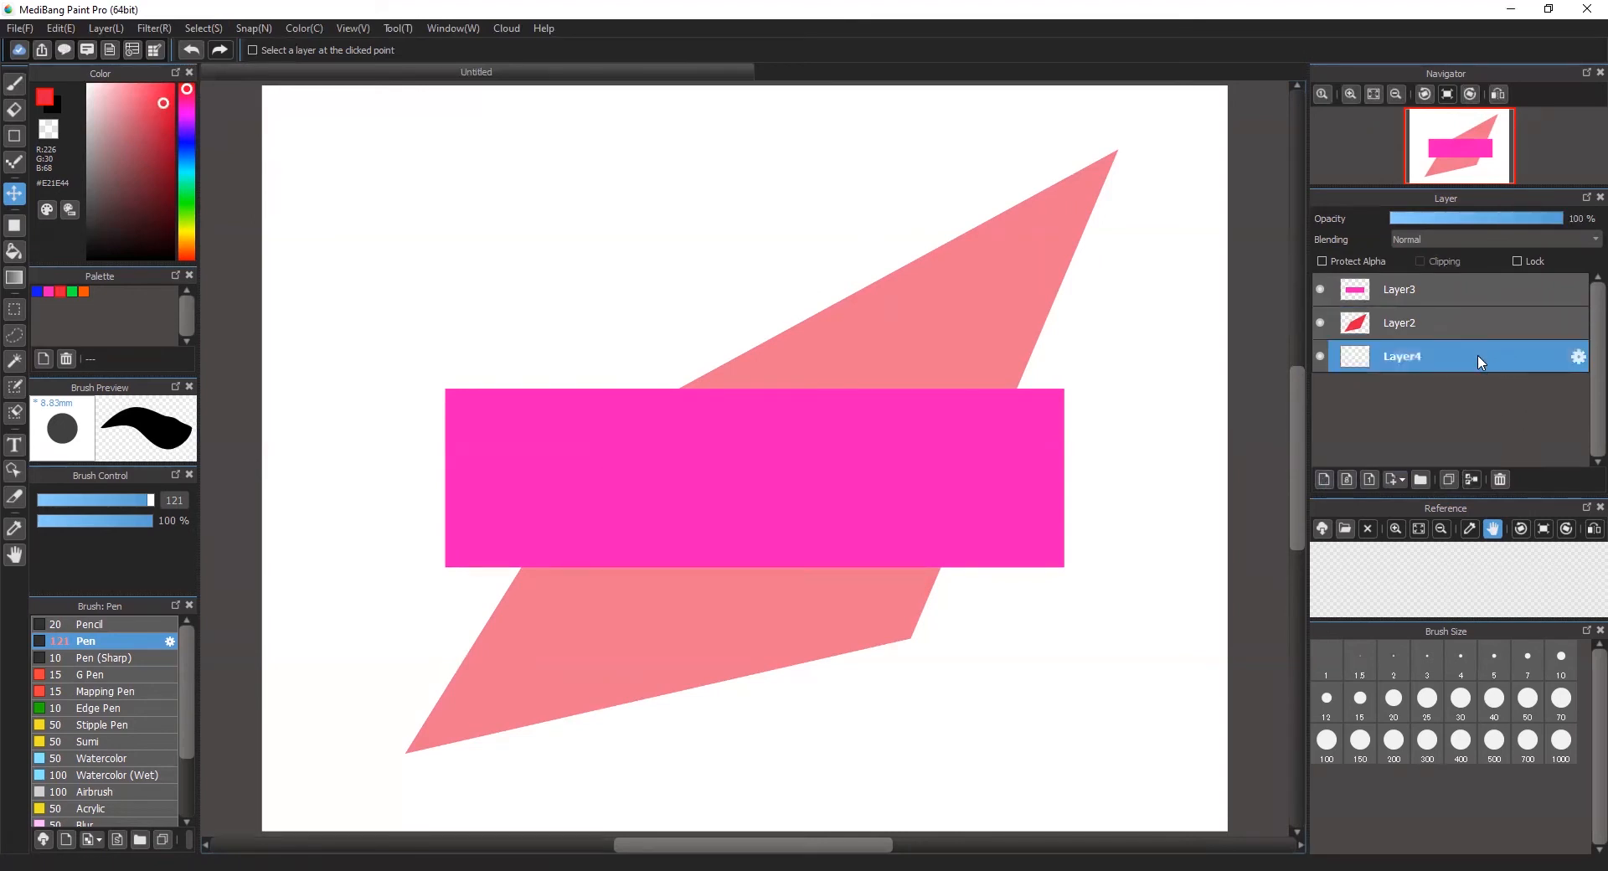
{"action": "left_click", "coordinate": [15, 228]}
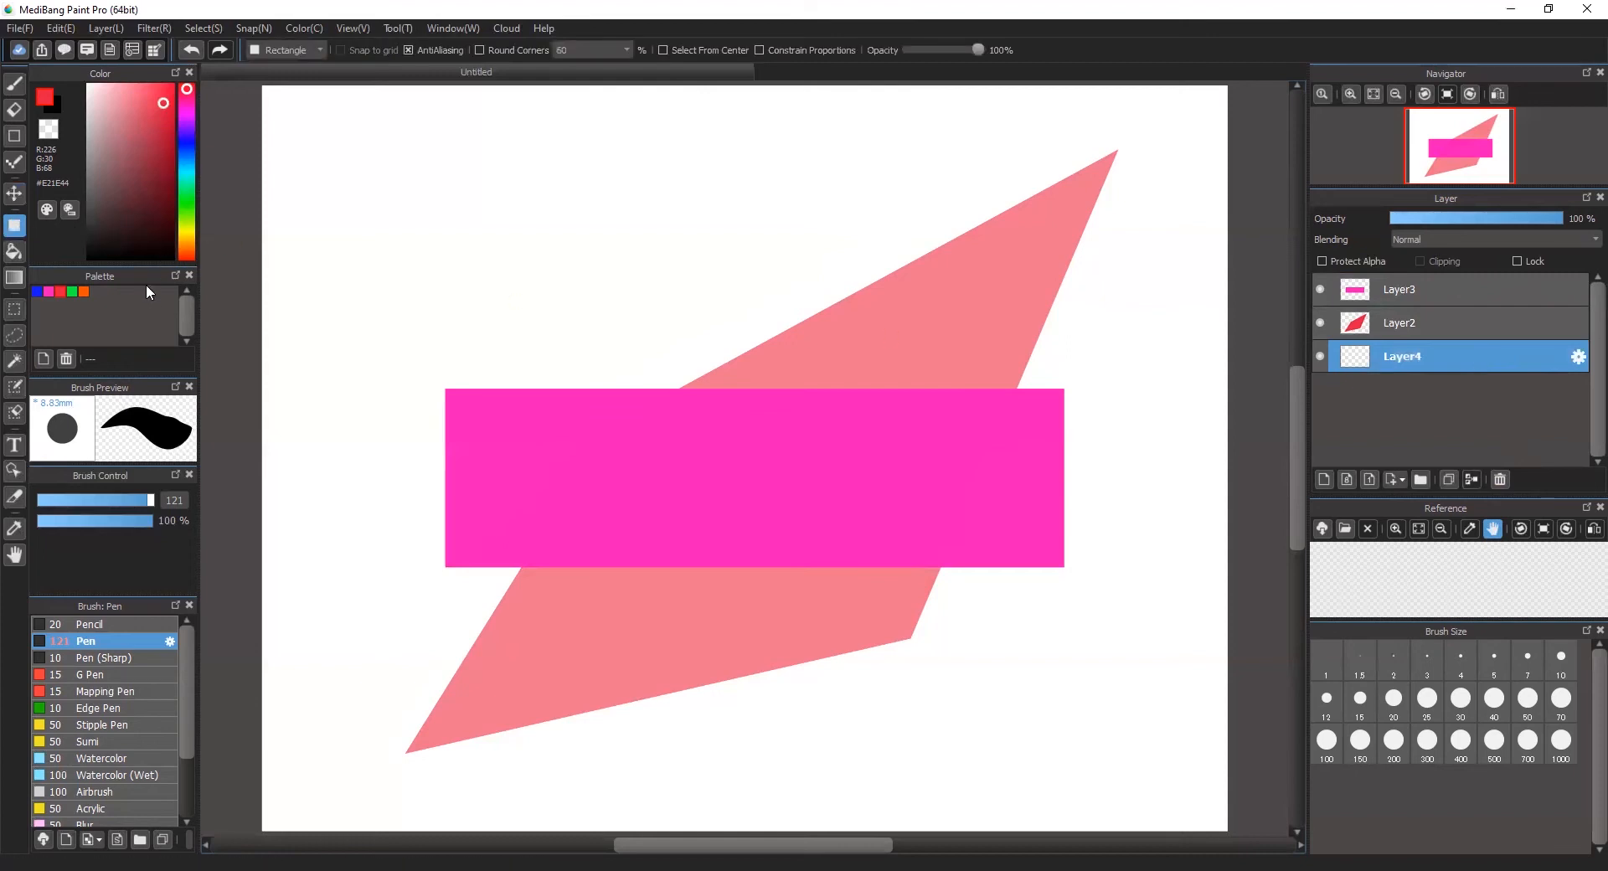
{"action": "left_click", "coordinate": [162, 254]}
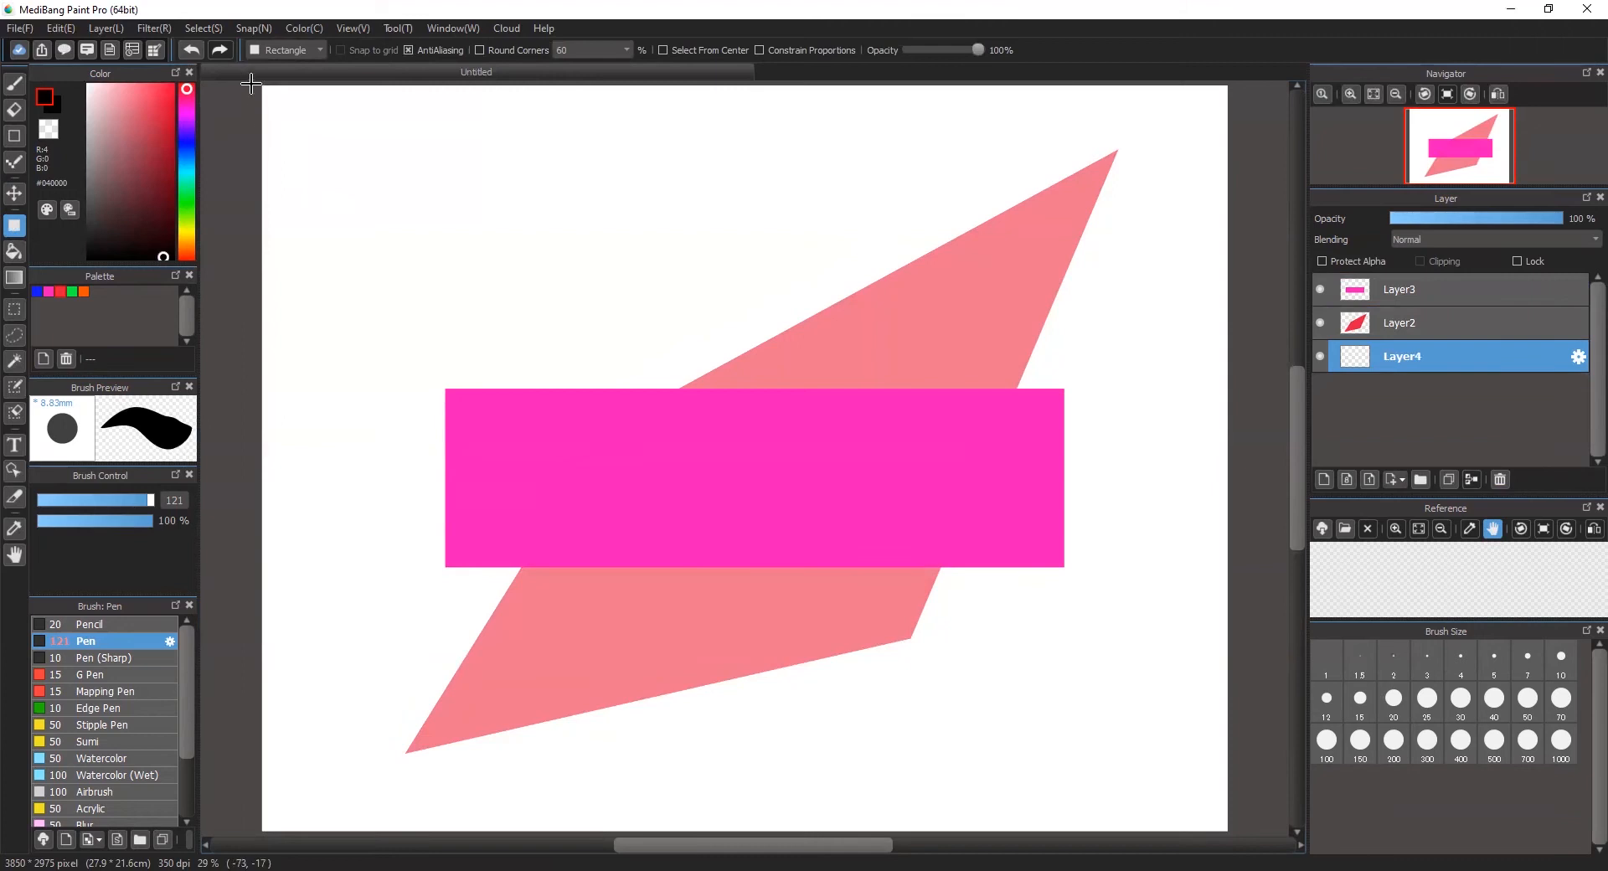
{"action": "left_click_drag", "start_coordinate": [253, 85], "coordinate": [1208, 832]}
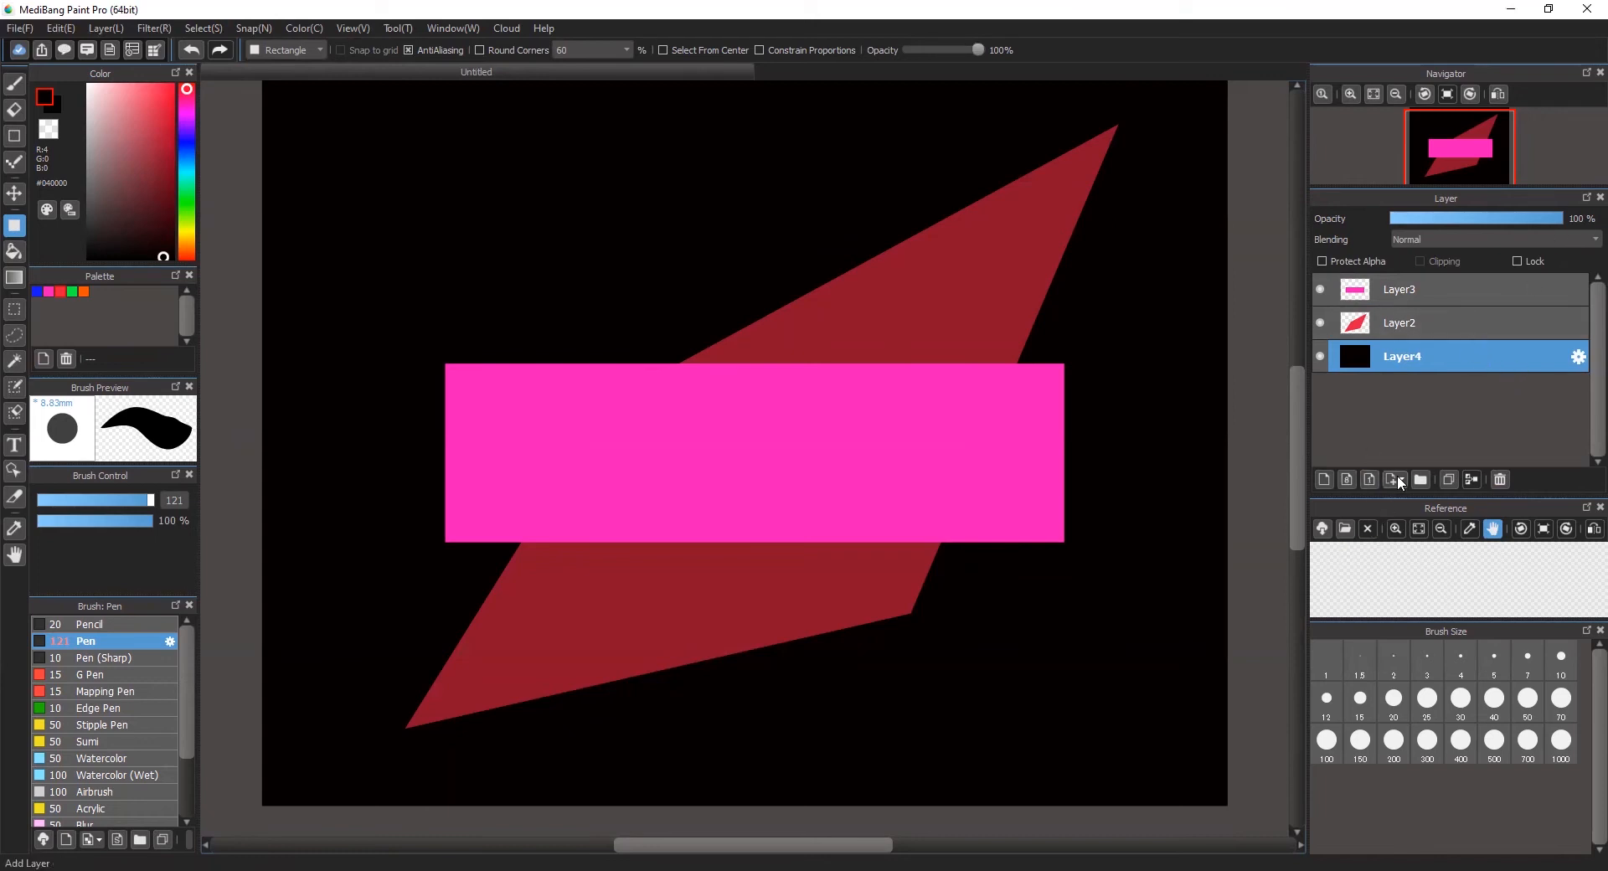
Step: Toggle the visibility of Layer4, Layer2 and Layer3 in turn, leaving only the black Layer4 hidden
{"action": "left_click", "coordinate": [1321, 357]}
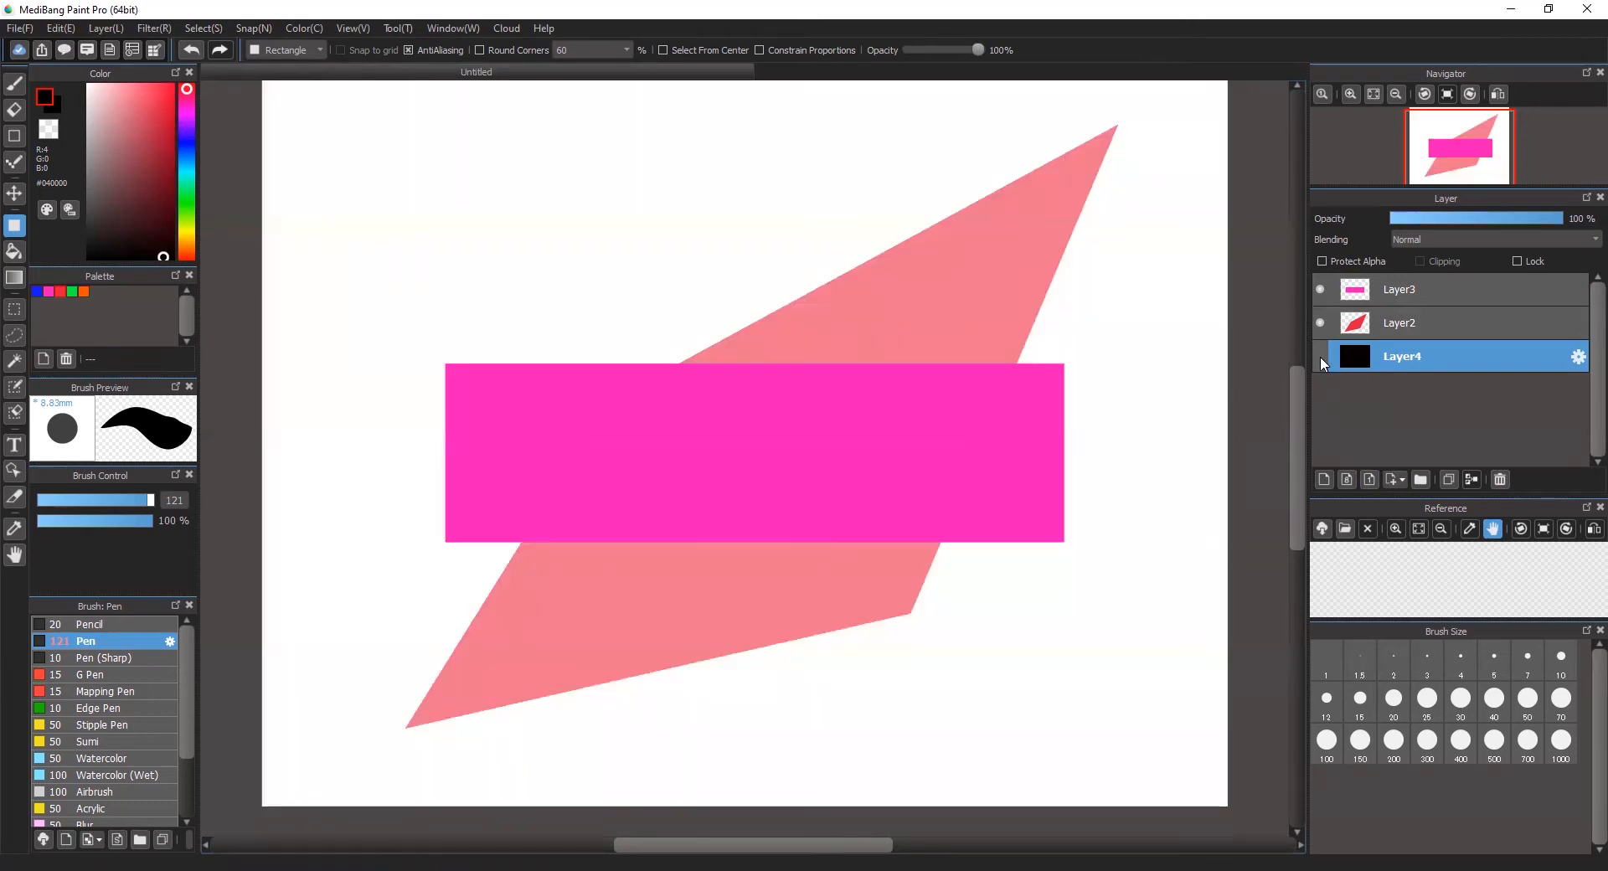
{"action": "left_click", "coordinate": [1321, 357]}
{"action": "left_click", "coordinate": [1321, 323]}
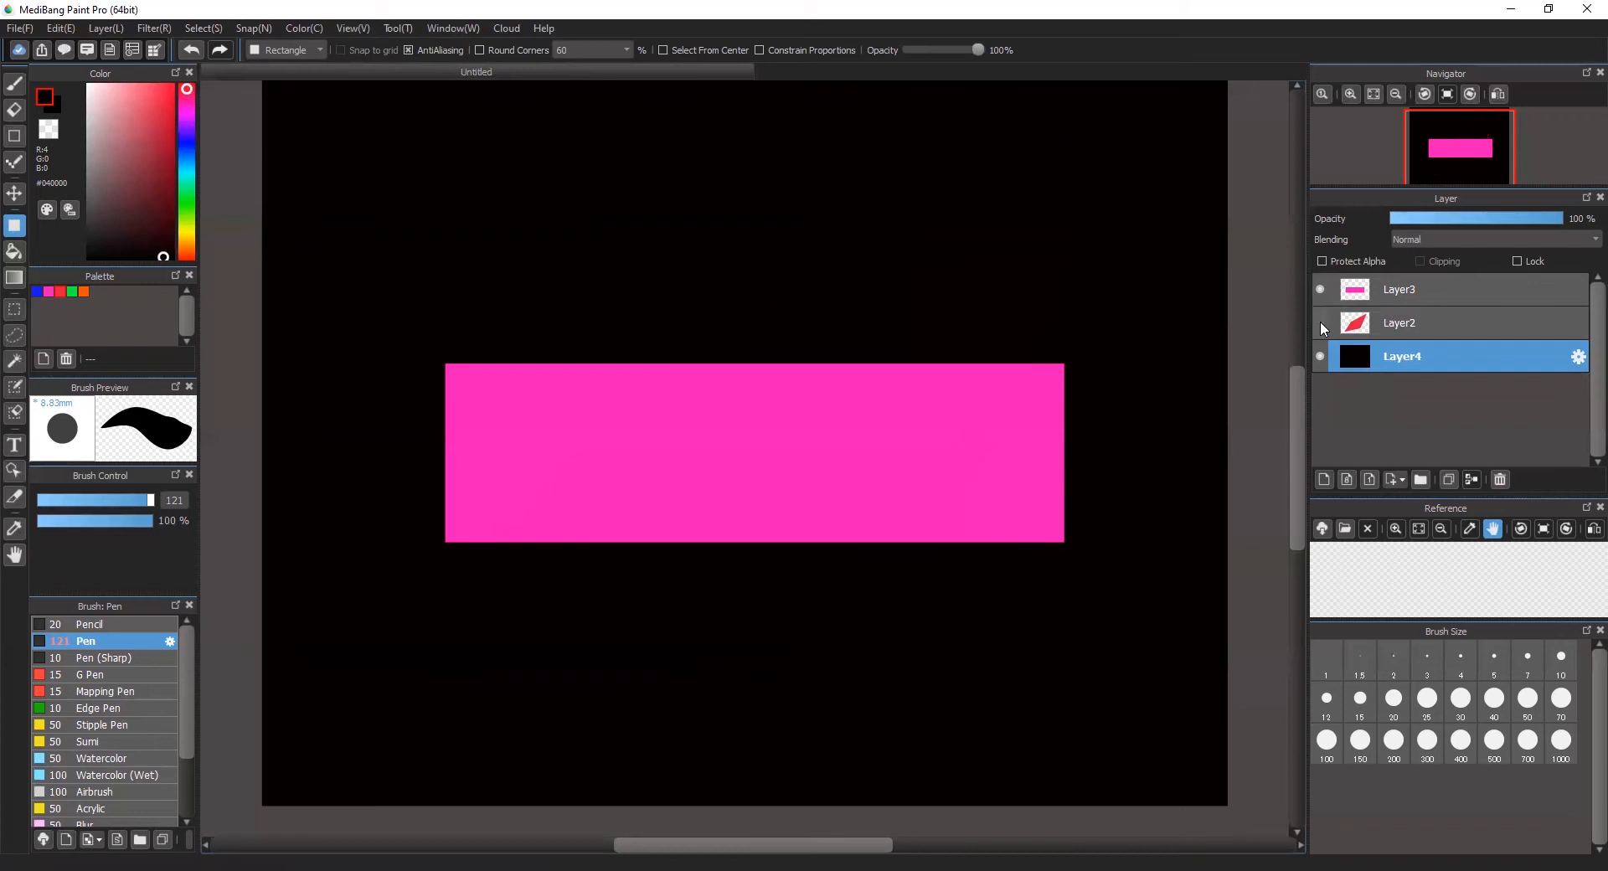
{"action": "left_click", "coordinate": [1321, 323]}
{"action": "left_click", "coordinate": [1321, 289]}
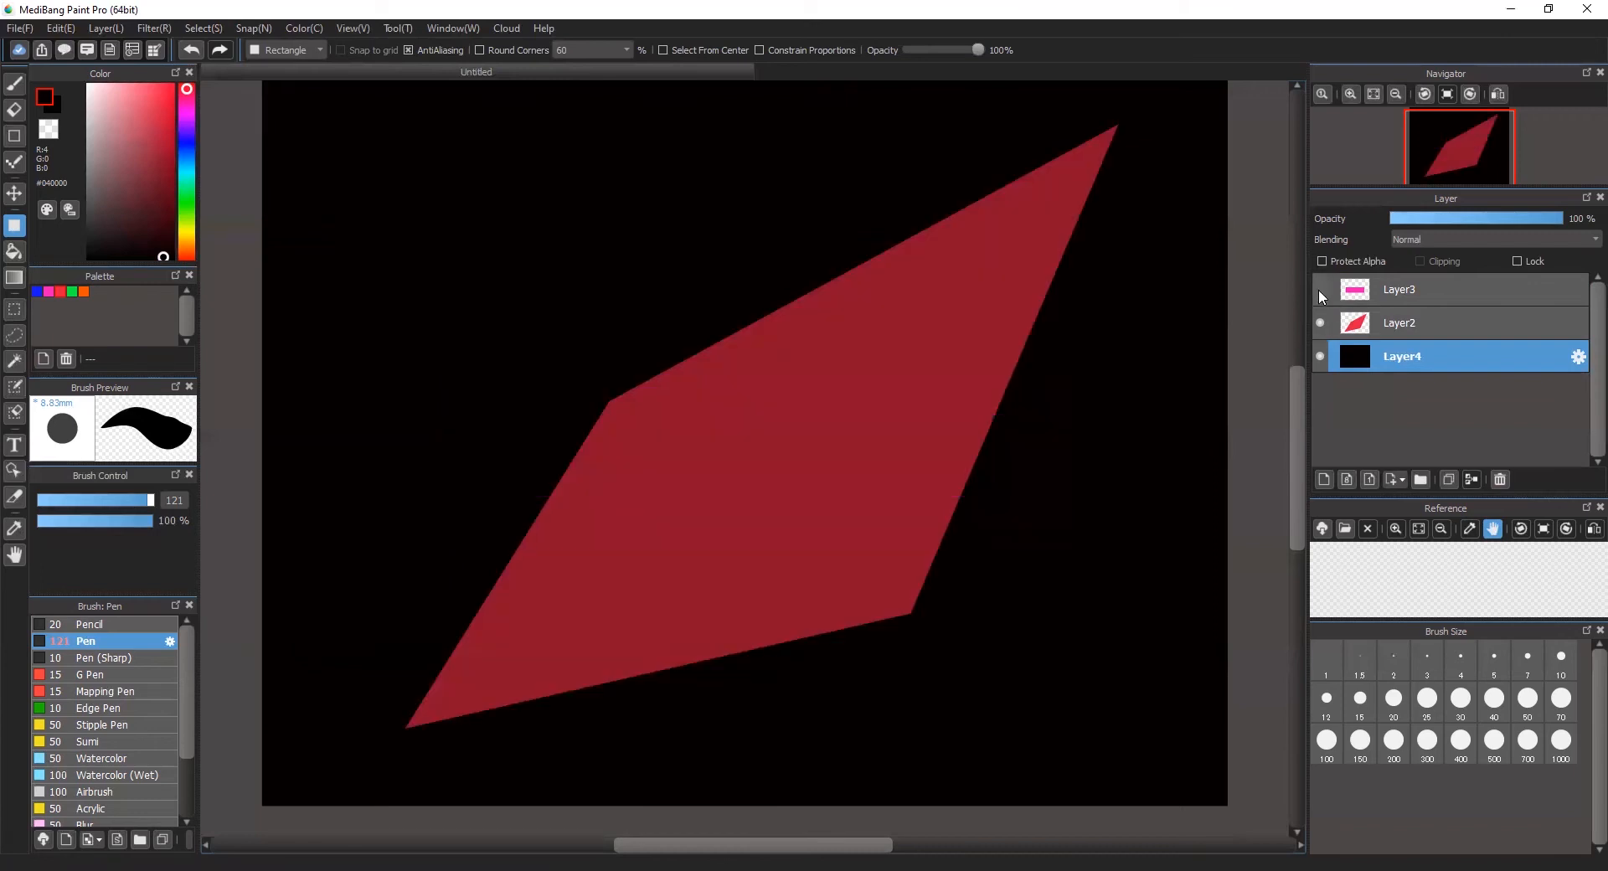
{"action": "left_click", "coordinate": [1320, 295]}
{"action": "left_click", "coordinate": [1320, 295]}
{"action": "left_click", "coordinate": [1320, 294]}
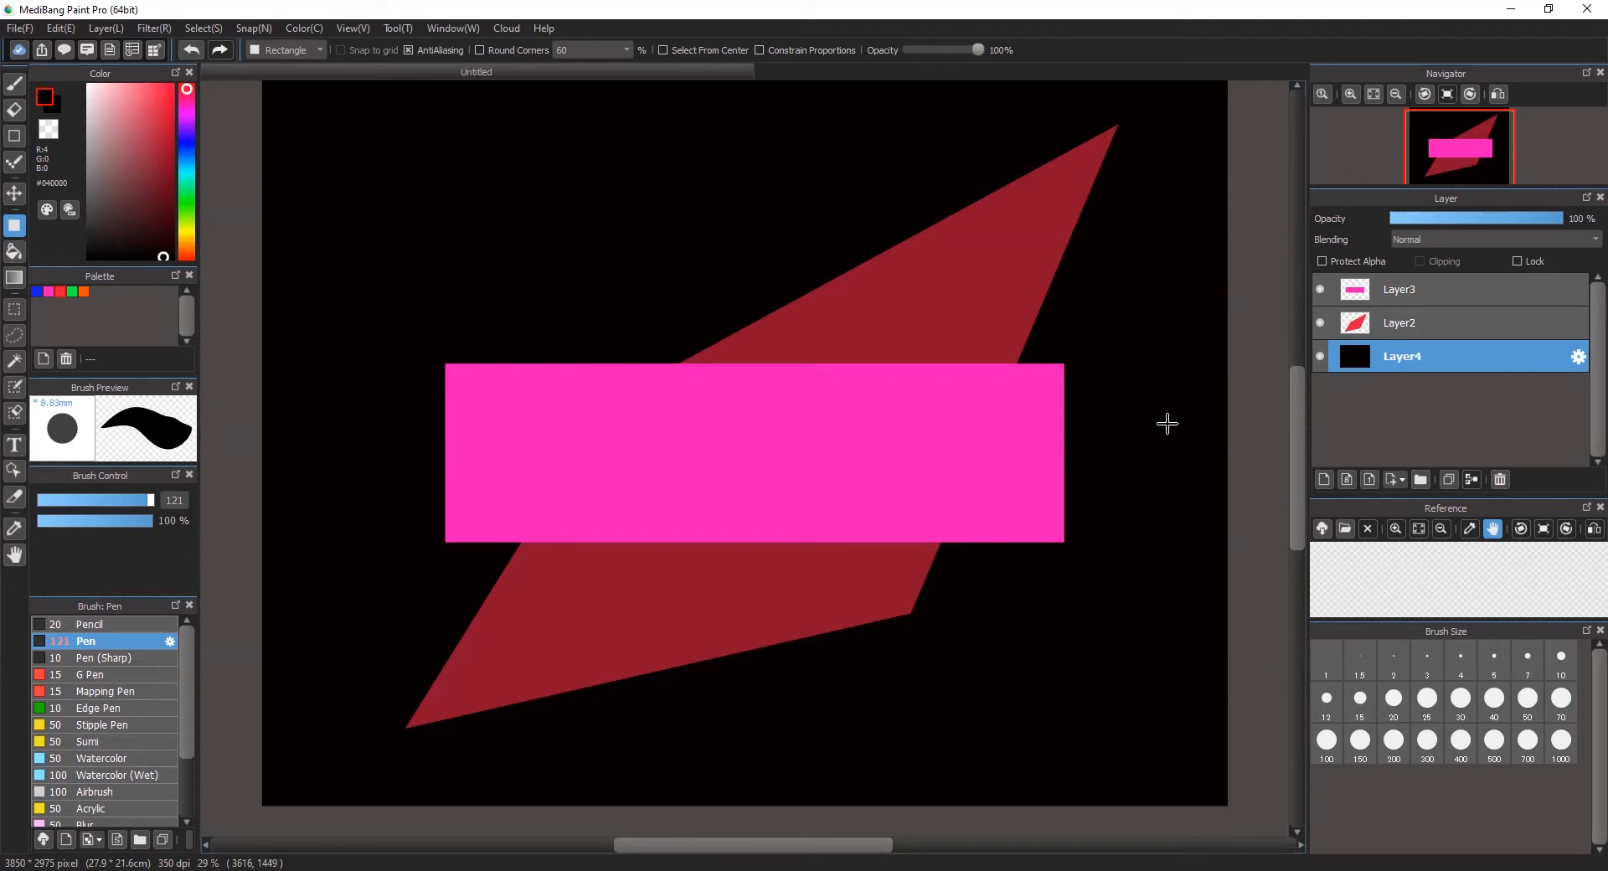
{"action": "left_click", "coordinate": [1321, 357]}
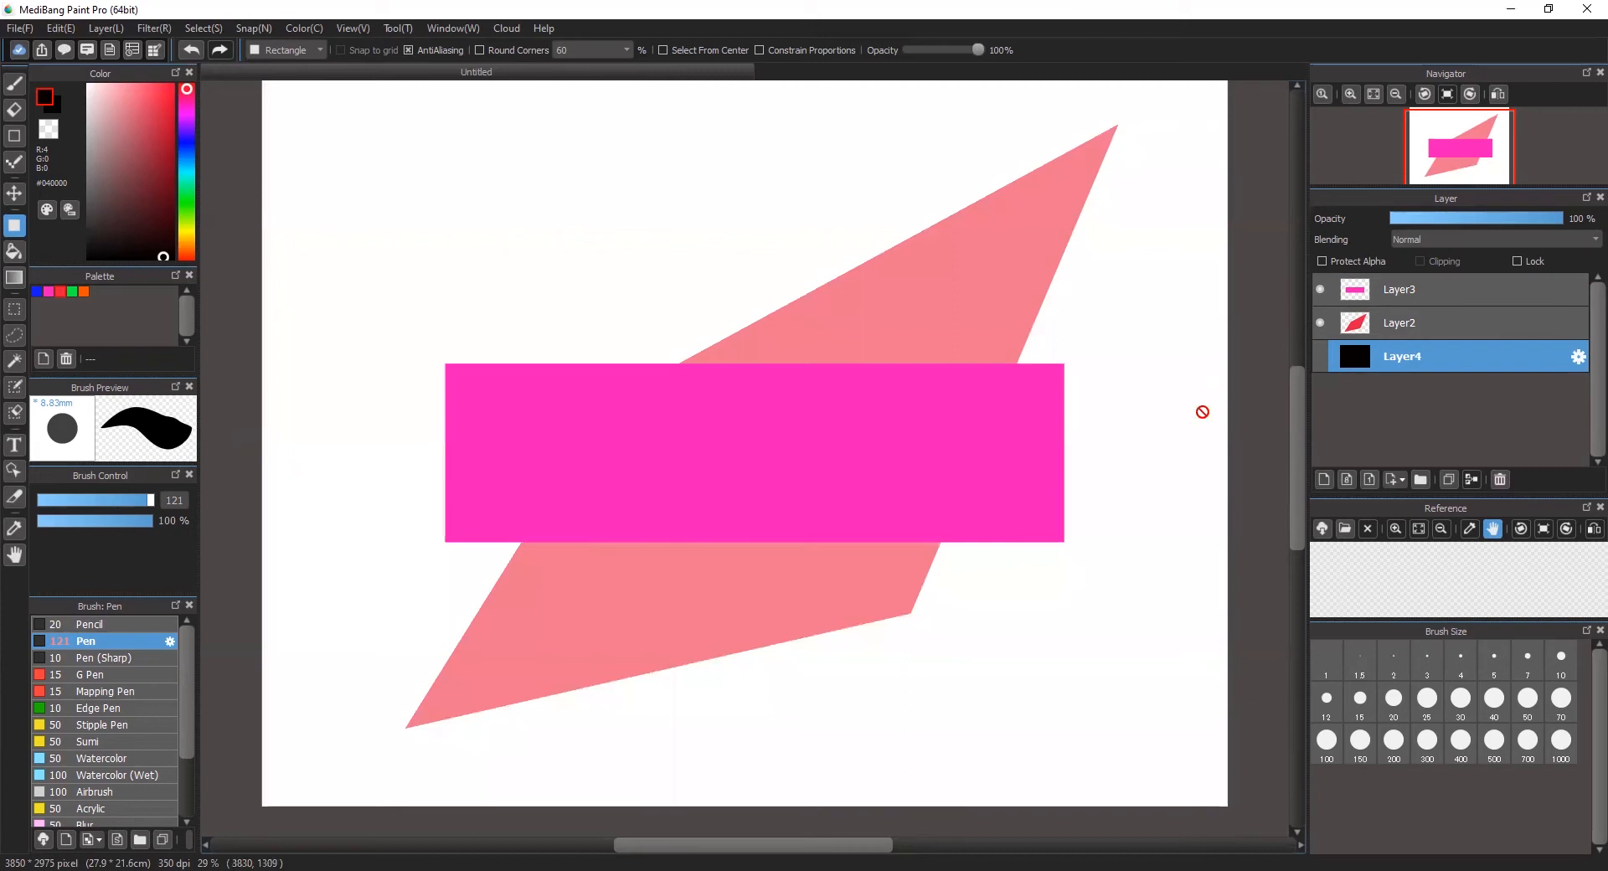
Step: Delete Layer2 with the red shape
{"action": "left_click", "coordinate": [1490, 327]}
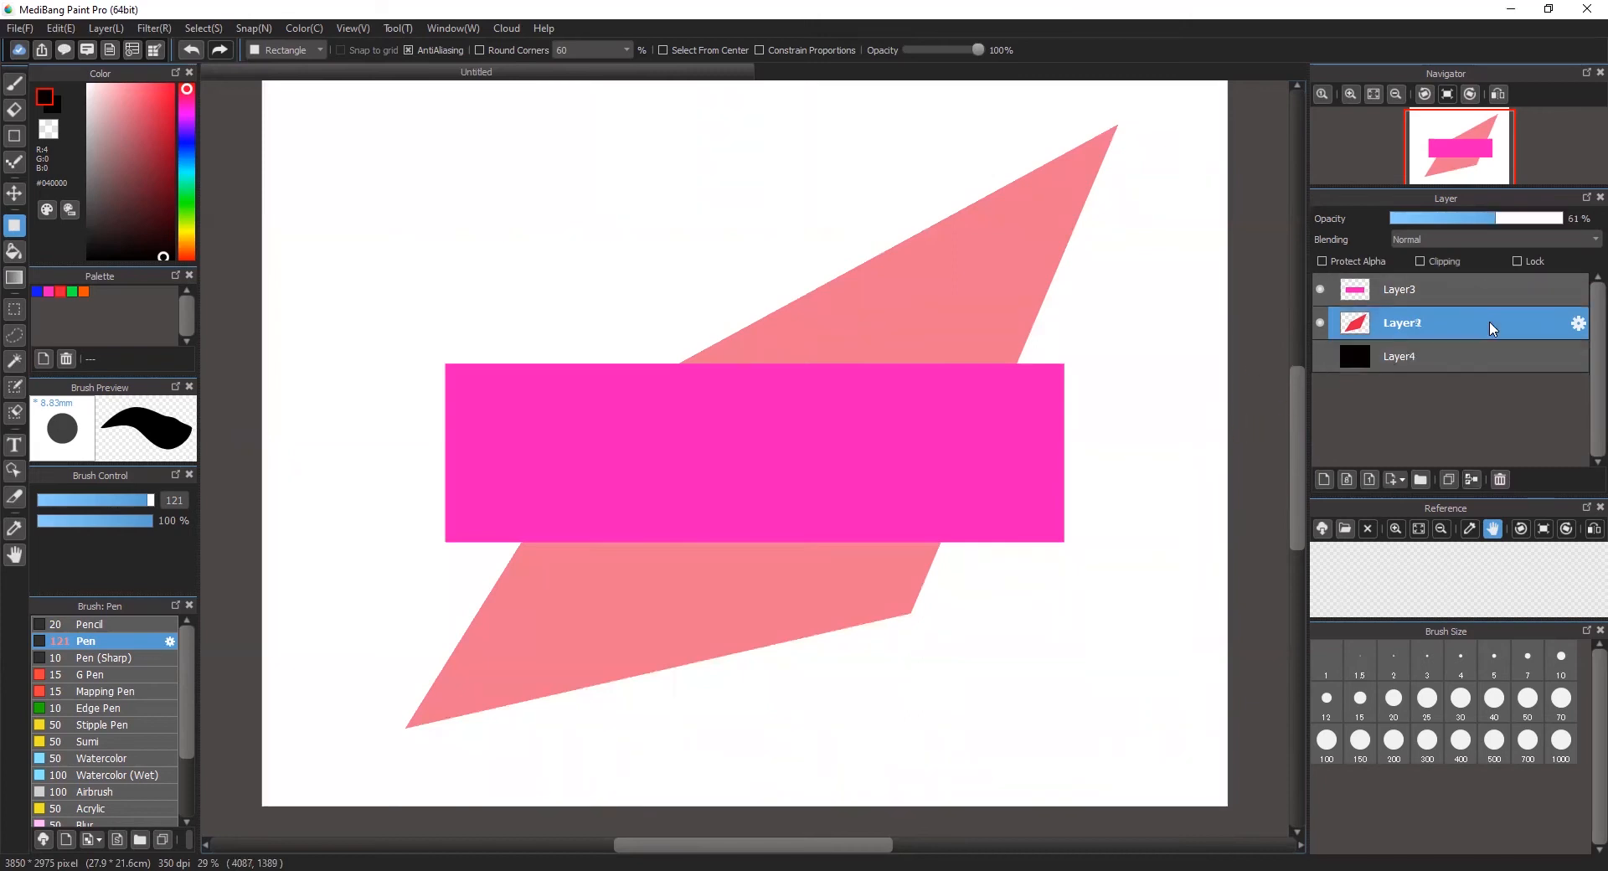
{"action": "double_click", "coordinate": [1490, 326]}
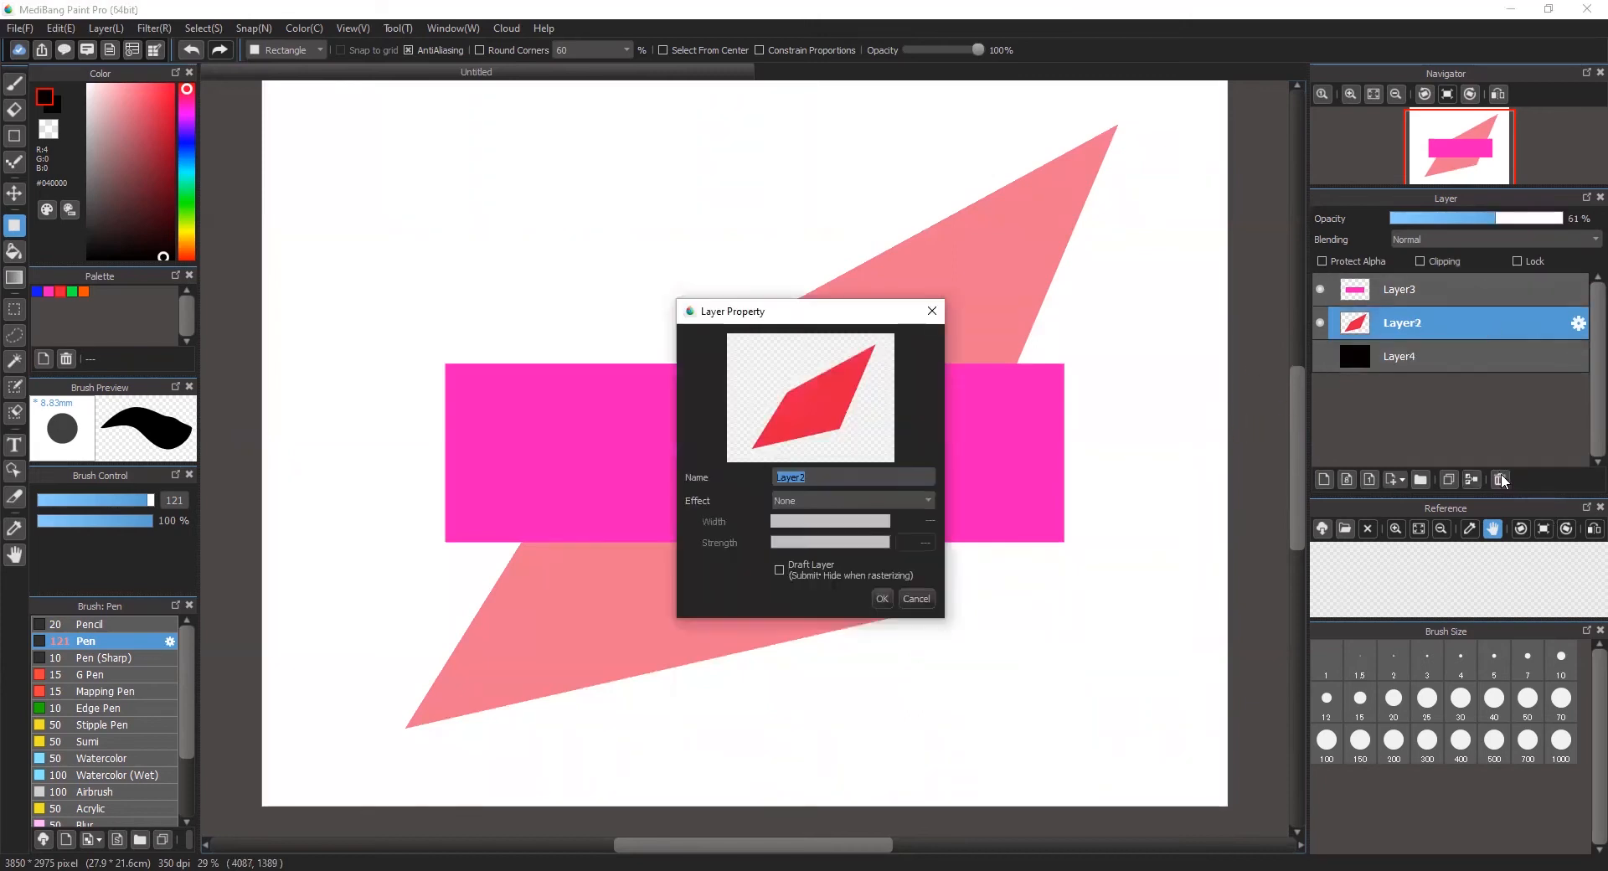
{"action": "key", "text": "Escape"}
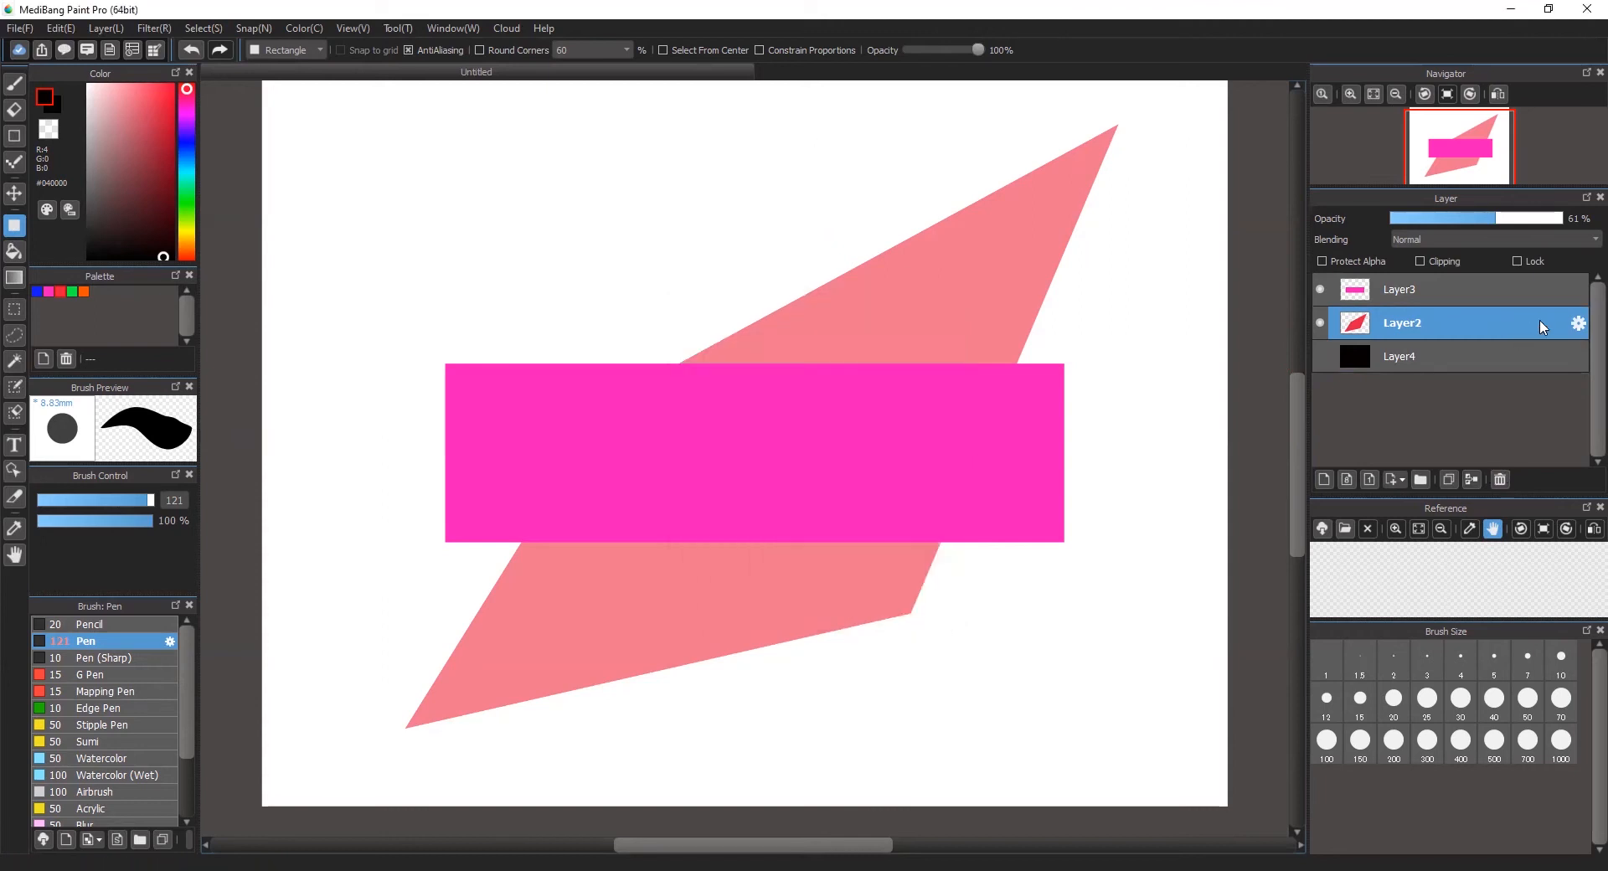
{"action": "left_click", "coordinate": [1539, 368]}
{"action": "left_click", "coordinate": [1536, 330]}
{"action": "left_click", "coordinate": [1502, 476]}
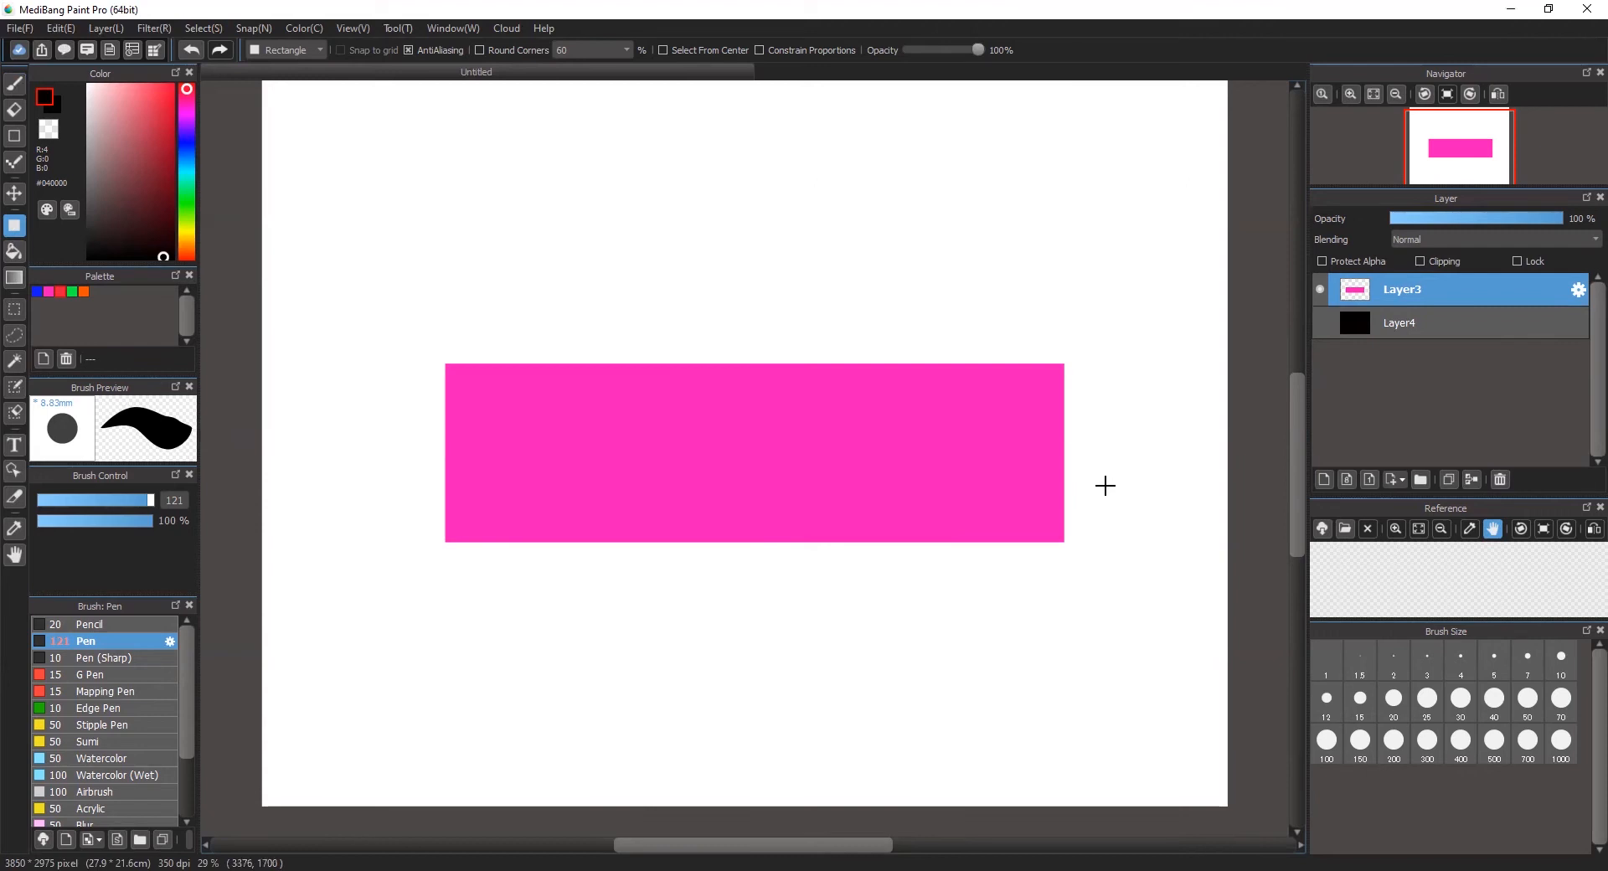
Step: Add a layer above Layer3 and, using the Brush tool and the palette's pink, paint a freehand test stroke, undoing it
{"action": "mouse_move", "coordinate": [1302, 483]}
{"action": "left_mouse_down"}
{"action": "mouse_move", "coordinate": [1310, 452]}
{"action": "mouse_move", "coordinate": [1312, 477]}
{"action": "left_mouse_up"}
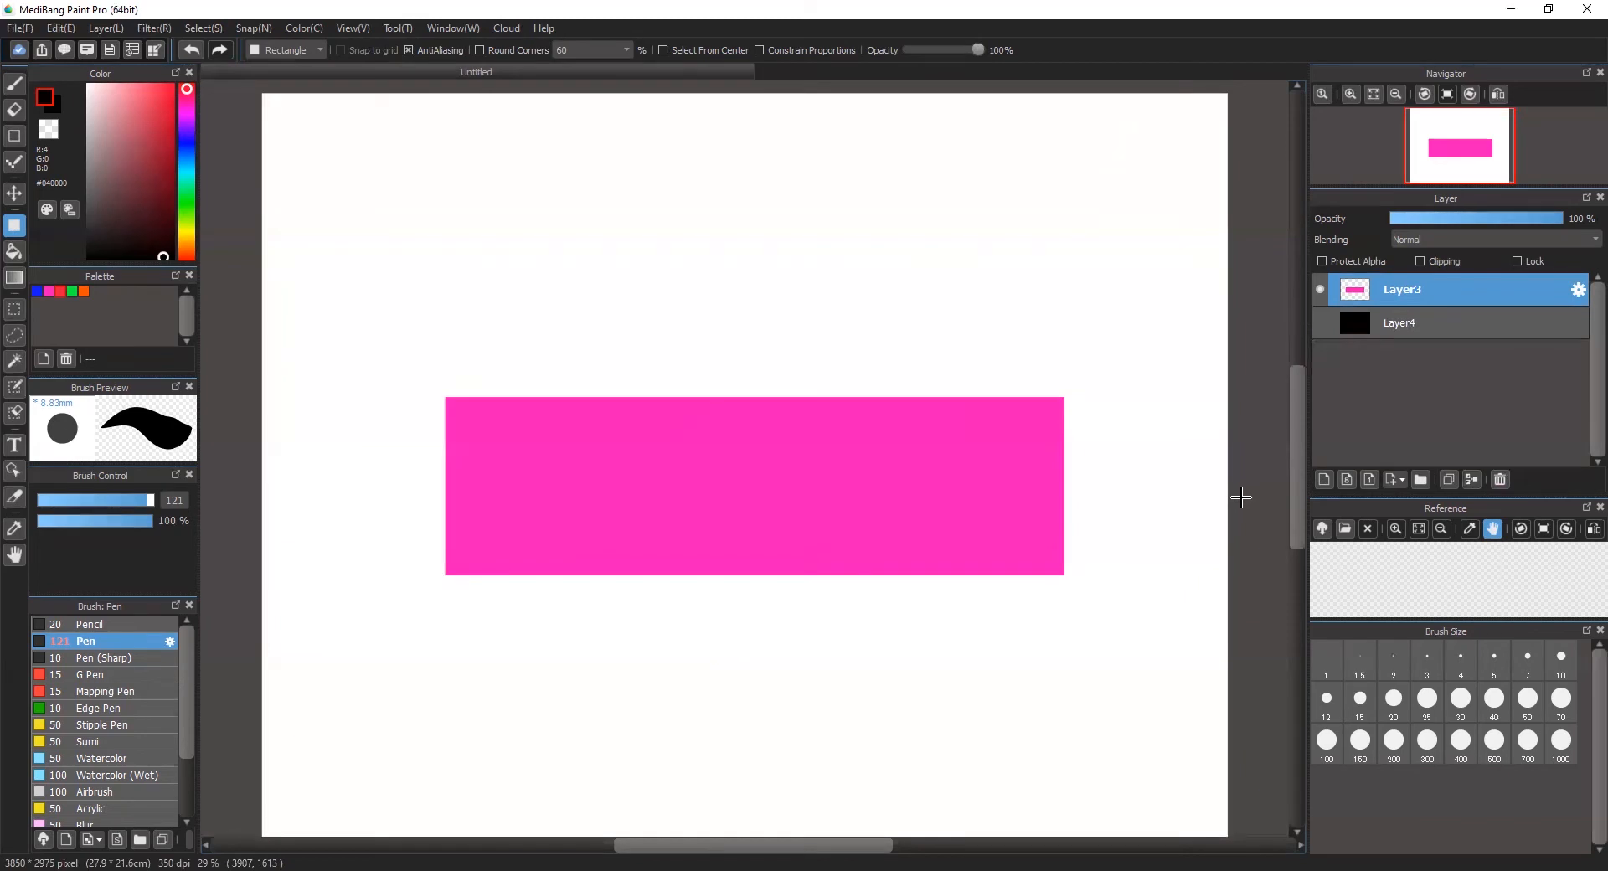
{"action": "left_click", "coordinate": [15, 85]}
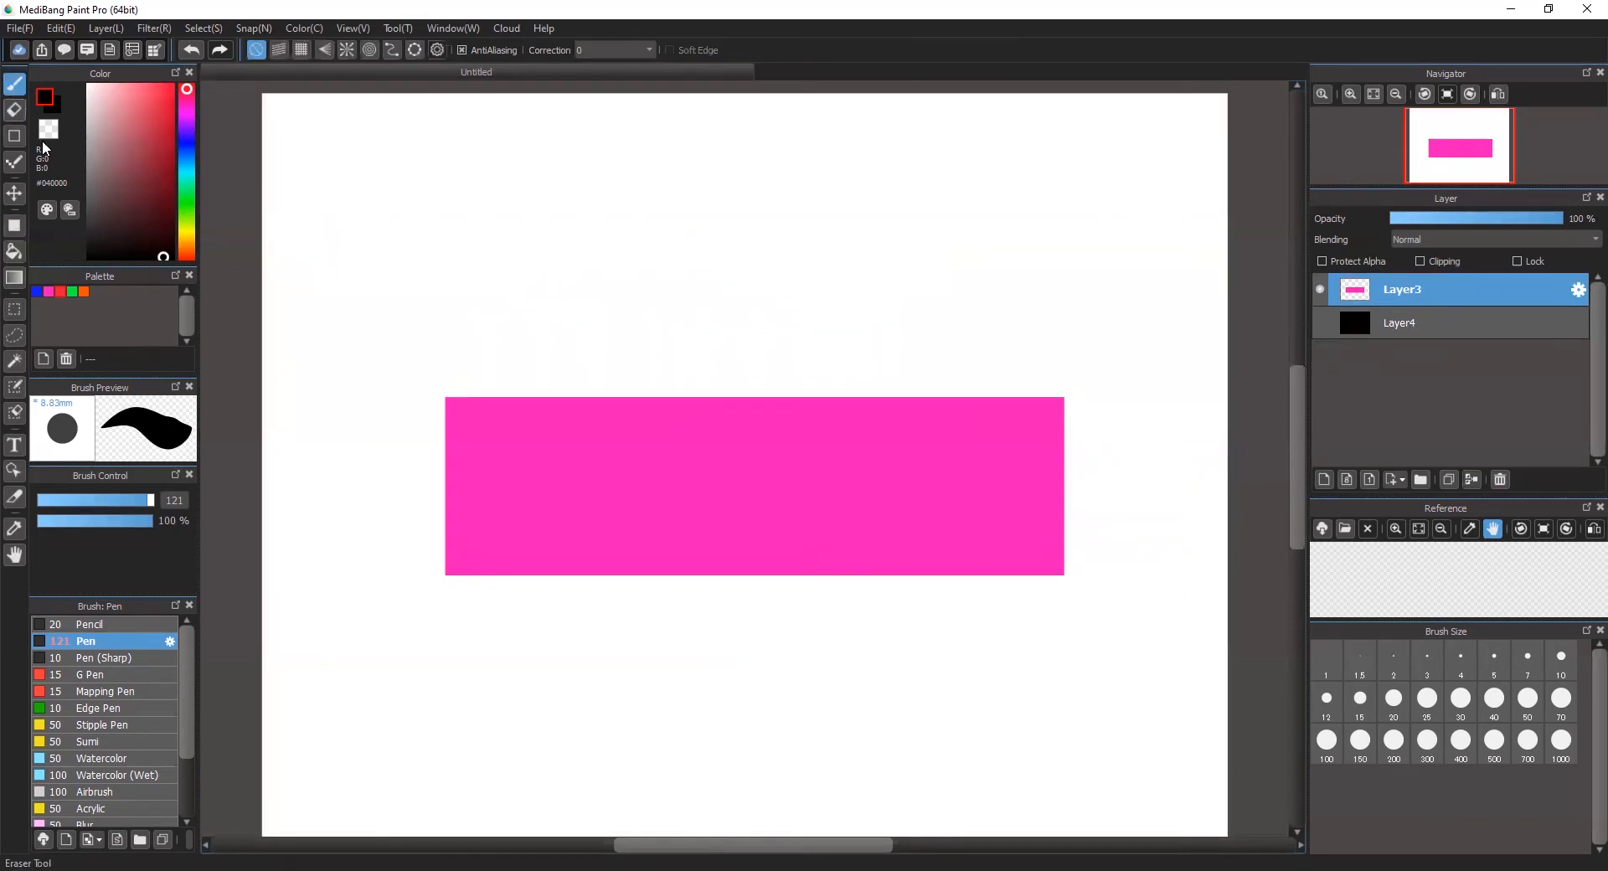
{"action": "left_click", "coordinate": [48, 292]}
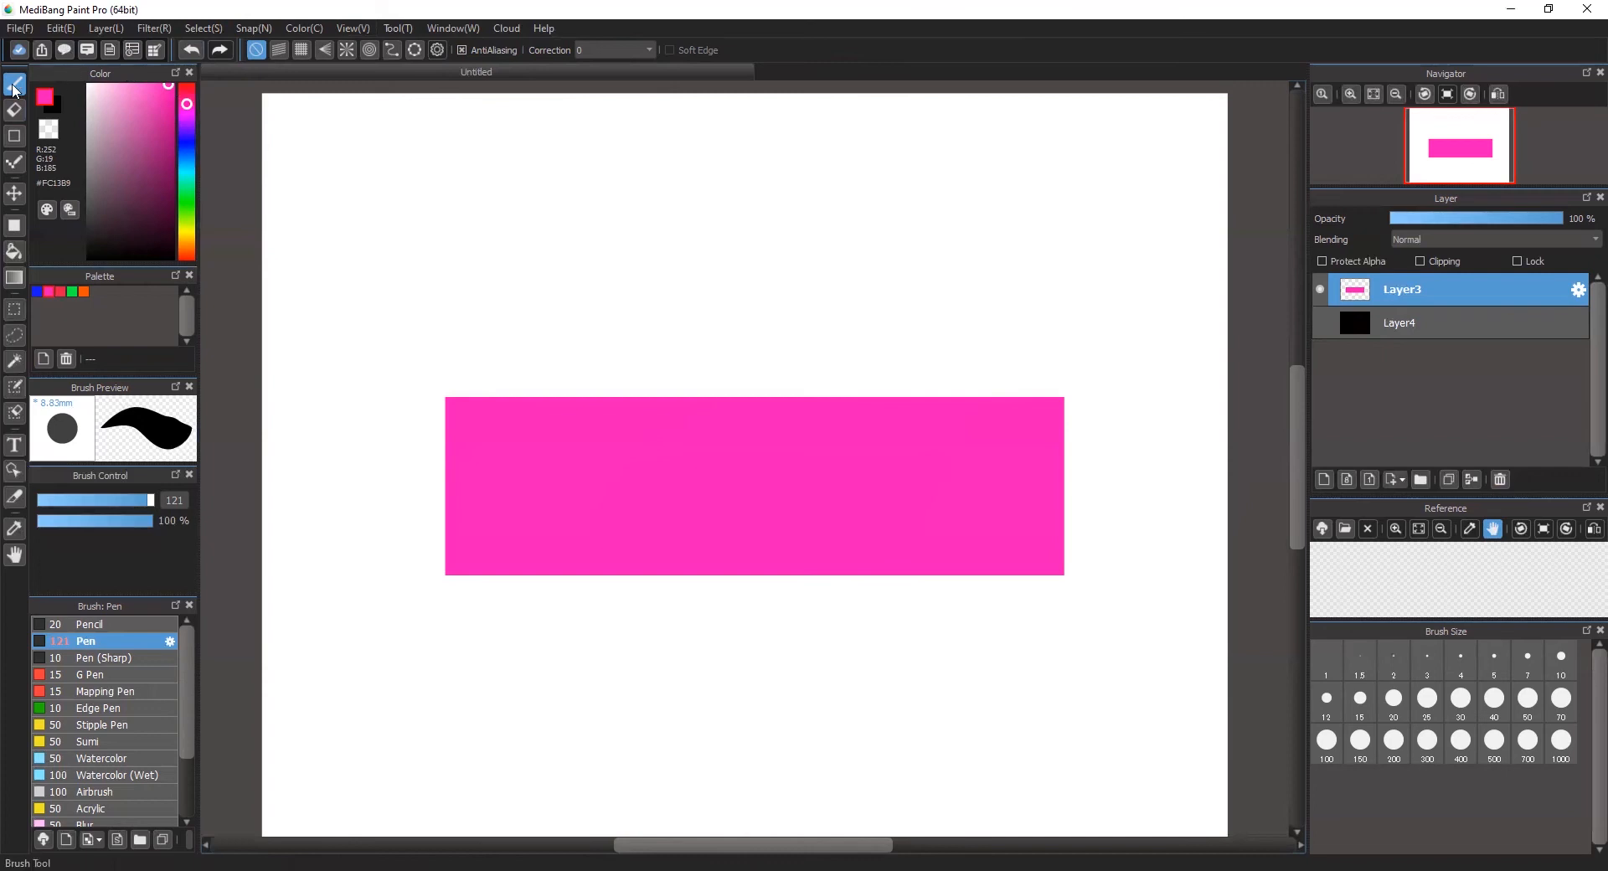
{"action": "left_click", "coordinate": [1323, 479]}
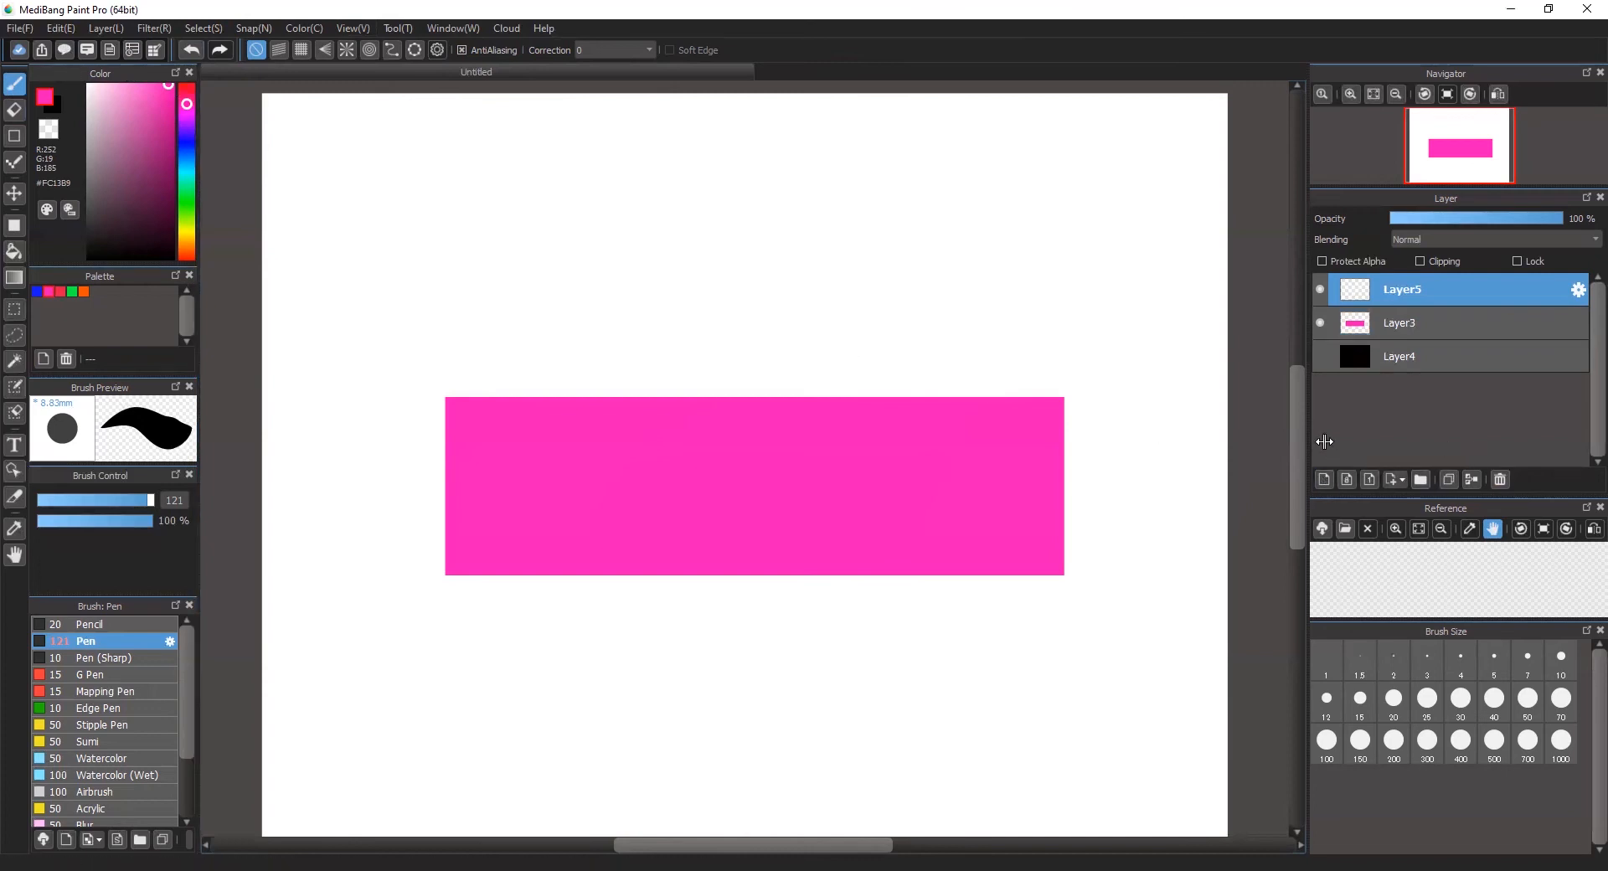
{"action": "mouse_move", "coordinate": [381, 259]}
{"action": "left_mouse_down"}
{"action": "mouse_move", "coordinate": [609, 292]}
{"action": "mouse_move", "coordinate": [558, 361]}
{"action": "mouse_move", "coordinate": [797, 418]}
{"action": "mouse_move", "coordinate": [866, 338]}
{"action": "mouse_move", "coordinate": [971, 358]}
{"action": "mouse_move", "coordinate": [1106, 269]}
{"action": "mouse_move", "coordinate": [1143, 649]}
{"action": "mouse_move", "coordinate": [1047, 785]}
{"action": "mouse_move", "coordinate": [893, 576]}
{"action": "mouse_move", "coordinate": [665, 713]}
{"action": "mouse_move", "coordinate": [535, 591]}
{"action": "mouse_move", "coordinate": [478, 701]}
{"action": "mouse_move", "coordinate": [427, 712]}
{"action": "left_mouse_up"}
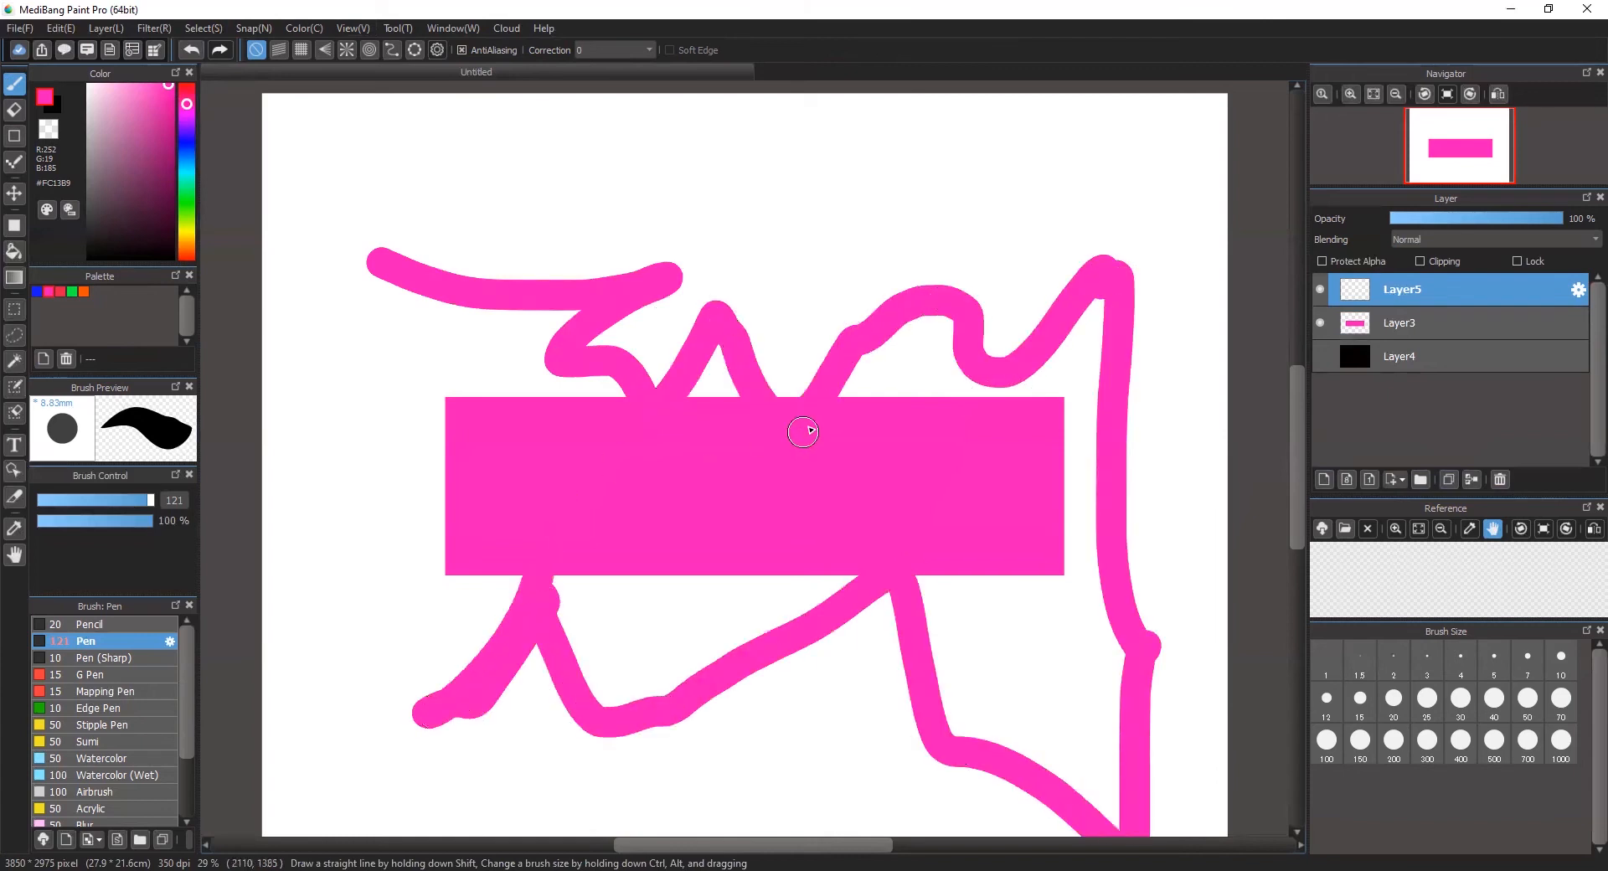
{"action": "key", "text": "ctrl+z"}
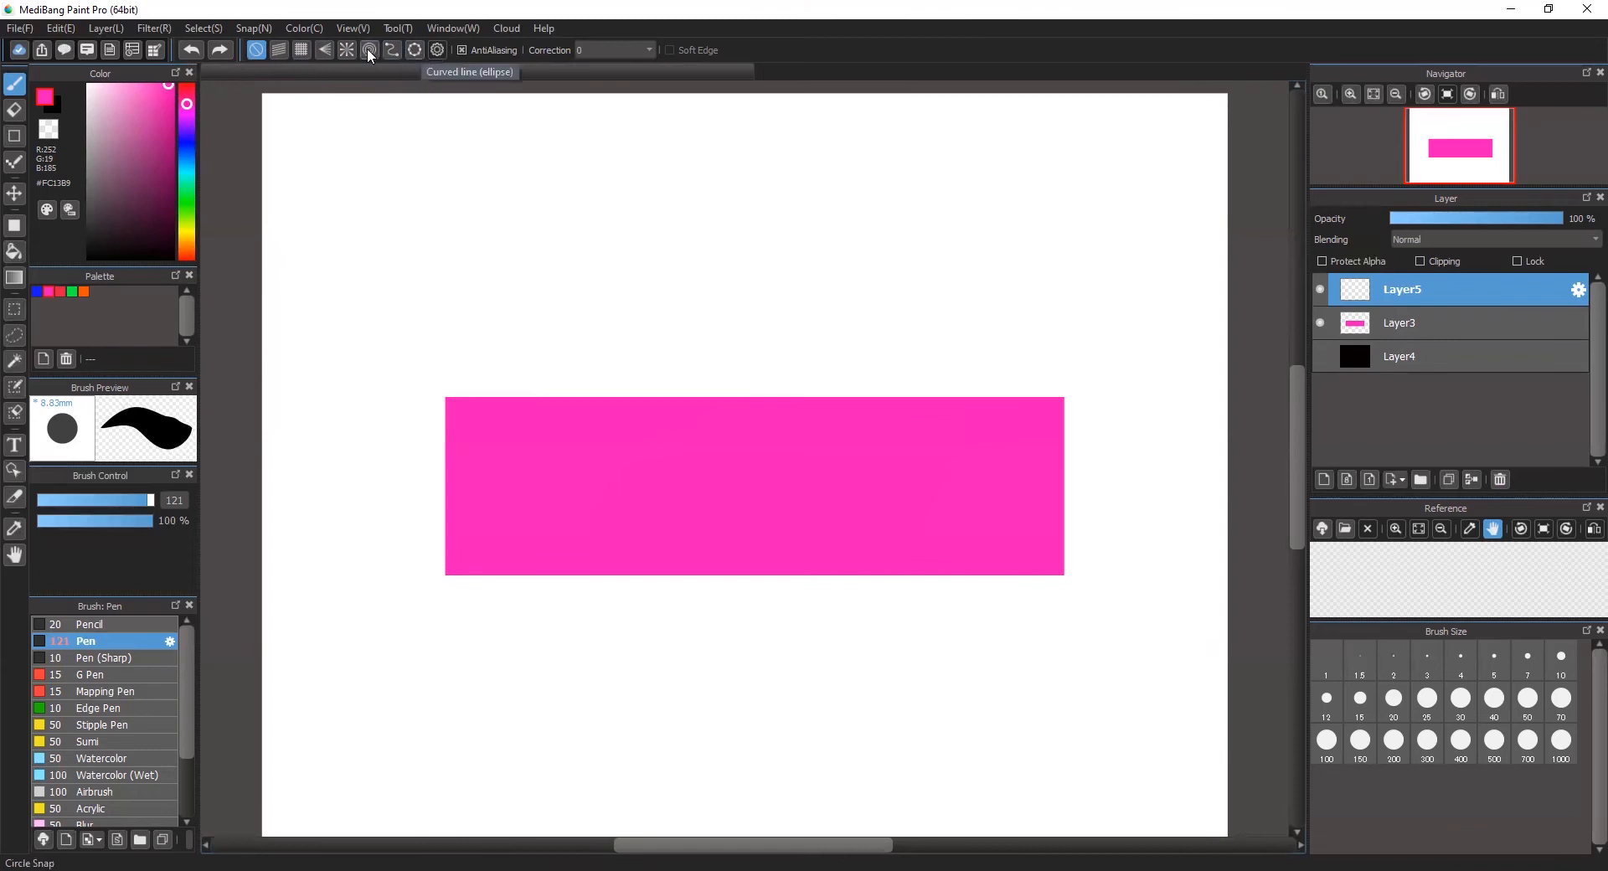
Step: With Parallel Snap enabled, paint four parallel diagonal strokes sloping down to the right into the pink rectangle's upper edge
{"action": "left_click", "coordinate": [279, 50]}
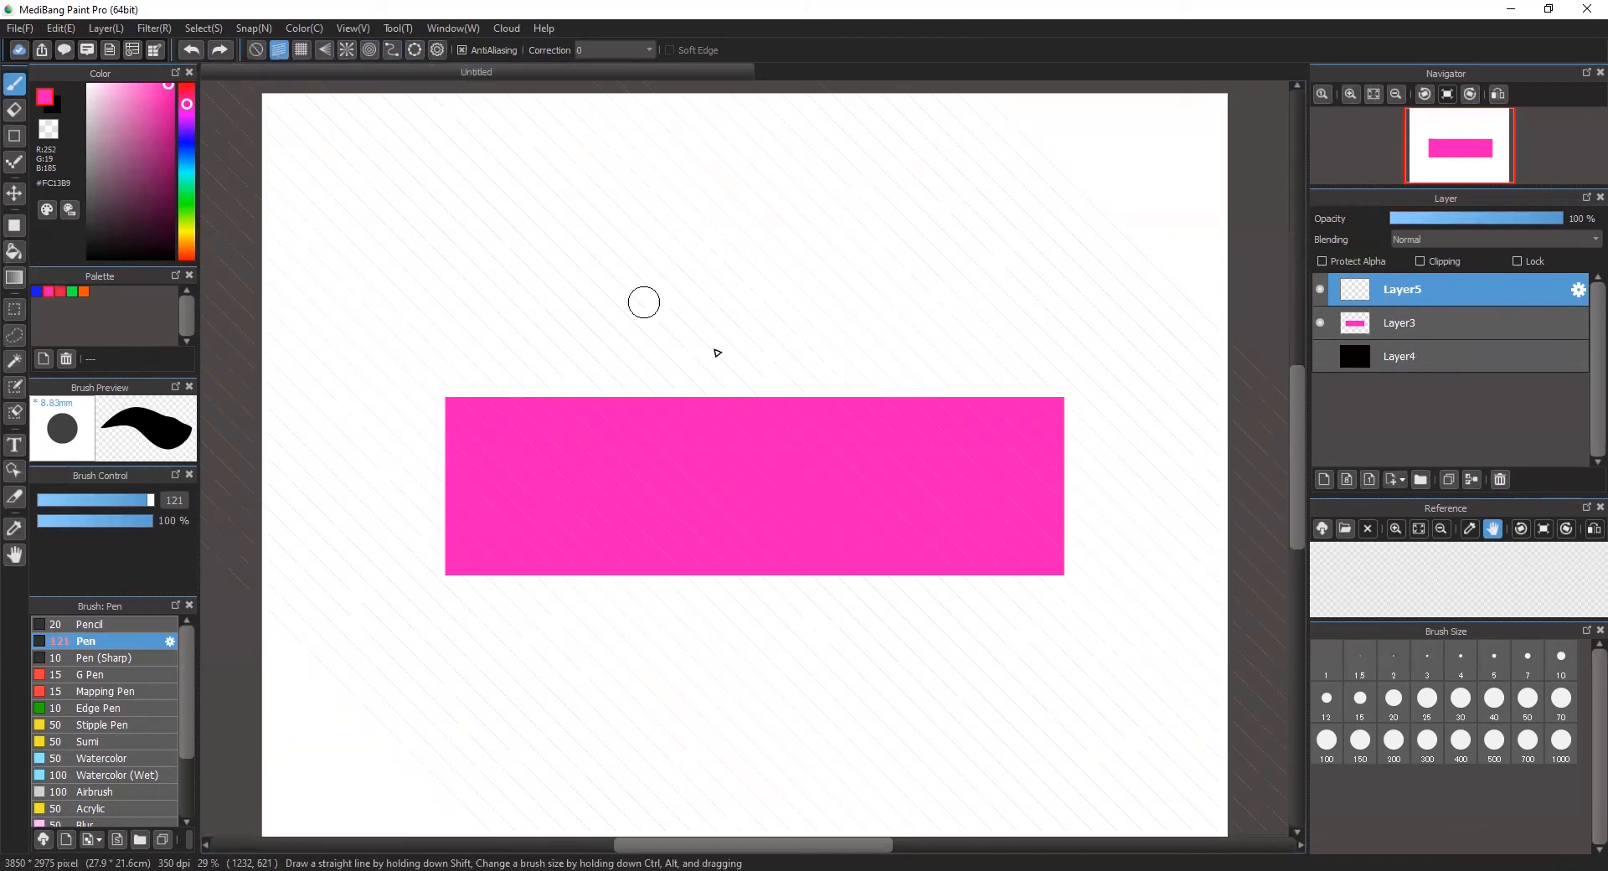
{"action": "left_click_drag", "start_coordinate": [369, 210], "coordinate": [578, 402]}
{"action": "left_click_drag", "start_coordinate": [474, 190], "coordinate": [698, 402]}
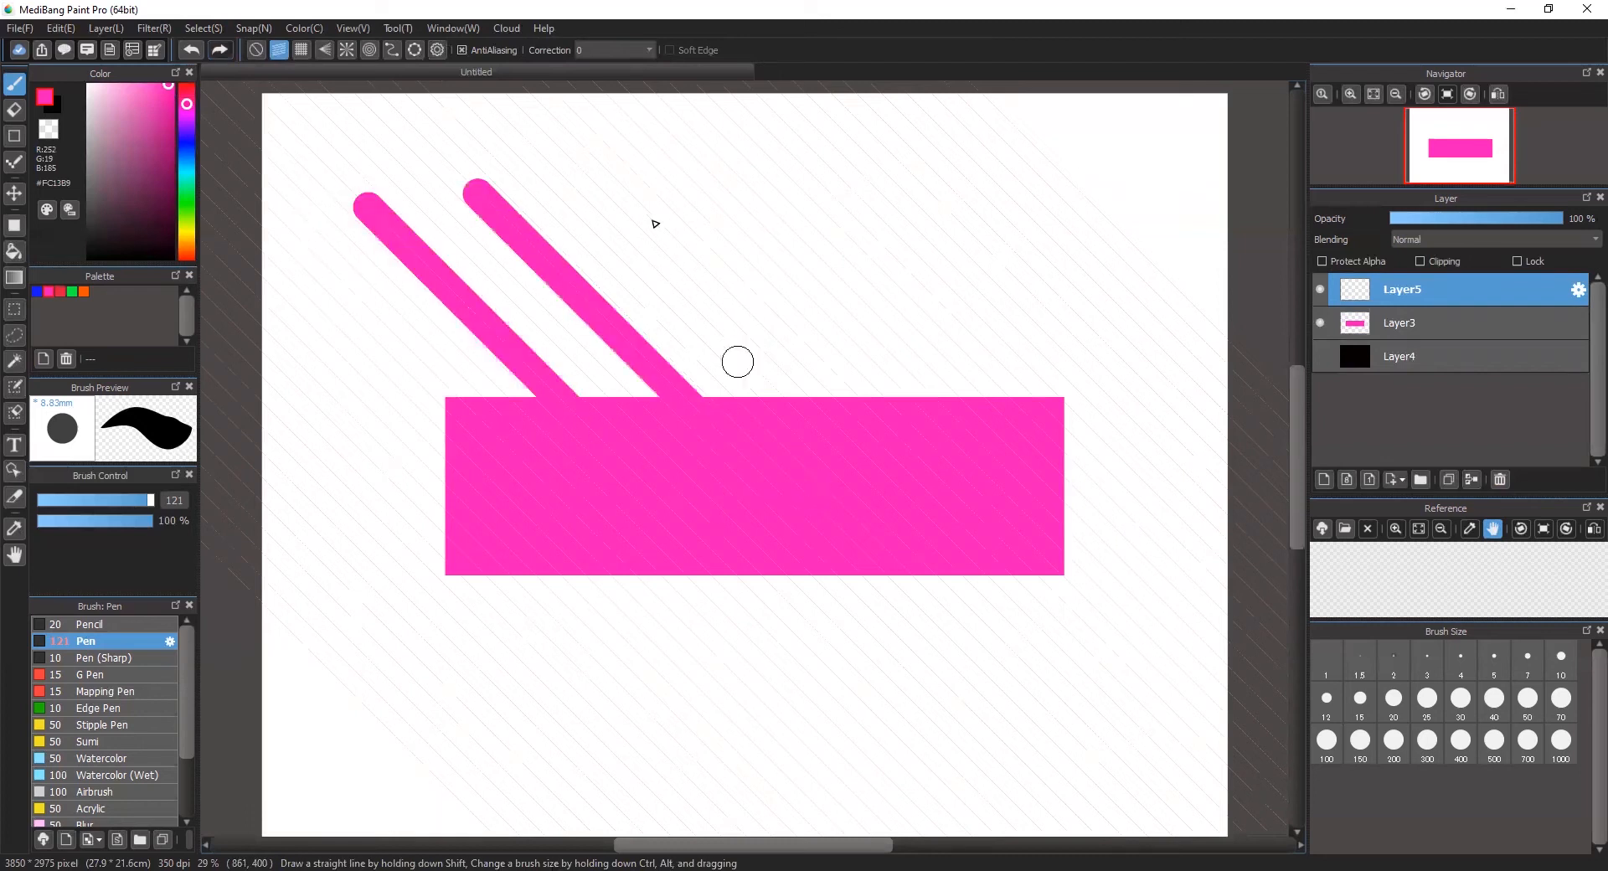
{"action": "left_click_drag", "start_coordinate": [675, 248], "coordinate": [897, 449]}
{"action": "left_click_drag", "start_coordinate": [786, 232], "coordinate": [1011, 401]}
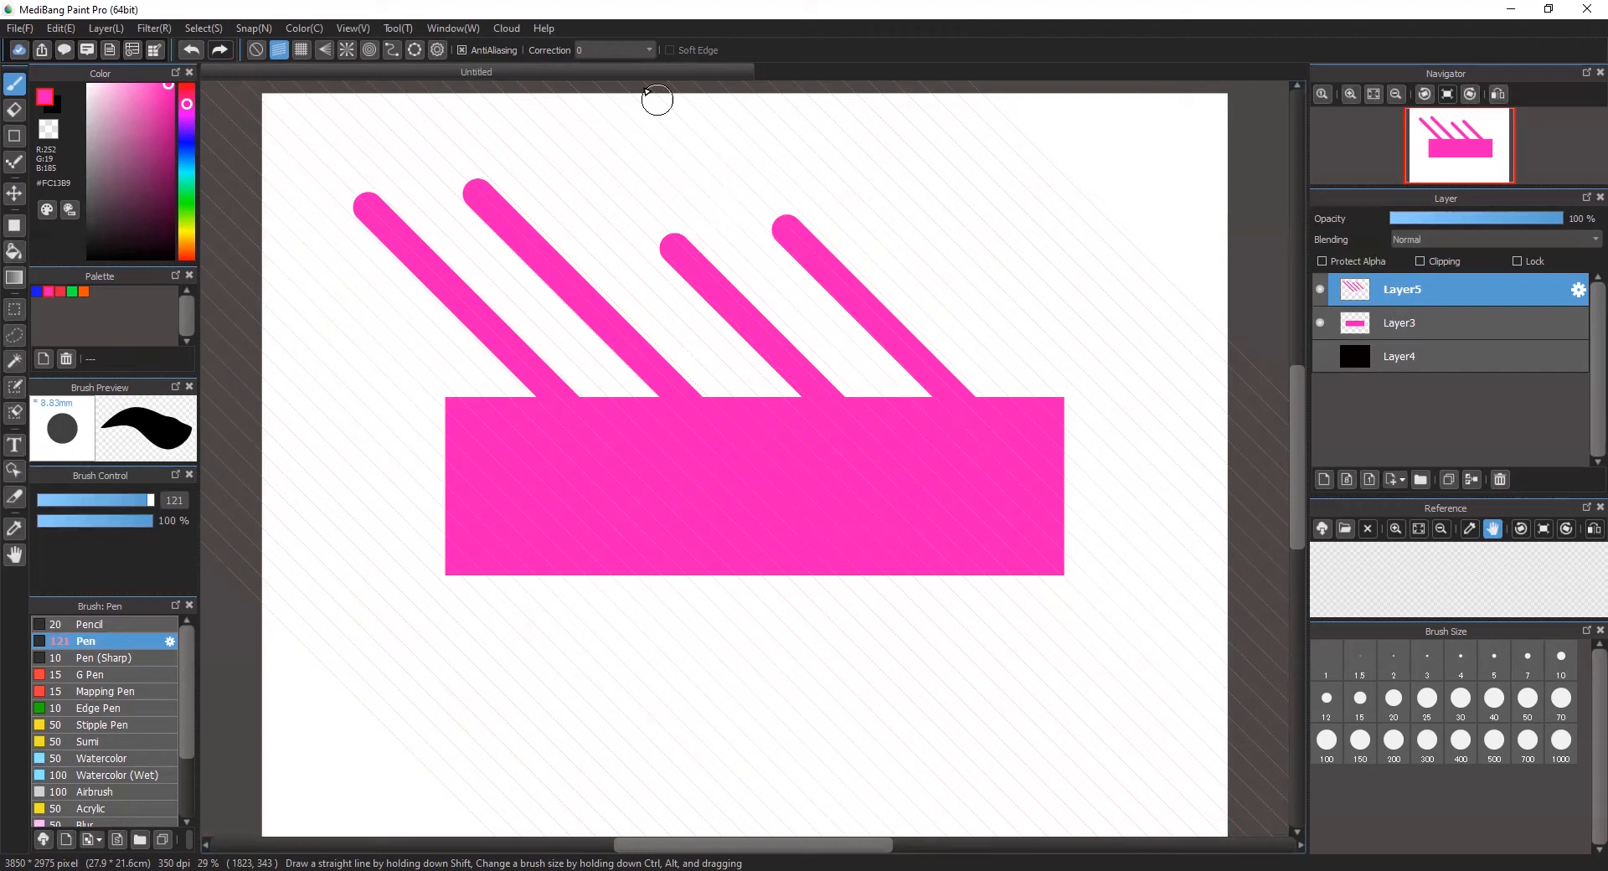
Step: Change the parallel snap angle to a shallow slope rising to the right and paint four strokes down-left from the rectangle's lower edge
{"action": "left_click", "coordinate": [441, 50]}
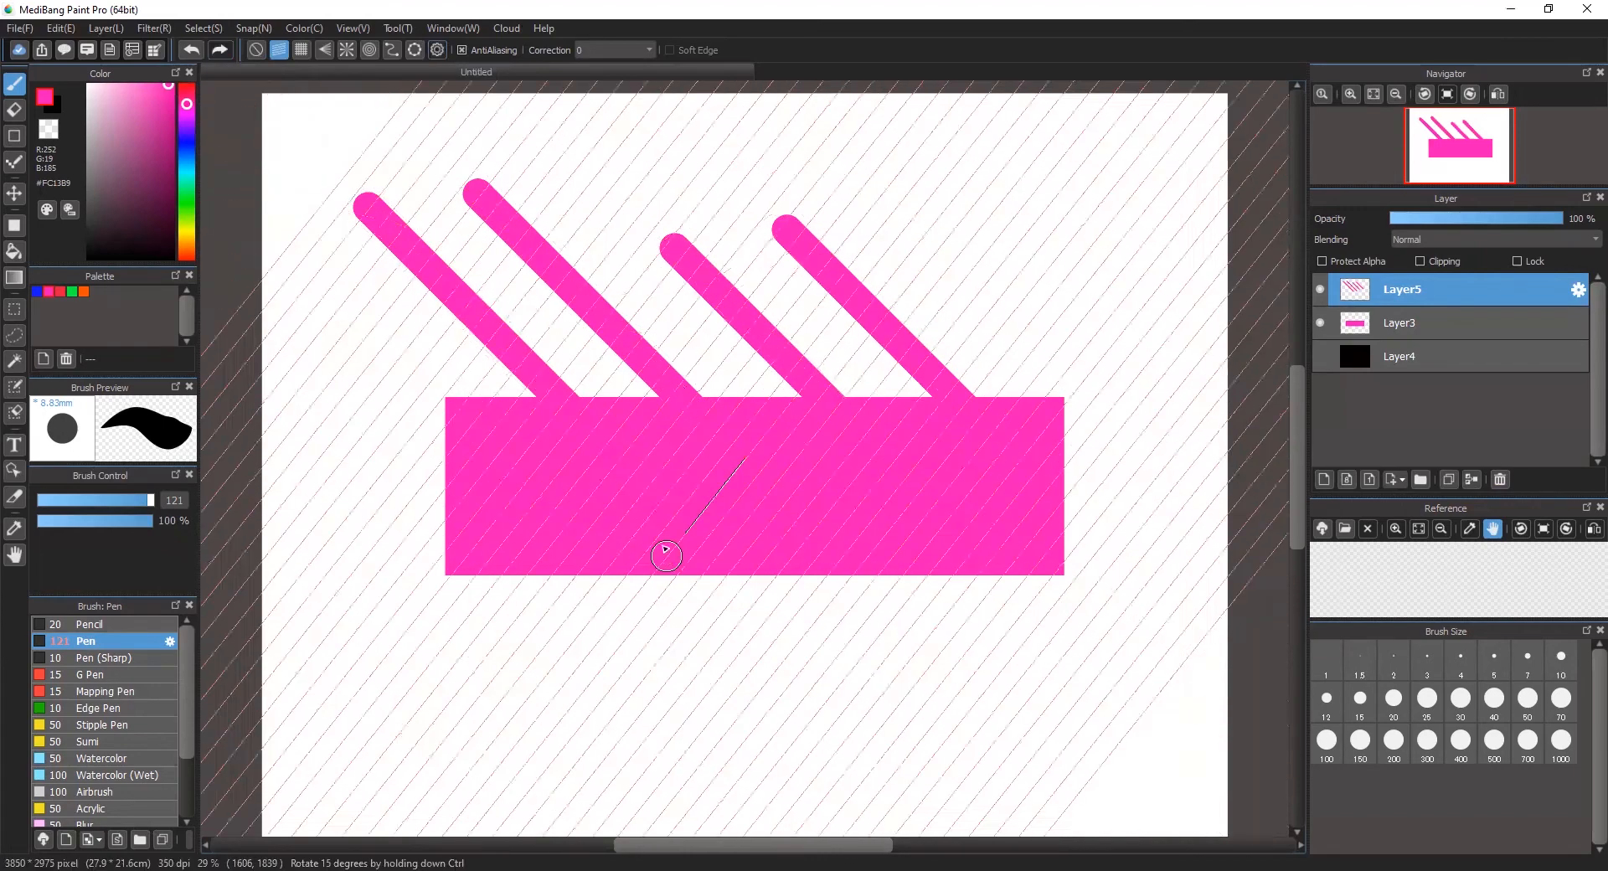
{"action": "left_click_drag", "start_coordinate": [667, 556], "coordinate": [531, 419]}
{"action": "left_click_drag", "start_coordinate": [538, 475], "coordinate": [539, 550]}
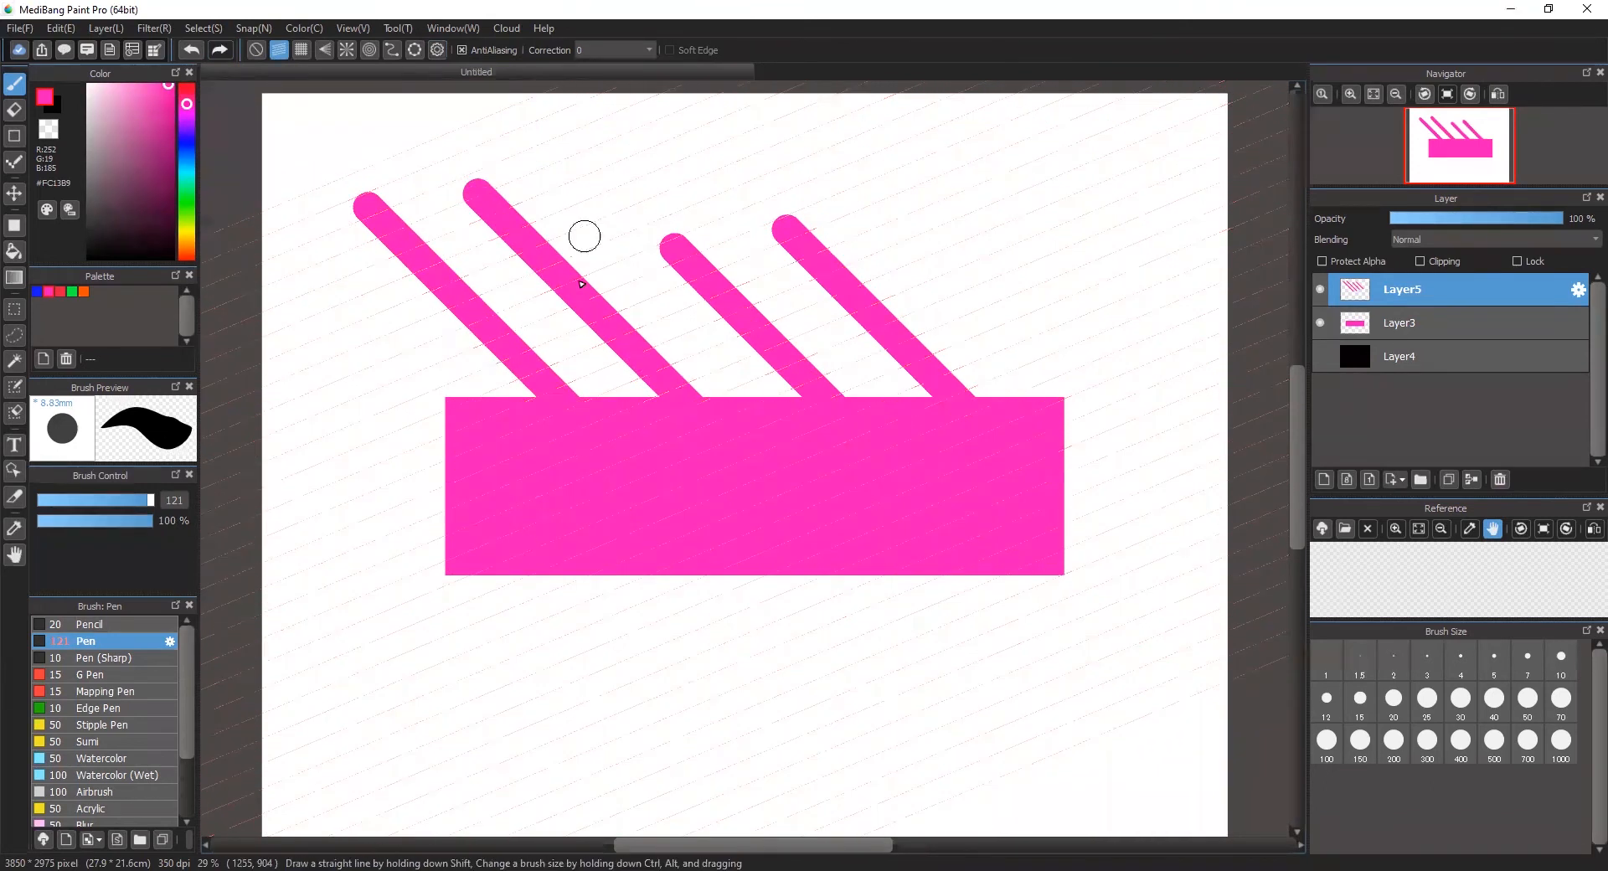
{"action": "left_click_drag", "start_coordinate": [855, 525], "coordinate": [585, 703]}
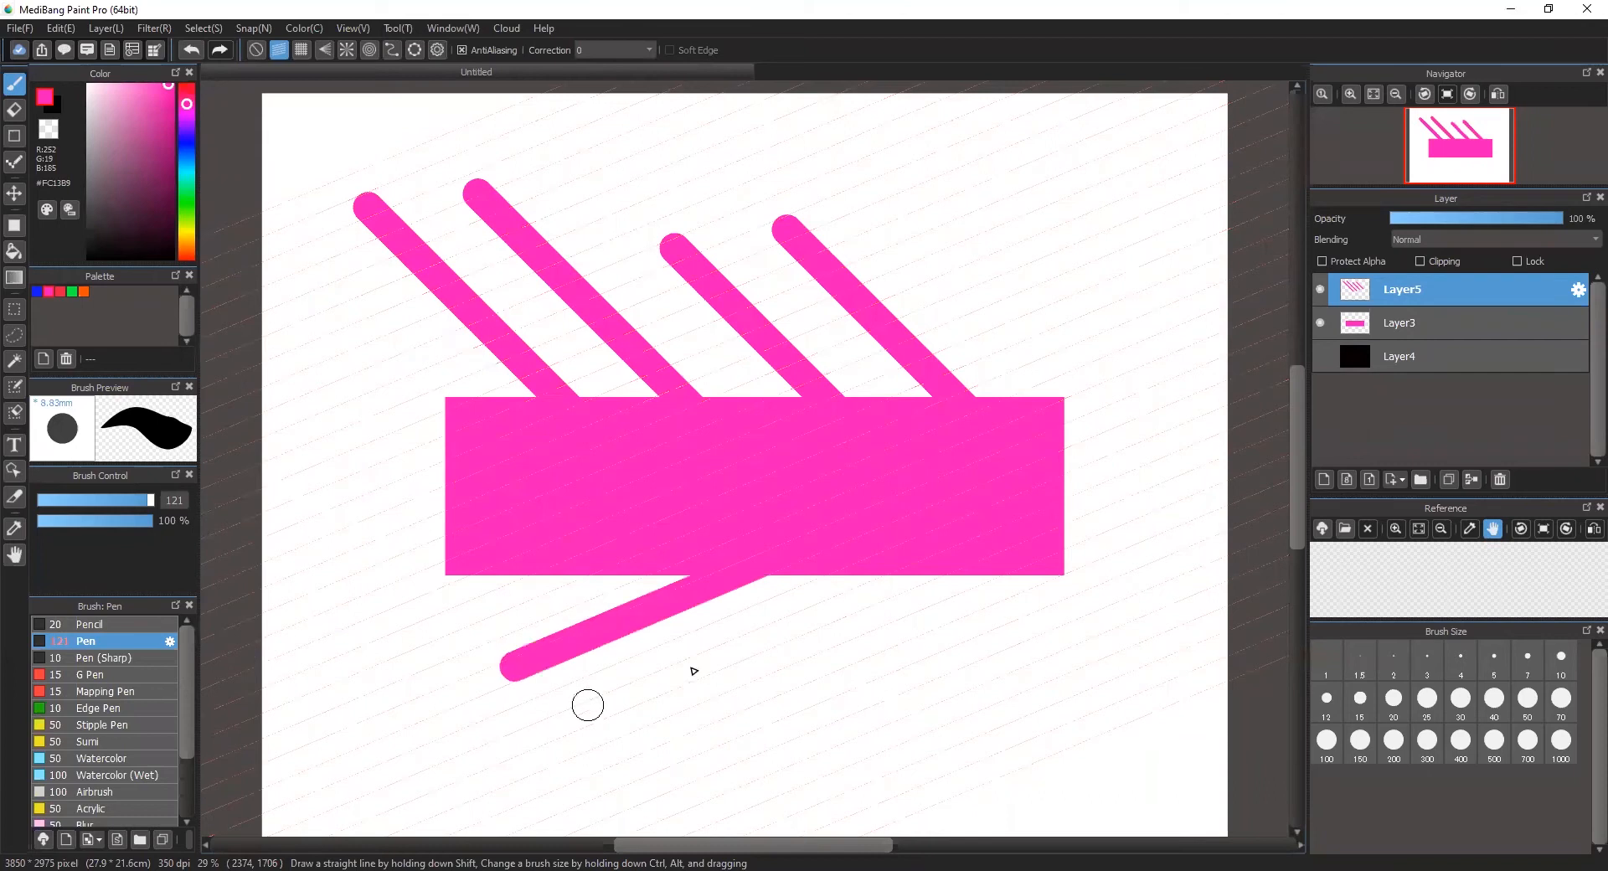
{"action": "left_click_drag", "start_coordinate": [889, 558], "coordinate": [636, 744]}
{"action": "left_click_drag", "start_coordinate": [997, 586], "coordinate": [830, 724]}
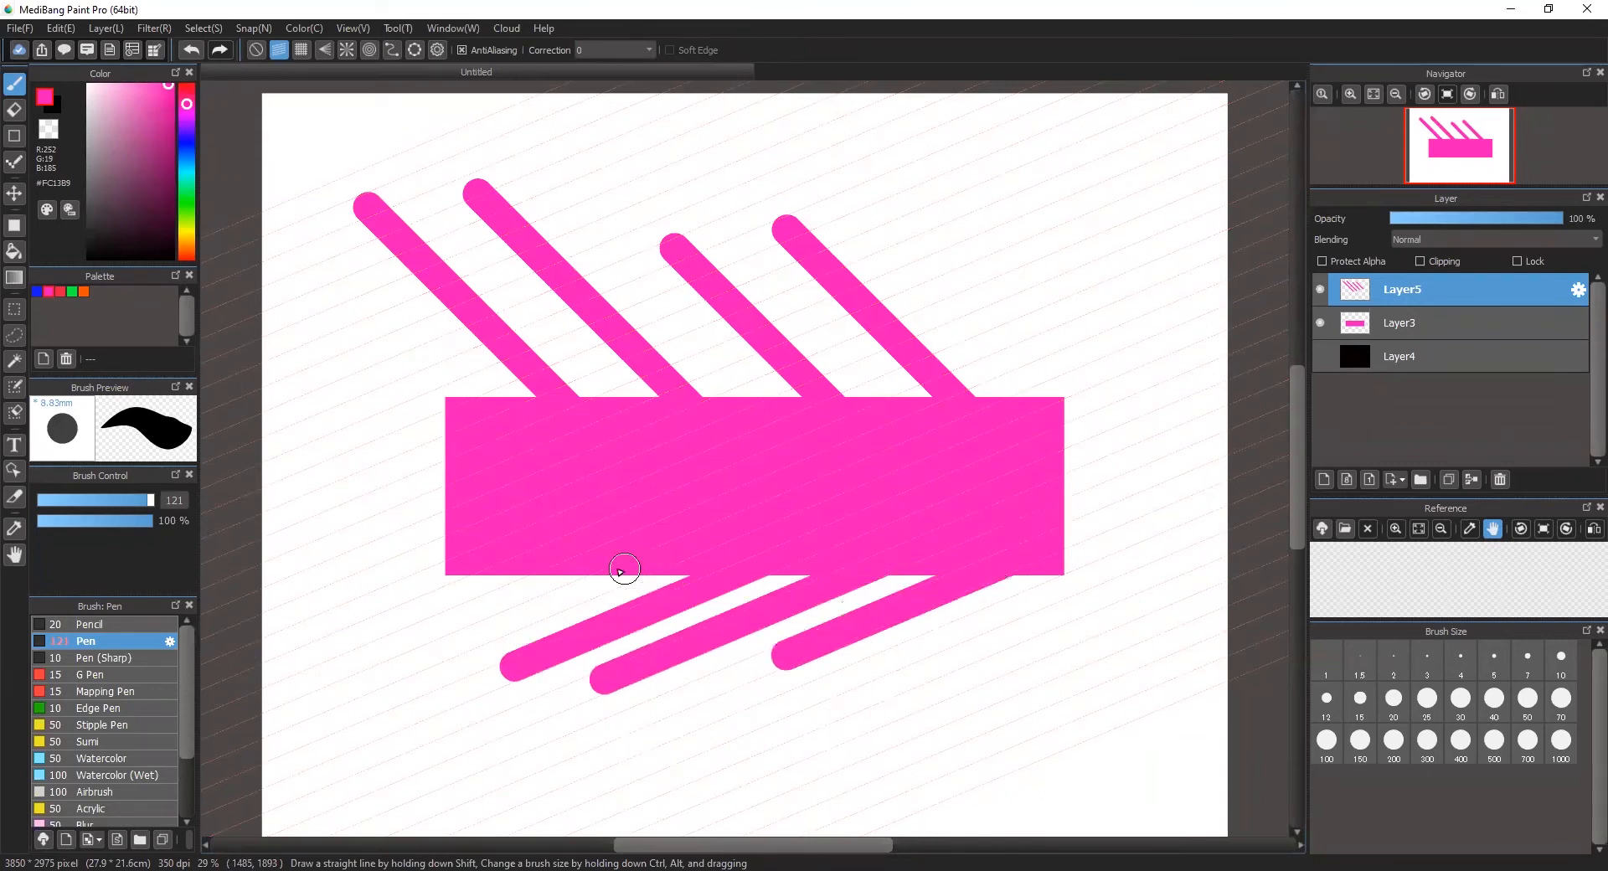
{"action": "left_click_drag", "start_coordinate": [528, 594], "coordinate": [352, 656]}
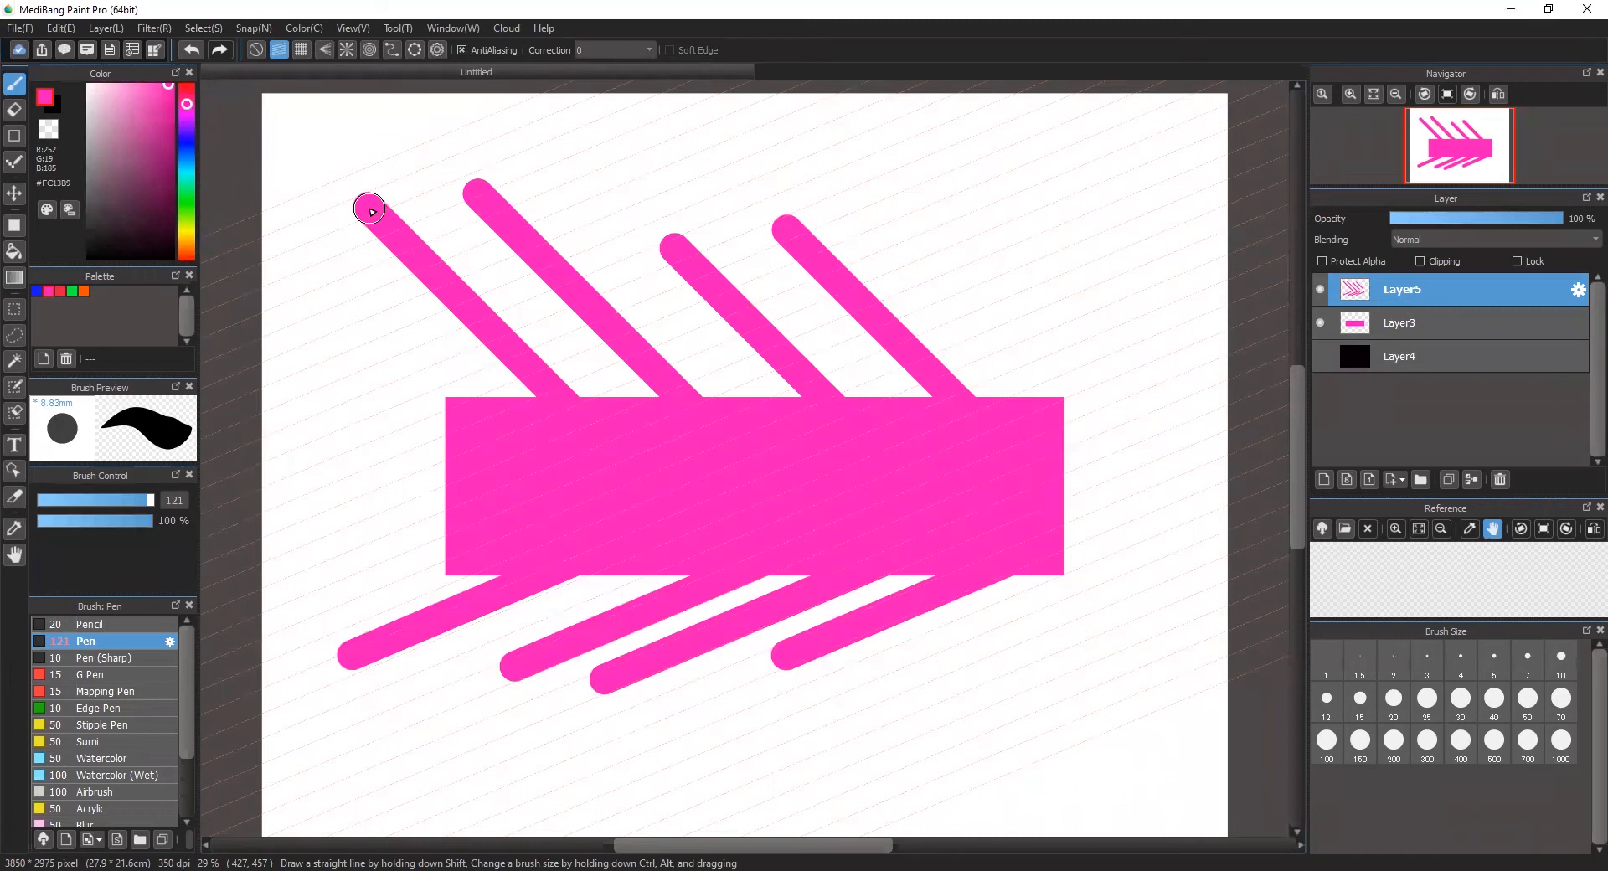
Step: Paint a short snapped stroke down-left from the upper end of each of the four diagonal strokes above the rectangle
{"action": "left_click_drag", "start_coordinate": [369, 205], "coordinate": [266, 255]}
{"action": "left_click_drag", "start_coordinate": [475, 191], "coordinate": [381, 239]}
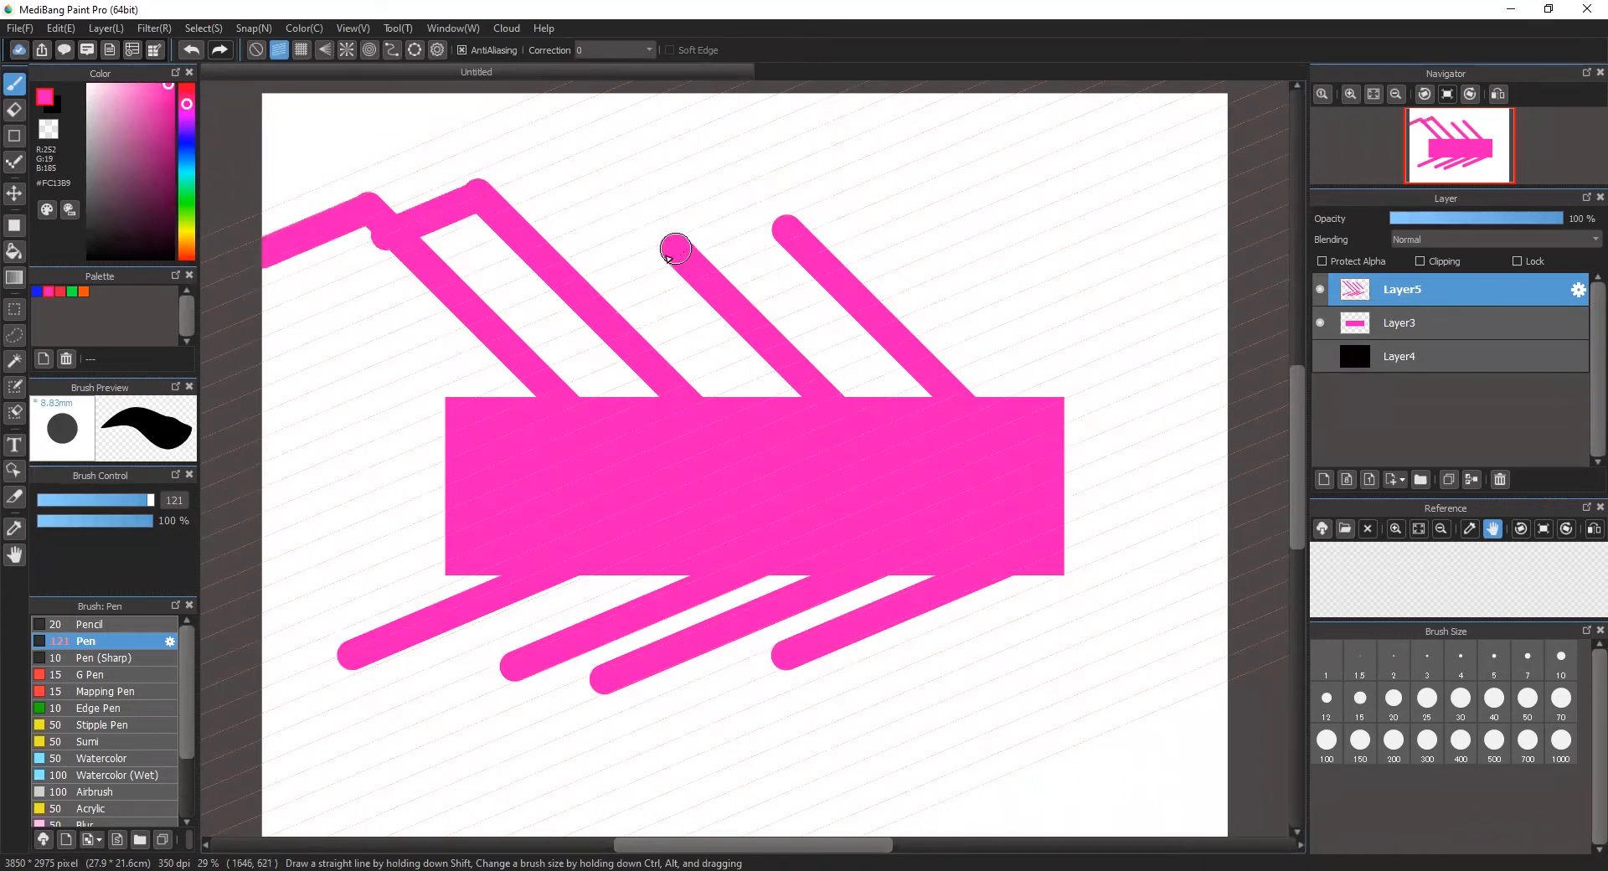
{"action": "left_click_drag", "start_coordinate": [675, 242], "coordinate": [549, 302]}
{"action": "left_click_drag", "start_coordinate": [787, 223], "coordinate": [677, 277]}
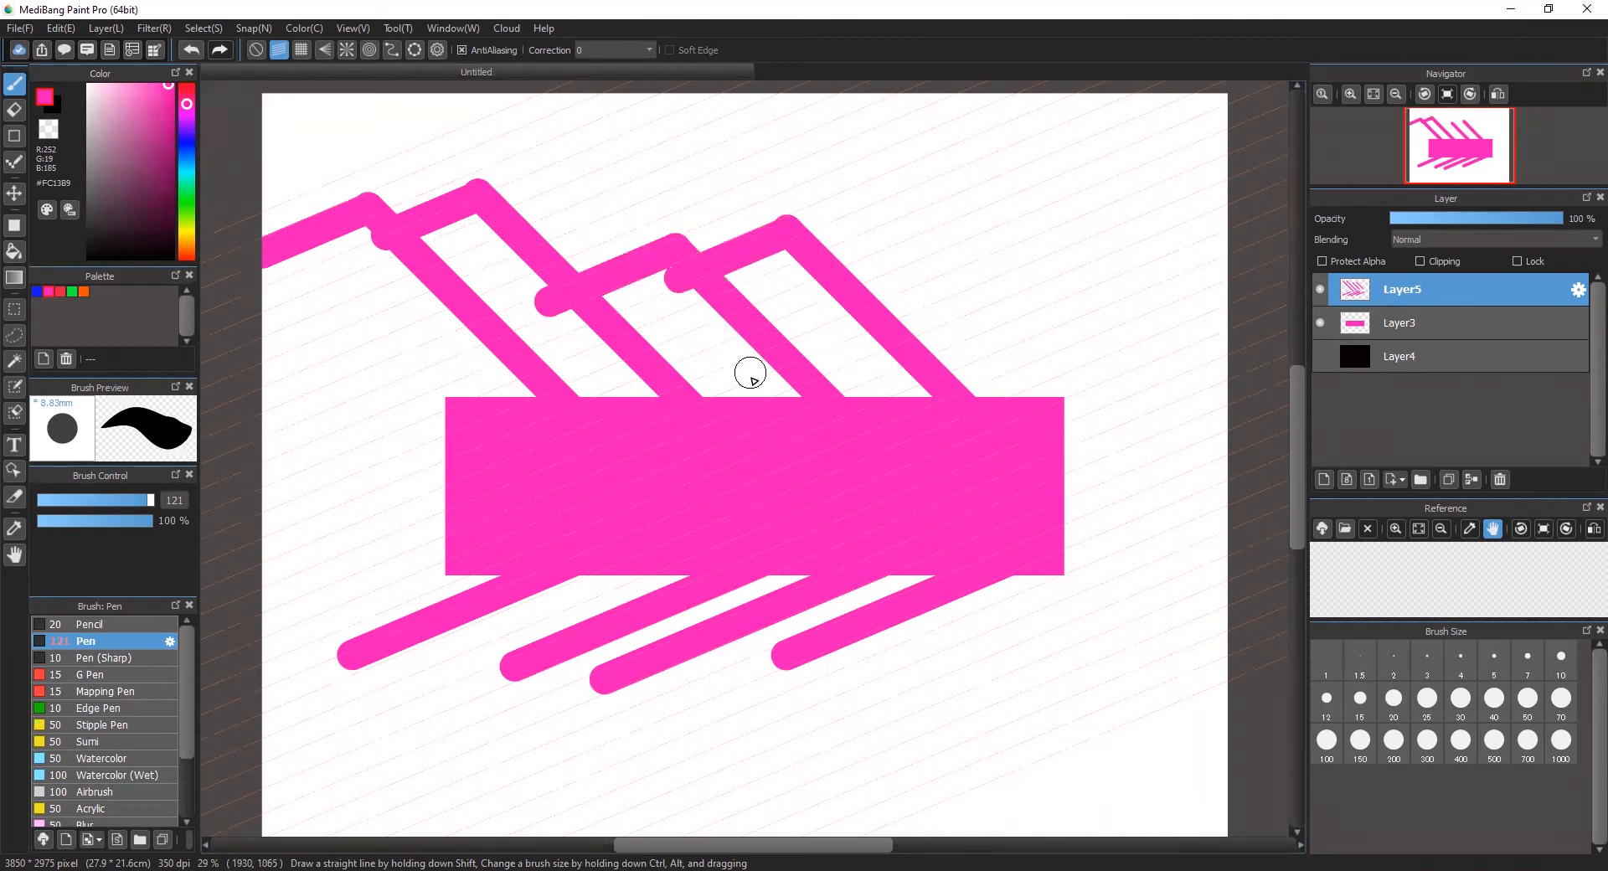
Step: Change the parallel snap angle to slope gently down to the right and paint strokes up-left from the four lower stroke ends
{"action": "left_click", "coordinate": [438, 51]}
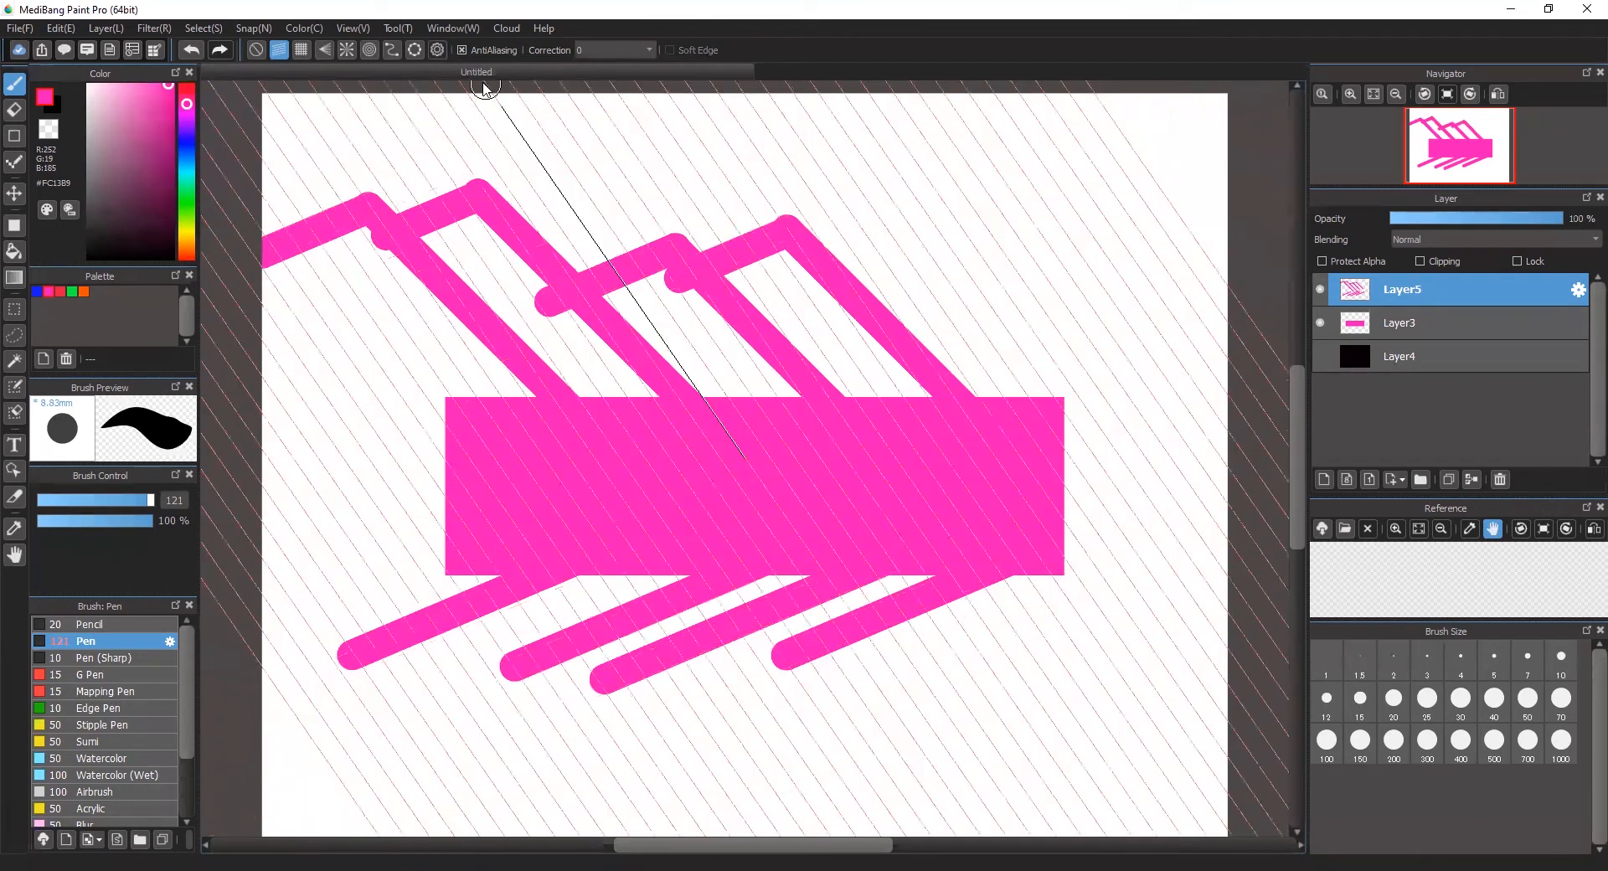
{"action": "left_click", "coordinate": [1012, 593]}
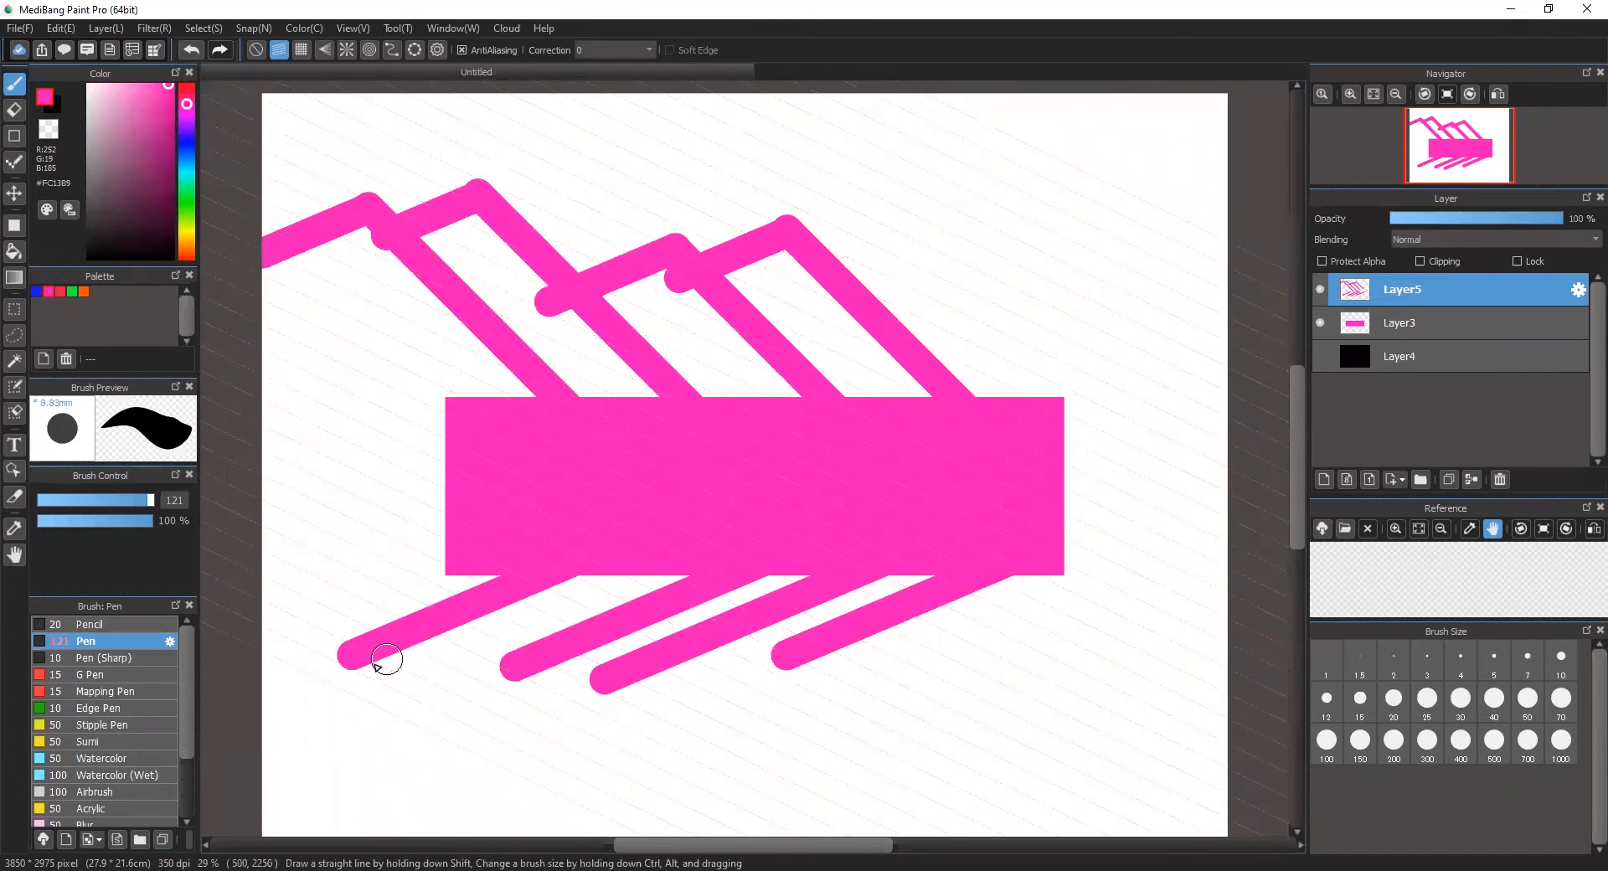
{"action": "mouse_move", "coordinate": [356, 656]}
{"action": "left_mouse_down"}
{"action": "mouse_move", "coordinate": [333, 618]}
{"action": "mouse_move", "coordinate": [266, 601]}
{"action": "left_mouse_up"}
{"action": "left_click_drag", "start_coordinate": [518, 670], "coordinate": [394, 608]}
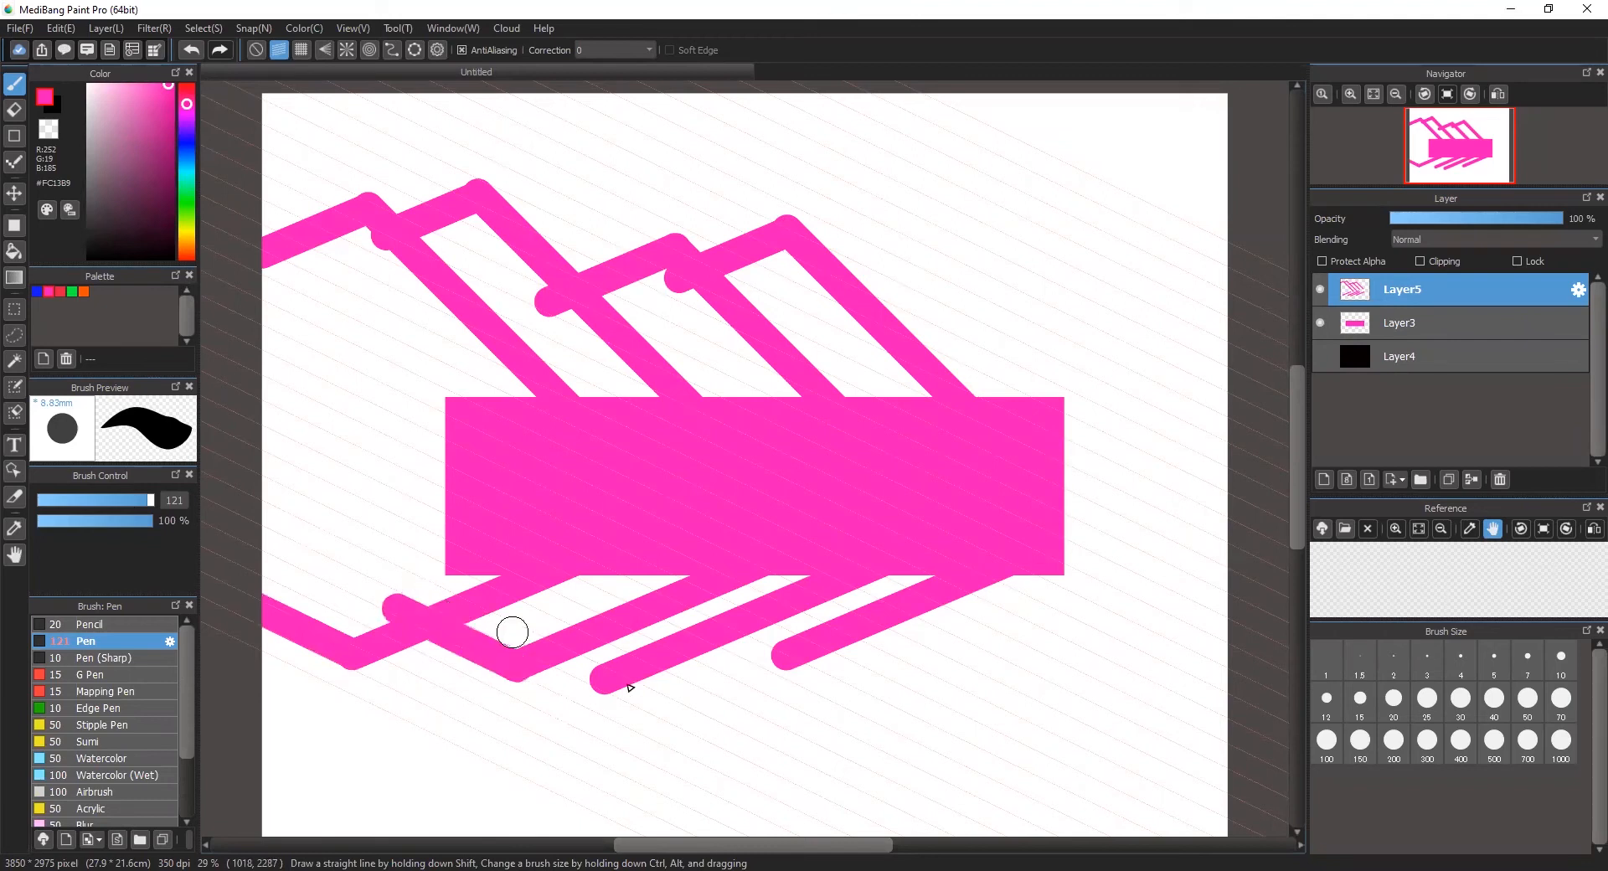
{"action": "left_click_drag", "start_coordinate": [606, 680], "coordinate": [474, 621]}
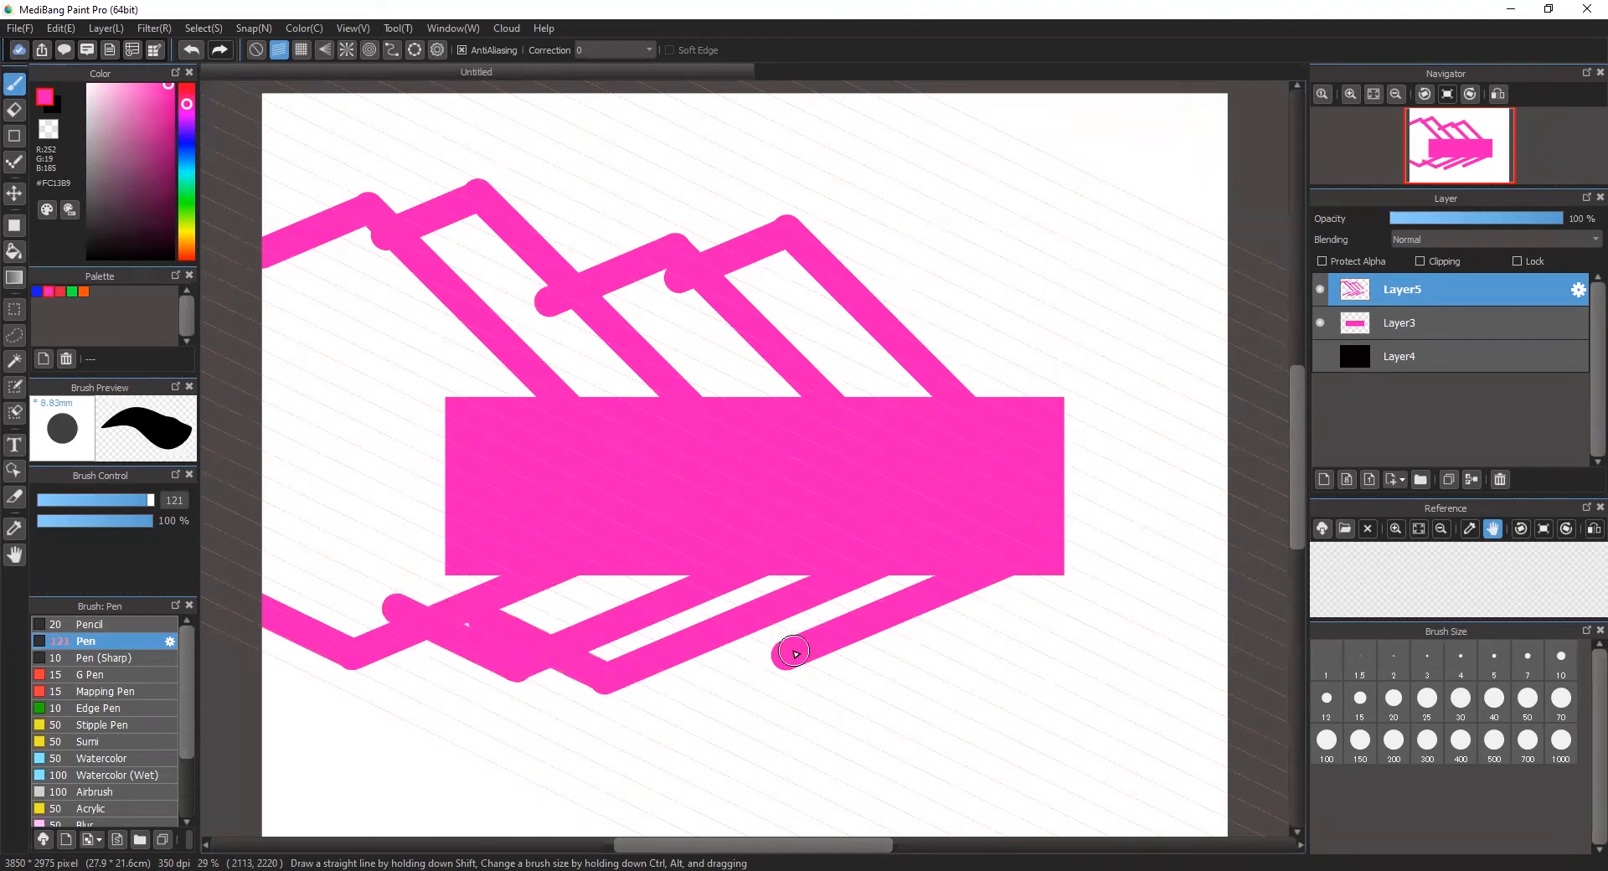
{"action": "left_click_drag", "start_coordinate": [791, 653], "coordinate": [662, 587]}
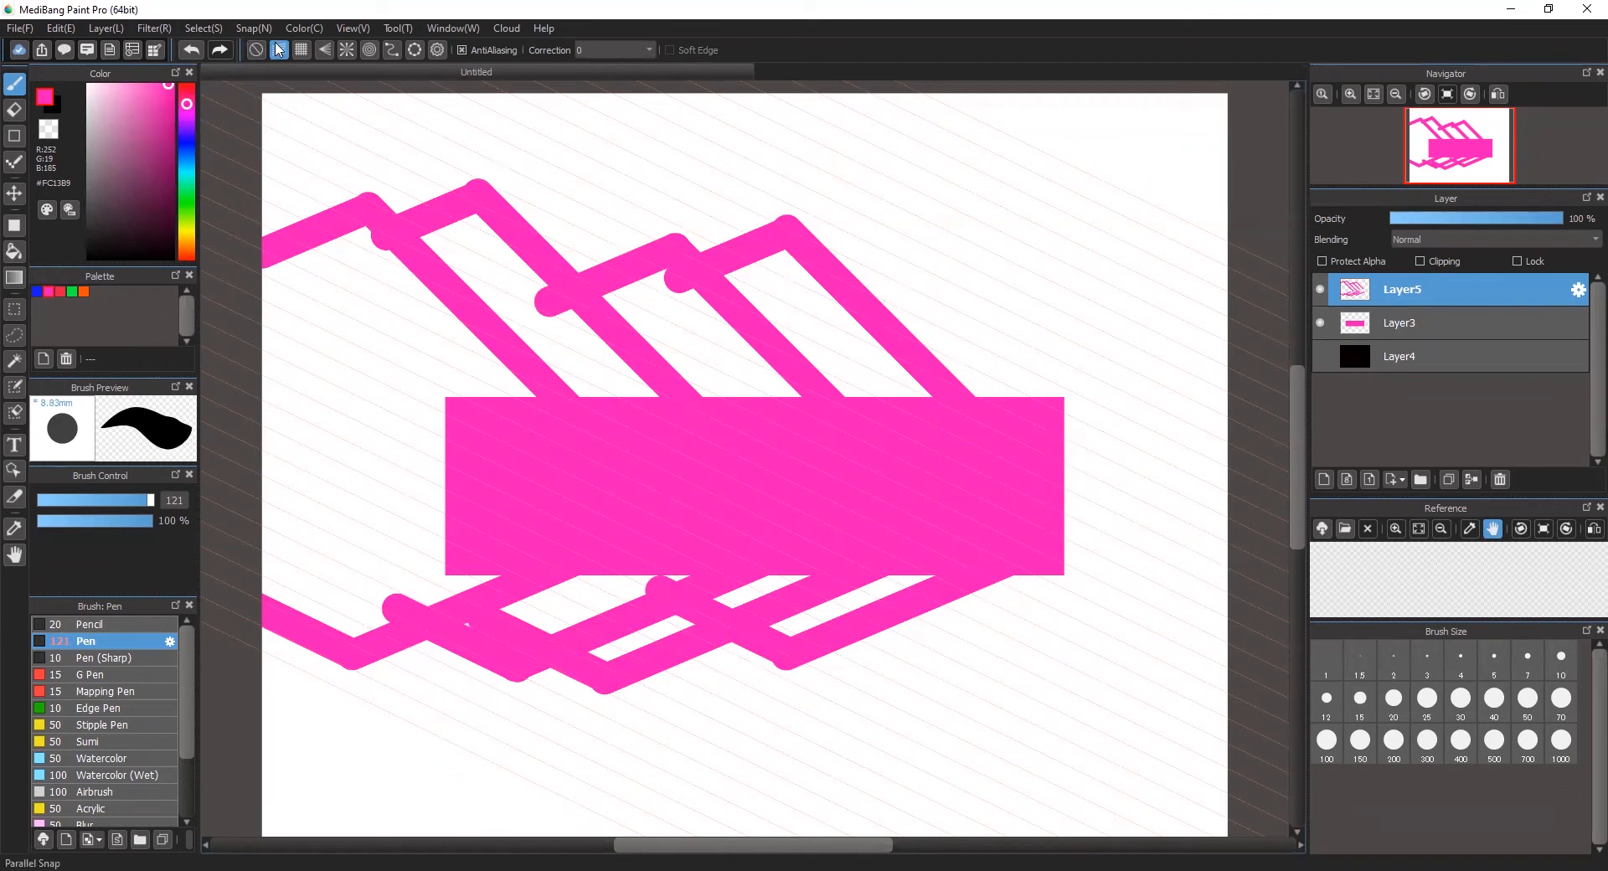
Step: Replace the stroke layer with a new empty layer and paint a connected outline of horizontal and vertical strokes with crisscross snap above the rectangle
{"action": "left_click", "coordinate": [1500, 479]}
{"action": "left_click", "coordinate": [1324, 481]}
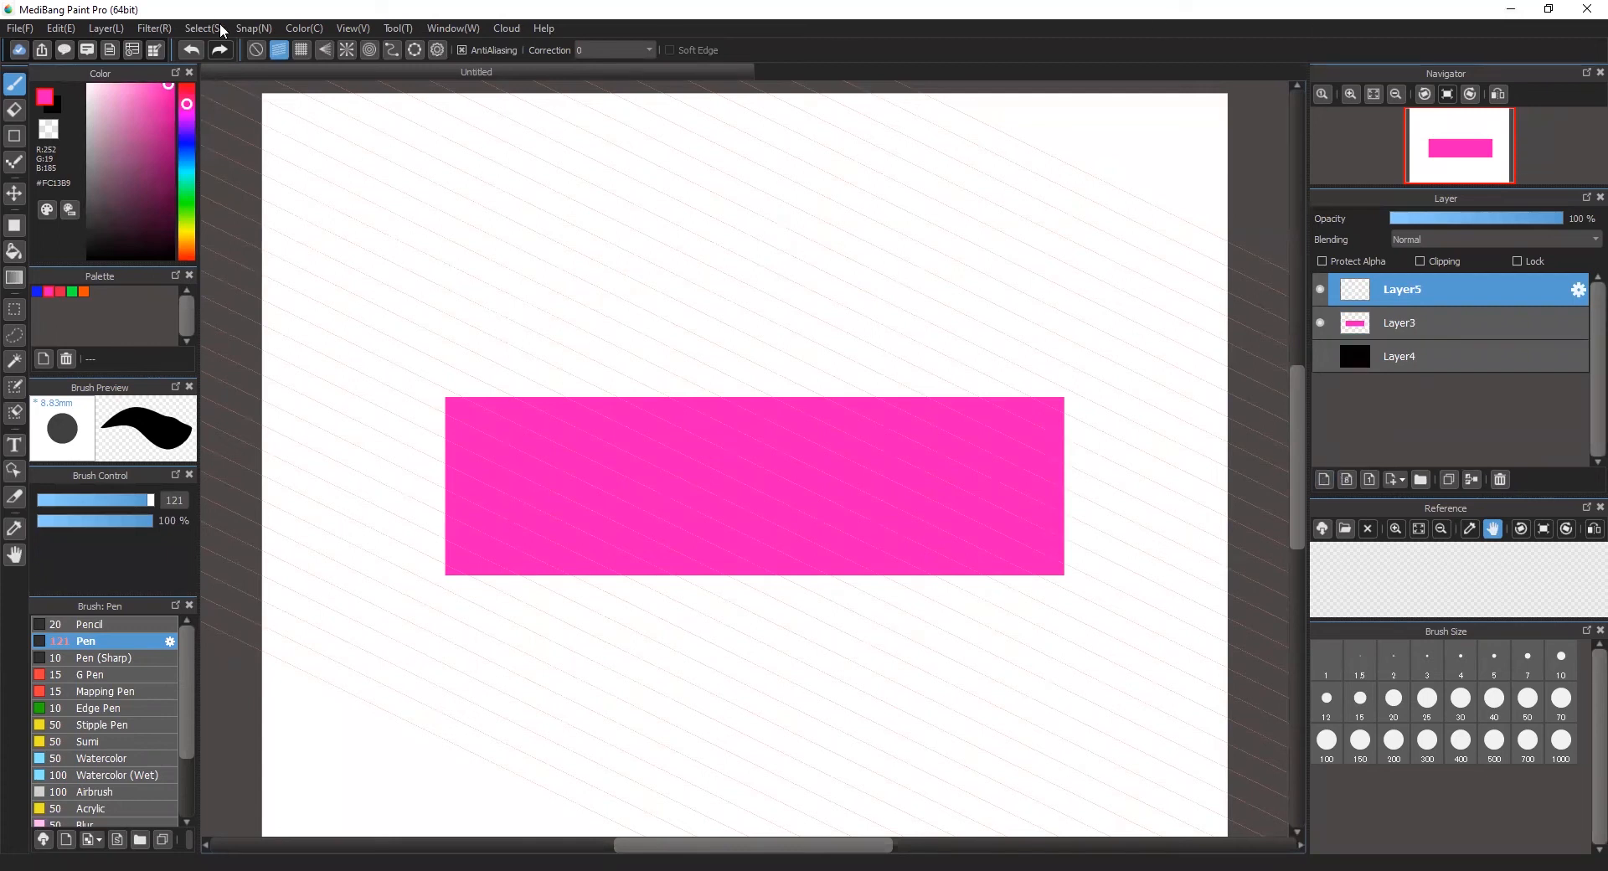
{"action": "left_click", "coordinate": [301, 51]}
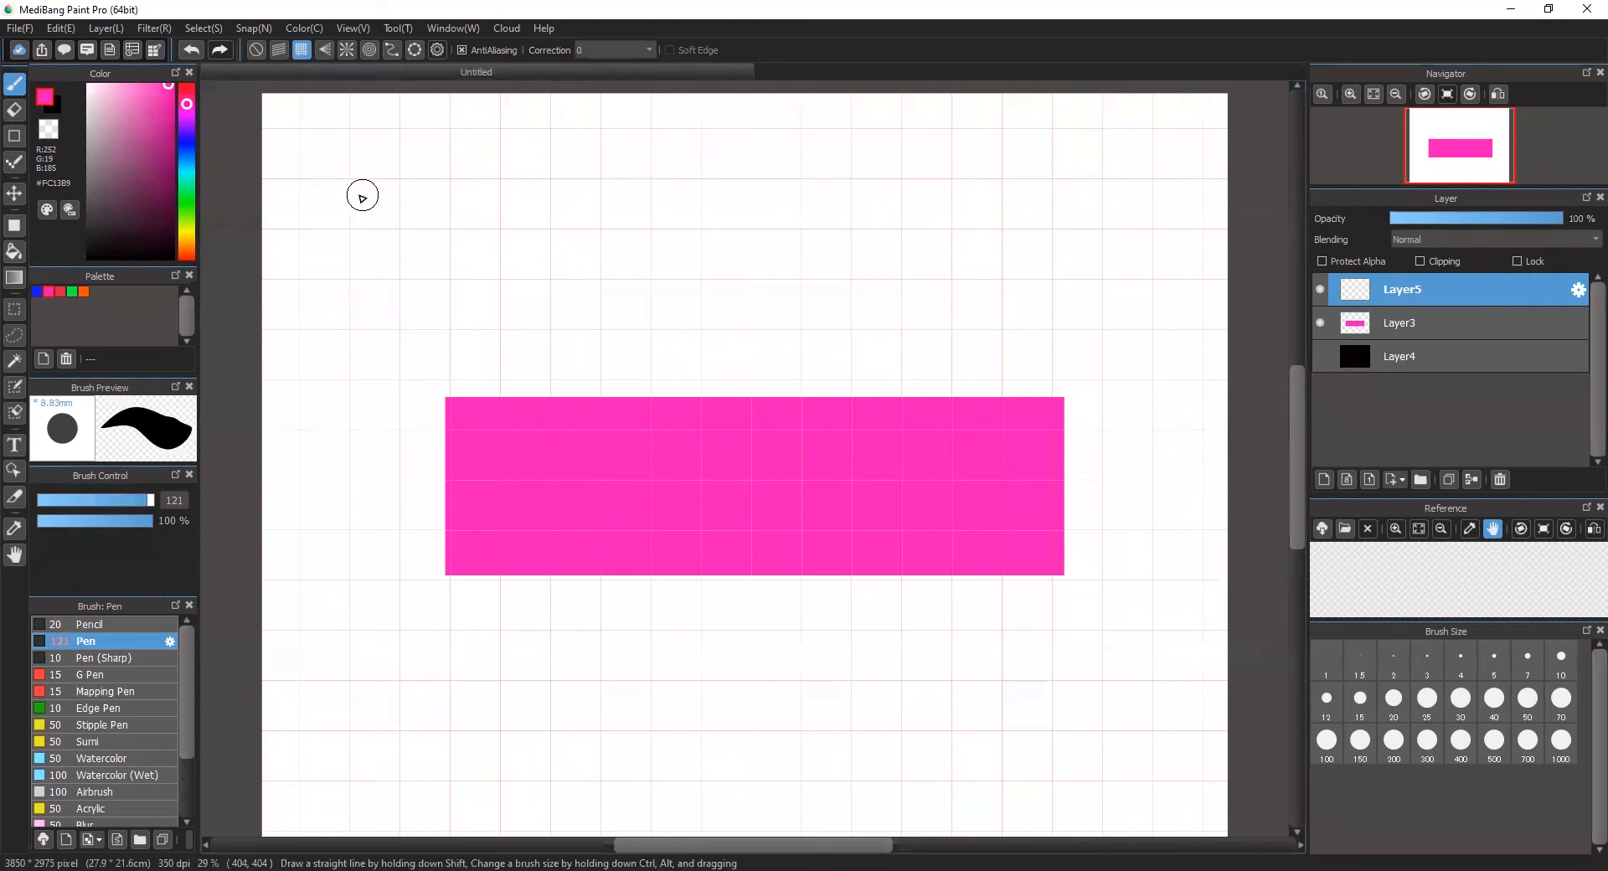
{"action": "mouse_move", "coordinate": [403, 180]}
{"action": "left_mouse_down"}
{"action": "mouse_move", "coordinate": [413, 288]}
{"action": "mouse_move", "coordinate": [544, 300]}
{"action": "mouse_move", "coordinate": [550, 228]}
{"action": "mouse_move", "coordinate": [531, 217]}
{"action": "mouse_move", "coordinate": [538, 234]}
{"action": "mouse_move", "coordinate": [644, 249]}
{"action": "mouse_move", "coordinate": [650, 228]}
{"action": "mouse_move", "coordinate": [653, 357]}
{"action": "mouse_move", "coordinate": [334, 316]}
{"action": "mouse_move", "coordinate": [349, 343]}
{"action": "mouse_move", "coordinate": [330, 353]}
{"action": "mouse_move", "coordinate": [352, 126]}
{"action": "mouse_move", "coordinate": [336, 124]}
{"action": "mouse_move", "coordinate": [425, 130]}
{"action": "left_mouse_up"}
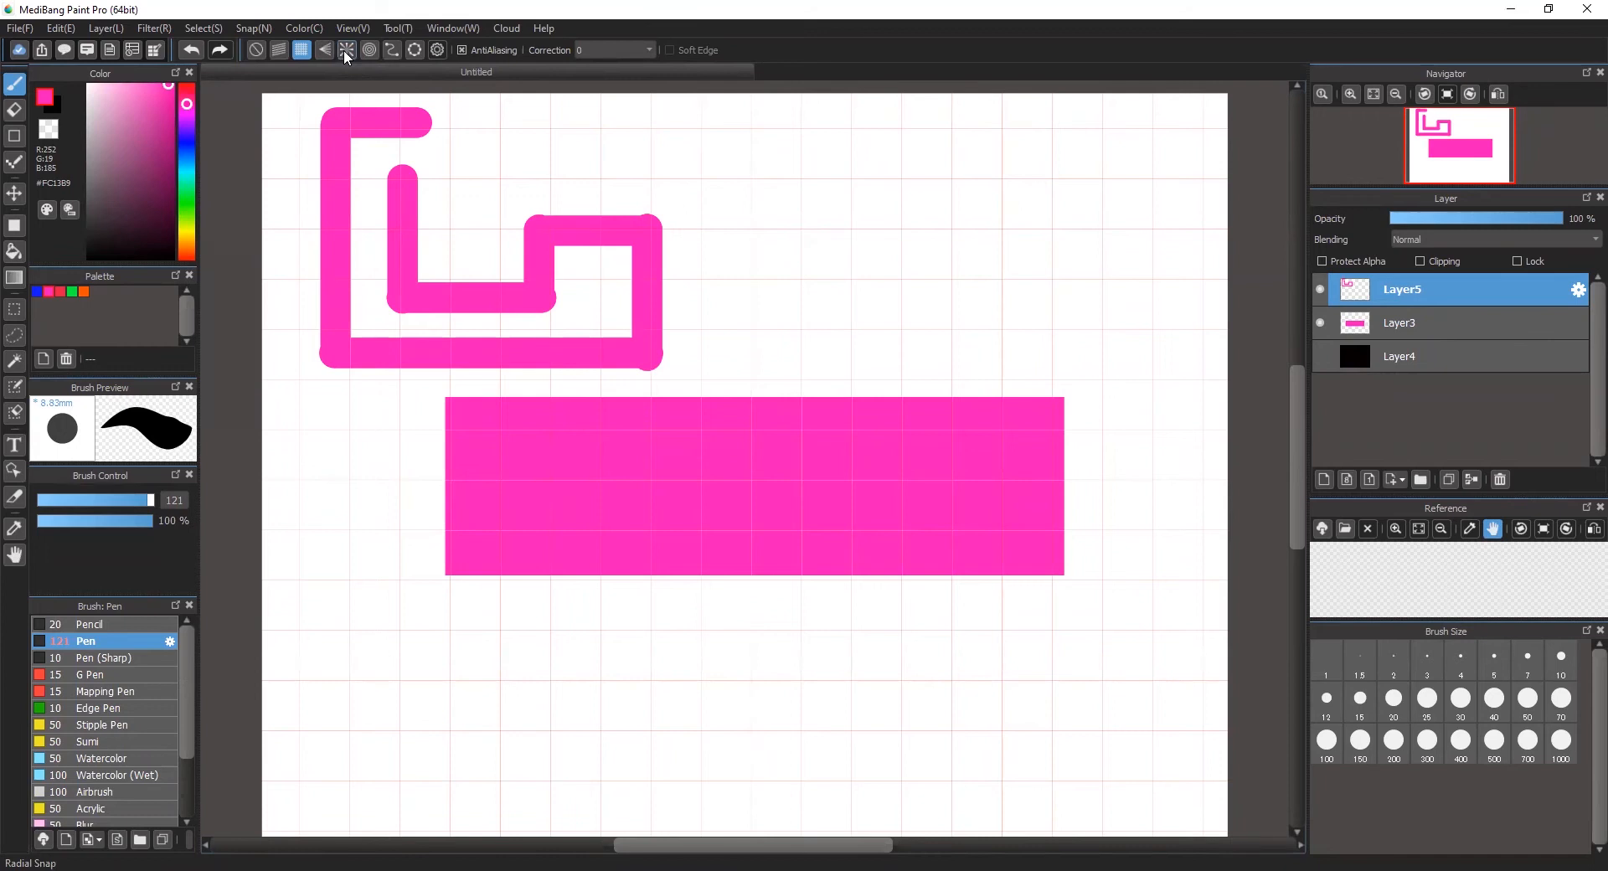
Step: With Radial Snap enabled, paint nine strokes fanning out from the canvas's upper-left corner around the rectangle's lower and right sides
{"action": "left_click", "coordinate": [345, 49]}
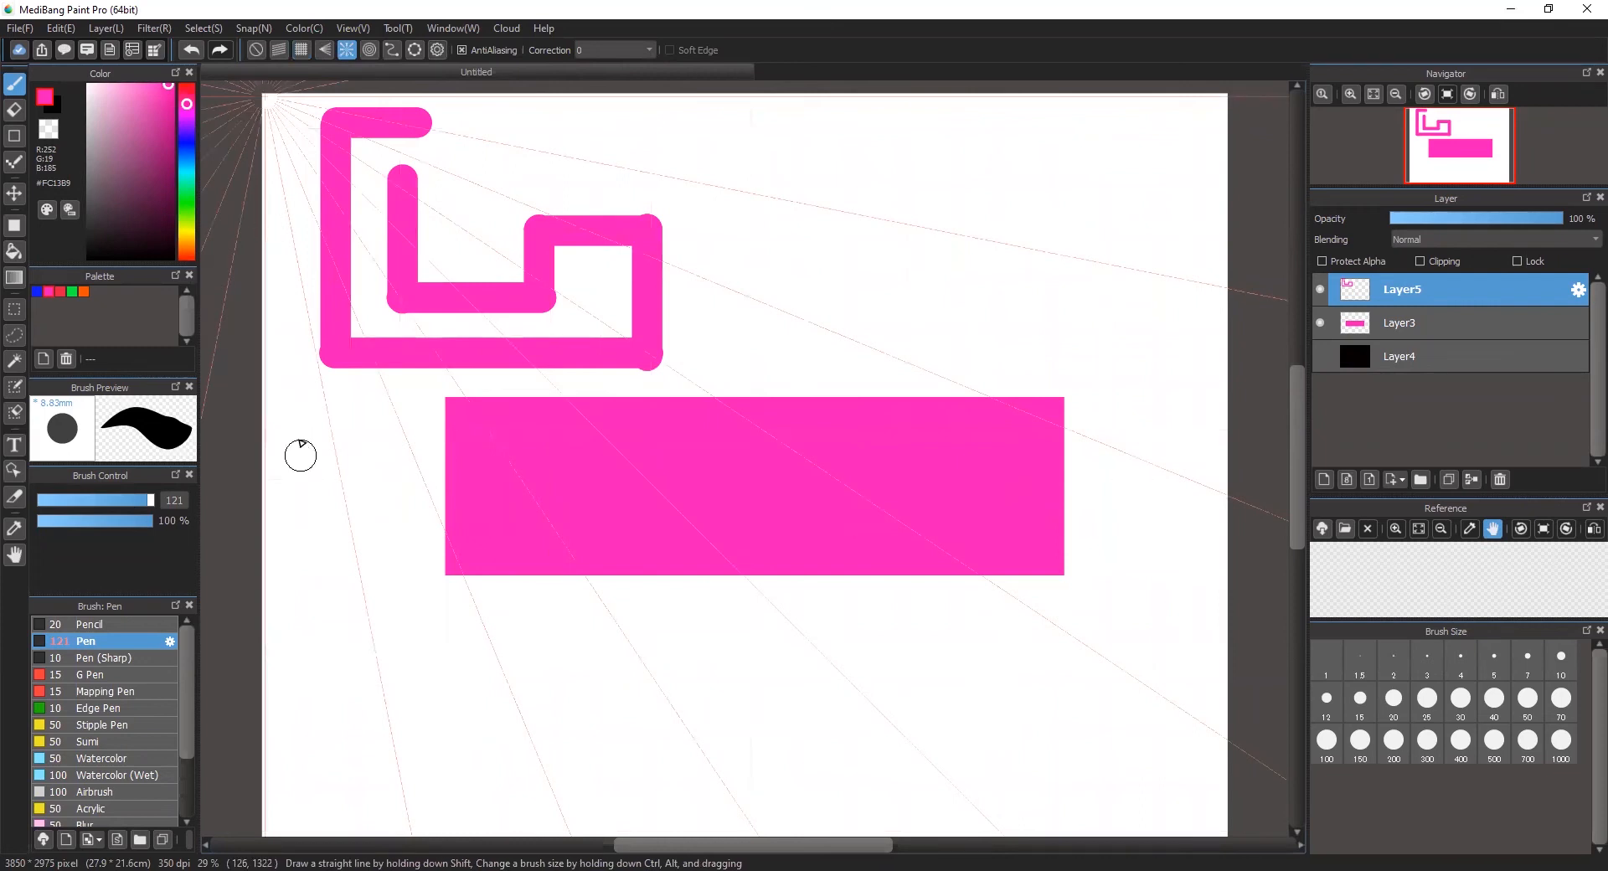
{"action": "left_click_drag", "start_coordinate": [324, 426], "coordinate": [385, 785]}
{"action": "left_click_drag", "start_coordinate": [402, 563], "coordinate": [484, 836]}
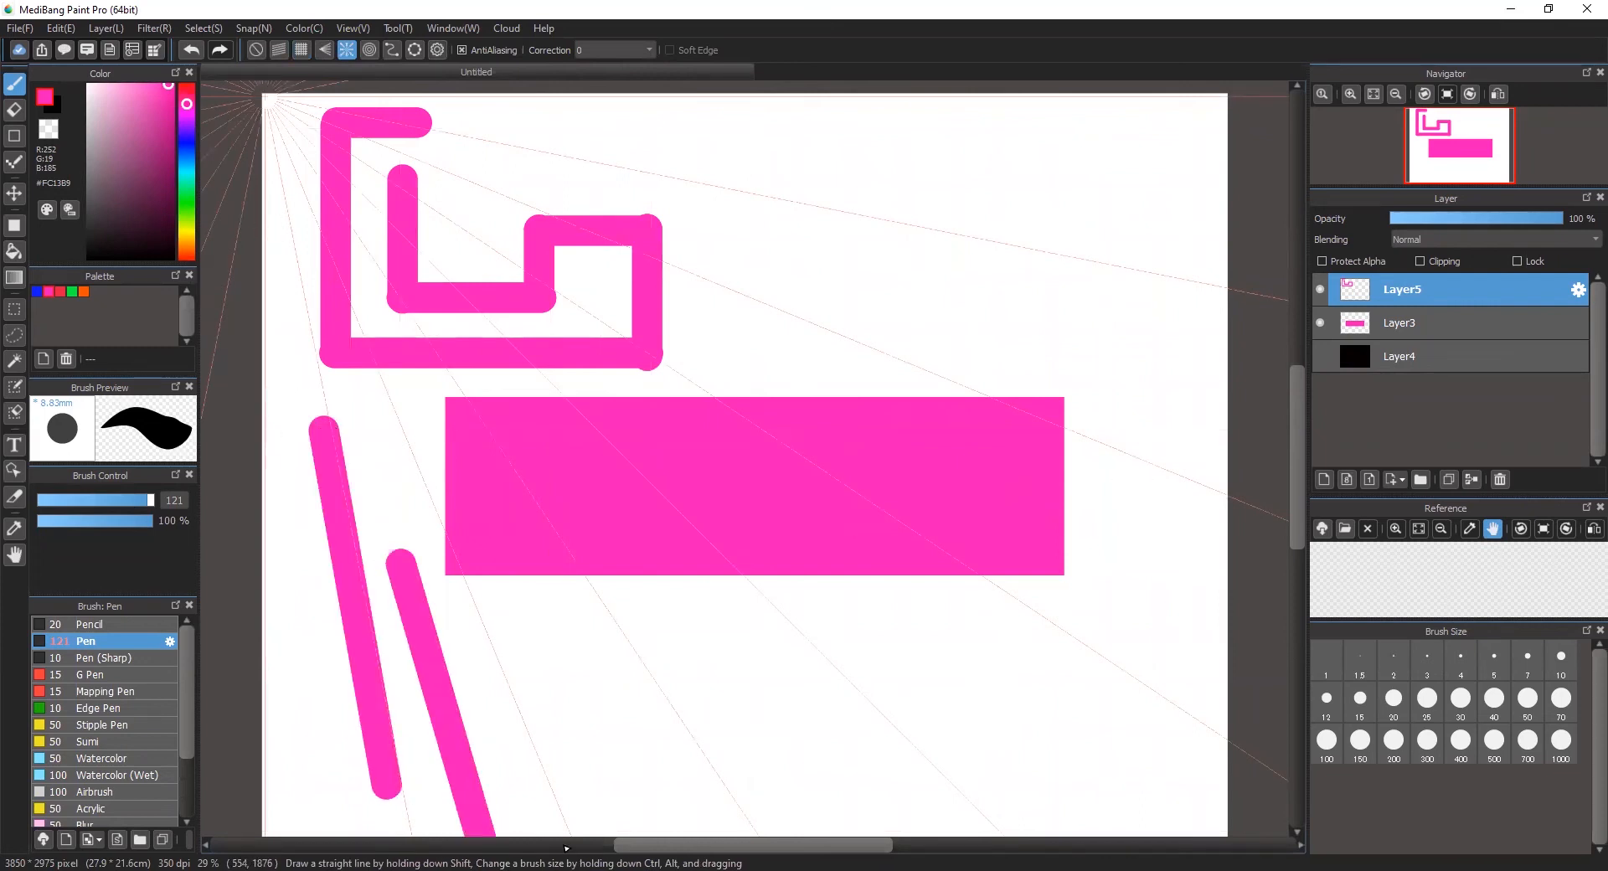
{"action": "left_click_drag", "start_coordinate": [495, 588], "coordinate": [616, 836]}
{"action": "left_click_drag", "start_coordinate": [599, 634], "coordinate": [737, 836]}
{"action": "left_click", "coordinate": [694, 614]}
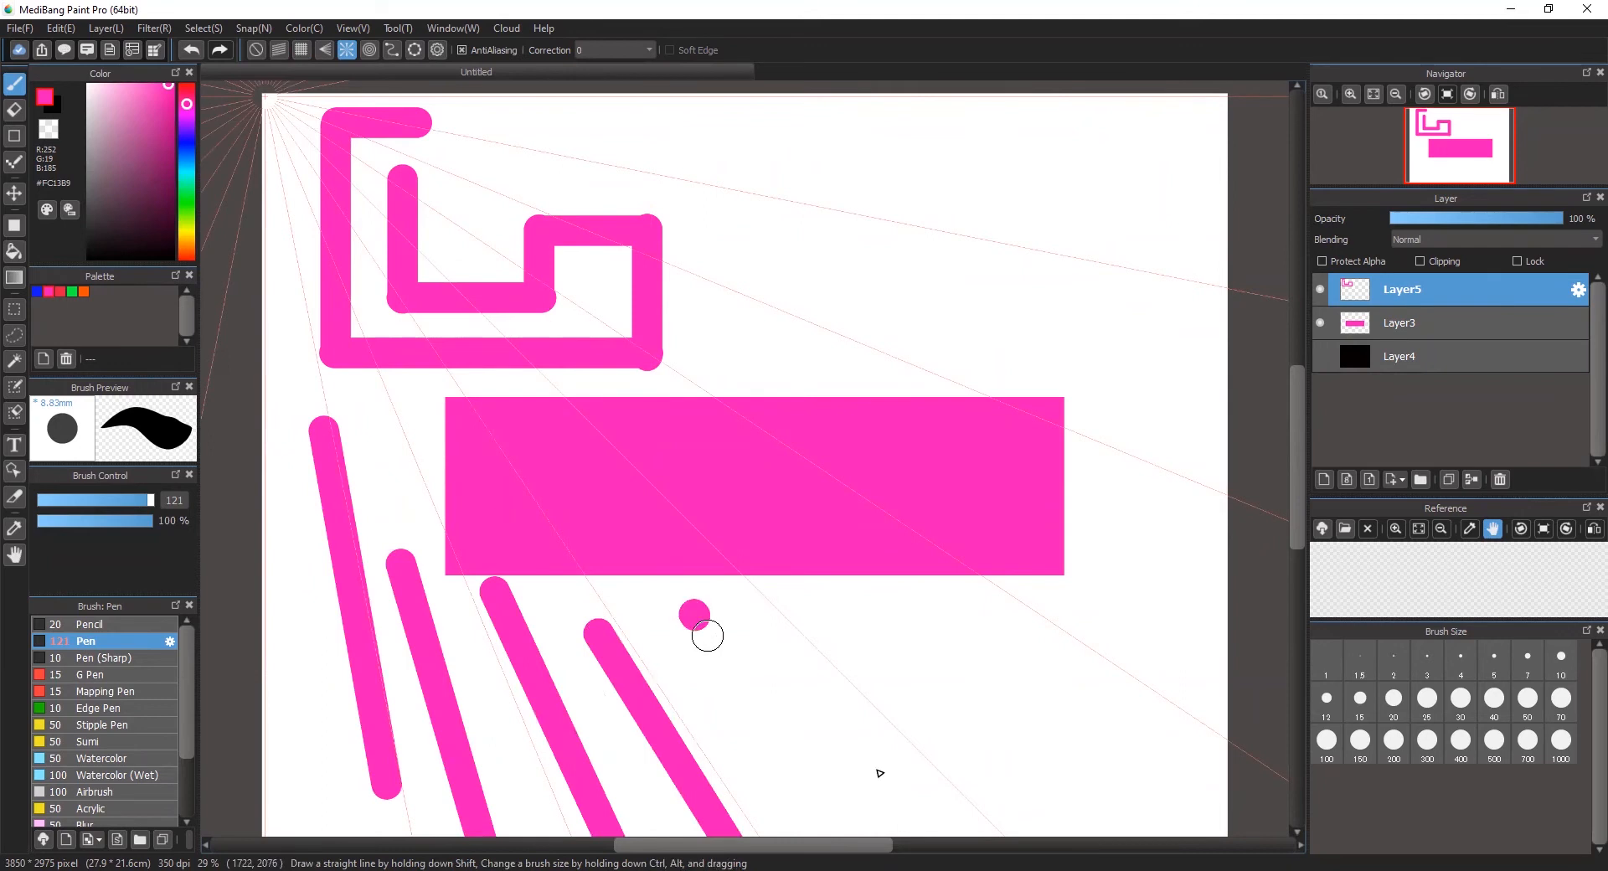
{"action": "left_click_drag", "start_coordinate": [693, 614], "coordinate": [884, 827]}
{"action": "left_click_drag", "start_coordinate": [814, 615], "coordinate": [1059, 831]}
{"action": "mouse_move", "coordinate": [926, 630]}
{"action": "left_mouse_down"}
{"action": "mouse_move", "coordinate": [1142, 786]}
{"action": "mouse_move", "coordinate": [1139, 803]}
{"action": "left_mouse_up"}
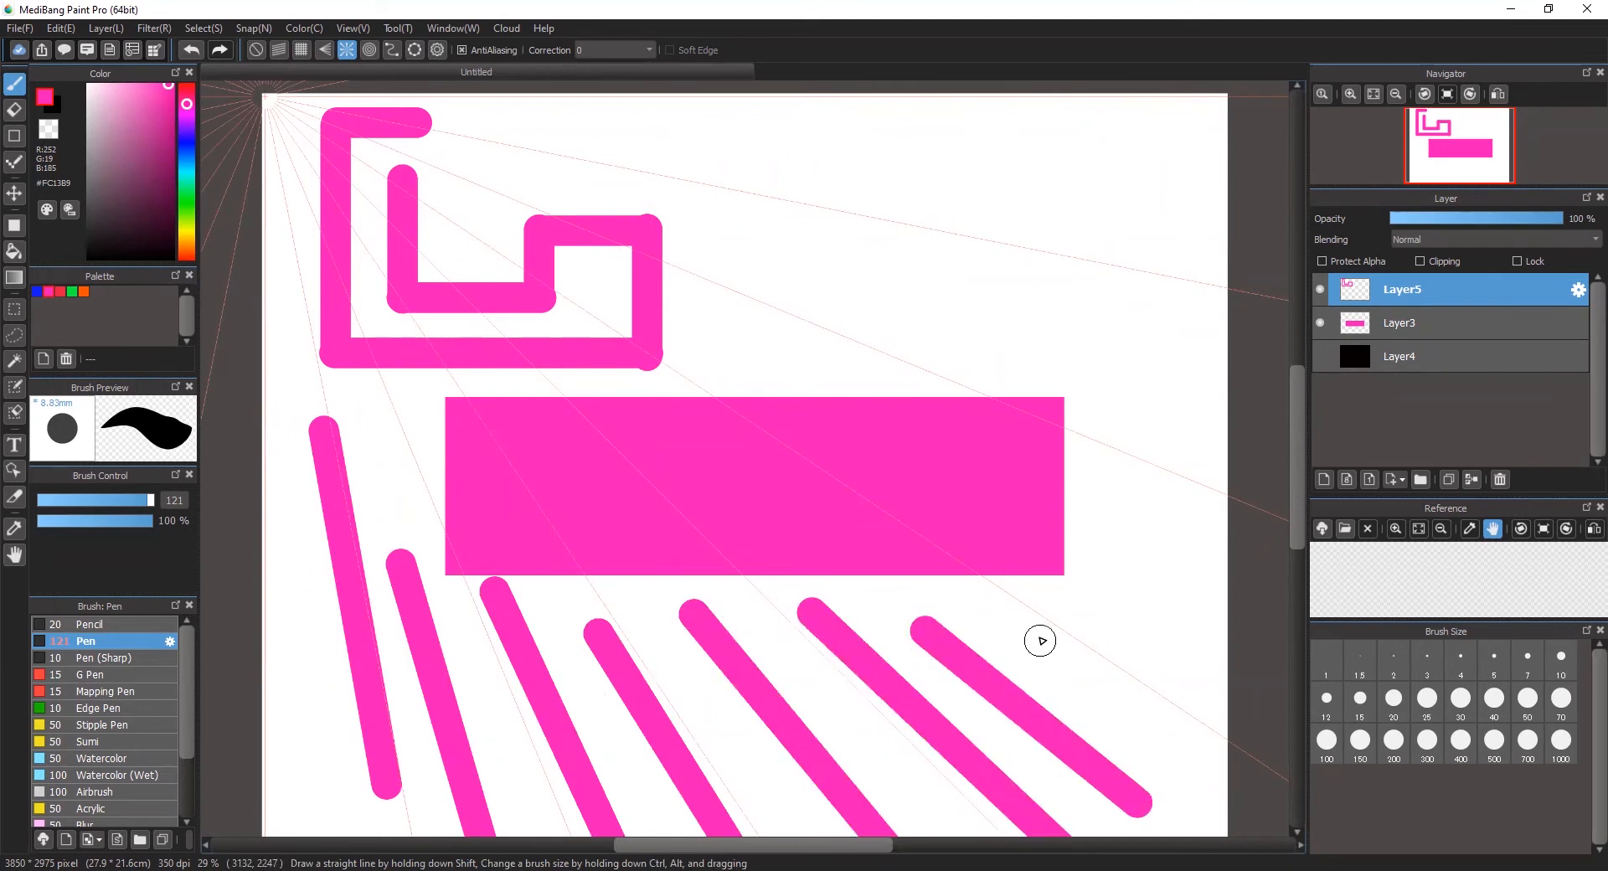
{"action": "left_click_drag", "start_coordinate": [1041, 641], "coordinate": [1231, 787]}
{"action": "left_click_drag", "start_coordinate": [1109, 544], "coordinate": [1220, 646]}
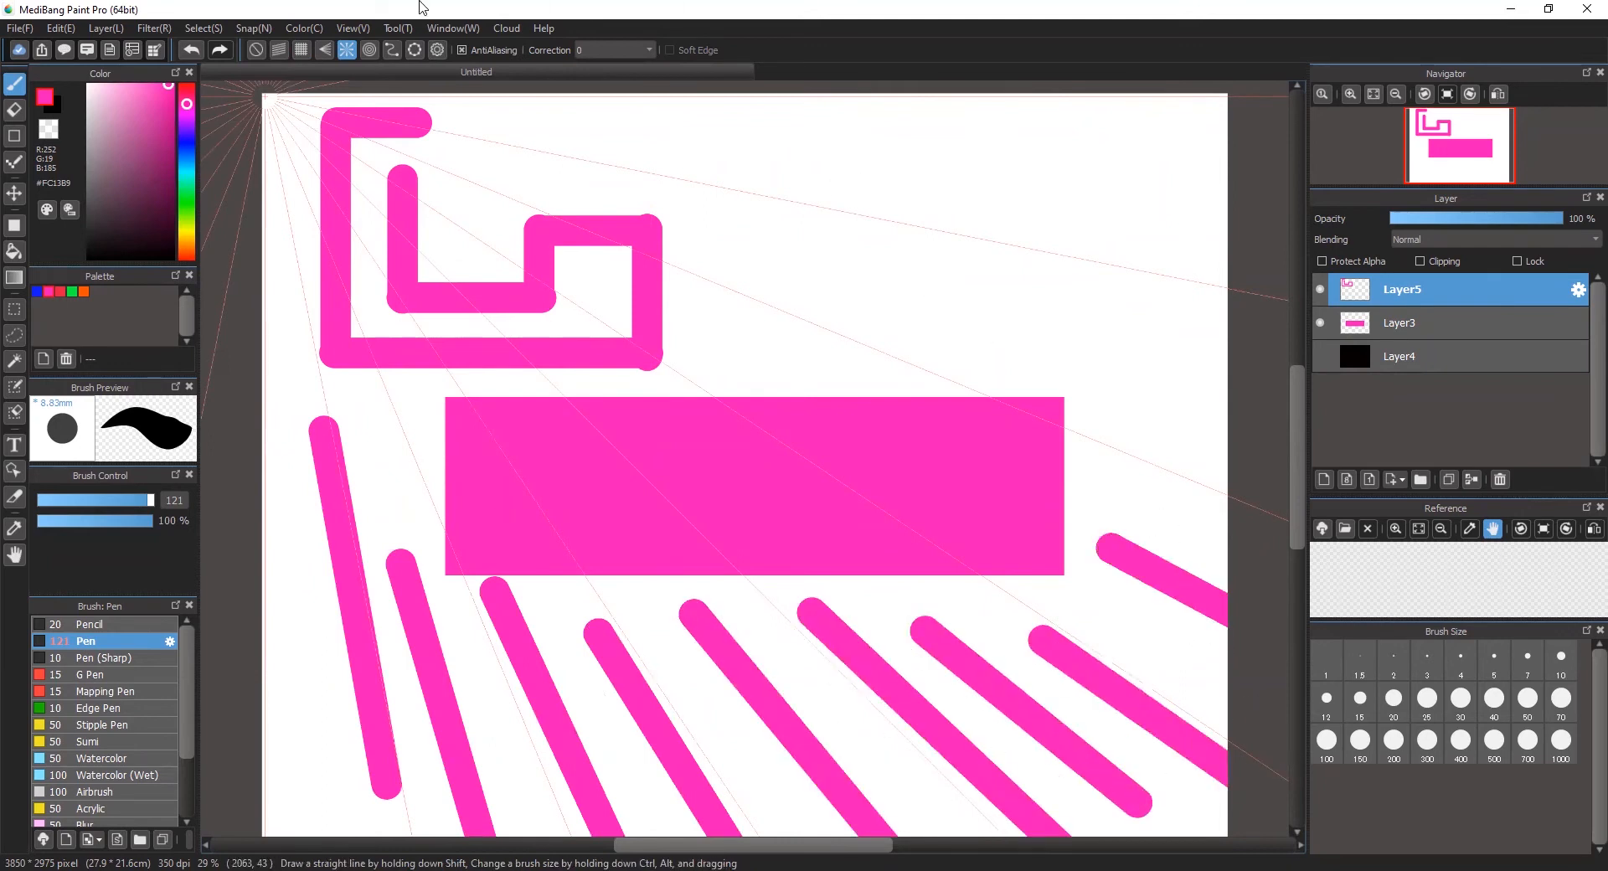
Step: Move the radial snap centre just above the rectangle's right half and paint a burst of pink strokes radiating in all directions
{"action": "left_click", "coordinate": [445, 47]}
{"action": "mouse_move", "coordinate": [286, 111]}
{"action": "left_mouse_down"}
{"action": "mouse_move", "coordinate": [490, 117]}
{"action": "mouse_move", "coordinate": [615, 263]}
{"action": "mouse_move", "coordinate": [785, 356]}
{"action": "mouse_move", "coordinate": [875, 355]}
{"action": "mouse_move", "coordinate": [872, 336]}
{"action": "mouse_move", "coordinate": [1201, 240]}
{"action": "left_mouse_up"}
{"action": "mouse_move", "coordinate": [901, 289]}
{"action": "left_mouse_down"}
{"action": "mouse_move", "coordinate": [993, 183]}
{"action": "mouse_move", "coordinate": [830, 180]}
{"action": "left_mouse_up"}
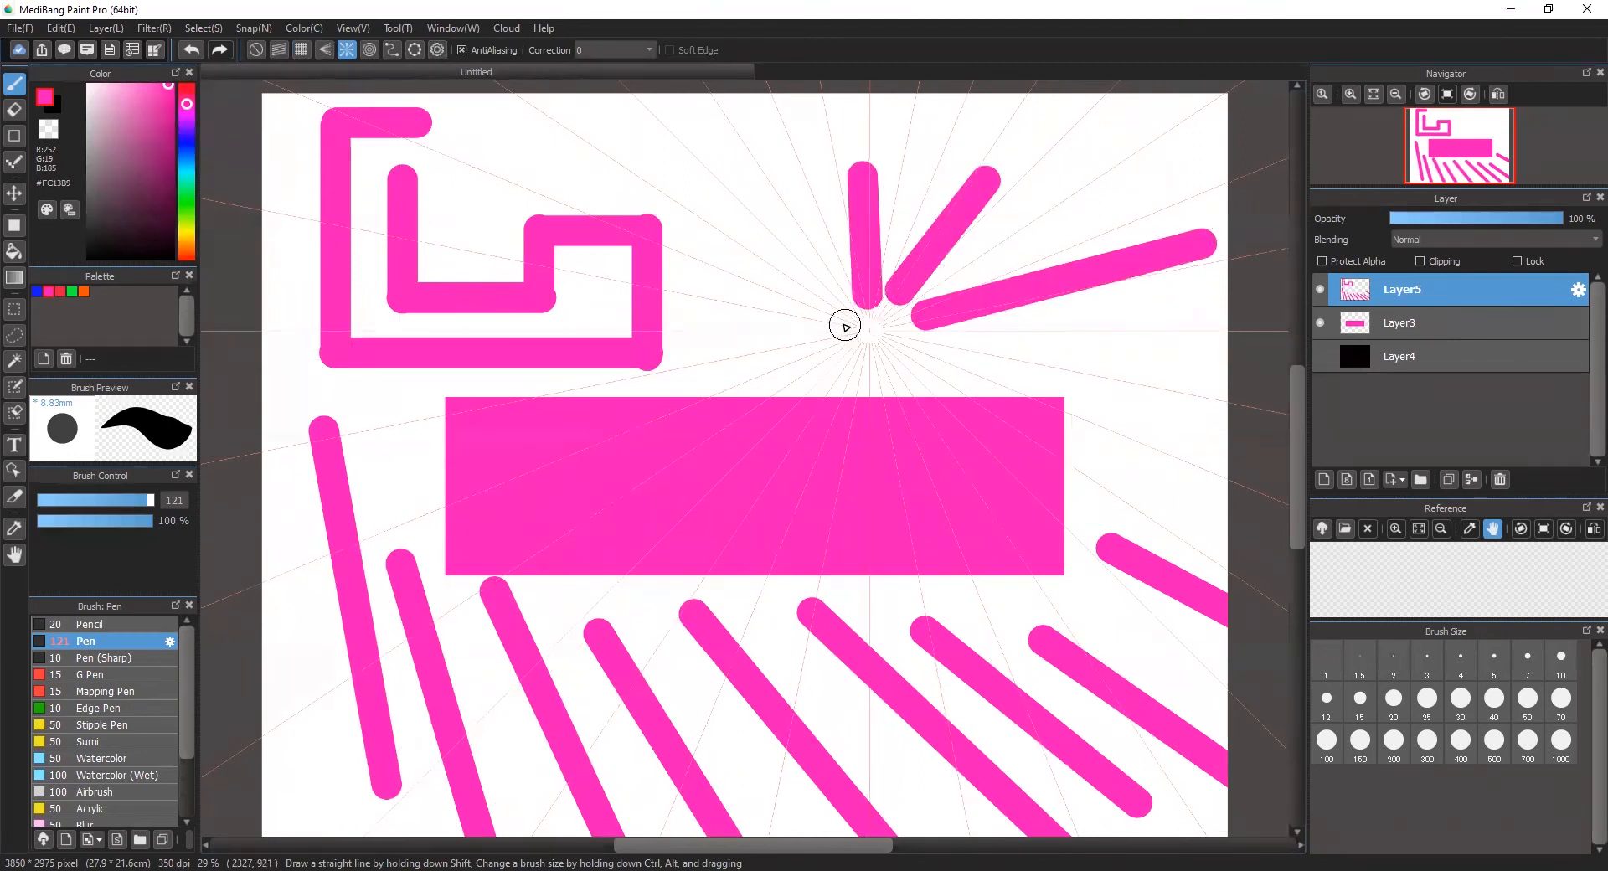
{"action": "left_click_drag", "start_coordinate": [845, 323], "coordinate": [765, 275]}
{"action": "mouse_move", "coordinate": [840, 358]}
{"action": "left_mouse_down"}
{"action": "mouse_move", "coordinate": [783, 392]}
{"action": "mouse_move", "coordinate": [880, 586]}
{"action": "left_mouse_up"}
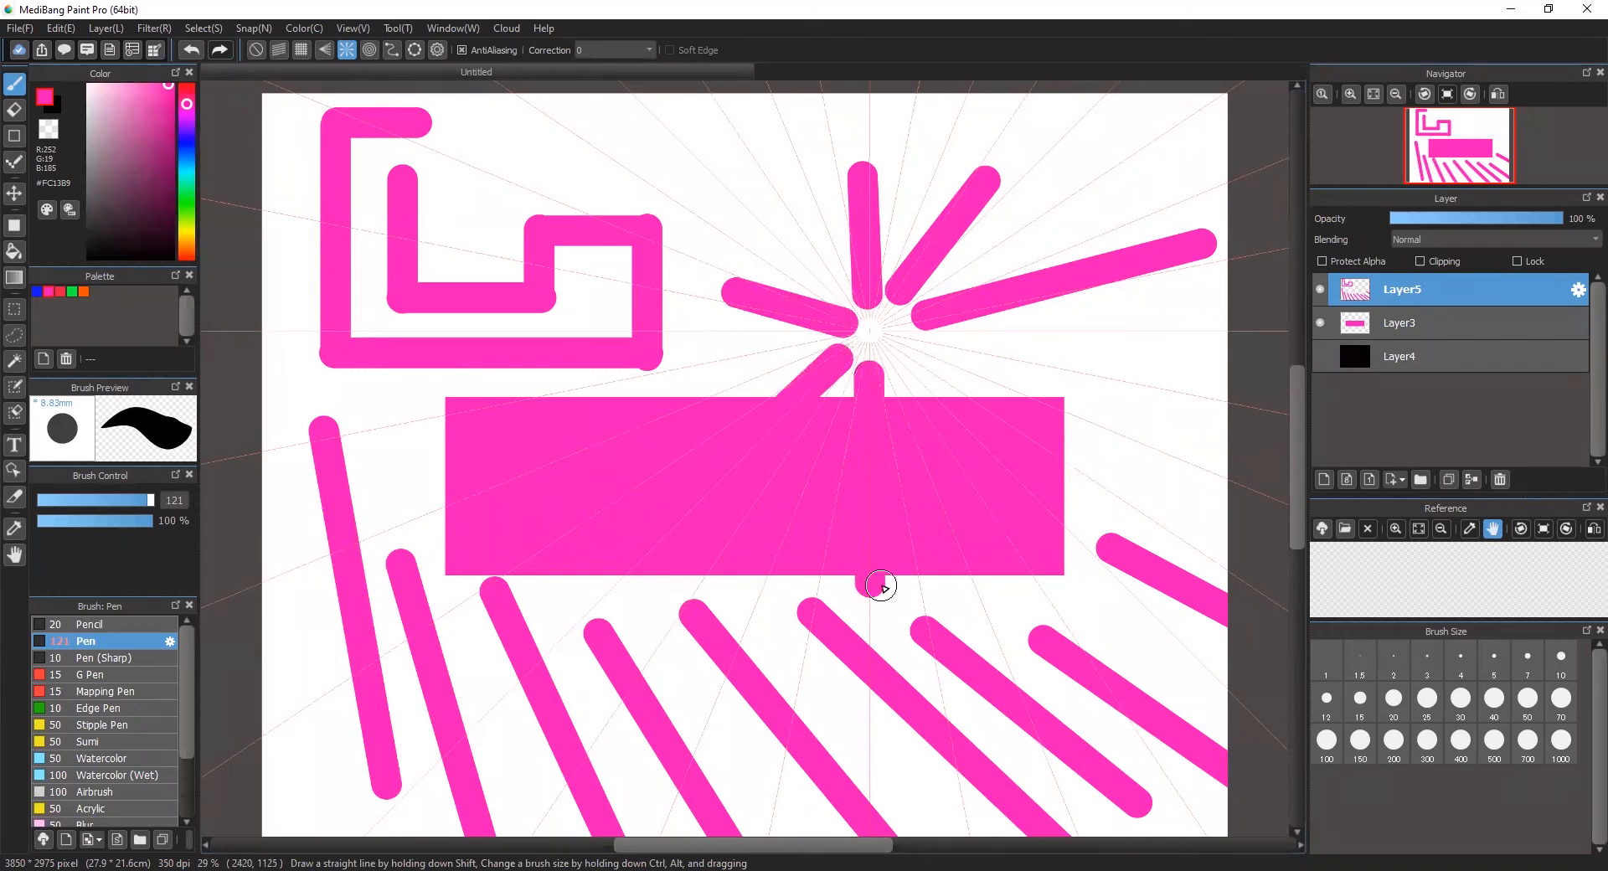
{"action": "left_click_drag", "start_coordinate": [927, 379], "coordinate": [1210, 645]}
{"action": "left_click_drag", "start_coordinate": [975, 370], "coordinate": [1212, 535]}
{"action": "left_click_drag", "start_coordinate": [931, 343], "coordinate": [1087, 370]}
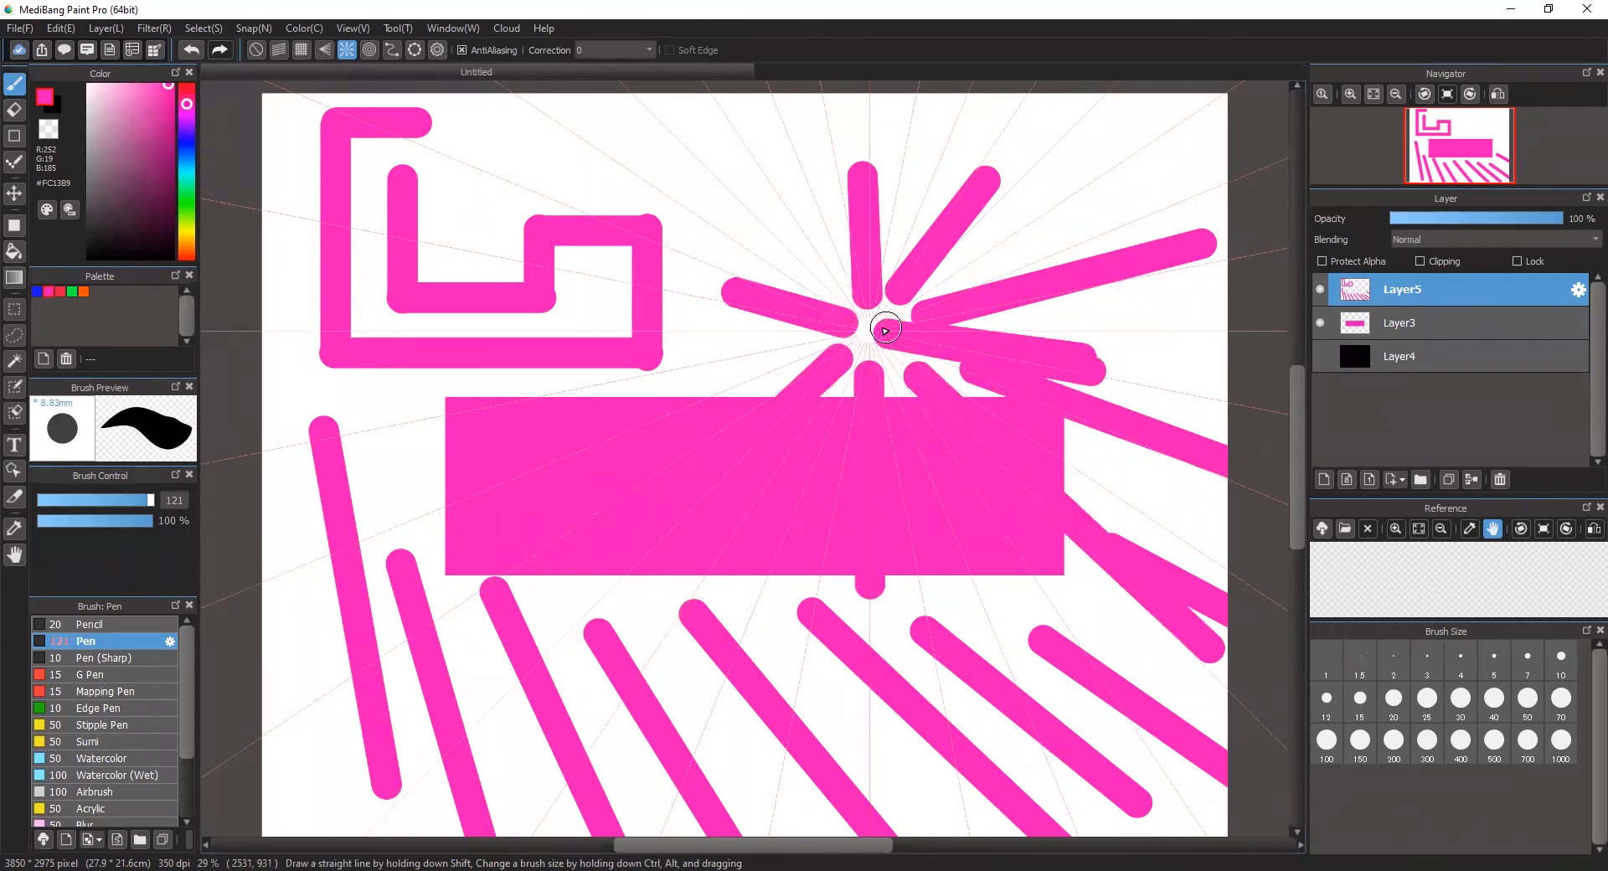
{"action": "left_click_drag", "start_coordinate": [872, 323], "coordinate": [884, 174]}
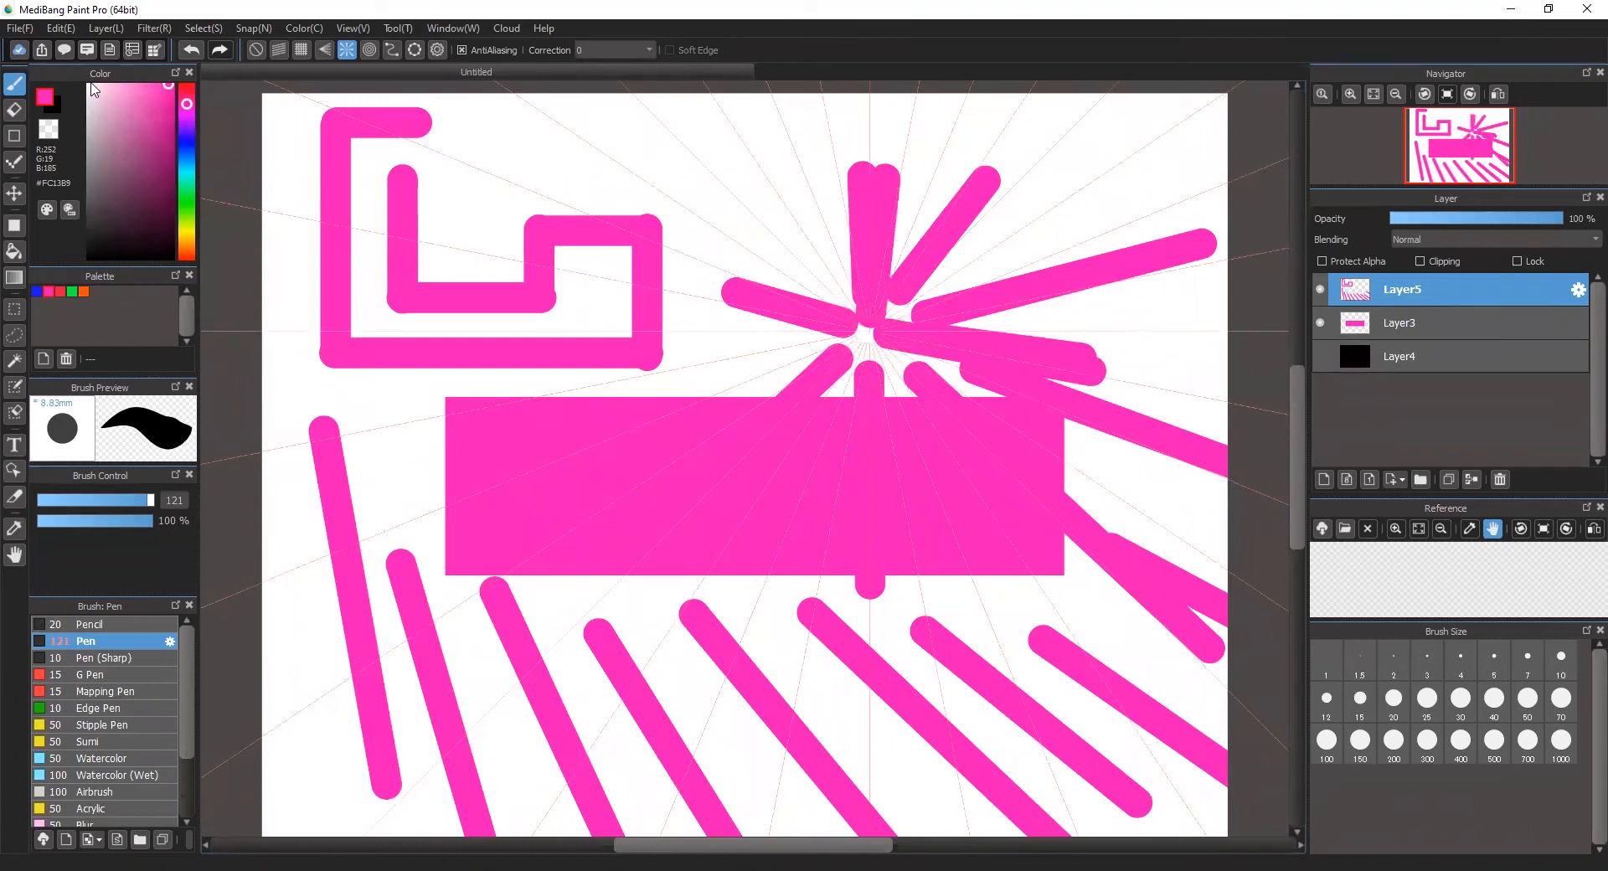
Step: Switch to the orange palette color and add four orange strokes radiating from the same snap centre
{"action": "left_click", "coordinate": [83, 291]}
{"action": "mouse_move", "coordinate": [857, 316]}
{"action": "left_mouse_down"}
{"action": "mouse_move", "coordinate": [802, 201]}
{"action": "mouse_move", "coordinate": [707, 335]}
{"action": "mouse_move", "coordinate": [680, 337]}
{"action": "left_mouse_up"}
{"action": "mouse_move", "coordinate": [875, 350]}
{"action": "left_mouse_down"}
{"action": "mouse_move", "coordinate": [897, 356]}
{"action": "mouse_move", "coordinate": [937, 506]}
{"action": "left_mouse_up"}
{"action": "mouse_move", "coordinate": [884, 315]}
{"action": "left_mouse_down"}
{"action": "mouse_move", "coordinate": [1022, 302]}
{"action": "mouse_move", "coordinate": [1043, 216]}
{"action": "left_mouse_up"}
Step: Switch to the green palette color and add six green strokes radiating around the same snap centre
{"action": "left_click", "coordinate": [74, 291]}
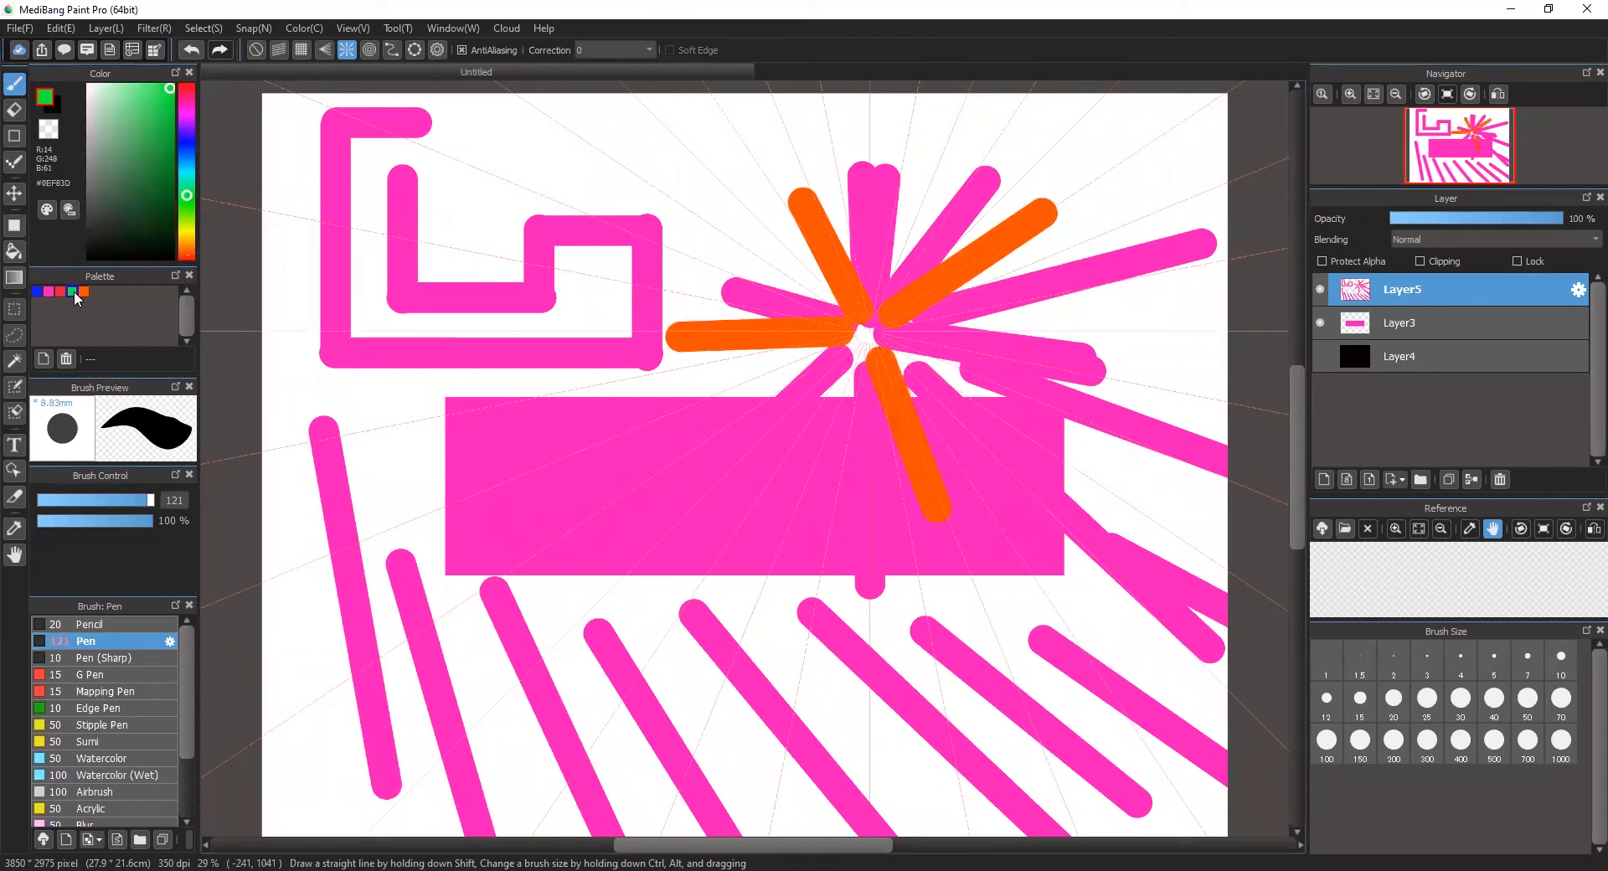
{"action": "left_click_drag", "start_coordinate": [871, 333], "coordinate": [903, 476]}
{"action": "mouse_move", "coordinate": [920, 359]}
{"action": "left_mouse_down"}
{"action": "mouse_move", "coordinate": [1067, 433]}
{"action": "mouse_move", "coordinate": [970, 338]}
{"action": "mouse_move", "coordinate": [1053, 346]}
{"action": "left_mouse_up"}
{"action": "left_click_drag", "start_coordinate": [878, 306], "coordinate": [905, 174]}
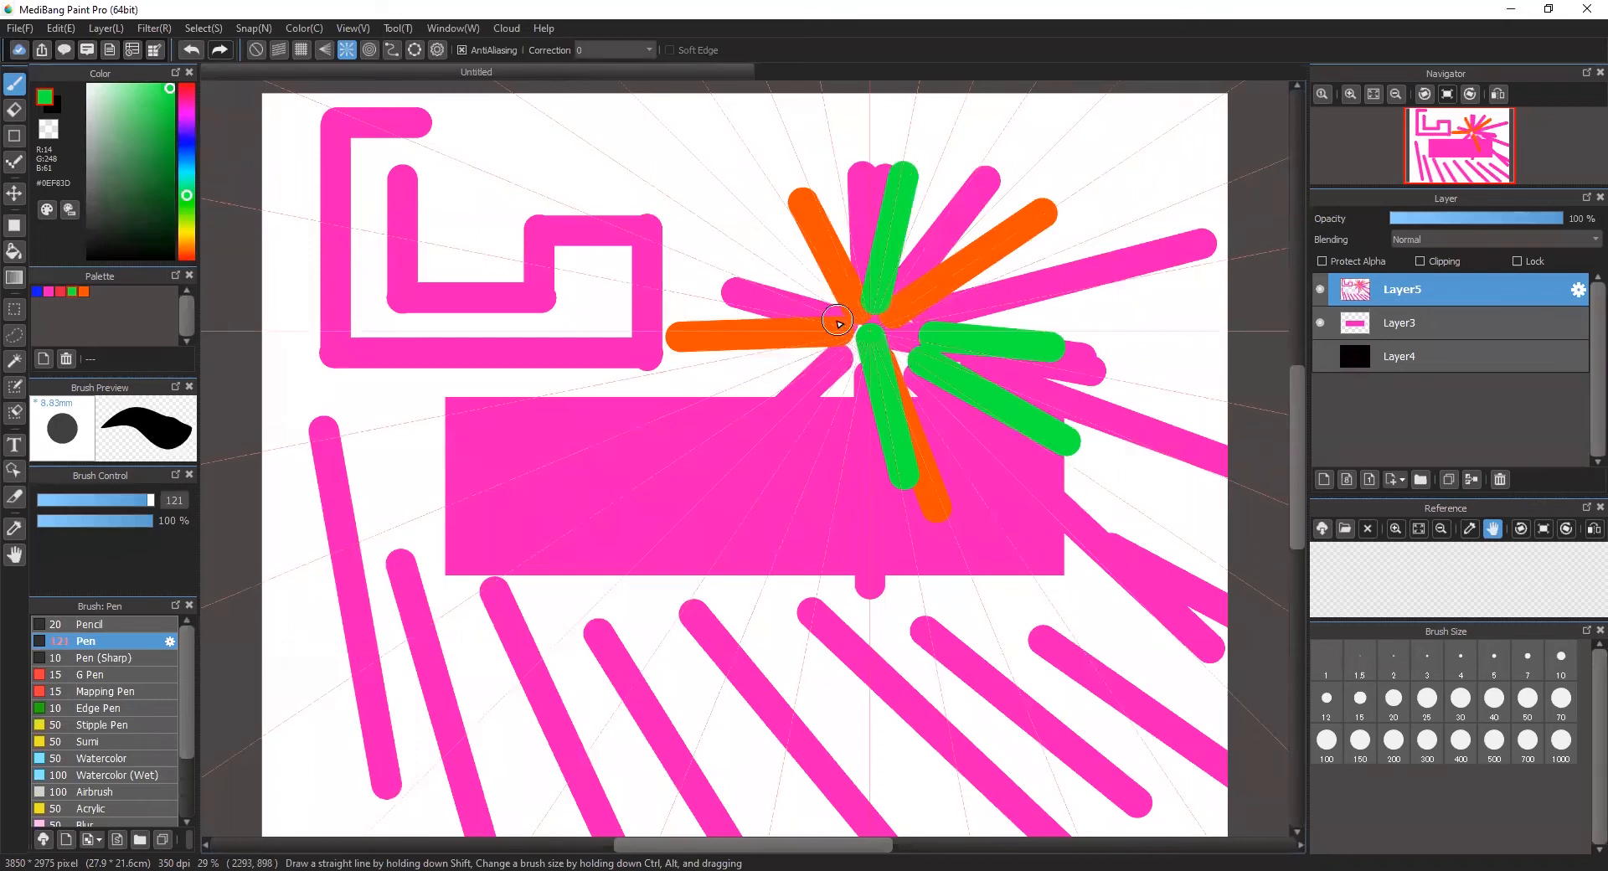
{"action": "left_click_drag", "start_coordinate": [838, 321], "coordinate": [674, 277]}
{"action": "left_click_drag", "start_coordinate": [817, 285], "coordinate": [653, 143]}
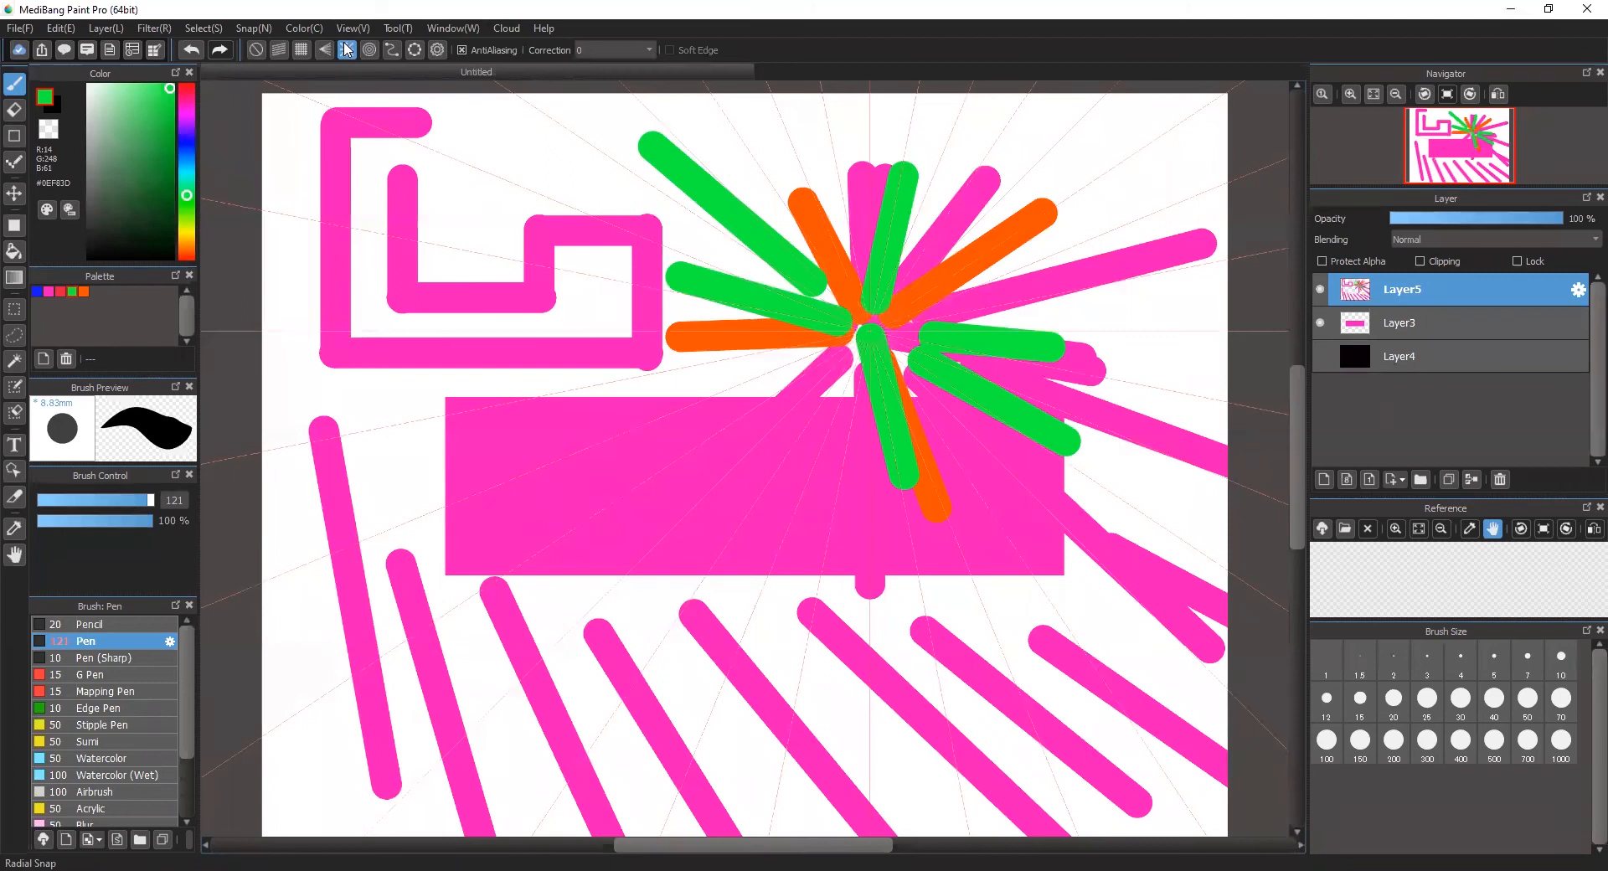
Step: Move the radial snap centre into the rectangle's left part and paint five green strokes outward from it
{"action": "left_click", "coordinate": [437, 50]}
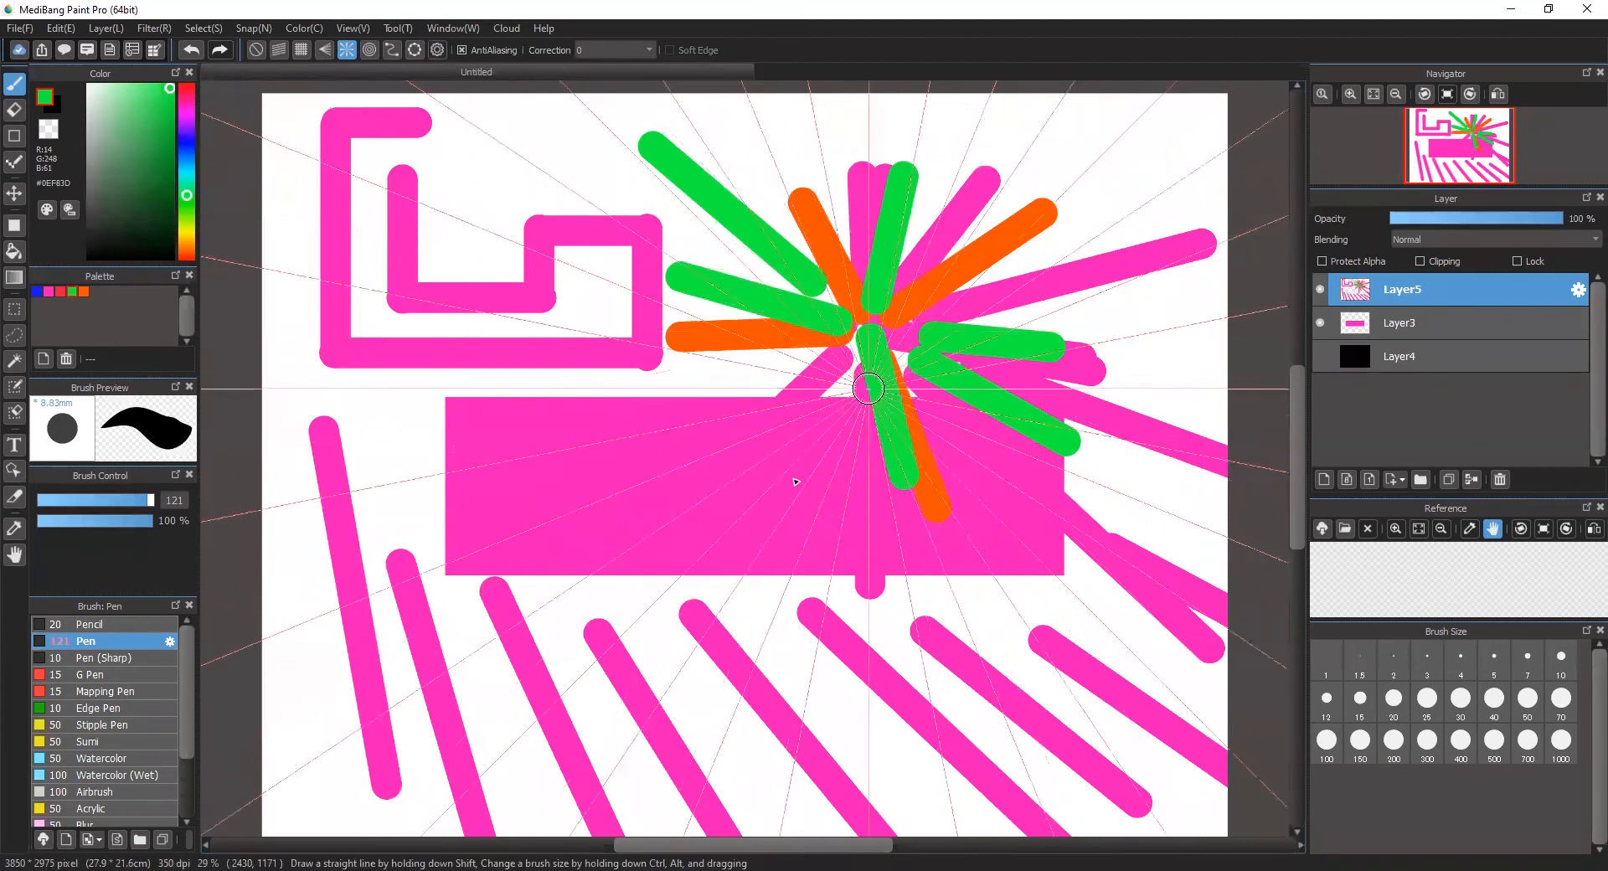
{"action": "left_click", "coordinate": [527, 500]}
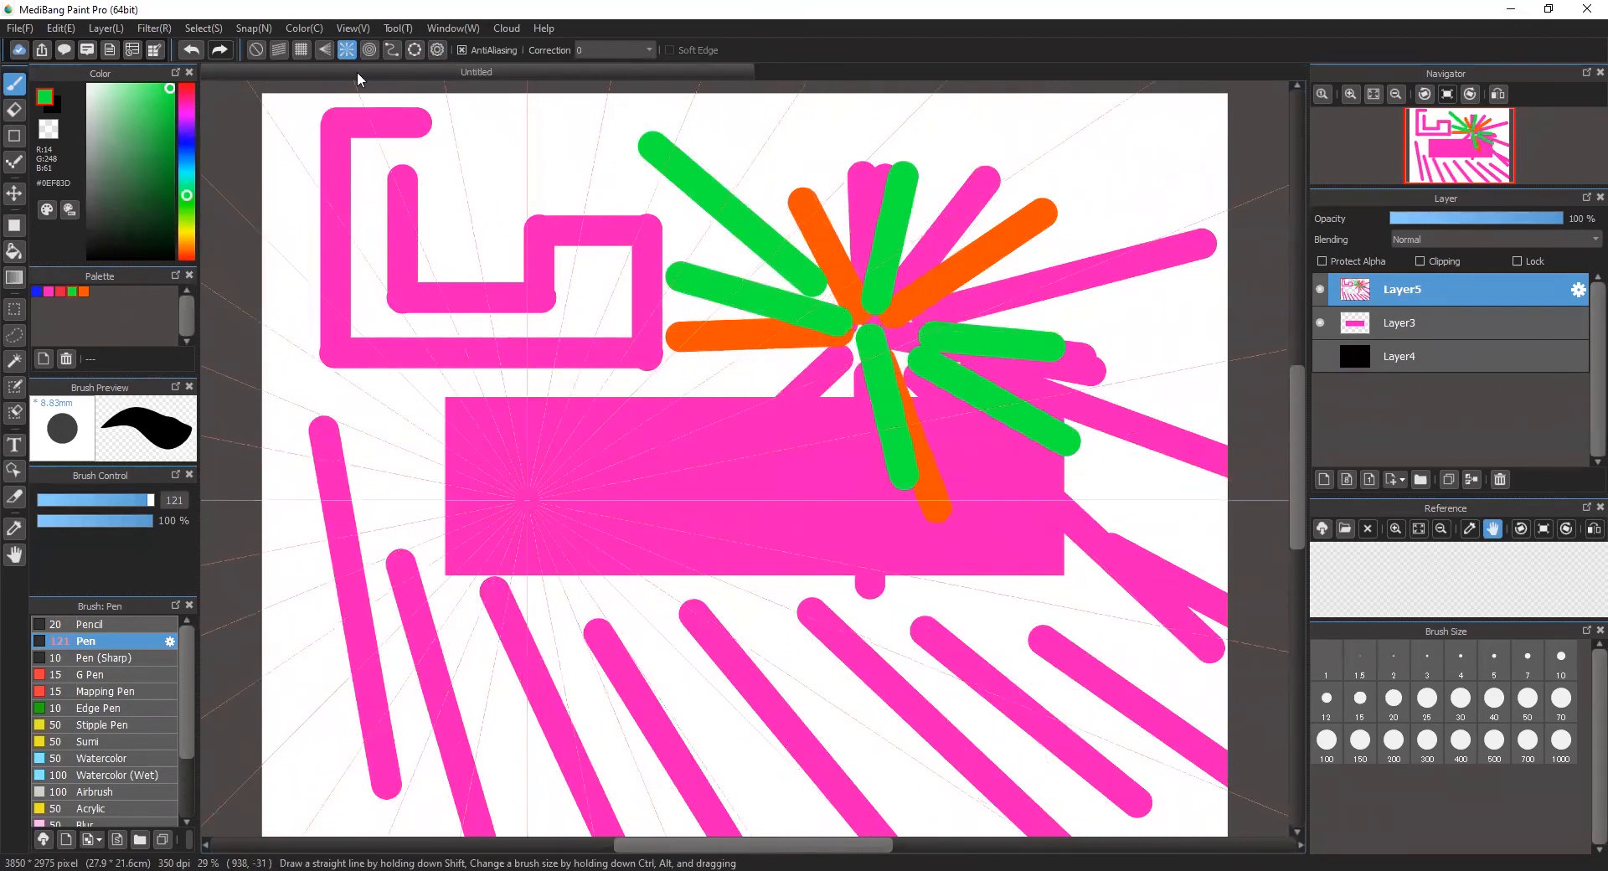
{"action": "left_click_drag", "start_coordinate": [526, 509], "coordinate": [503, 779]}
{"action": "mouse_move", "coordinate": [537, 496]}
{"action": "left_mouse_down"}
{"action": "mouse_move", "coordinate": [620, 414]}
{"action": "mouse_move", "coordinate": [643, 362]}
{"action": "left_mouse_up"}
{"action": "left_click_drag", "start_coordinate": [494, 500], "coordinate": [403, 500]}
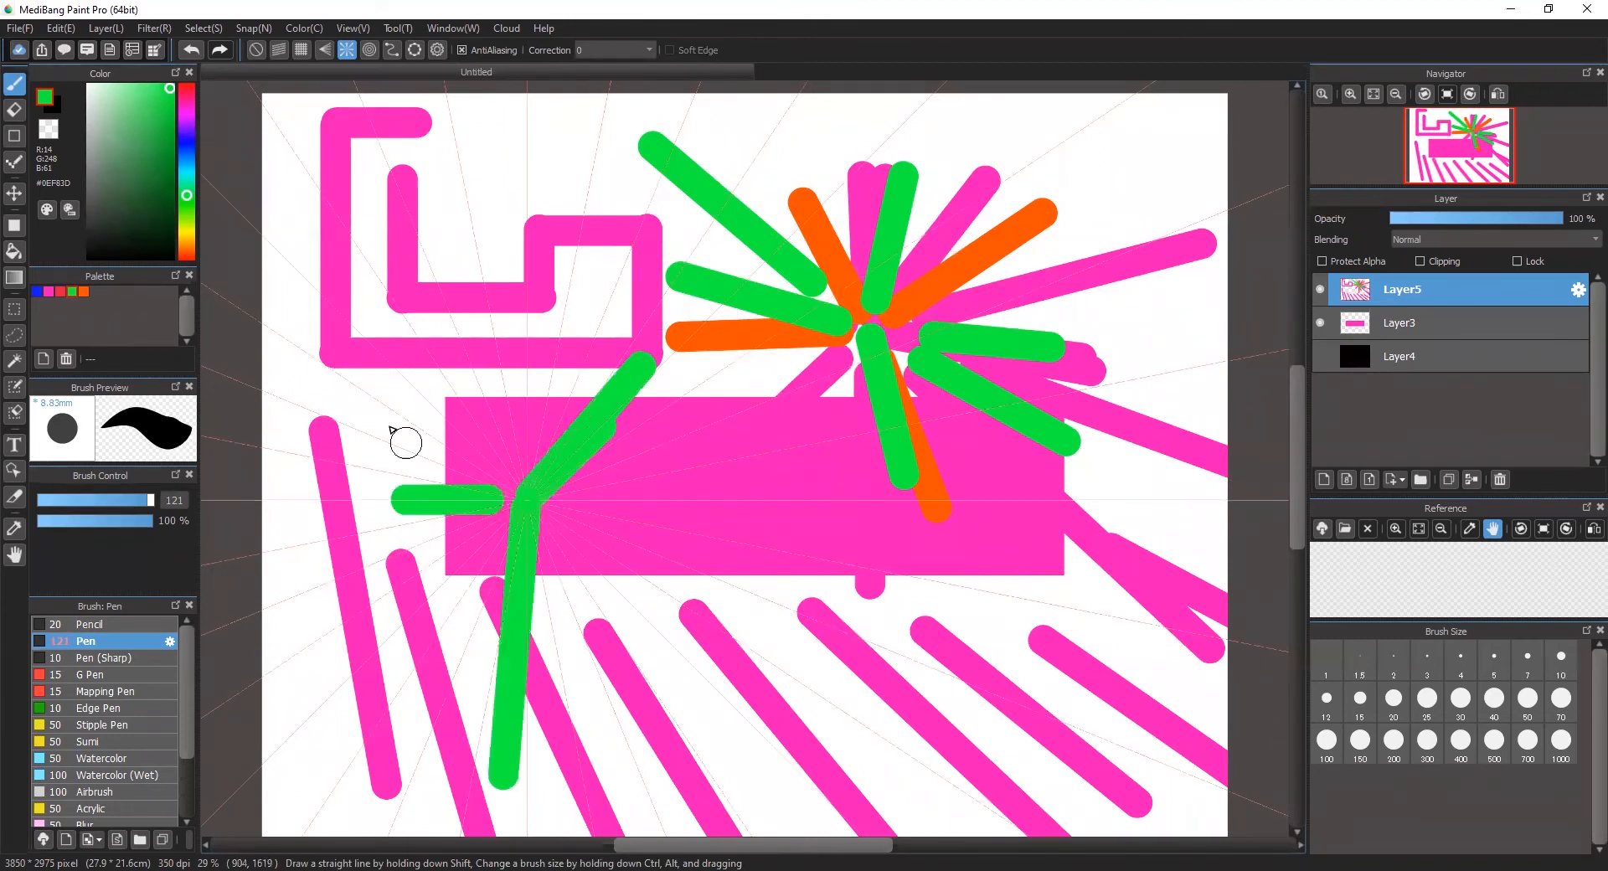
{"action": "left_click_drag", "start_coordinate": [390, 429], "coordinate": [350, 402]}
{"action": "left_click_drag", "start_coordinate": [506, 467], "coordinate": [364, 256]}
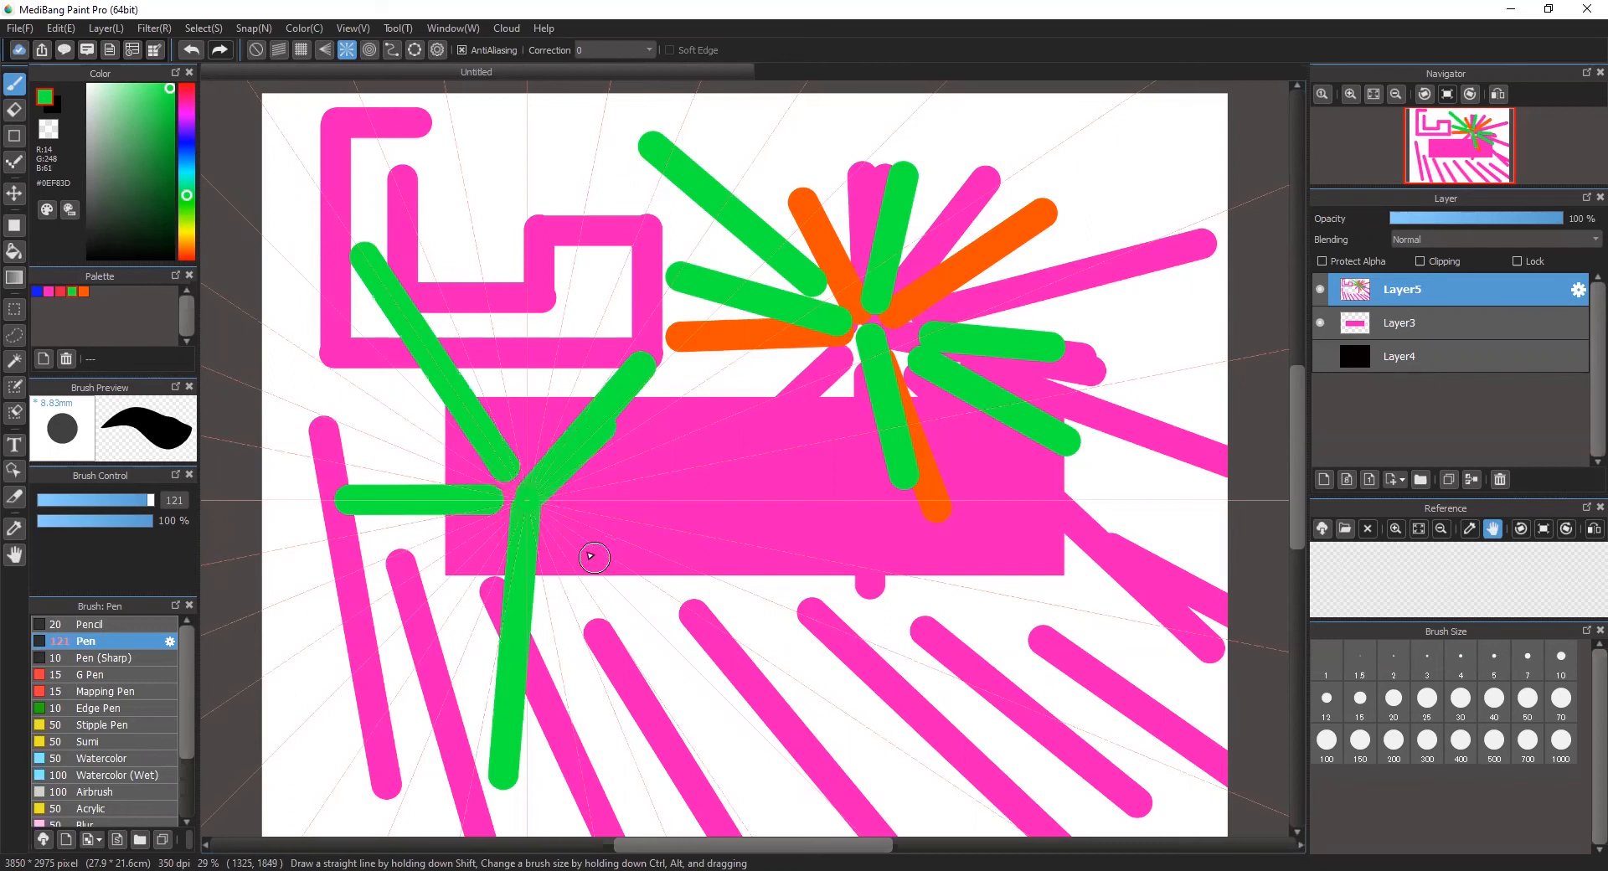
{"action": "left_click_drag", "start_coordinate": [555, 534], "coordinate": [706, 681]}
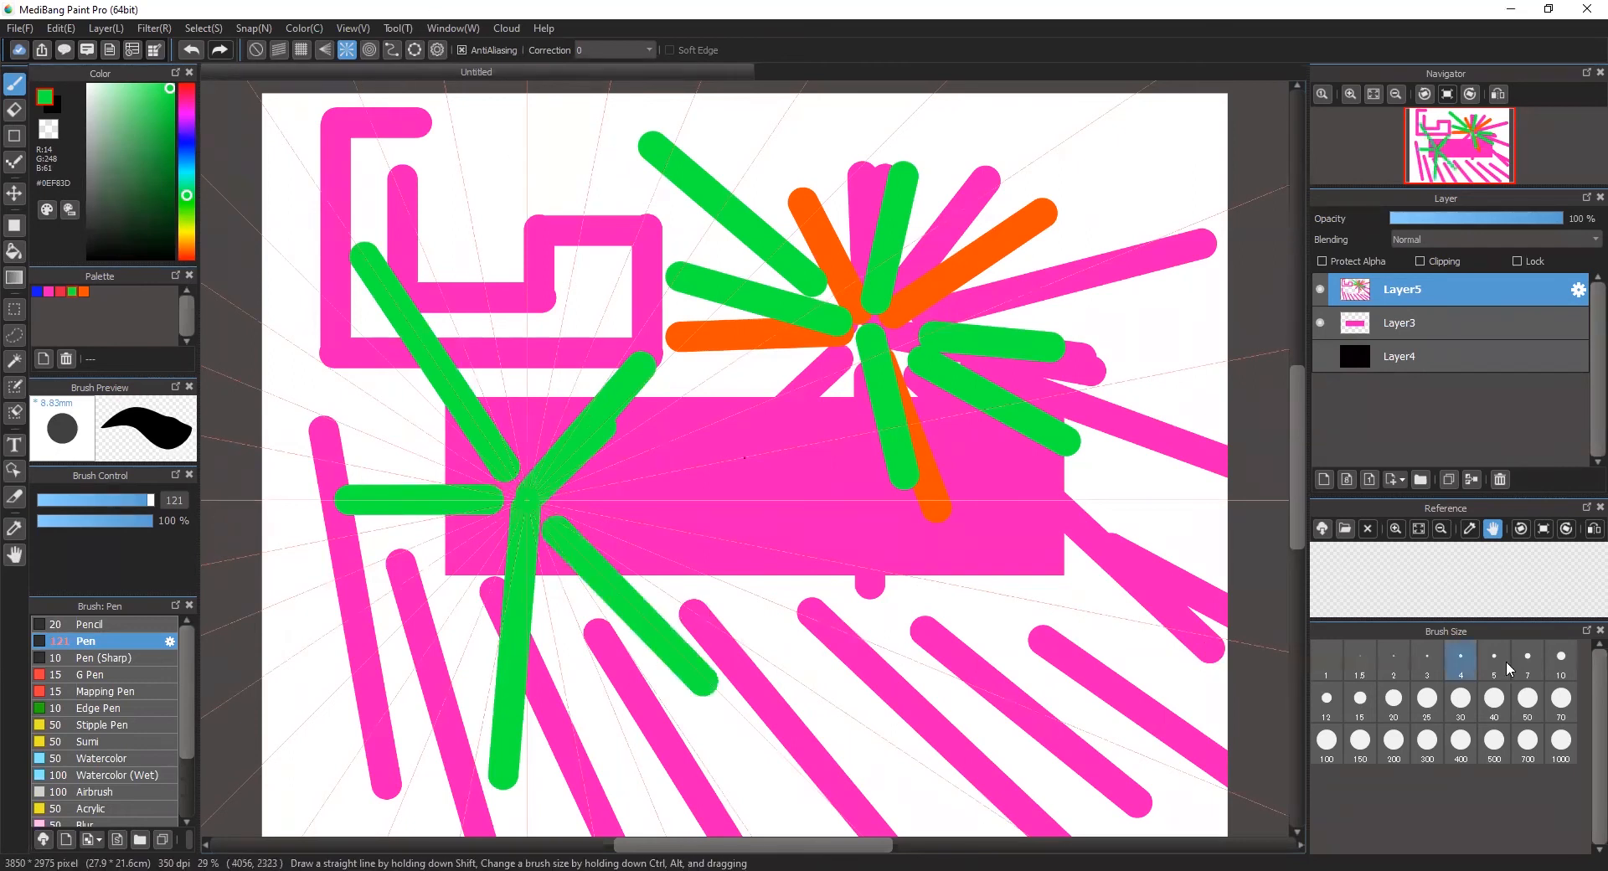
Step: Replace the stroke layer with an empty one and use concentric circle snap to paint a green dot, a ring and two larger arcs
{"action": "left_click", "coordinate": [1501, 479]}
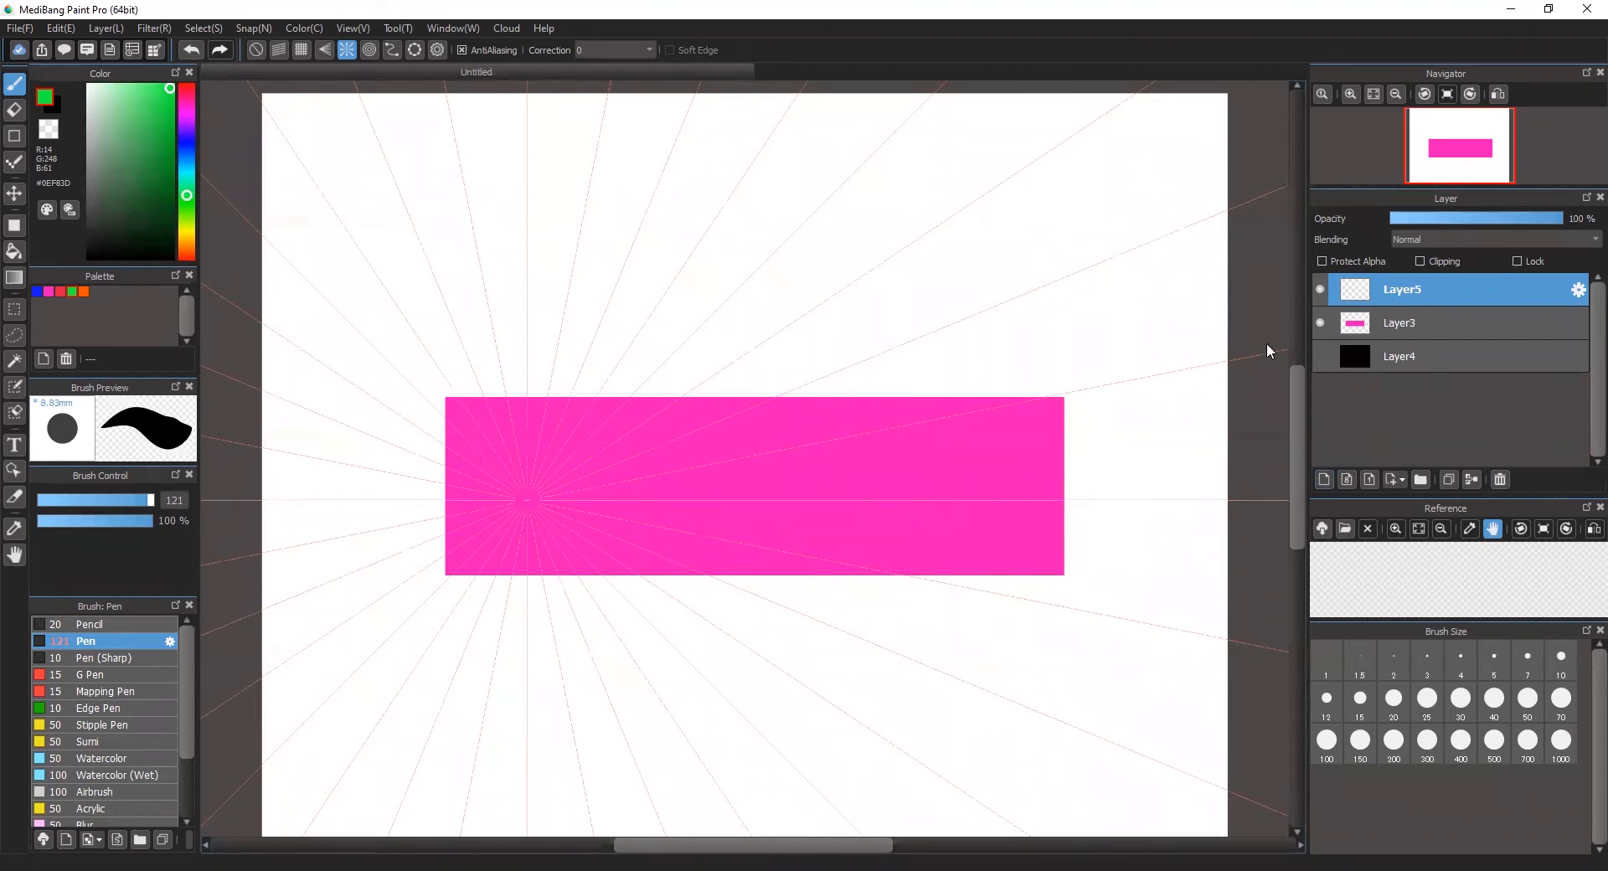
{"action": "left_click", "coordinate": [368, 50]}
{"action": "mouse_move", "coordinate": [540, 499]}
{"action": "left_mouse_down"}
{"action": "mouse_move", "coordinate": [506, 480]}
{"action": "mouse_move", "coordinate": [544, 572]}
{"action": "mouse_move", "coordinate": [513, 501]}
{"action": "left_mouse_up"}
{"action": "mouse_move", "coordinate": [528, 434]}
{"action": "left_mouse_down"}
{"action": "mouse_move", "coordinate": [501, 436]}
{"action": "mouse_move", "coordinate": [521, 435]}
{"action": "left_mouse_up"}
{"action": "mouse_move", "coordinate": [545, 355]}
{"action": "left_mouse_down"}
{"action": "mouse_move", "coordinate": [395, 384]}
{"action": "mouse_move", "coordinate": [402, 611]}
{"action": "mouse_move", "coordinate": [449, 644]}
{"action": "mouse_move", "coordinate": [564, 668]}
{"action": "left_mouse_up"}
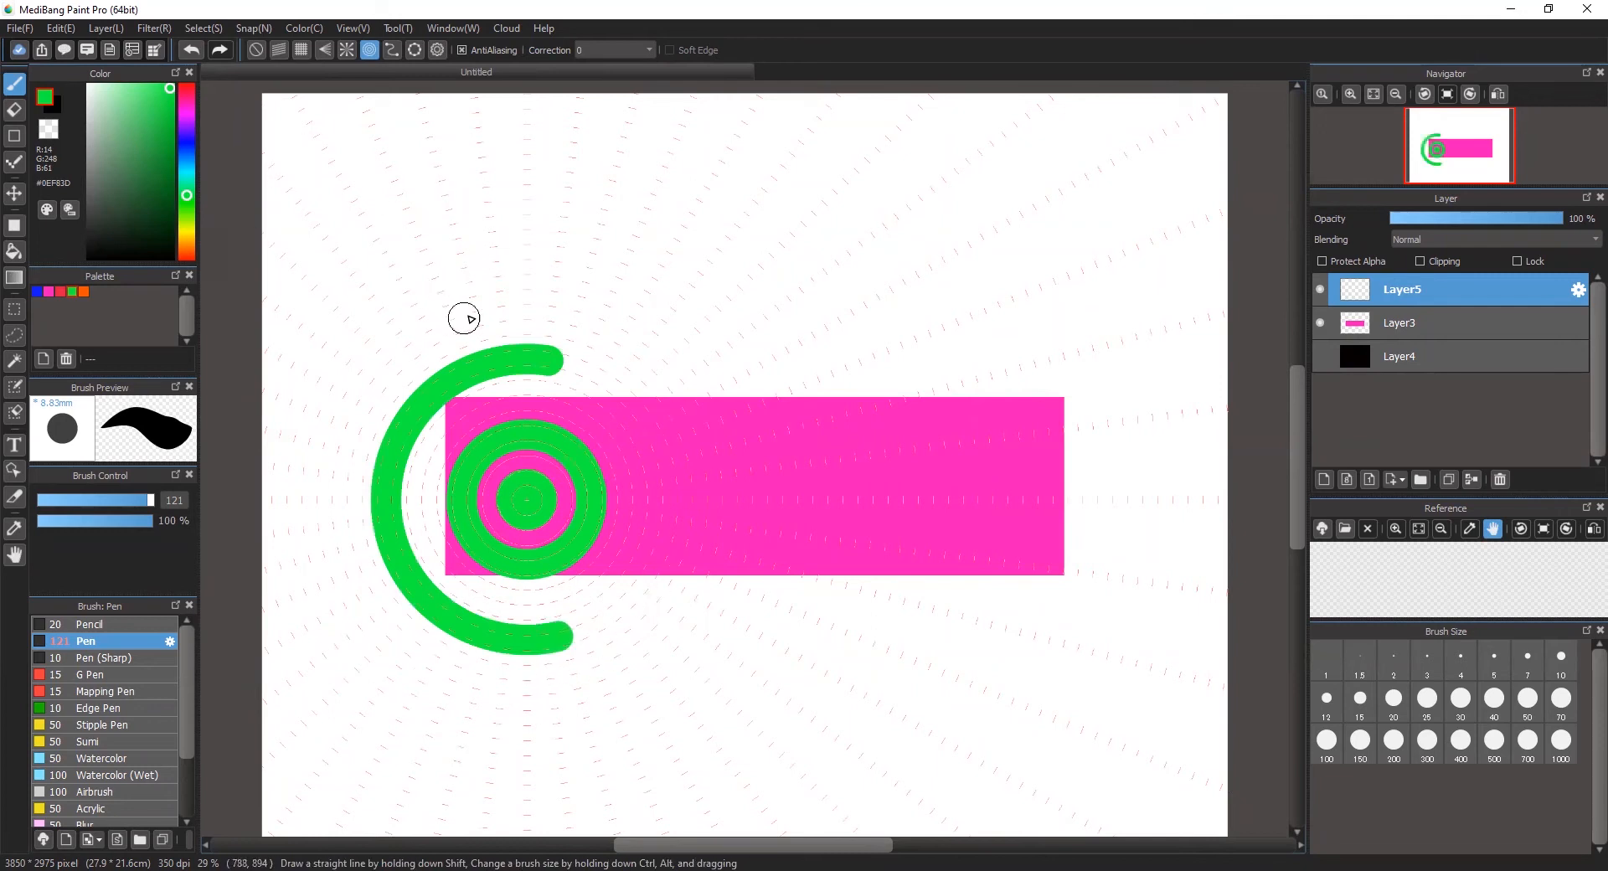
{"action": "mouse_move", "coordinate": [452, 305]}
{"action": "left_mouse_down"}
{"action": "mouse_move", "coordinate": [539, 320]}
{"action": "mouse_move", "coordinate": [665, 506]}
{"action": "mouse_move", "coordinate": [664, 590]}
{"action": "left_mouse_up"}
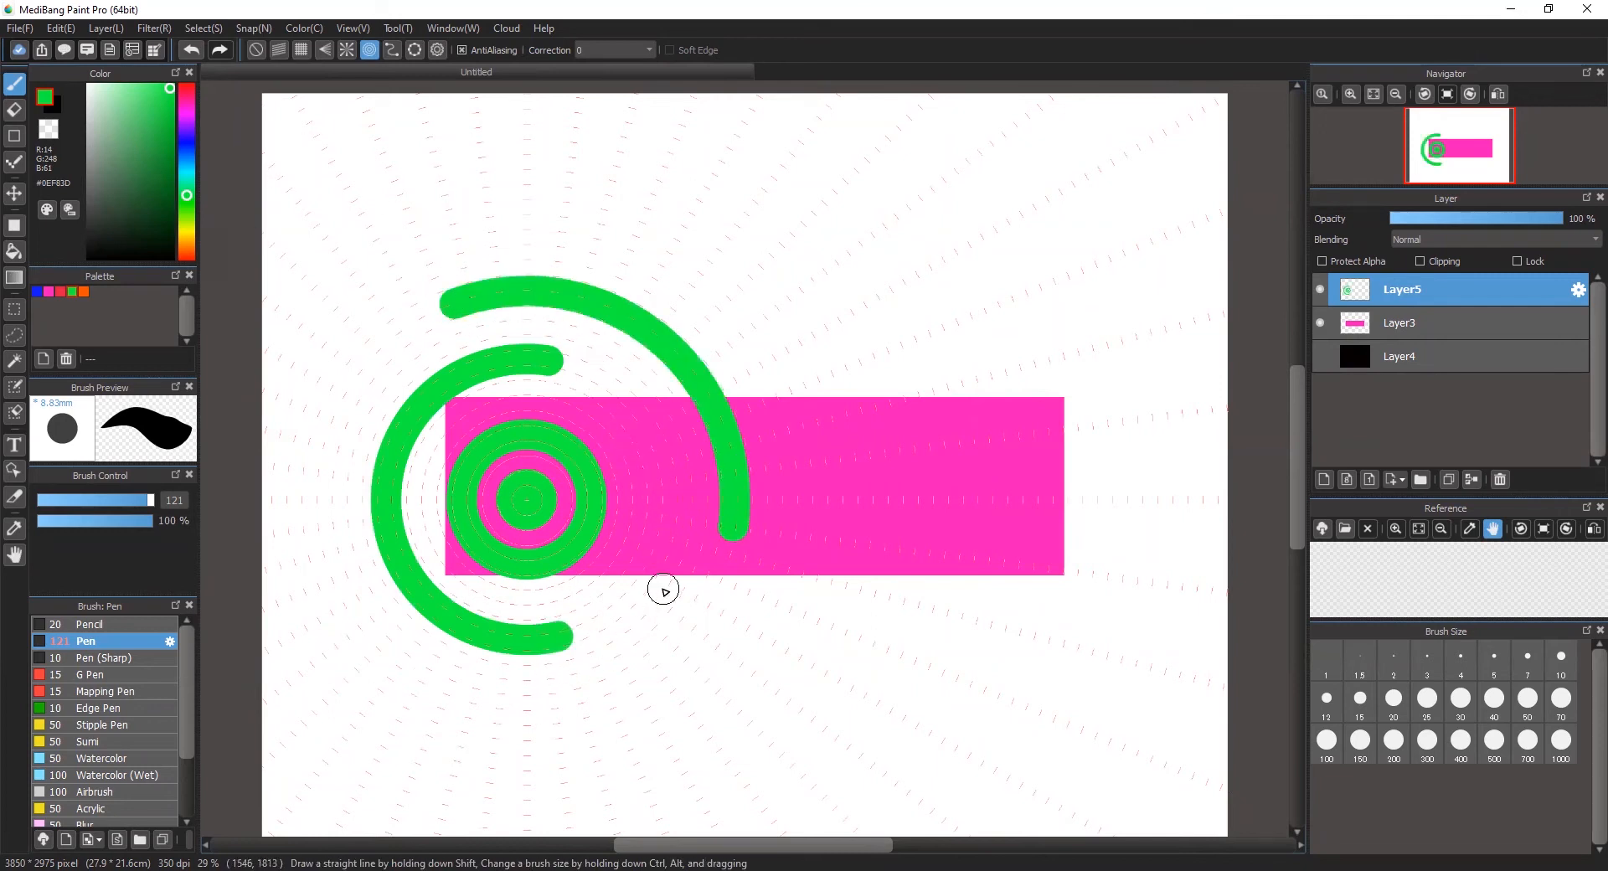
Step: Paint two orange arcs and one larger pink arc around the same concentric centre using the palette colors
{"action": "left_click", "coordinate": [84, 293]}
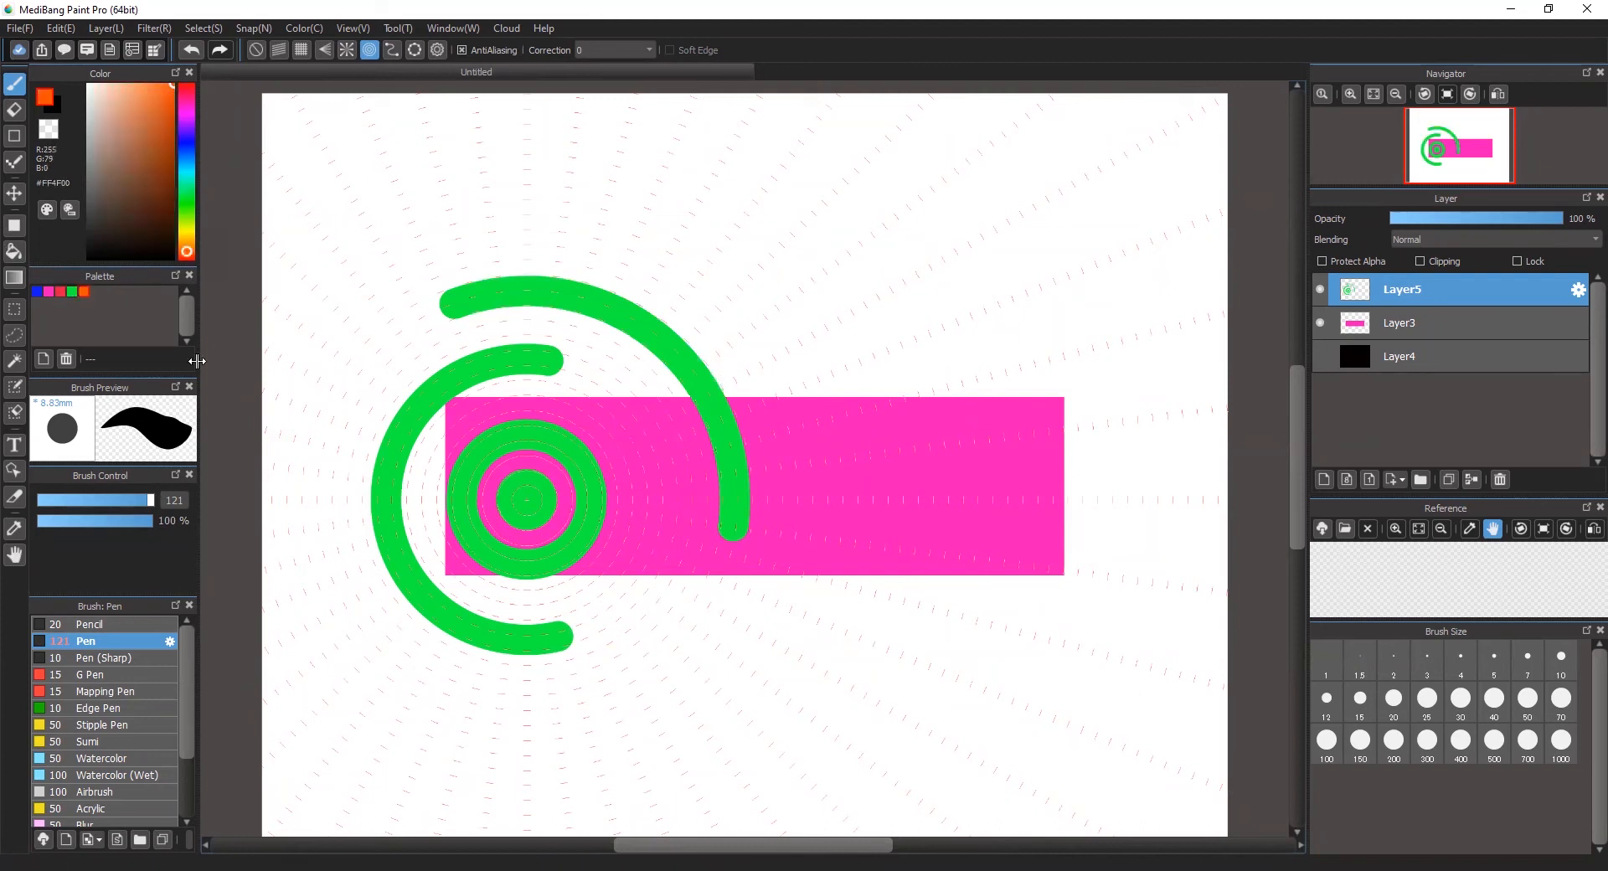
{"action": "mouse_move", "coordinate": [657, 556]}
{"action": "left_mouse_down"}
{"action": "mouse_move", "coordinate": [646, 612]}
{"action": "mouse_move", "coordinate": [590, 671]}
{"action": "mouse_move", "coordinate": [524, 678]}
{"action": "mouse_move", "coordinate": [395, 646]}
{"action": "left_mouse_up"}
{"action": "left_click_drag", "start_coordinate": [352, 411], "coordinate": [433, 367]}
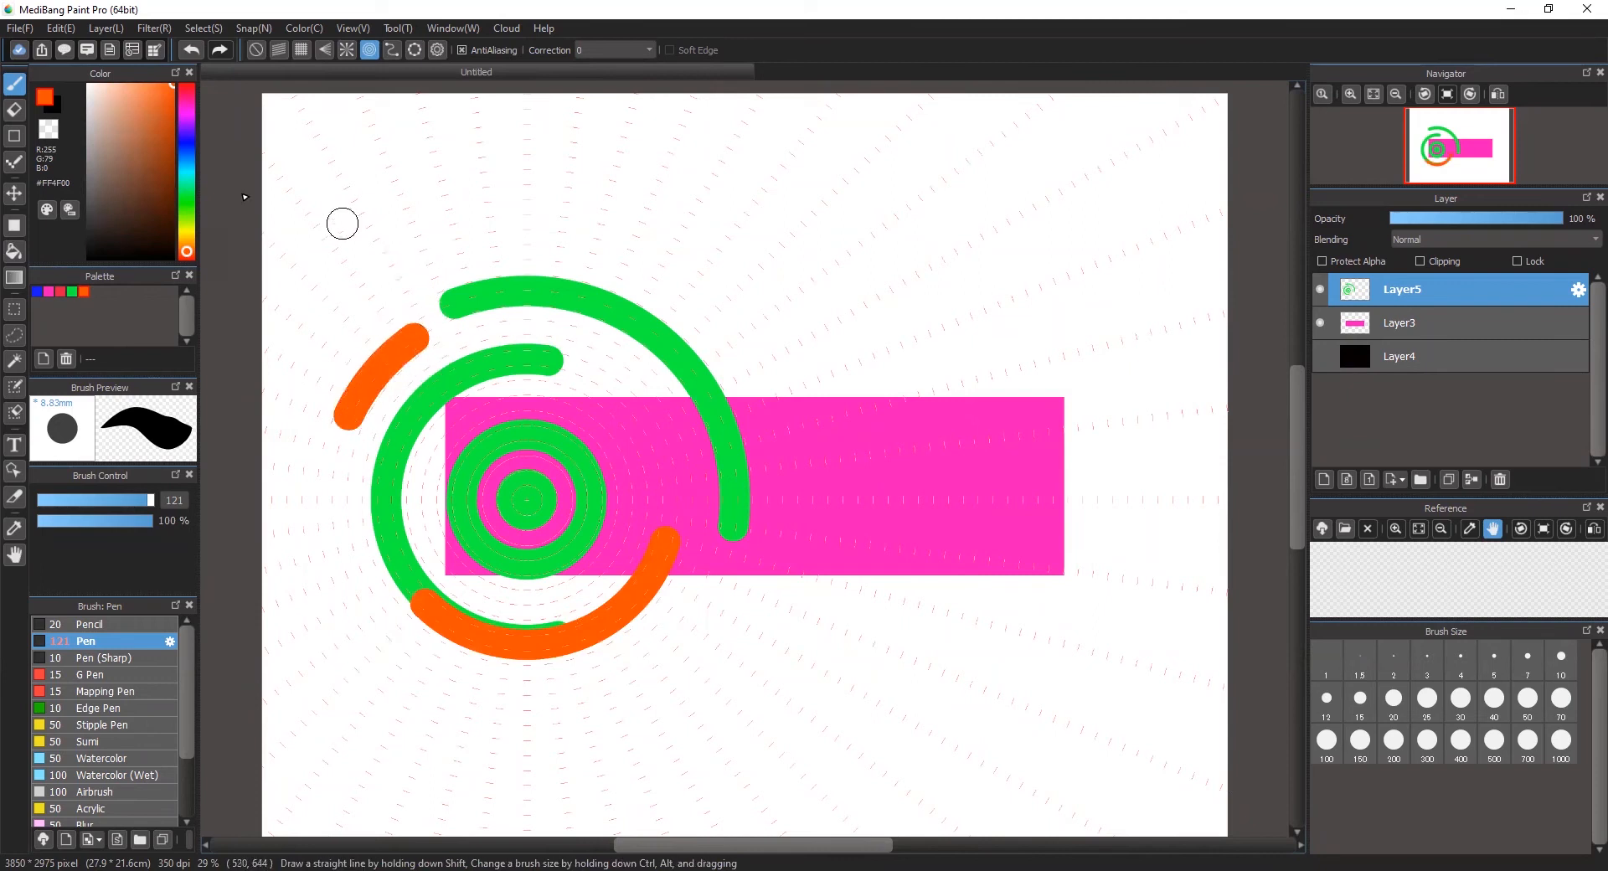
{"action": "left_click", "coordinate": [45, 289]}
{"action": "mouse_move", "coordinate": [385, 263]}
{"action": "left_mouse_down"}
{"action": "mouse_move", "coordinate": [467, 237]}
{"action": "mouse_move", "coordinate": [635, 248]}
{"action": "mouse_move", "coordinate": [732, 355]}
{"action": "mouse_move", "coordinate": [754, 419]}
{"action": "left_mouse_up"}
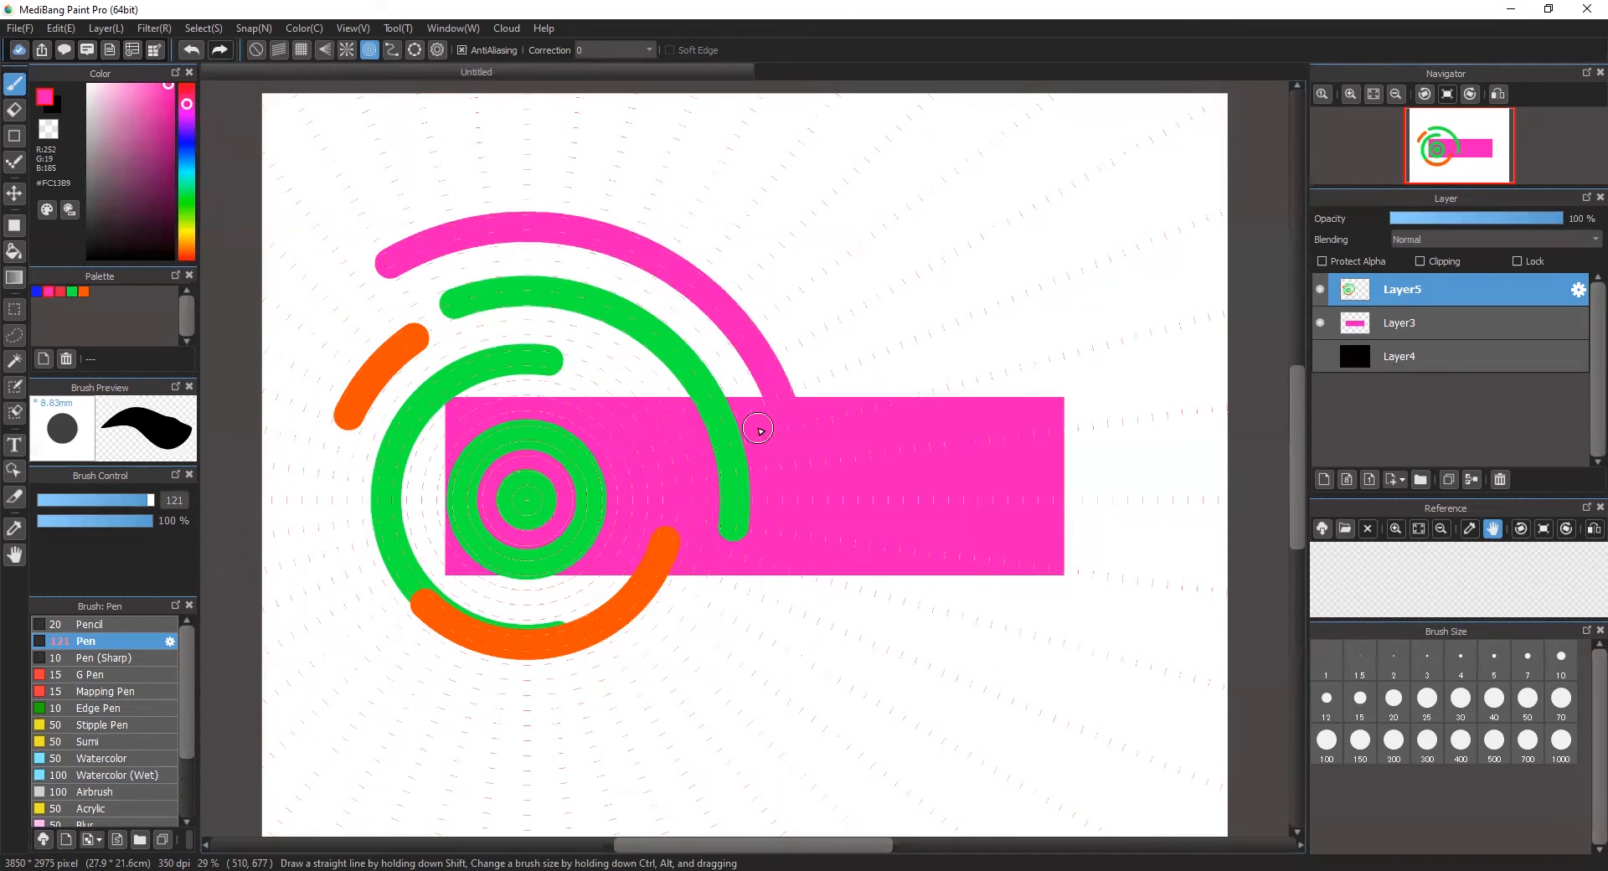
Step: Reposition the concentric snap centre below the rectangle and paint two small pink rings side by side, each around its own centre
{"action": "left_click", "coordinate": [436, 51]}
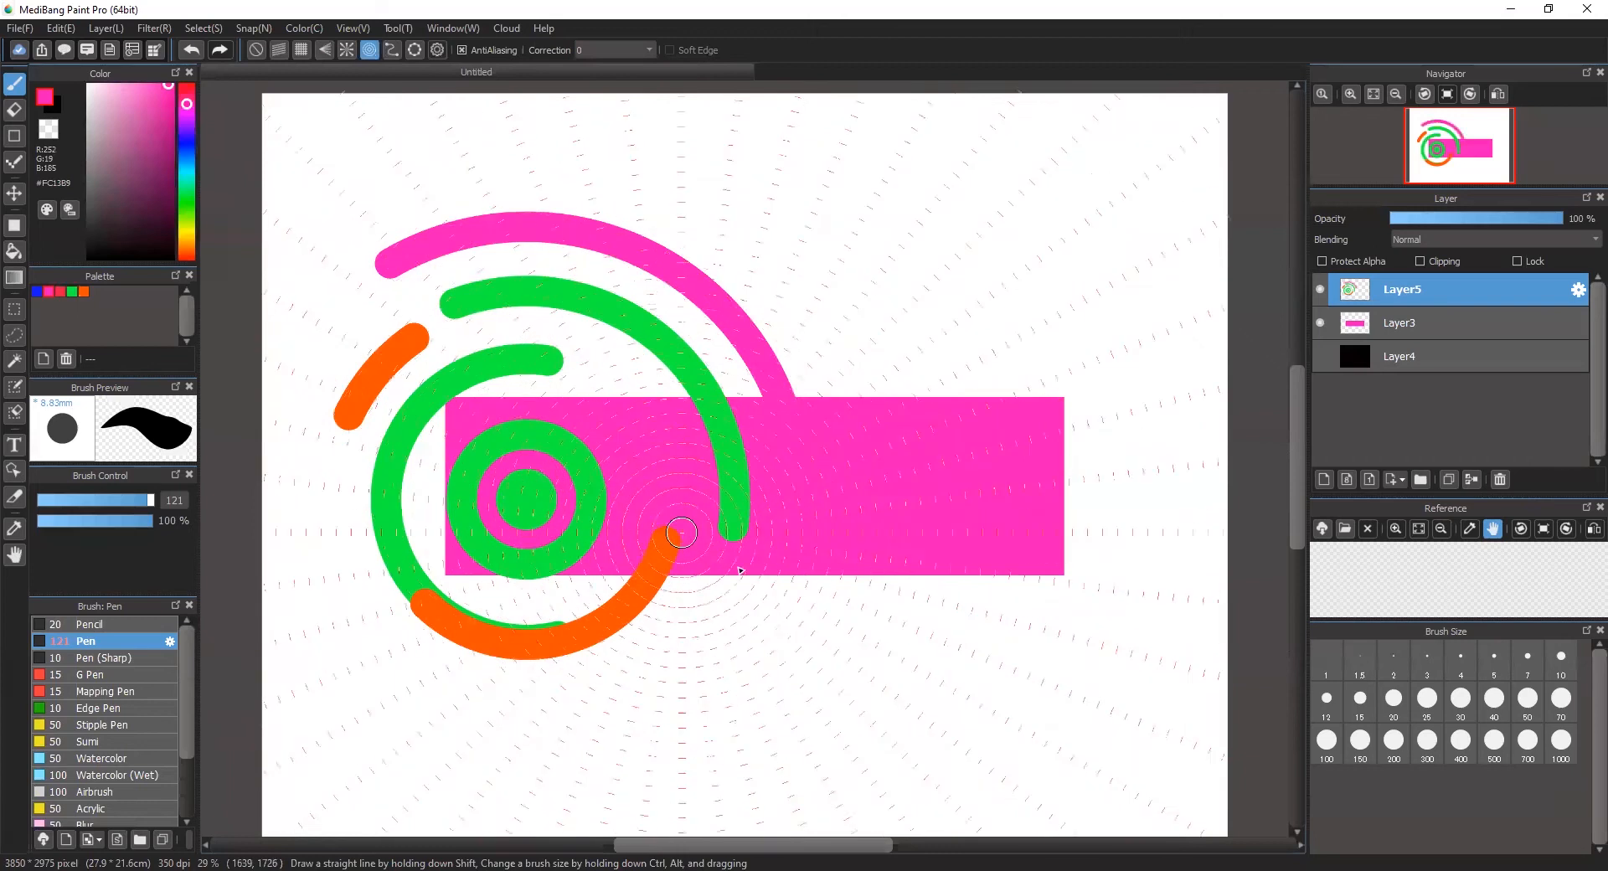
{"action": "left_click", "coordinate": [766, 708]}
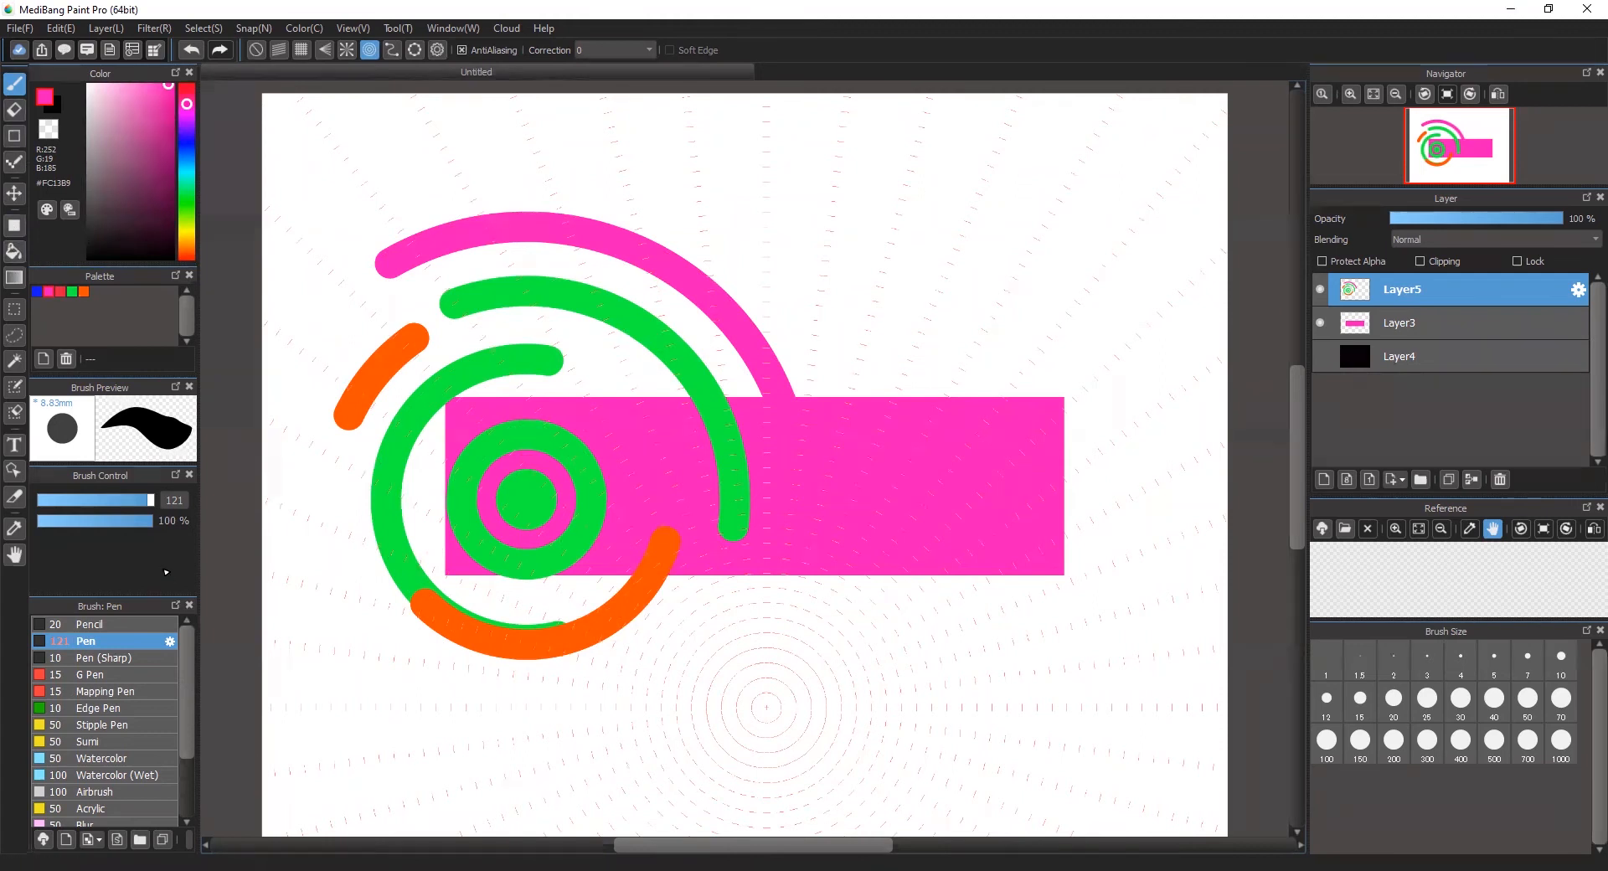
{"action": "mouse_move", "coordinate": [779, 693]}
{"action": "left_mouse_down"}
{"action": "mouse_move", "coordinate": [738, 693]}
{"action": "mouse_move", "coordinate": [749, 733]}
{"action": "mouse_move", "coordinate": [783, 746]}
{"action": "mouse_move", "coordinate": [793, 694]}
{"action": "mouse_move", "coordinate": [757, 656]}
{"action": "left_mouse_up"}
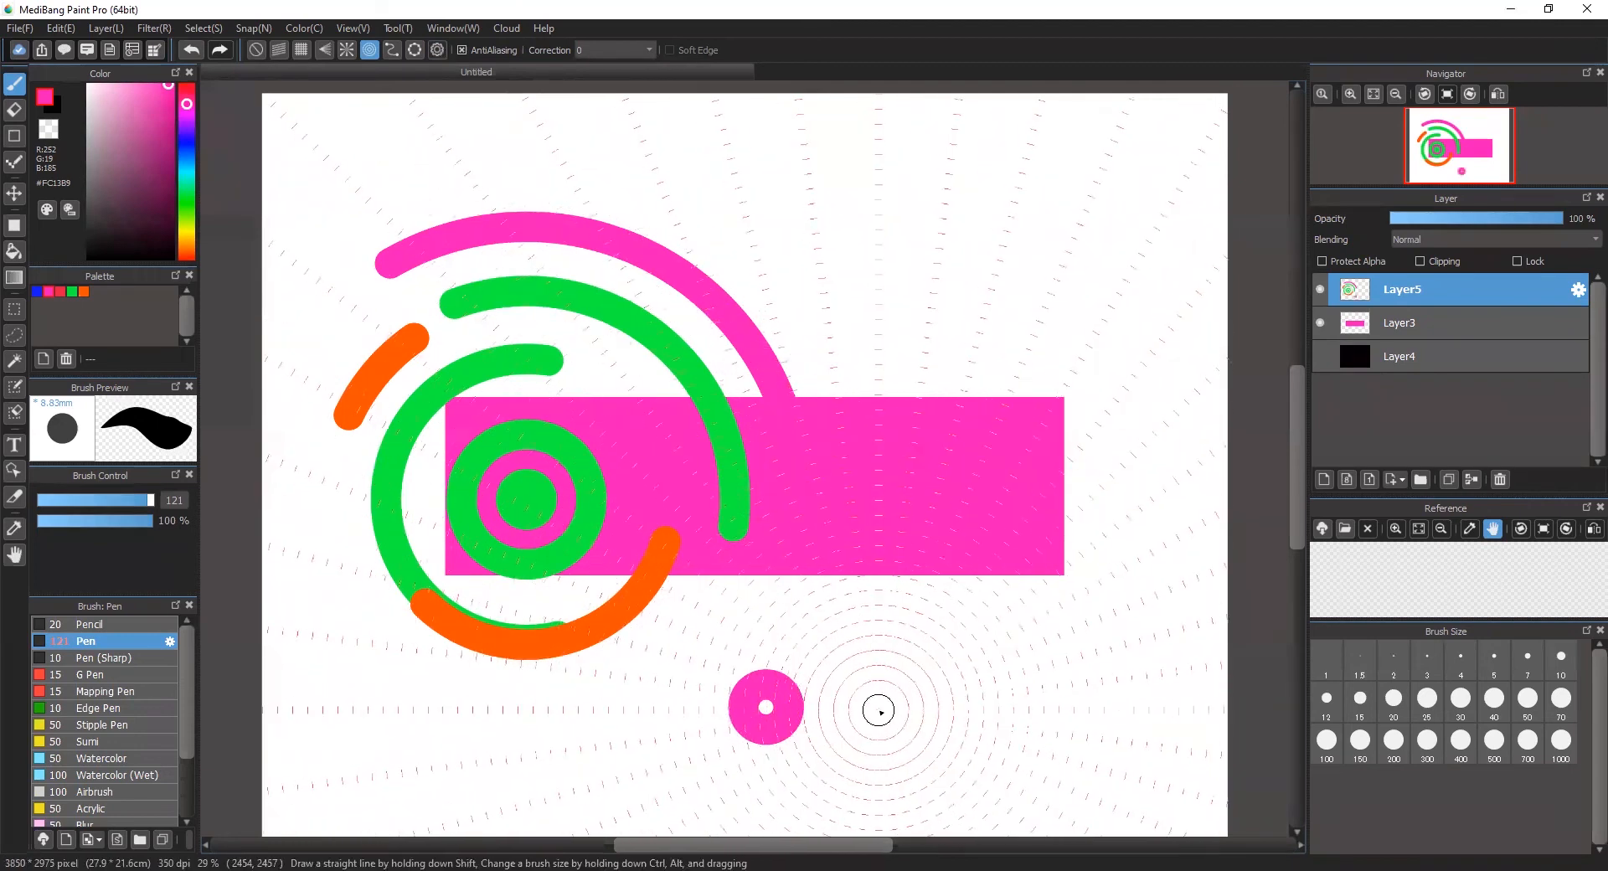
{"action": "mouse_move", "coordinate": [886, 689]}
{"action": "left_mouse_down"}
{"action": "mouse_move", "coordinate": [851, 681]}
{"action": "mouse_move", "coordinate": [918, 746]}
{"action": "mouse_move", "coordinate": [888, 670]}
{"action": "left_mouse_up"}
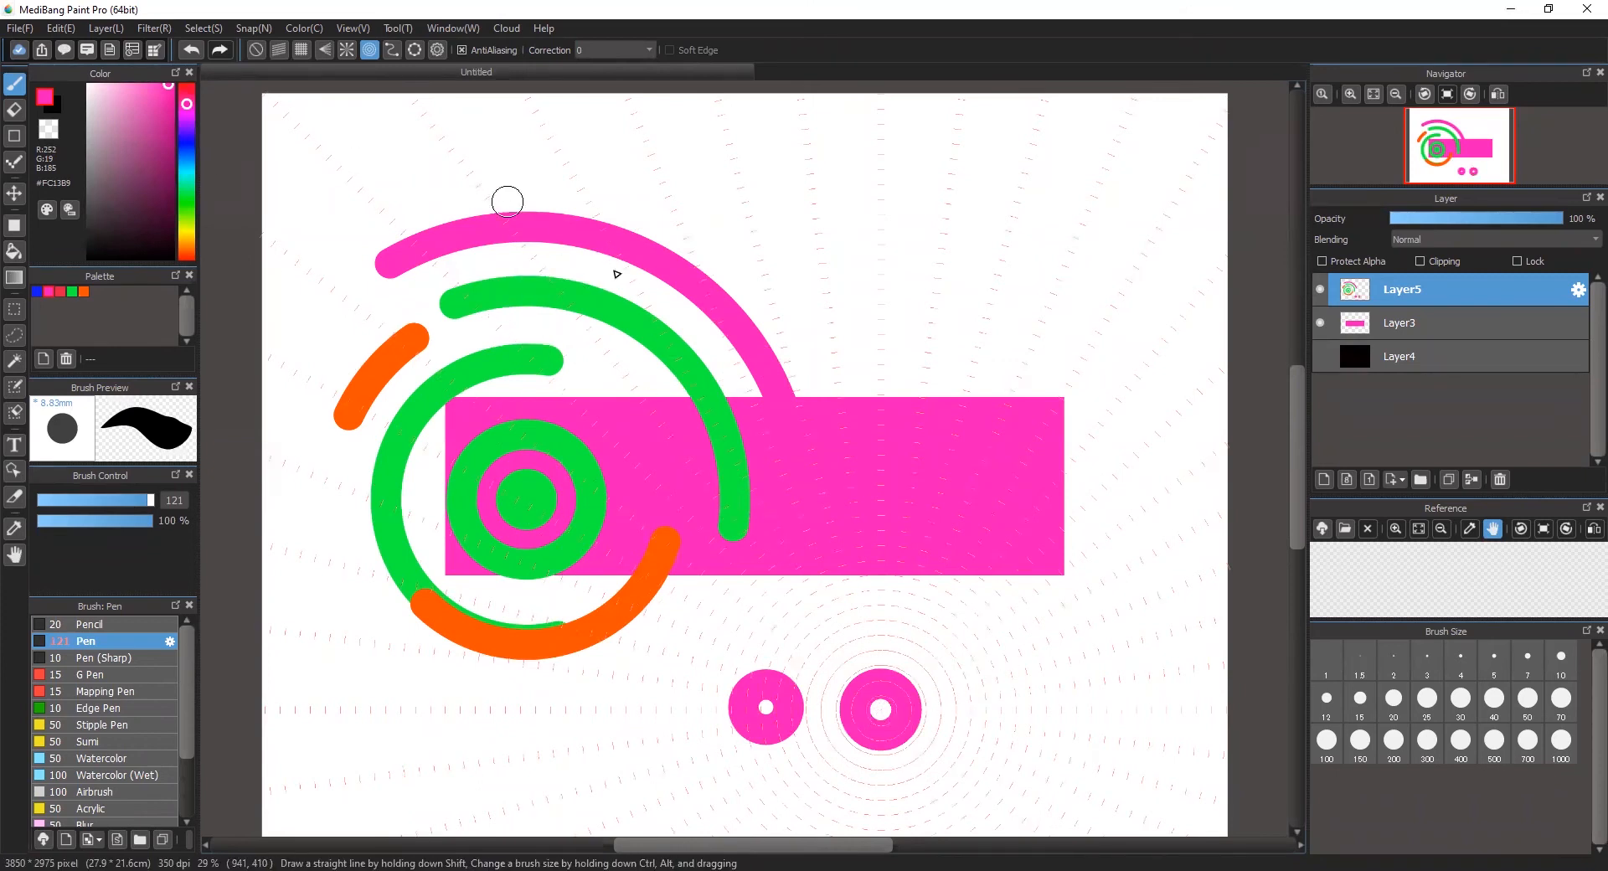
Step: Paint curved pink arcs down from the rectangle's lower corners, and two more arcs around a snap centre at its upper edge
{"action": "mouse_move", "coordinate": [1057, 571]}
{"action": "left_mouse_down"}
{"action": "mouse_move", "coordinate": [1095, 617]}
{"action": "mouse_move", "coordinate": [1108, 708]}
{"action": "left_mouse_up"}
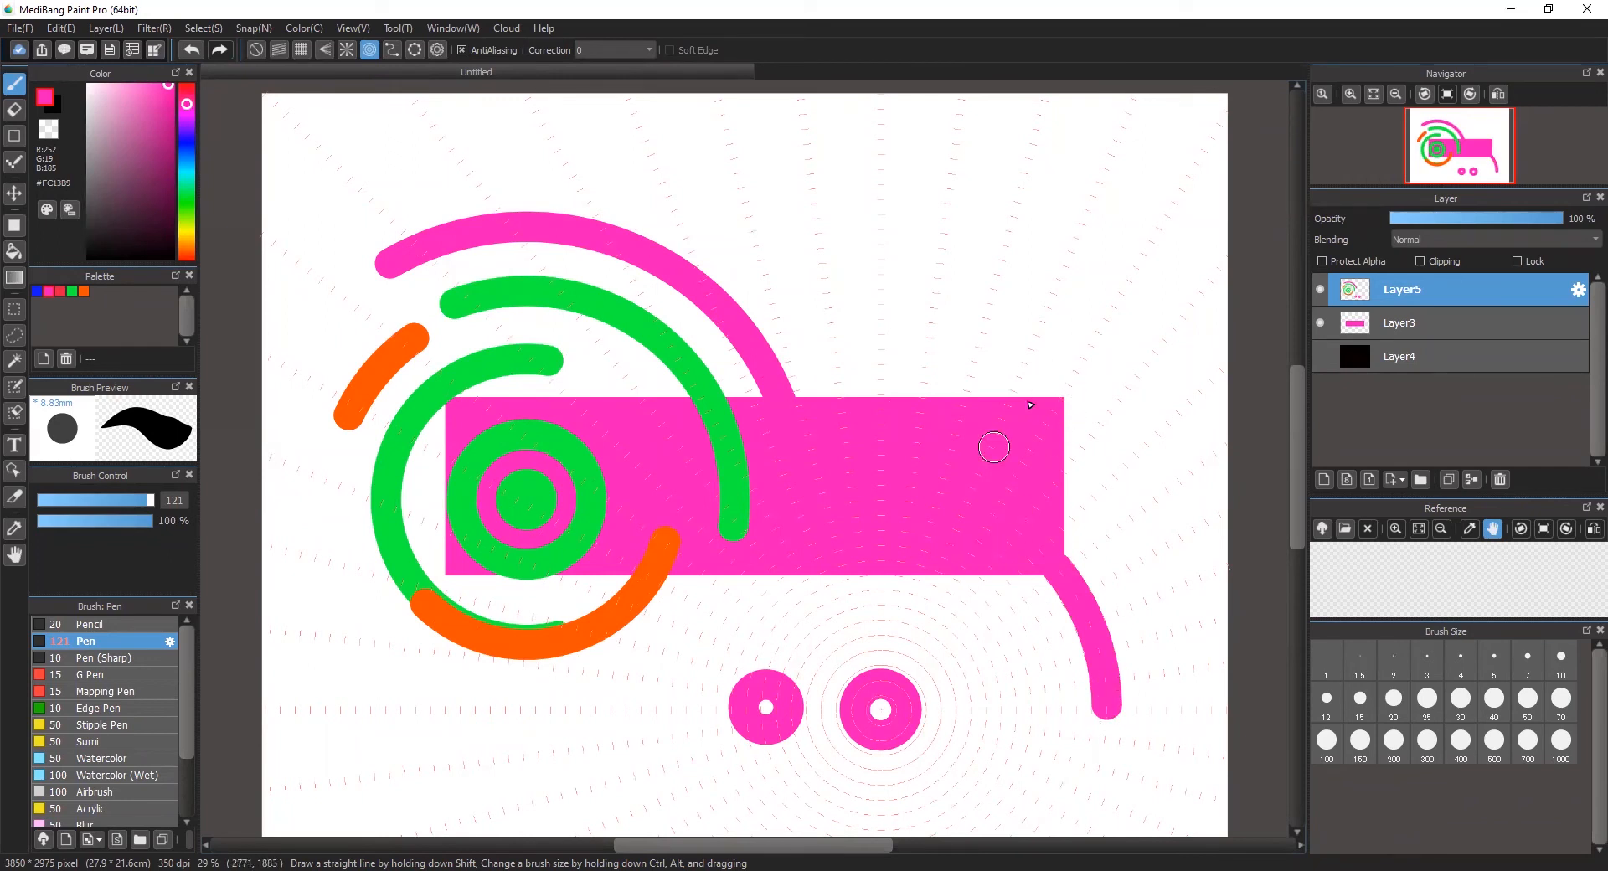
{"action": "left_click_drag", "start_coordinate": [445, 574], "coordinate": [437, 748]}
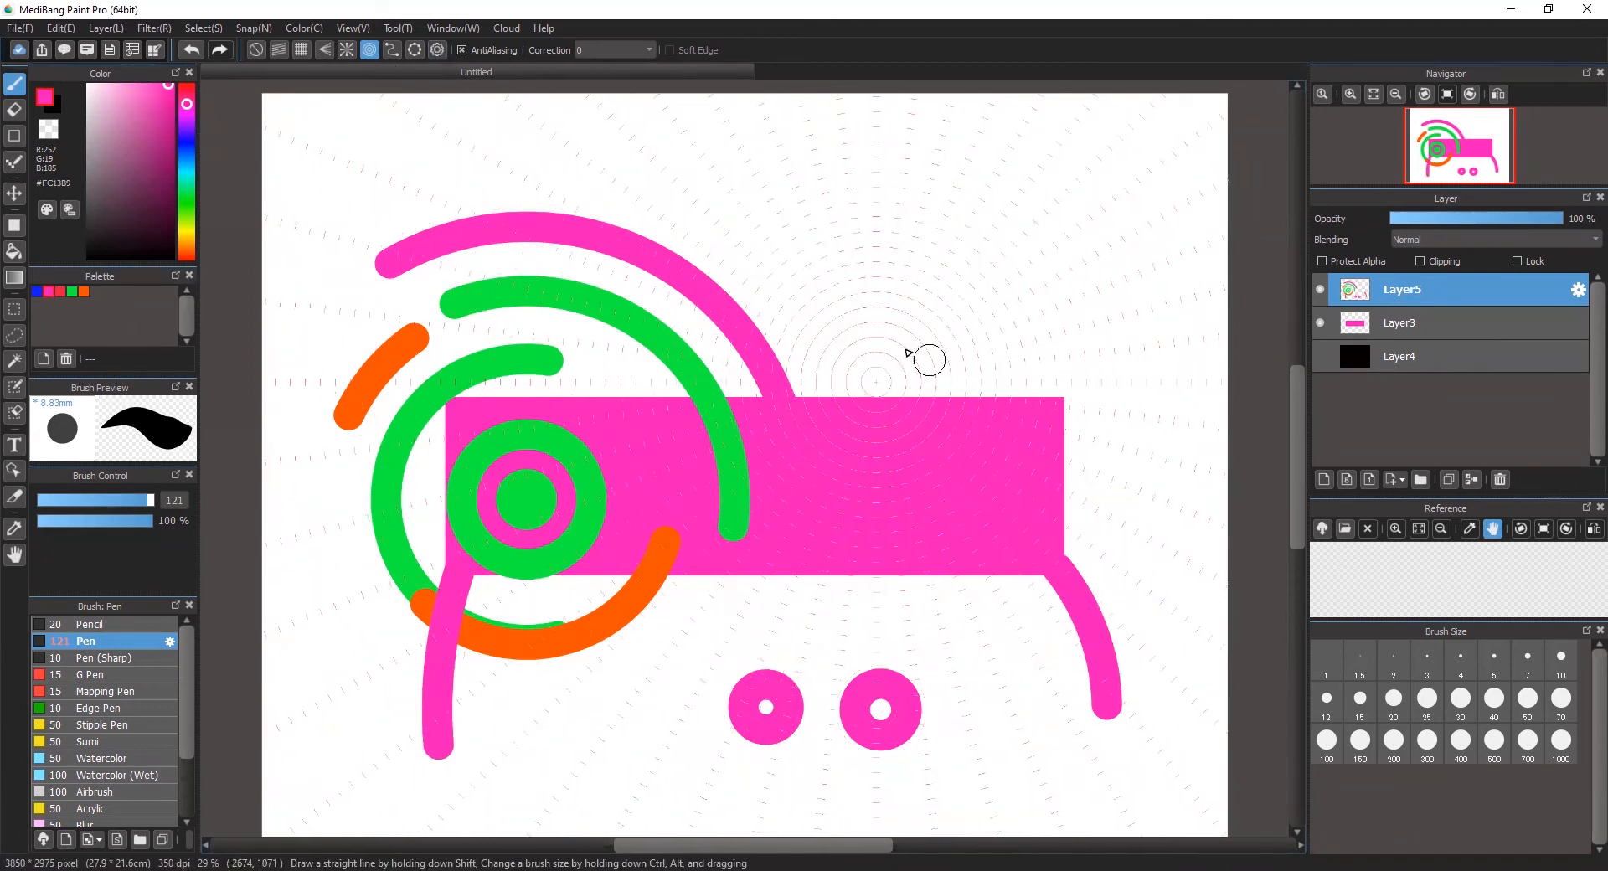
{"action": "left_click_drag", "start_coordinate": [946, 323], "coordinate": [1009, 457]}
{"action": "left_click_drag", "start_coordinate": [817, 254], "coordinate": [736, 406]}
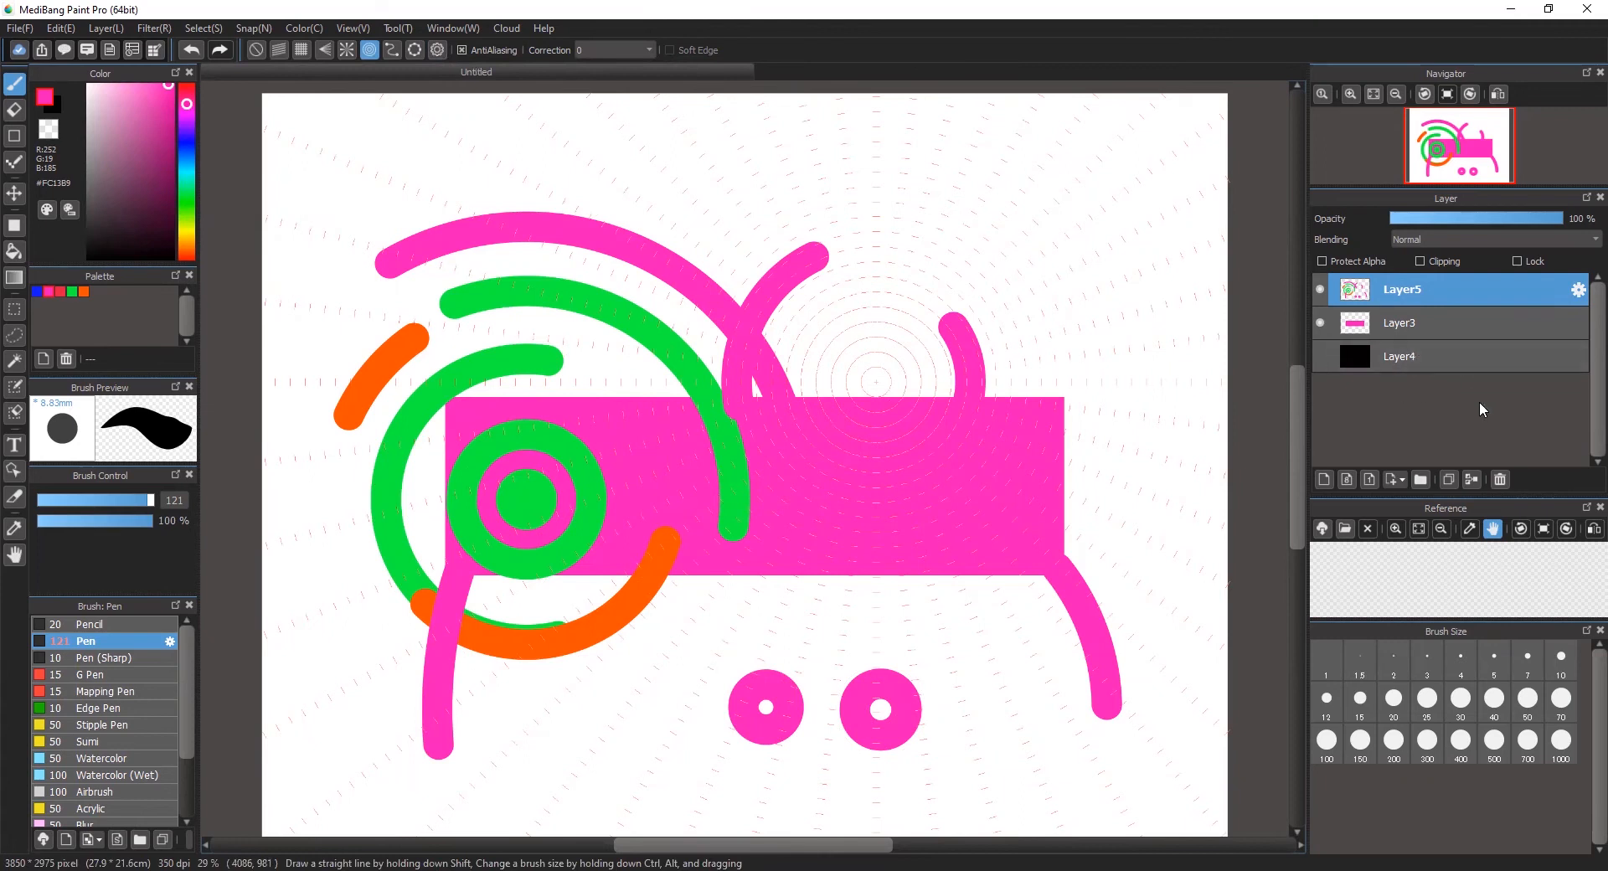
Step: Delete the stroke layer and use ellipse snap to paint a wide orange ellipse above the rectangle
{"action": "left_click", "coordinate": [1502, 480]}
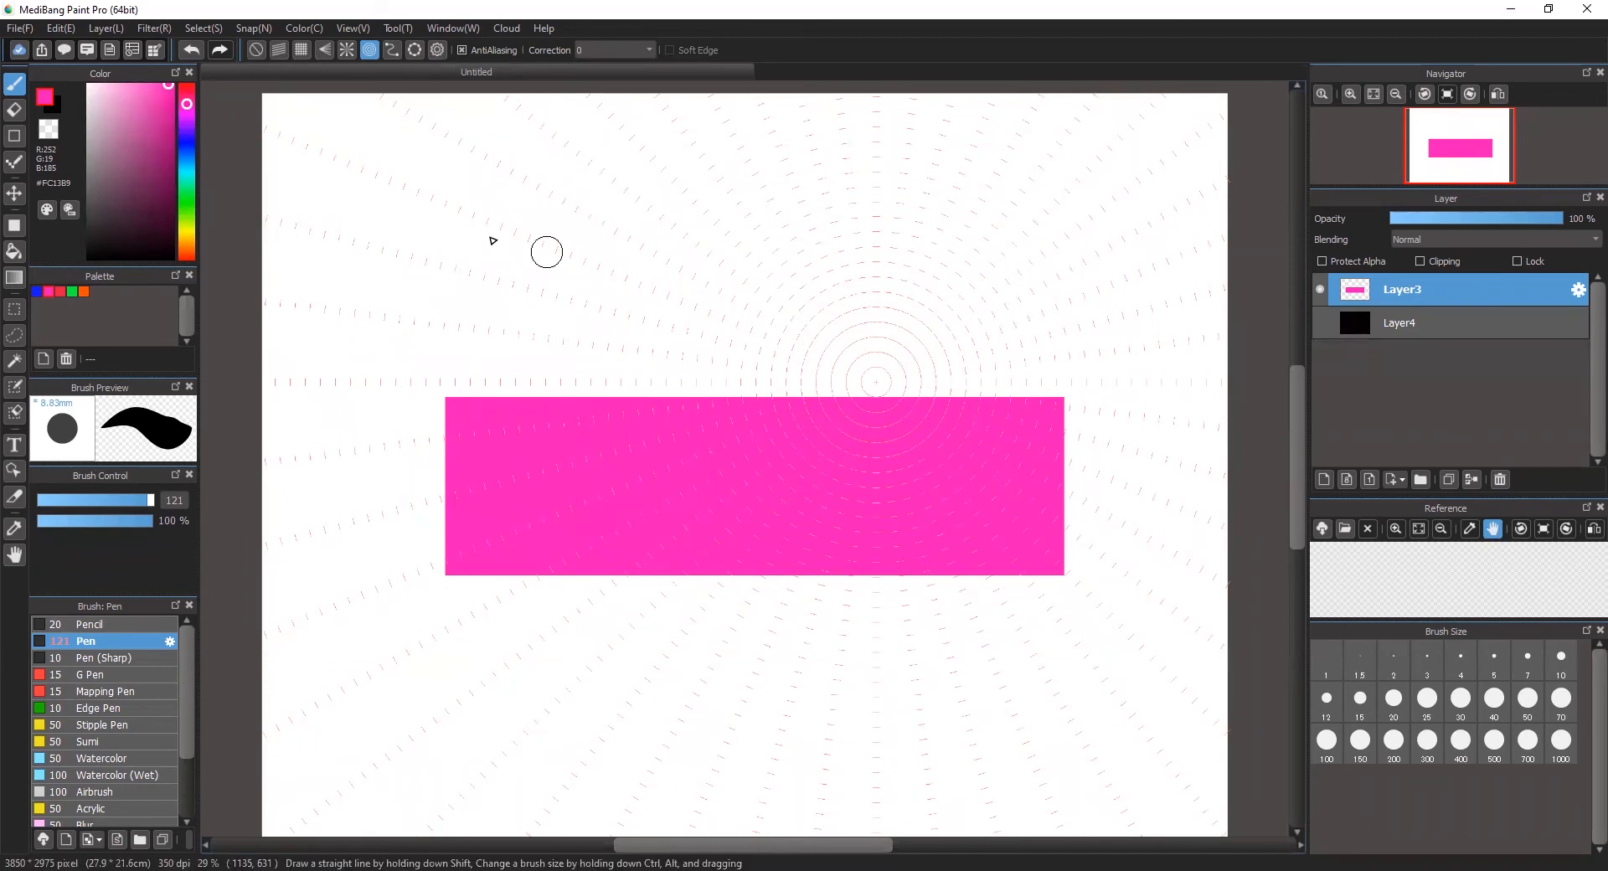
{"action": "left_click", "coordinate": [416, 50]}
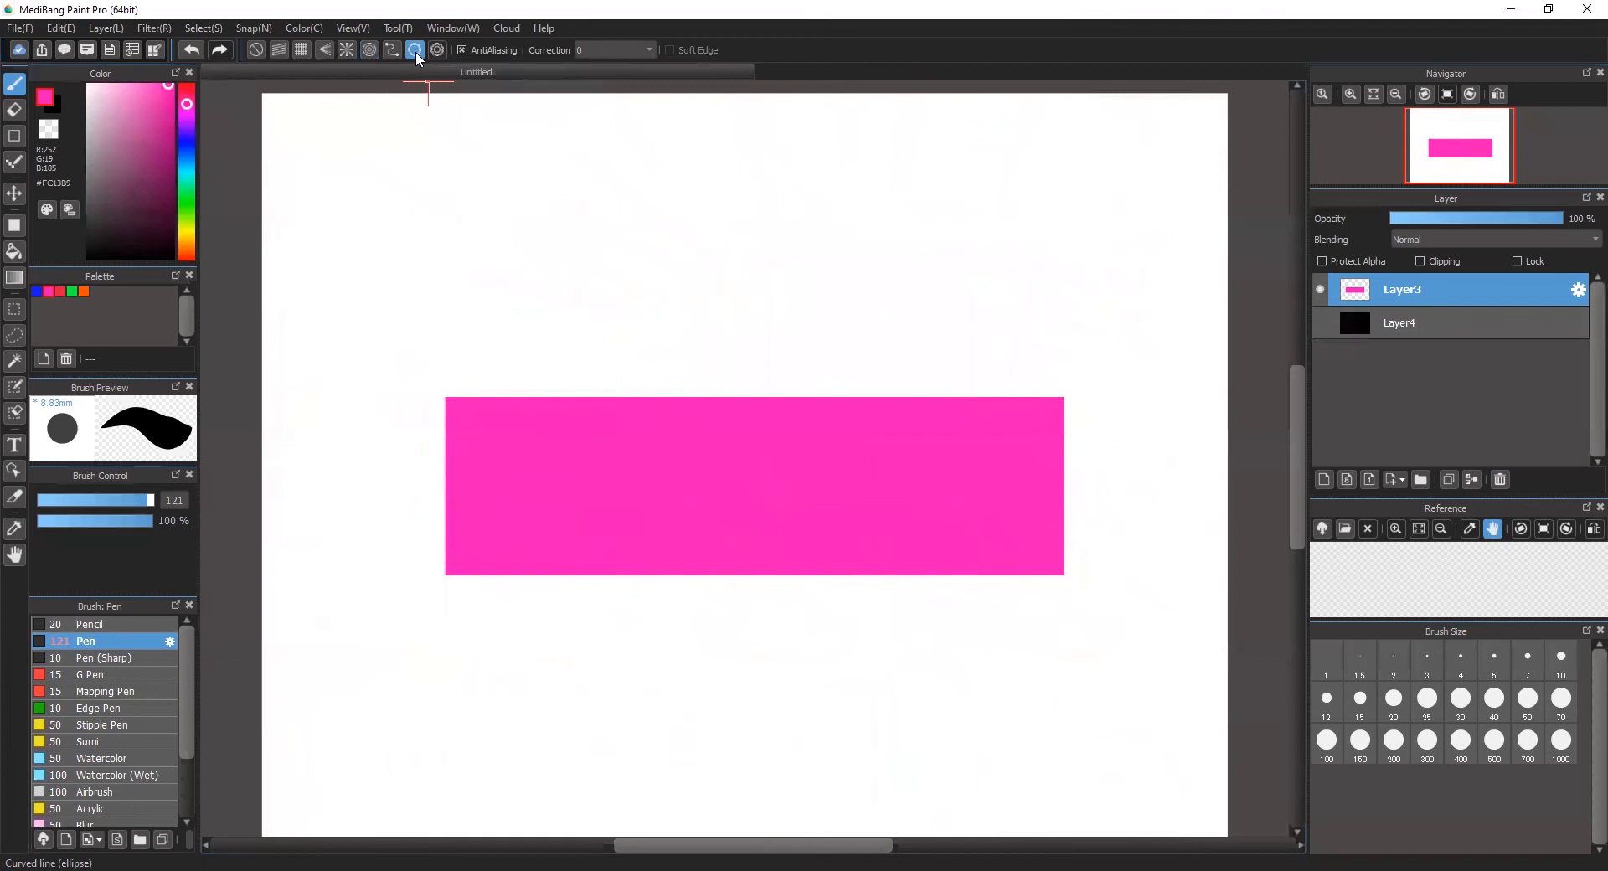
{"action": "left_click", "coordinate": [87, 291]}
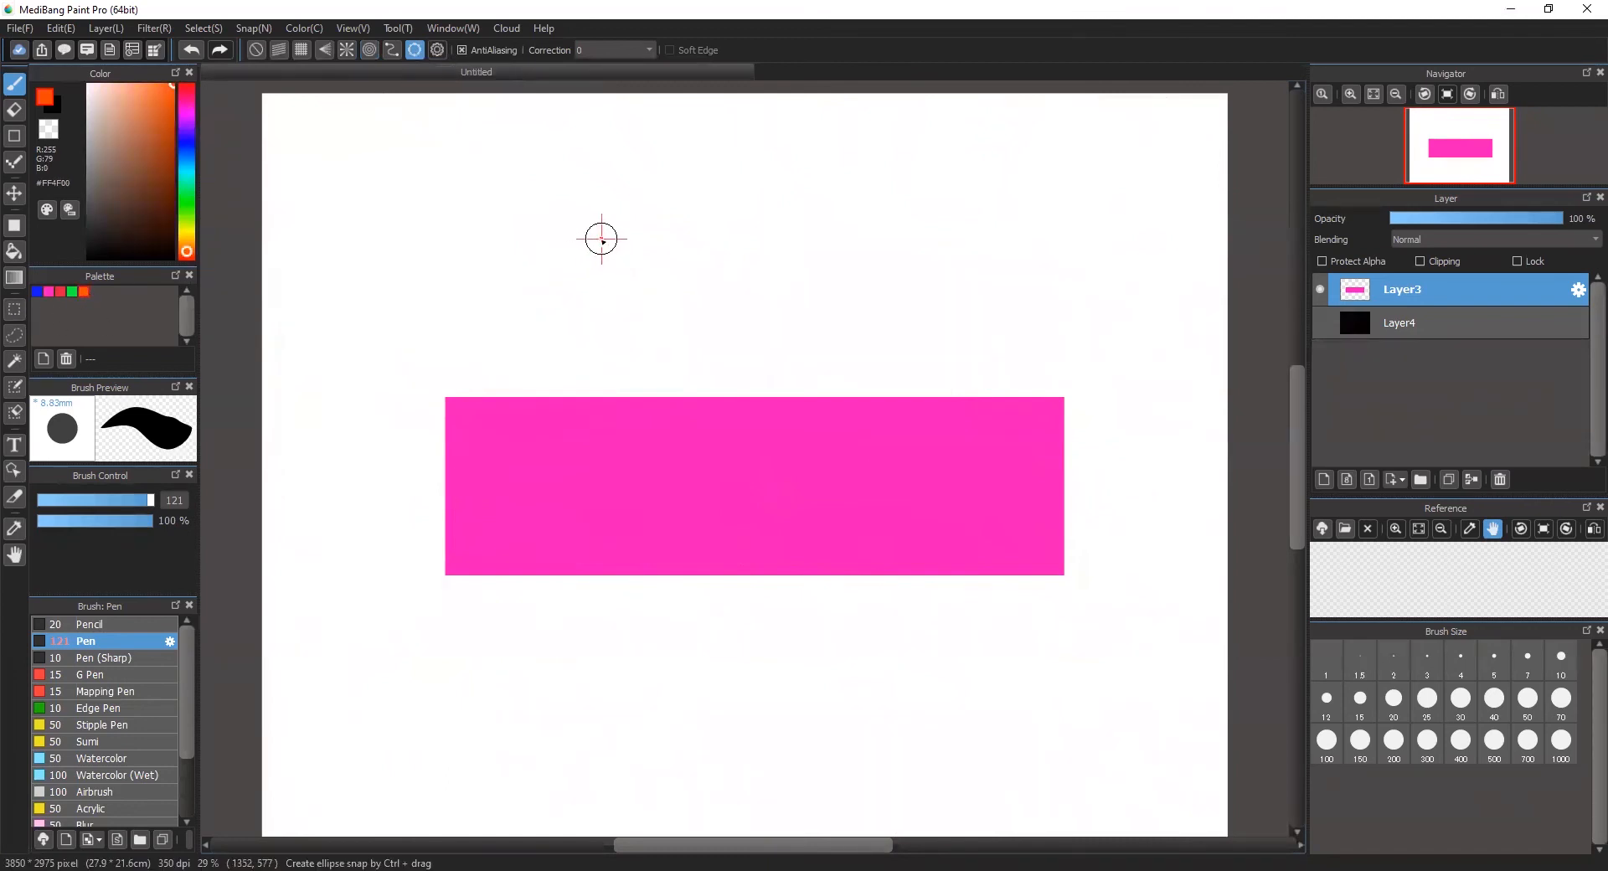
{"action": "mouse_move", "coordinate": [556, 269]}
{"action": "left_mouse_down"}
{"action": "mouse_move", "coordinate": [658, 383]}
{"action": "mouse_move", "coordinate": [771, 351]}
{"action": "mouse_move", "coordinate": [890, 362]}
{"action": "mouse_move", "coordinate": [883, 391]}
{"action": "left_mouse_up"}
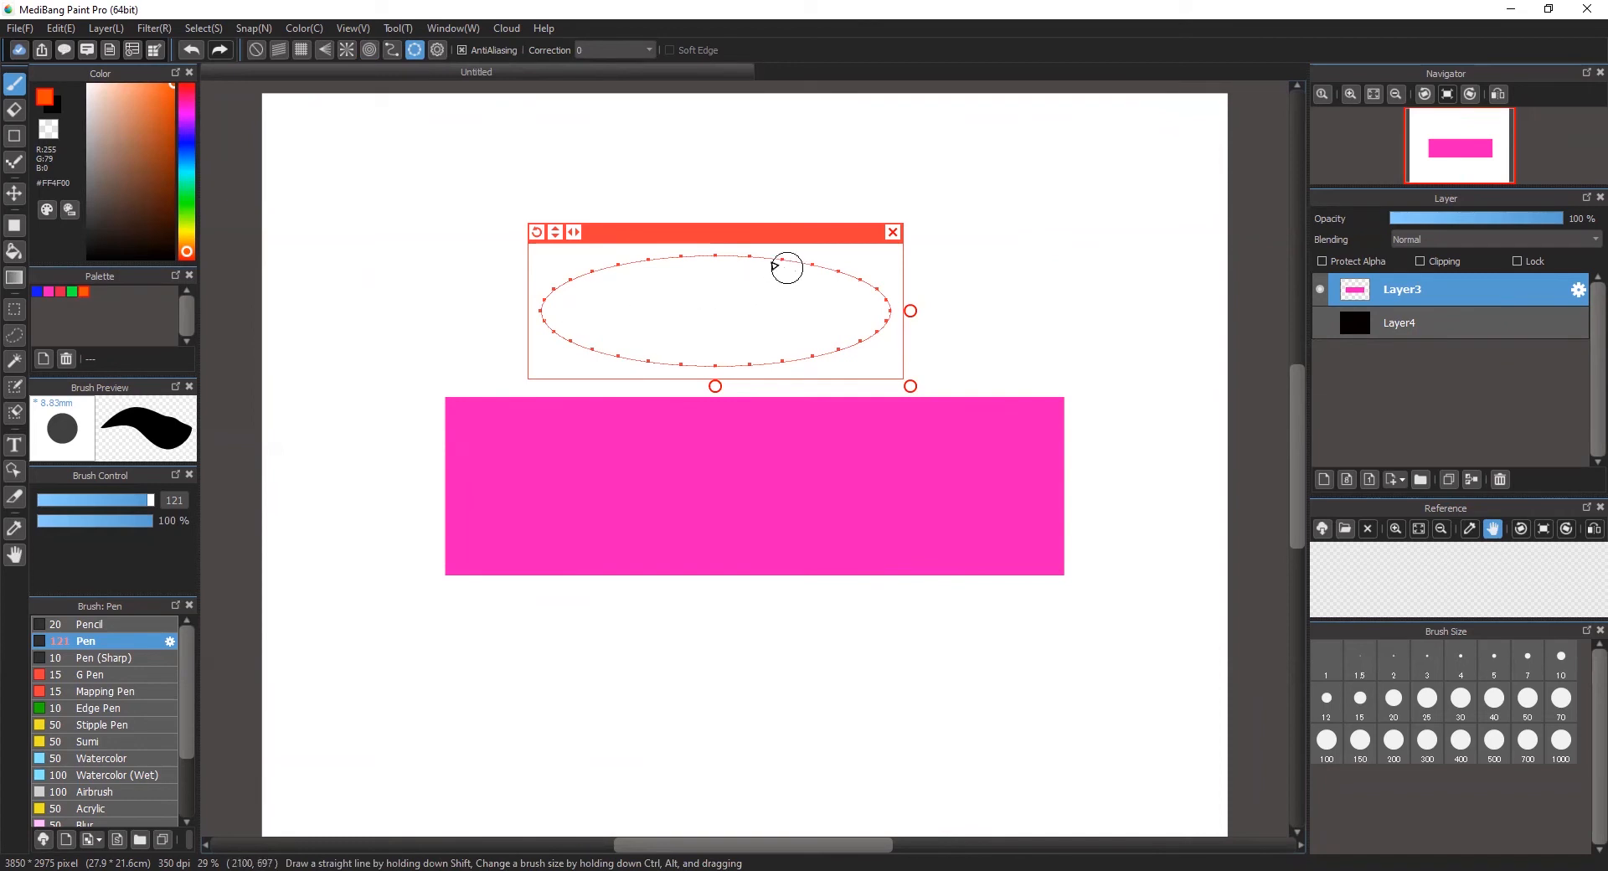
{"action": "mouse_move", "coordinate": [690, 258]}
{"action": "left_mouse_down"}
{"action": "mouse_move", "coordinate": [596, 278]}
{"action": "mouse_move", "coordinate": [568, 295]}
{"action": "mouse_move", "coordinate": [571, 332]}
{"action": "mouse_move", "coordinate": [663, 361]}
{"action": "mouse_move", "coordinate": [811, 359]}
{"action": "mouse_move", "coordinate": [846, 320]}
{"action": "mouse_move", "coordinate": [845, 258]}
{"action": "mouse_move", "coordinate": [643, 246]}
{"action": "mouse_move", "coordinate": [728, 249]}
{"action": "mouse_move", "coordinate": [777, 406]}
{"action": "mouse_move", "coordinate": [796, 571]}
{"action": "mouse_move", "coordinate": [734, 620]}
{"action": "mouse_move", "coordinate": [563, 644]}
{"action": "mouse_move", "coordinate": [549, 728]}
{"action": "mouse_move", "coordinate": [785, 747]}
{"action": "mouse_move", "coordinate": [841, 663]}
{"action": "mouse_move", "coordinate": [887, 686]}
{"action": "mouse_move", "coordinate": [541, 539]}
{"action": "mouse_move", "coordinate": [402, 378]}
{"action": "mouse_move", "coordinate": [413, 434]}
{"action": "mouse_move", "coordinate": [357, 435]}
{"action": "mouse_move", "coordinate": [282, 499]}
{"action": "mouse_move", "coordinate": [416, 543]}
{"action": "left_mouse_up"}
Step: Paint a green ellipse below the rectangle and a green half-ellipse arc on each side of it by repositioning the ellipse guide
{"action": "left_click", "coordinate": [72, 292]}
{"action": "left_click_drag", "start_coordinate": [501, 407], "coordinate": [1075, 408]}
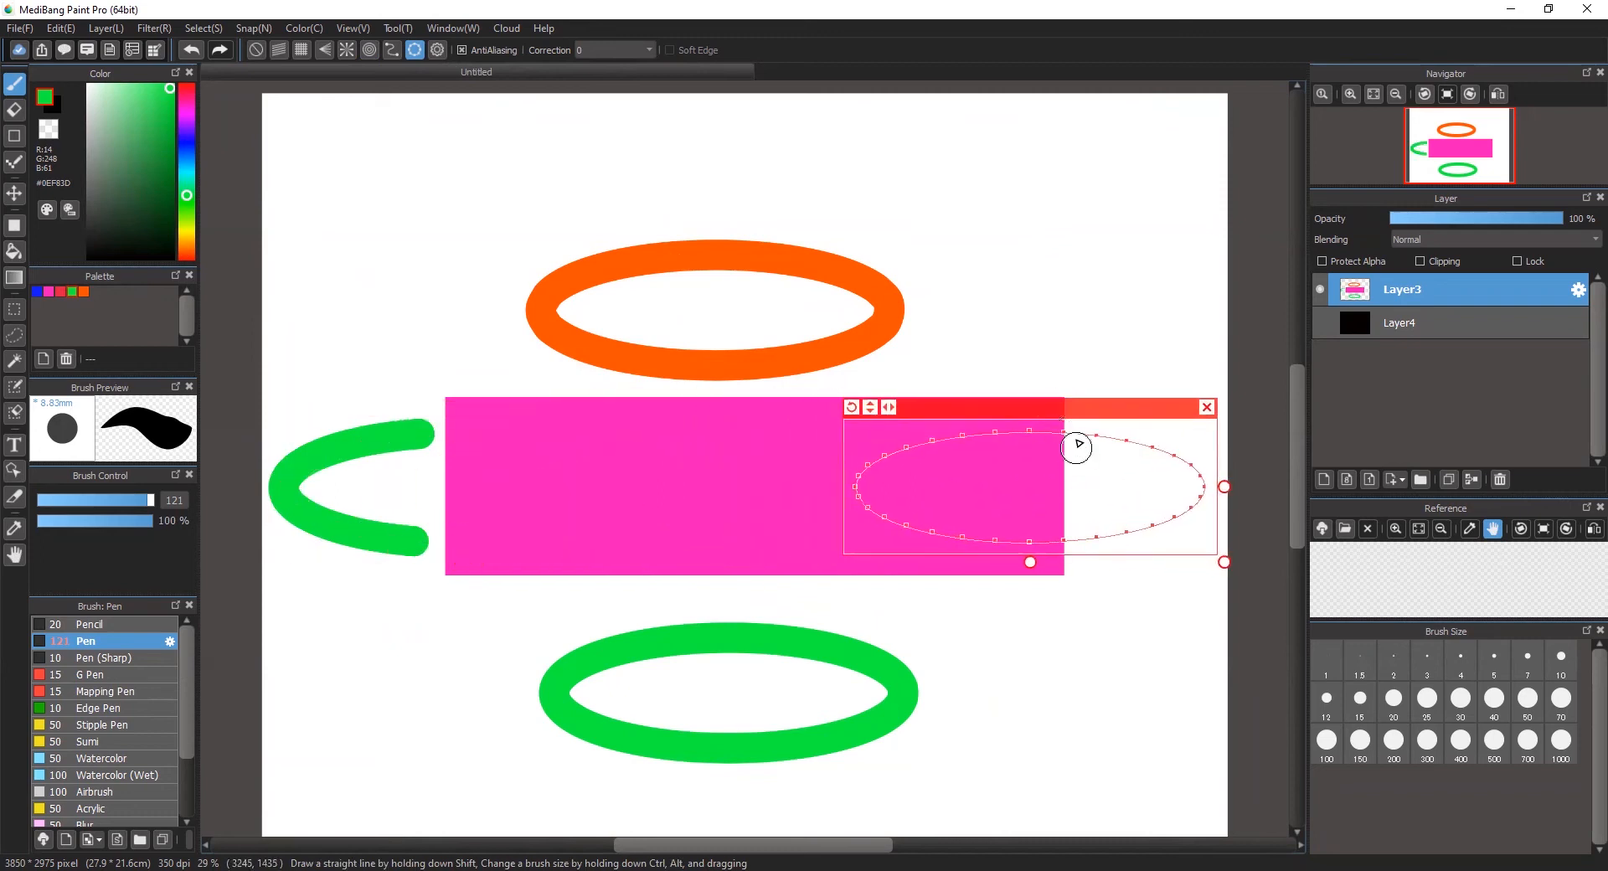
{"action": "mouse_move", "coordinate": [1089, 437]}
{"action": "left_mouse_down"}
{"action": "mouse_move", "coordinate": [1156, 470]}
{"action": "mouse_move", "coordinate": [1151, 524]}
{"action": "mouse_move", "coordinate": [1093, 526]}
{"action": "left_mouse_up"}
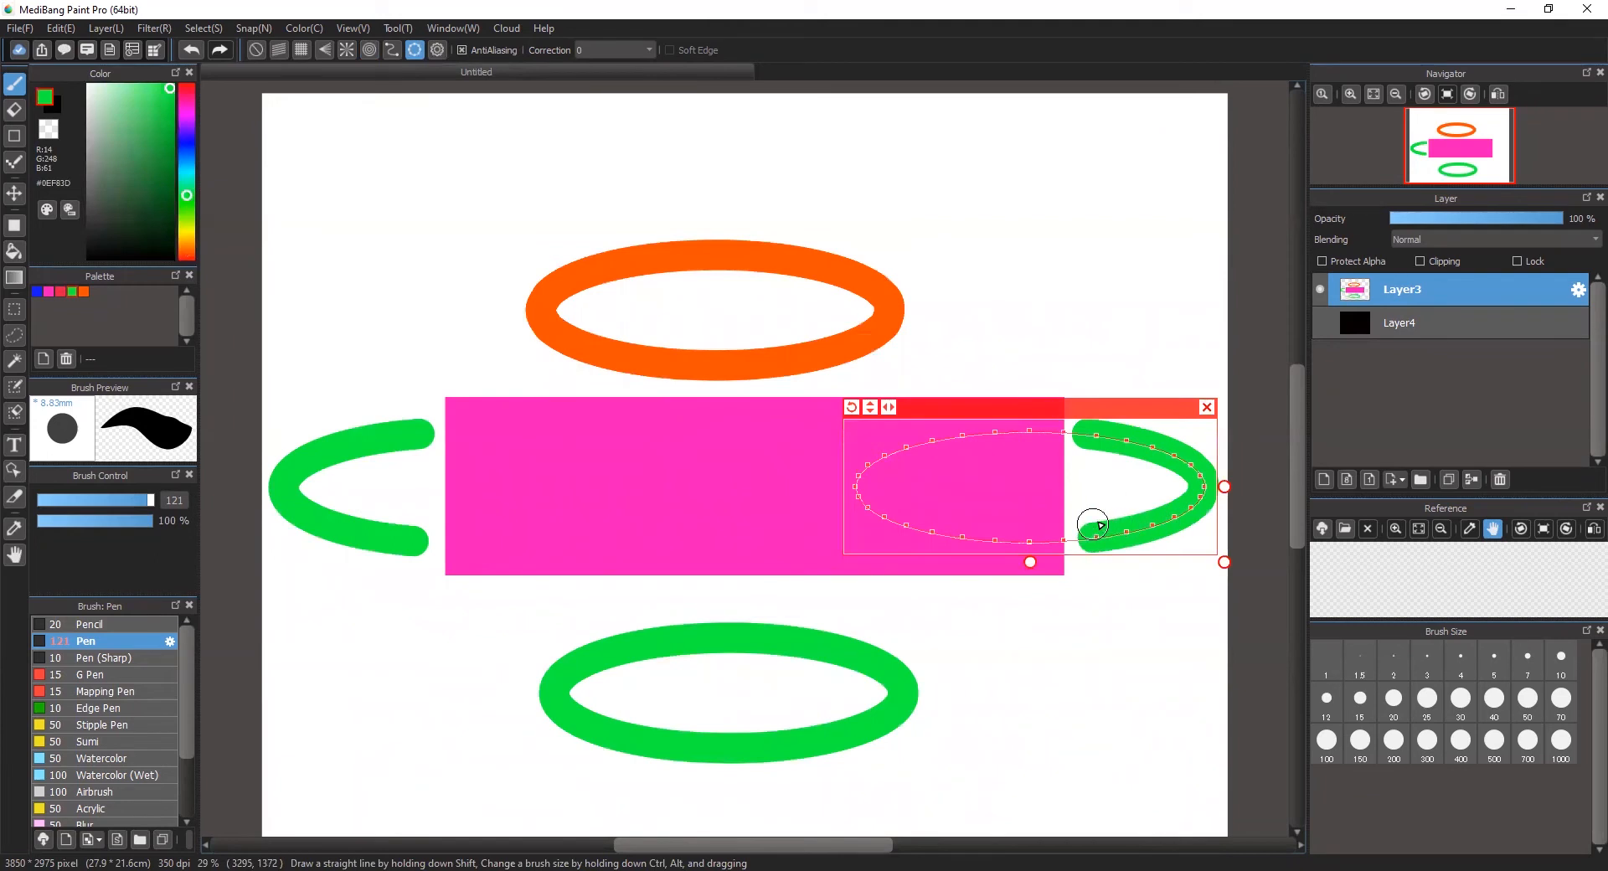
Step: Move the ellipse guide over the rectangle's upper right, make it narrower and taller, and paint a green ellipse along it
{"action": "left_click_drag", "start_coordinate": [946, 407], "coordinate": [695, 405]}
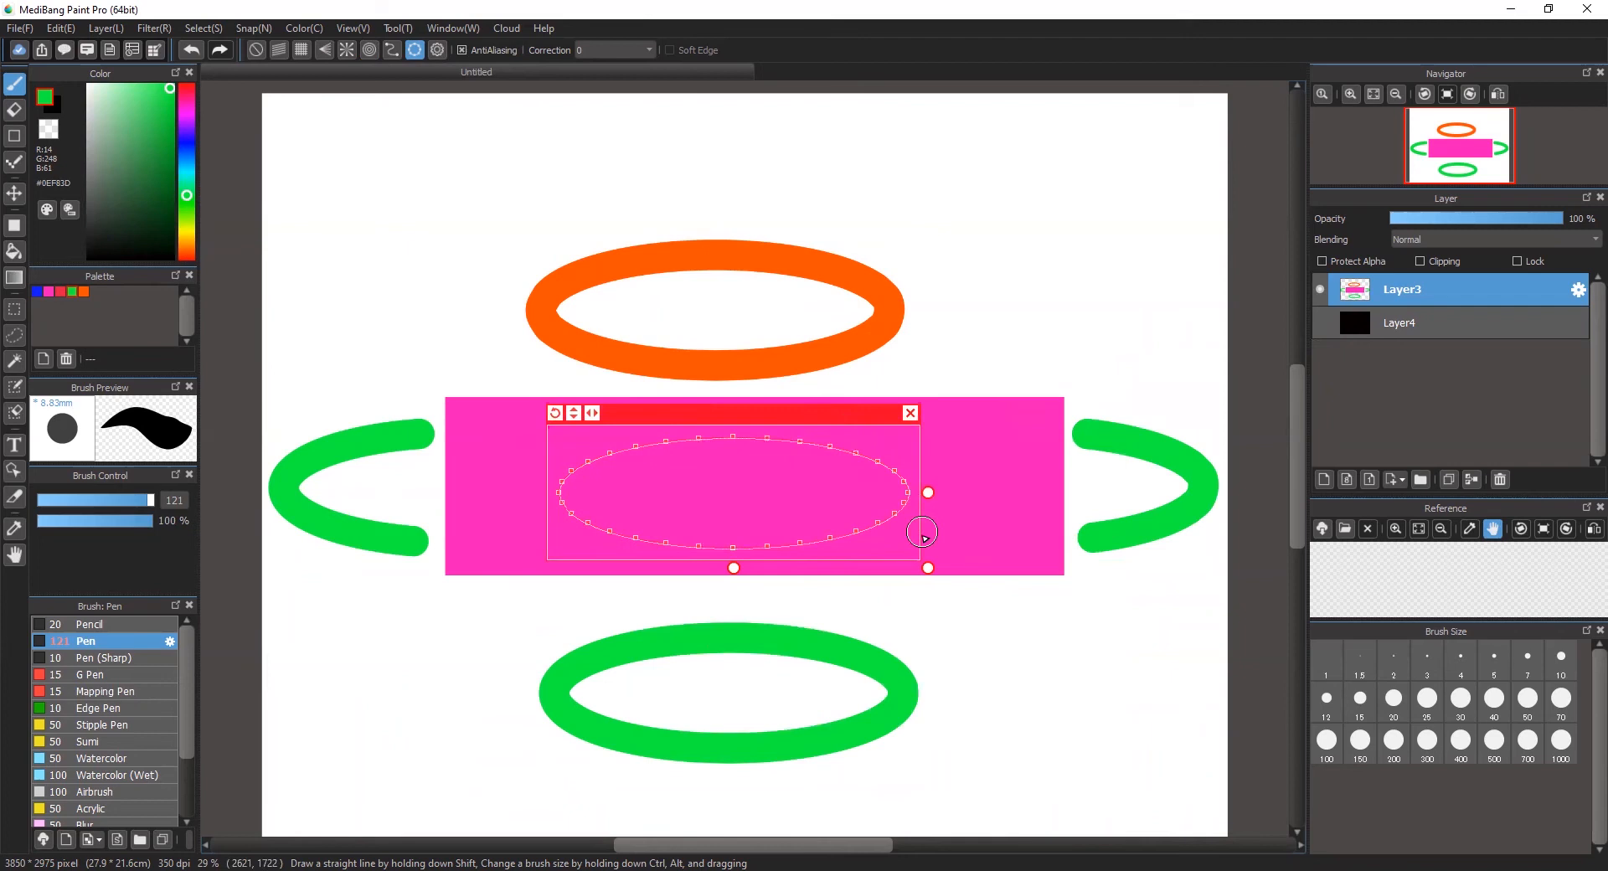
{"action": "left_click_drag", "start_coordinate": [839, 408], "coordinate": [969, 189]}
{"action": "left_click_drag", "start_coordinate": [1059, 343], "coordinate": [1014, 313]}
{"action": "mouse_move", "coordinate": [866, 335]}
{"action": "left_mouse_down"}
{"action": "mouse_move", "coordinate": [863, 495]}
{"action": "mouse_move", "coordinate": [869, 330]}
{"action": "mouse_move", "coordinate": [875, 360]}
{"action": "left_mouse_up"}
{"action": "left_click_drag", "start_coordinate": [919, 262], "coordinate": [919, 389]}
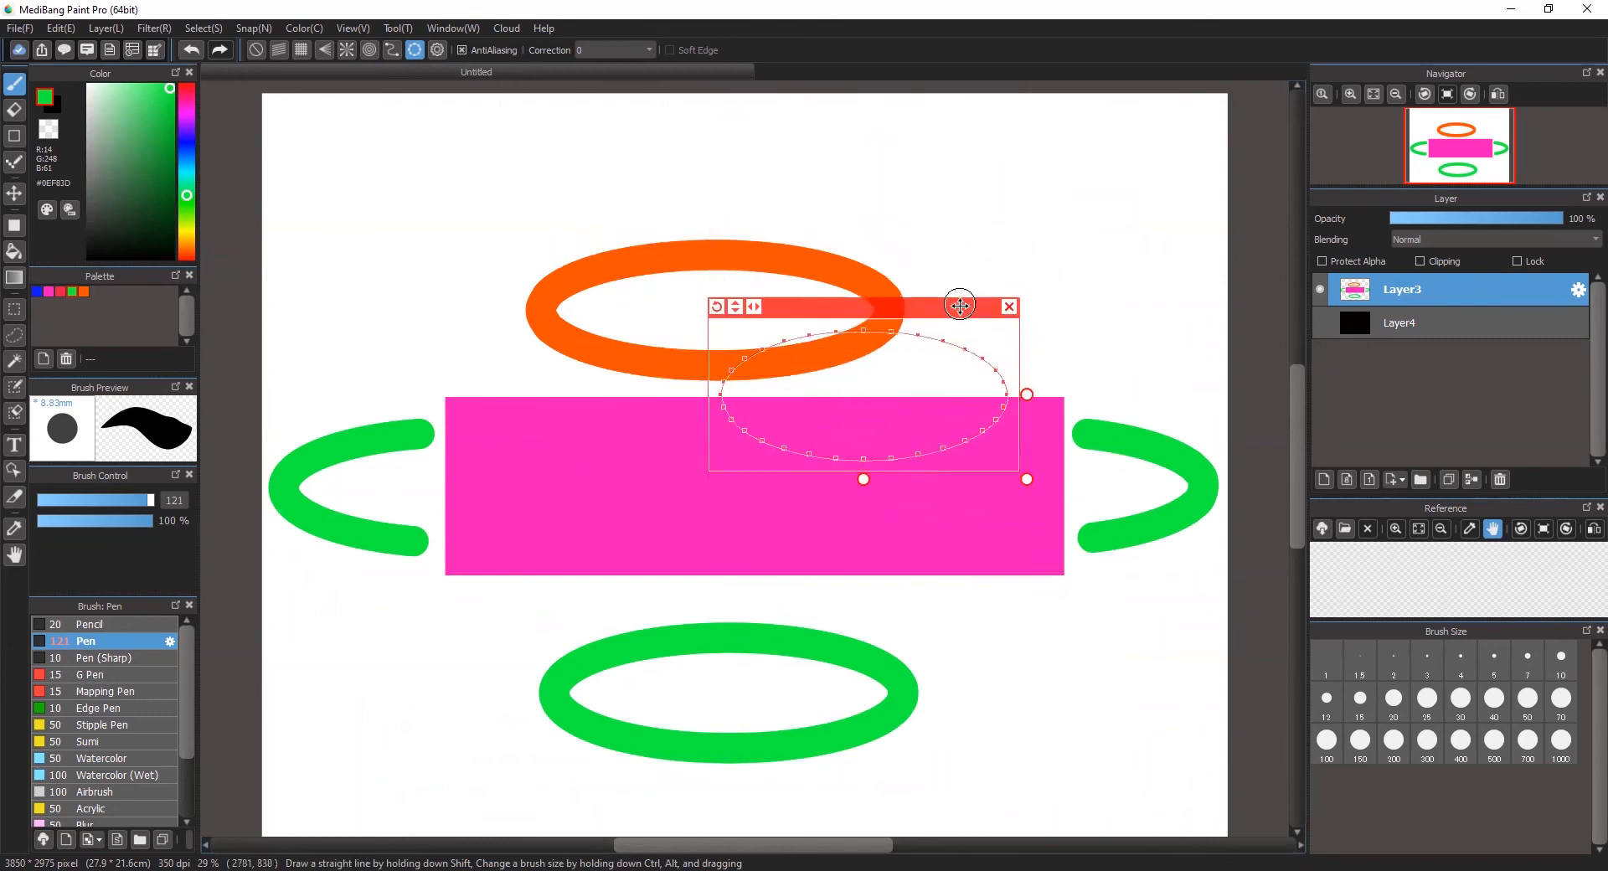
{"action": "left_click_drag", "start_coordinate": [862, 479], "coordinate": [864, 510]}
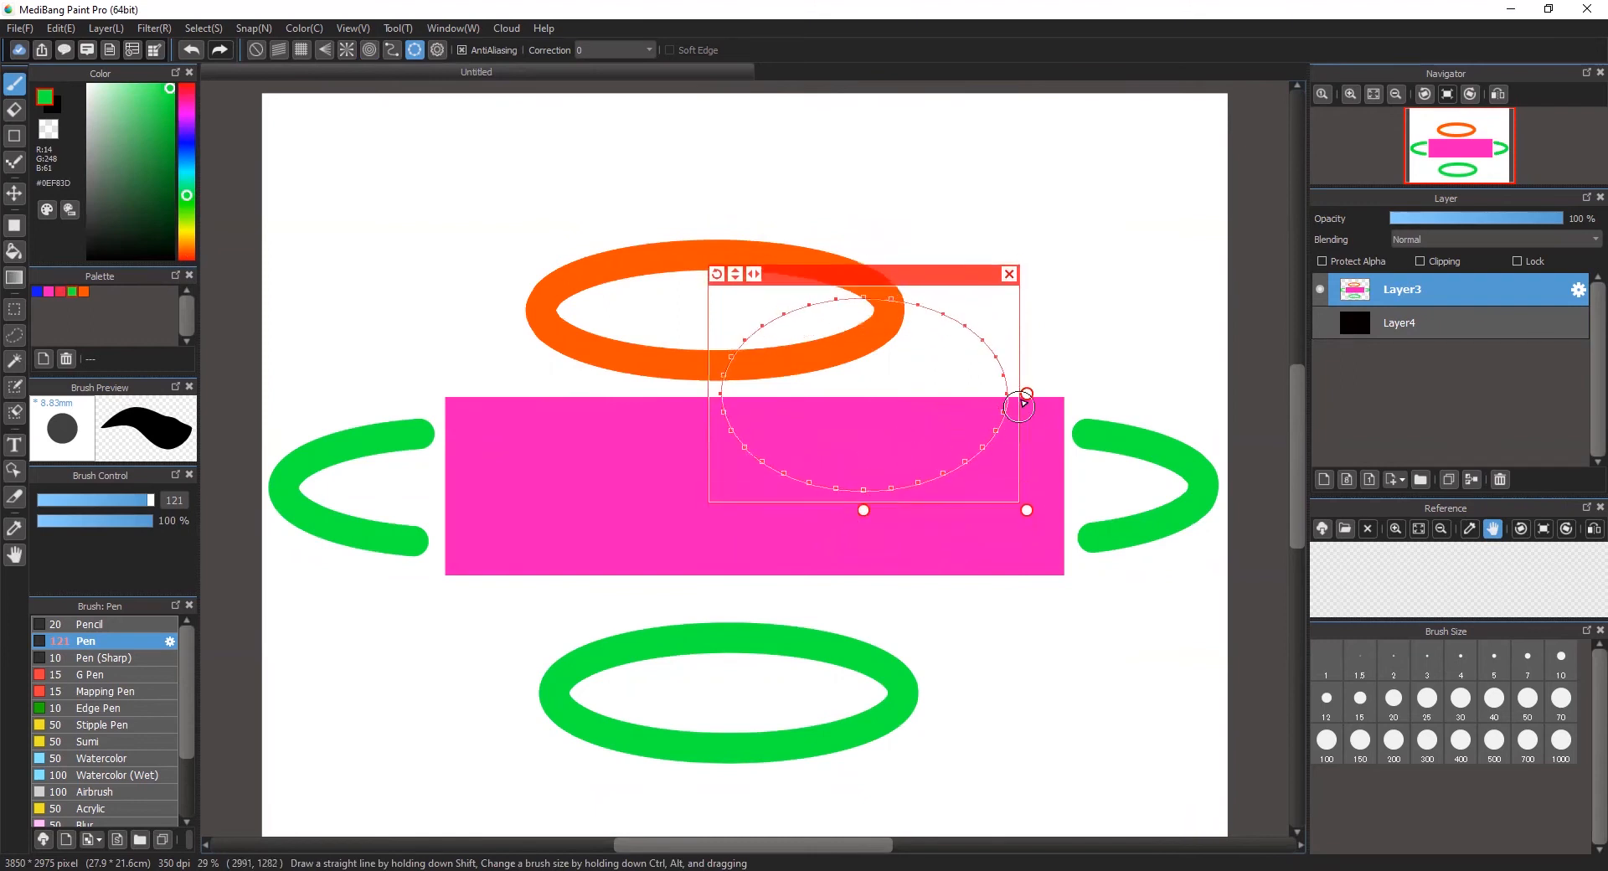
{"action": "mouse_move", "coordinate": [1028, 388]}
{"action": "left_mouse_down"}
{"action": "mouse_move", "coordinate": [783, 385]}
{"action": "mouse_move", "coordinate": [1006, 412]}
{"action": "mouse_move", "coordinate": [1003, 344]}
{"action": "left_mouse_up"}
Step: Rotate the ellipse guide in two stages, painting a tilted green ellipse and a steeper red one over the previous ellipse
{"action": "left_click_drag", "start_coordinate": [716, 273], "coordinate": [668, 408]}
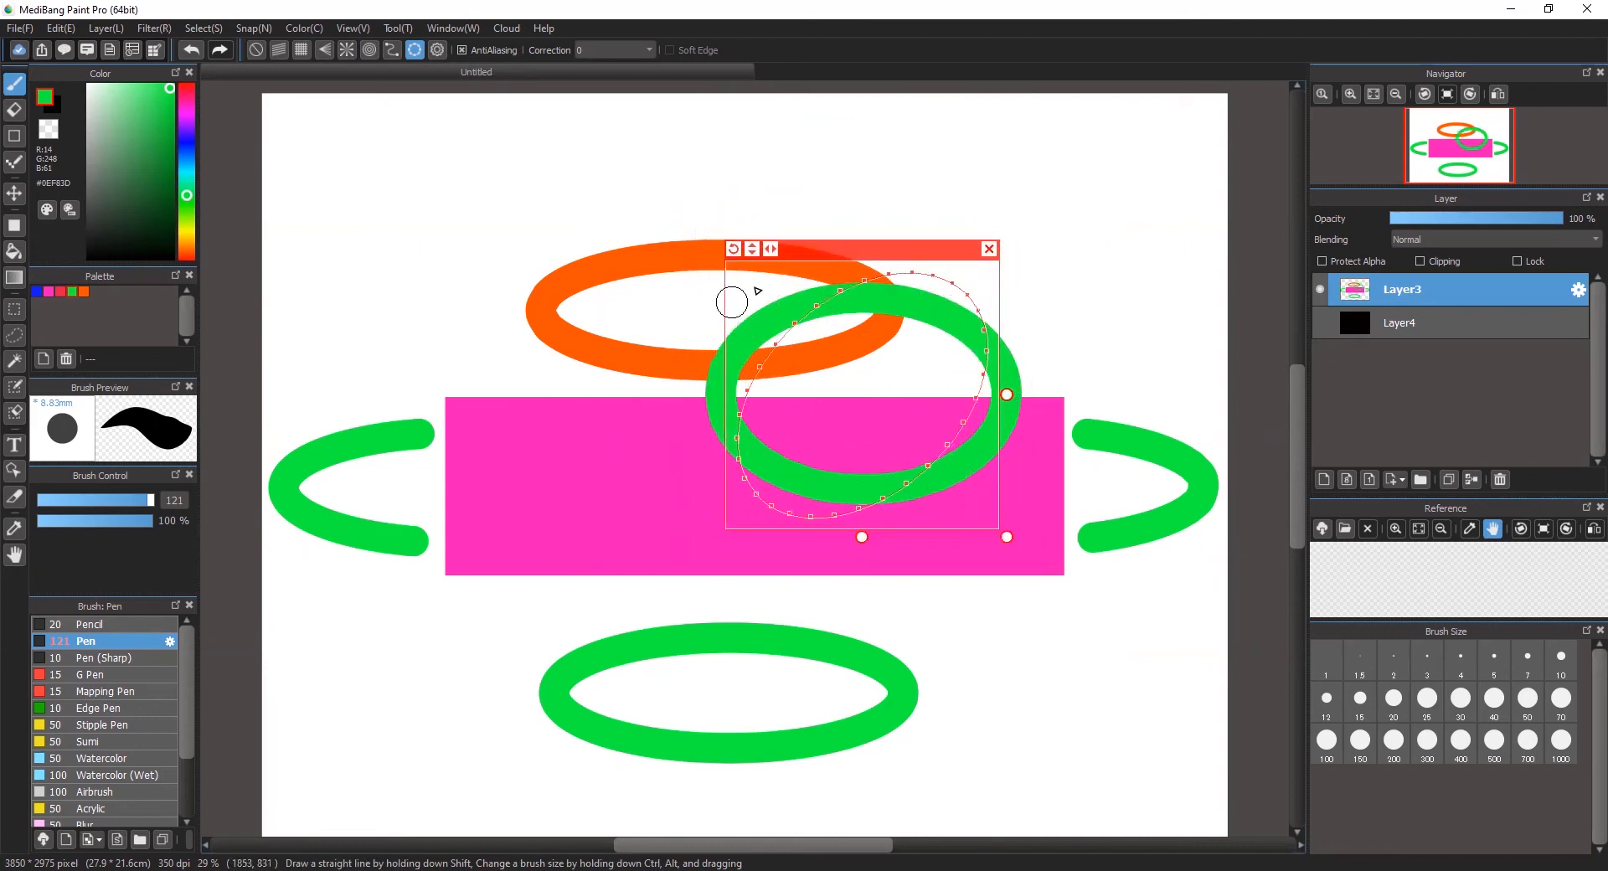
{"action": "mouse_move", "coordinate": [802, 330]}
{"action": "left_mouse_down"}
{"action": "mouse_move", "coordinate": [758, 469]}
{"action": "mouse_move", "coordinate": [959, 360]}
{"action": "mouse_move", "coordinate": [721, 252]}
{"action": "mouse_move", "coordinate": [689, 302]}
{"action": "mouse_move", "coordinate": [500, 294]}
{"action": "left_mouse_up"}
{"action": "left_click", "coordinate": [63, 293]}
{"action": "mouse_move", "coordinate": [888, 266]}
{"action": "left_mouse_down"}
{"action": "mouse_move", "coordinate": [777, 356]}
{"action": "mouse_move", "coordinate": [917, 477]}
{"action": "mouse_move", "coordinate": [797, 302]}
{"action": "left_mouse_up"}
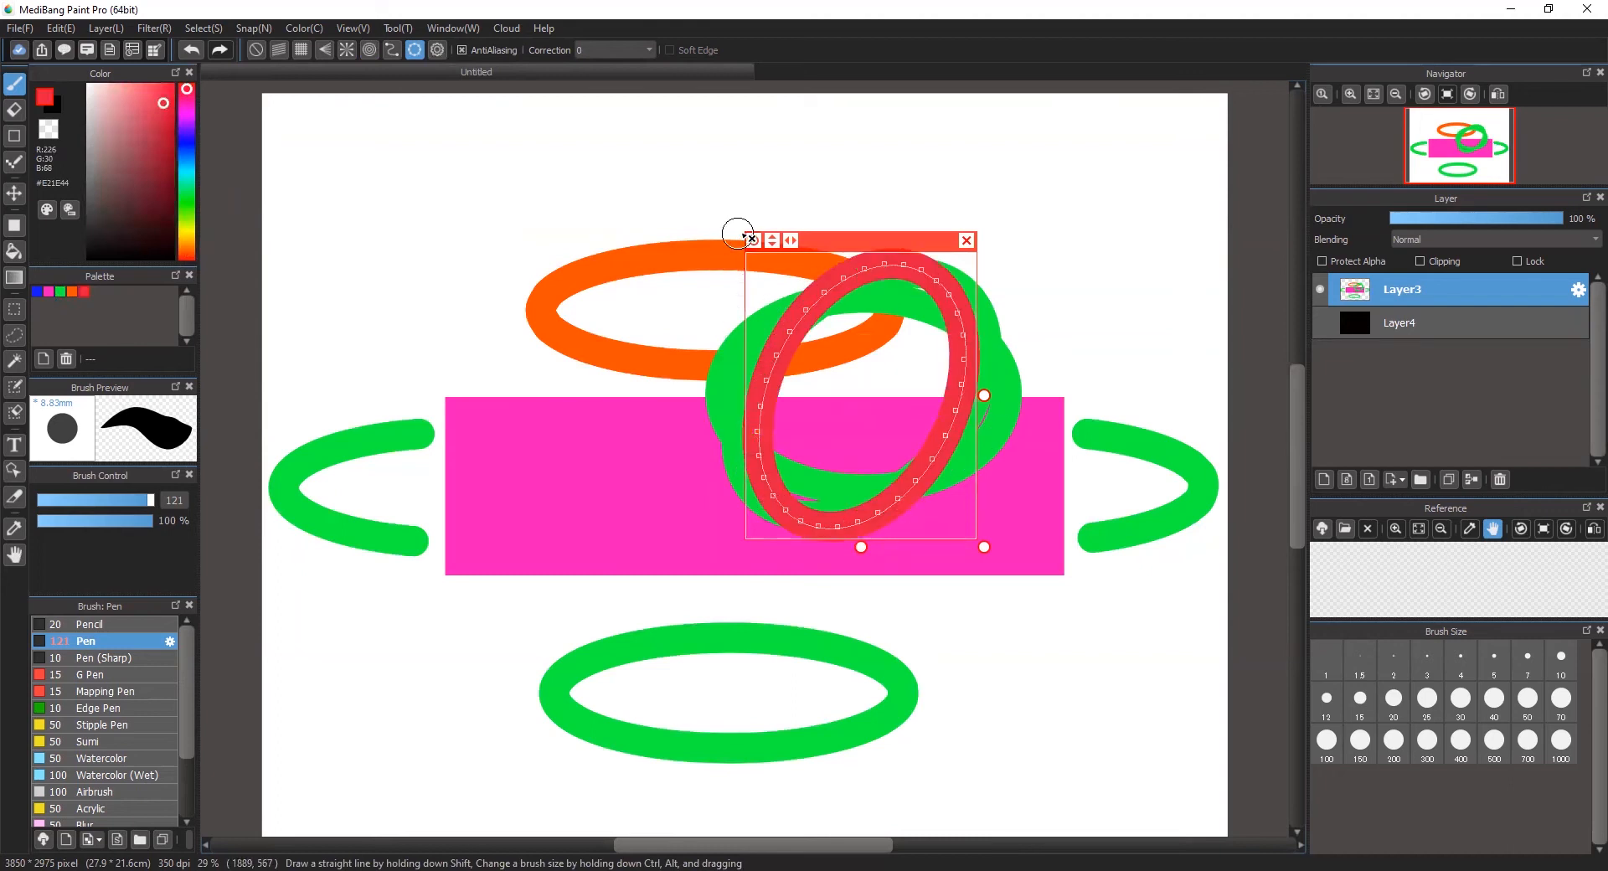
Step: Rotate the ellipse guide nearly upright, move pink beside red in the palette, and paint a pink ellipse along the guide
{"action": "left_click_drag", "start_coordinate": [749, 240], "coordinate": [680, 294]}
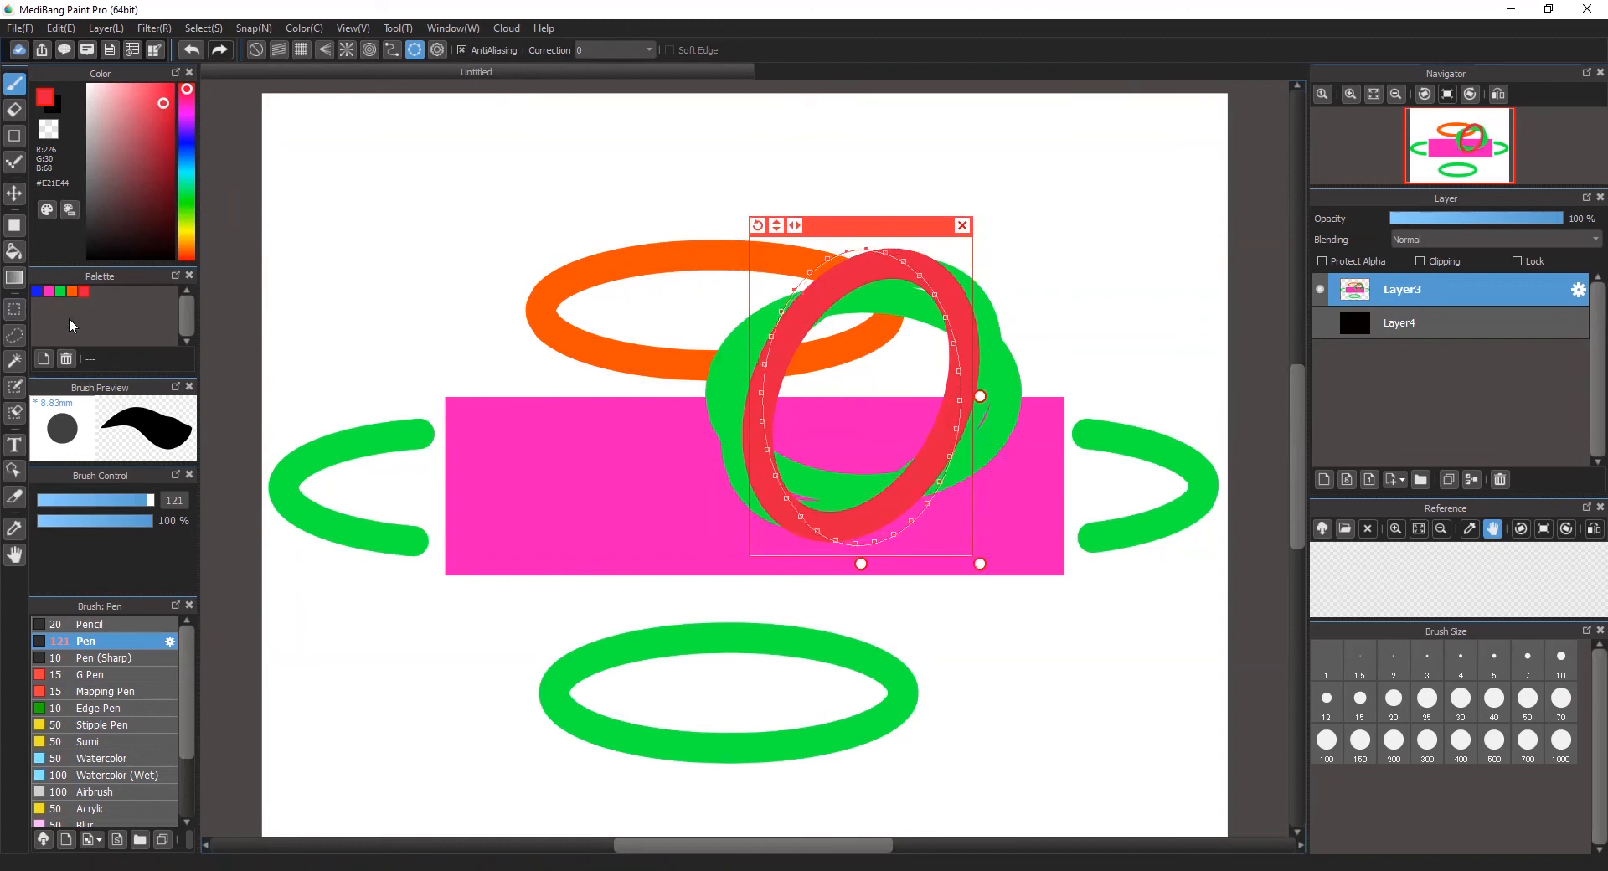
{"action": "left_click_drag", "start_coordinate": [52, 292], "coordinate": [73, 293]}
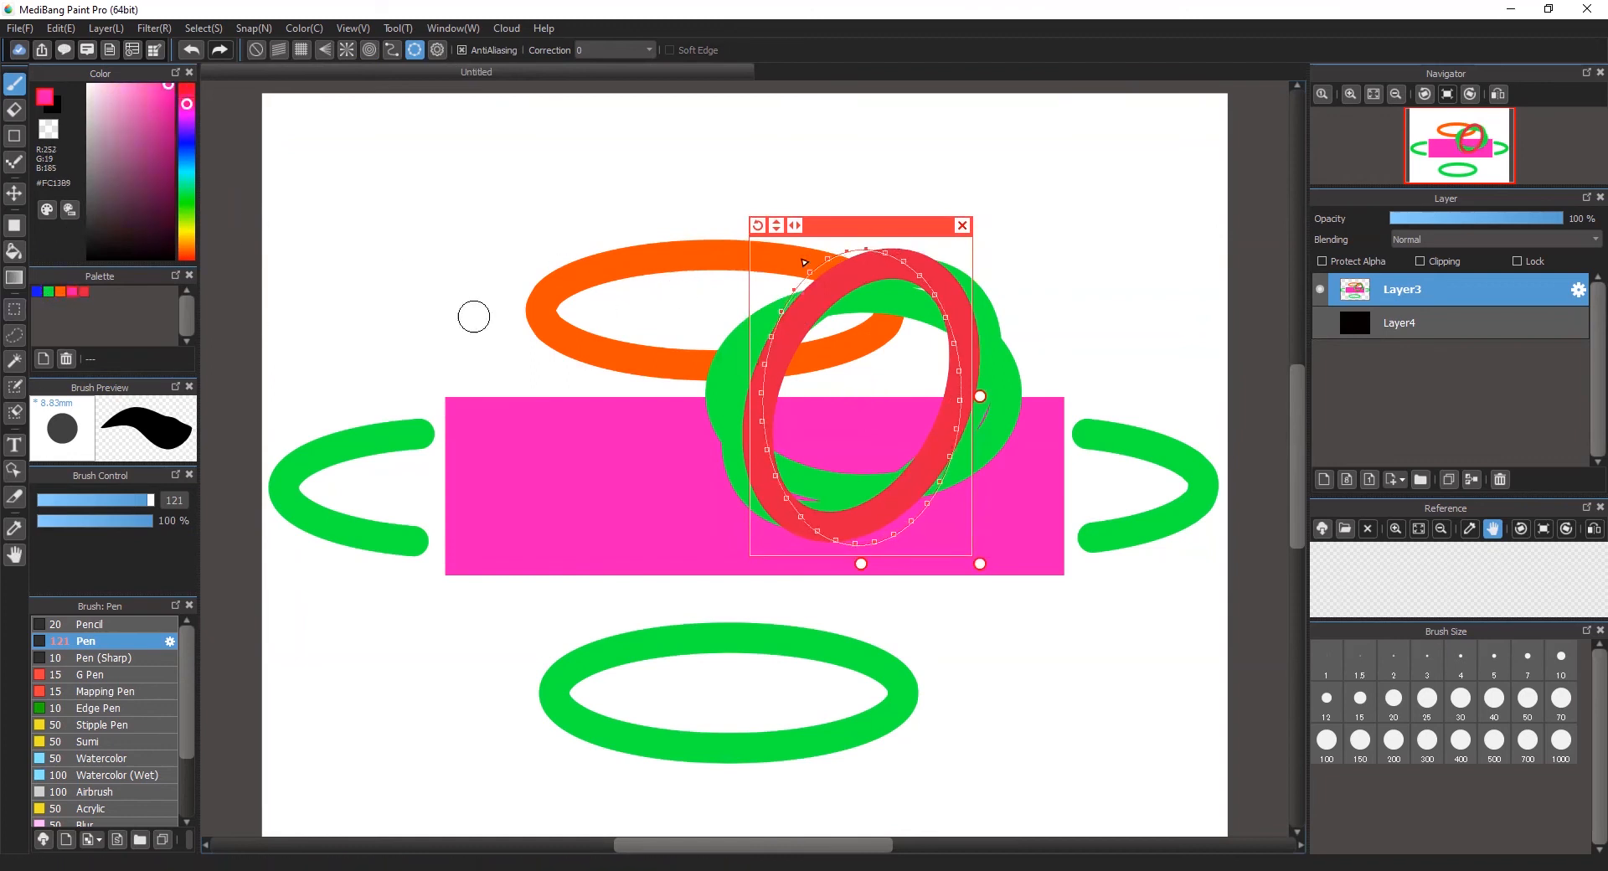
{"action": "mouse_move", "coordinate": [865, 250]}
{"action": "left_mouse_down"}
{"action": "mouse_move", "coordinate": [762, 515]}
{"action": "mouse_move", "coordinate": [871, 248]}
{"action": "left_mouse_up"}
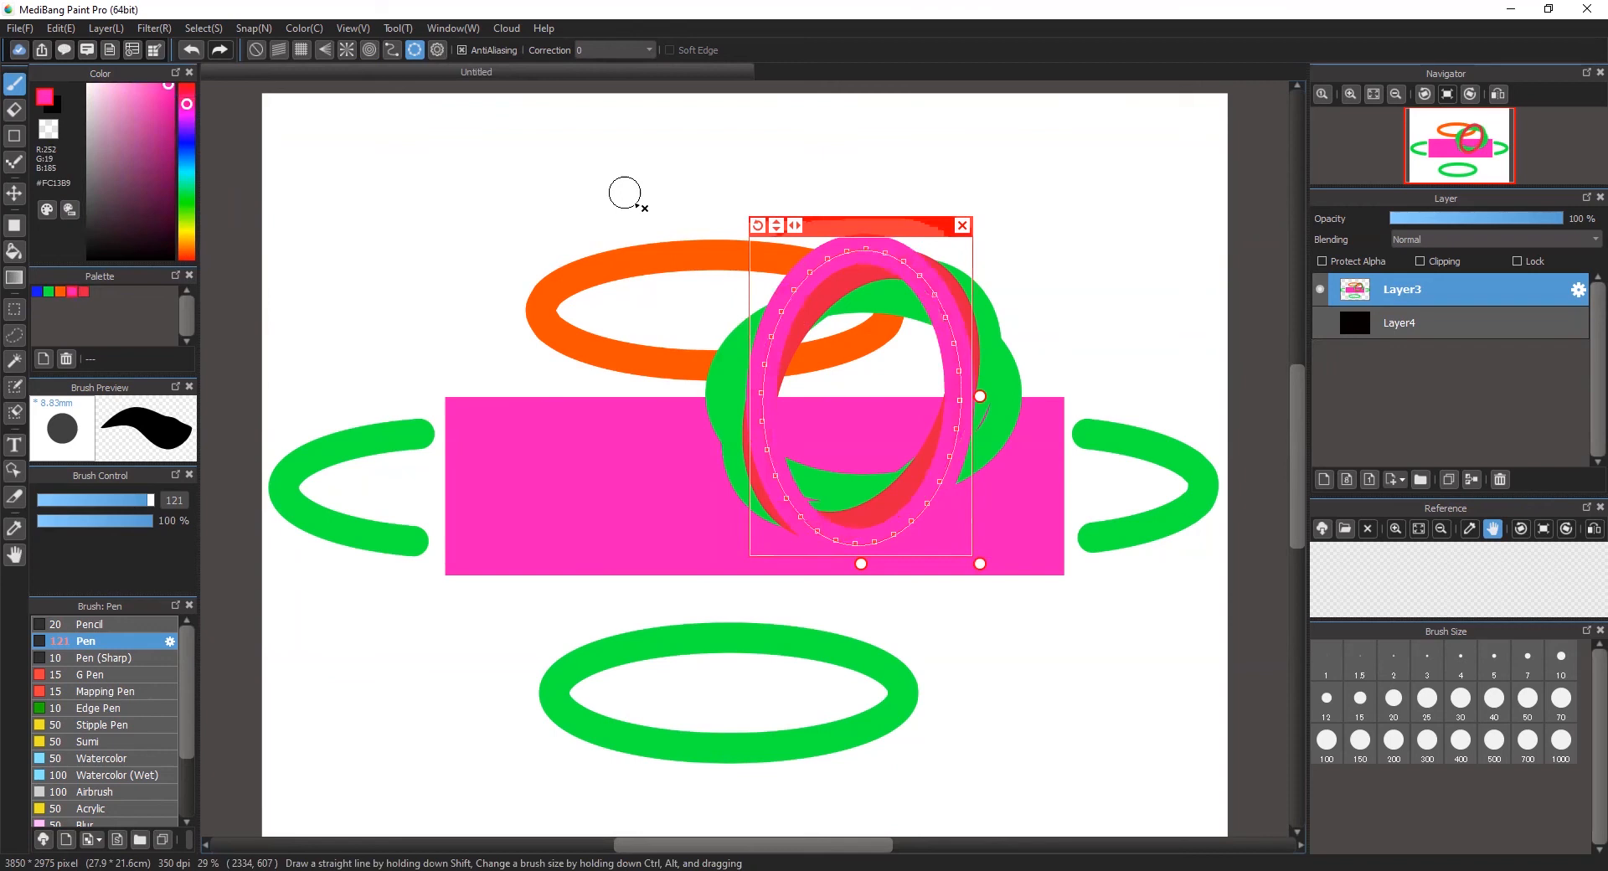
Step: Move and reshape the ellipse guide into a large wide ellipse around the lower green one, and close the guide
{"action": "mouse_move", "coordinate": [917, 232]}
{"action": "left_mouse_down"}
{"action": "mouse_move", "coordinate": [540, 138]}
{"action": "mouse_move", "coordinate": [477, 180]}
{"action": "mouse_move", "coordinate": [546, 186]}
{"action": "left_mouse_up"}
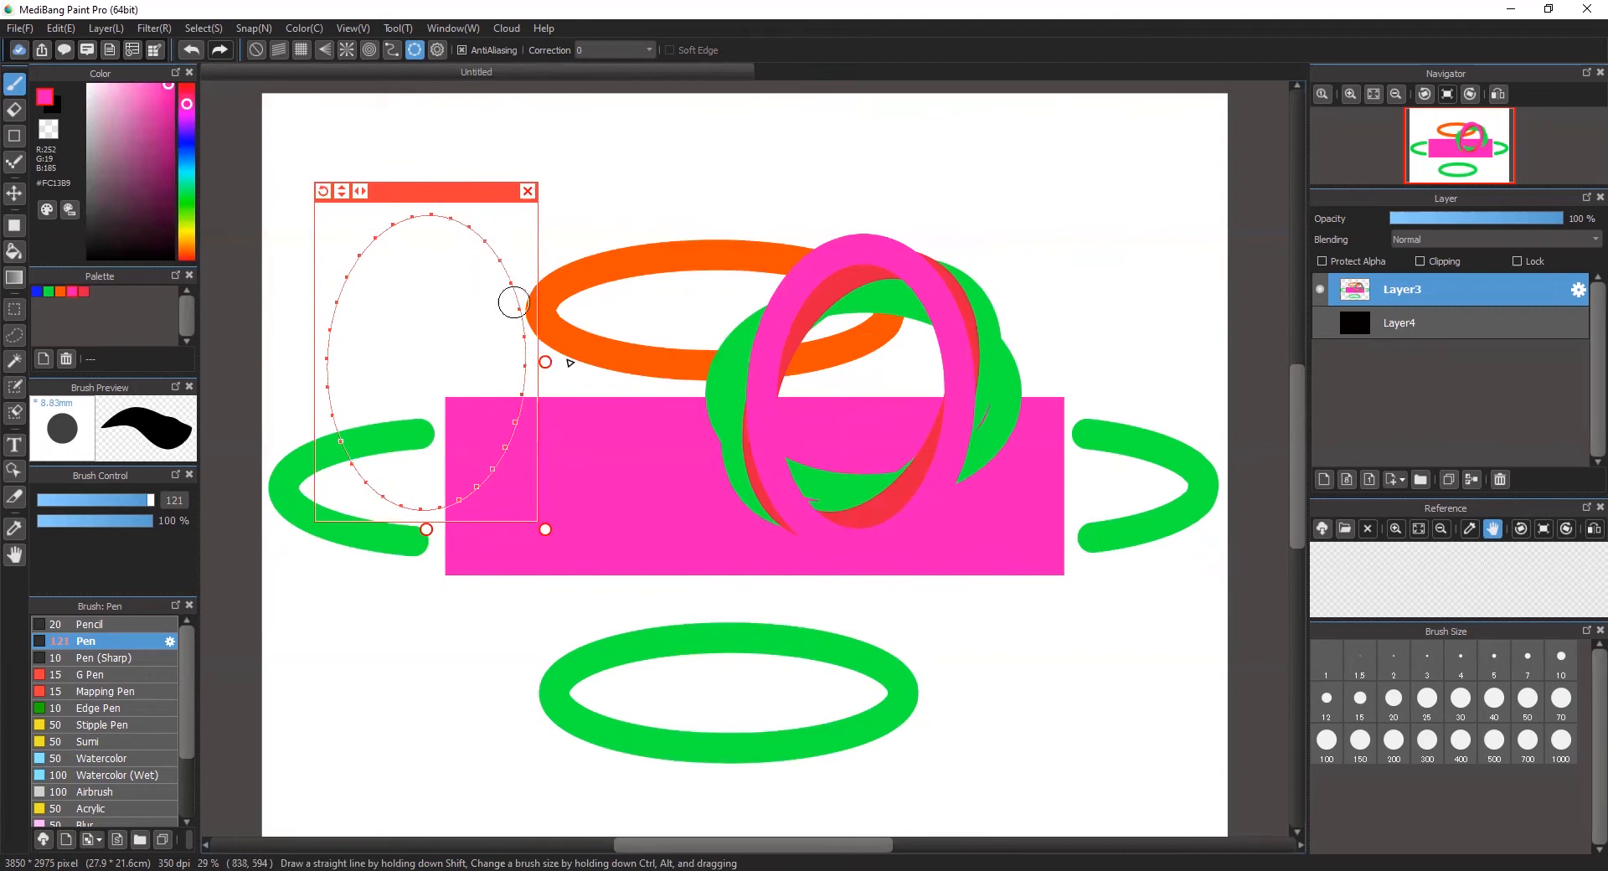
{"action": "left_click_drag", "start_coordinate": [547, 531], "coordinate": [563, 459]}
{"action": "left_click_drag", "start_coordinate": [524, 363], "coordinate": [700, 293]}
{"action": "left_click_drag", "start_coordinate": [614, 224], "coordinate": [872, 527]}
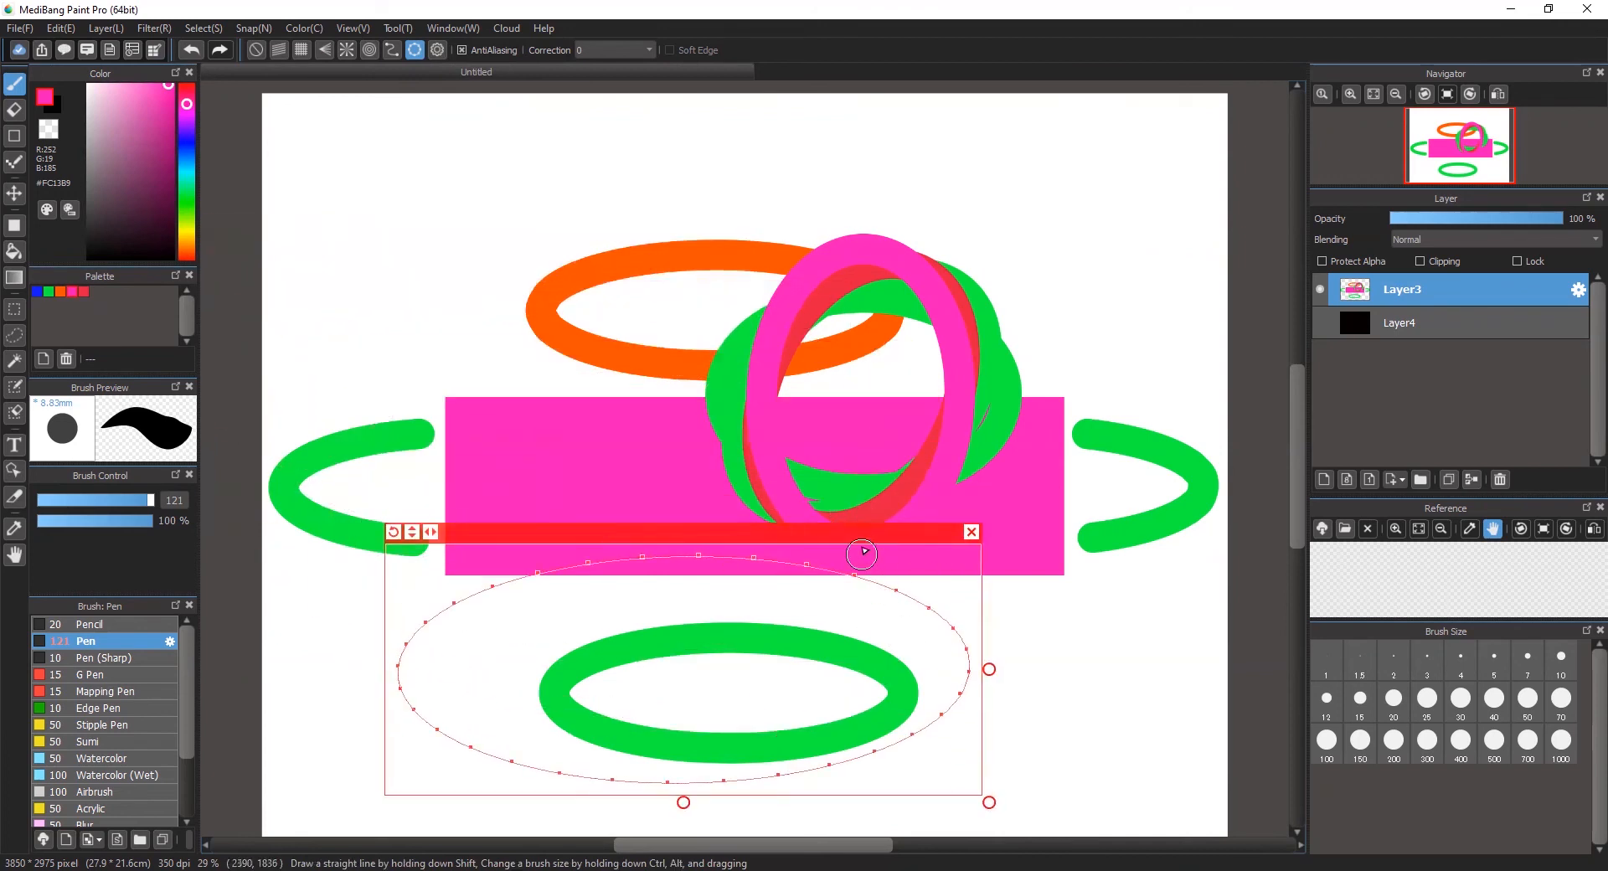
{"action": "left_click", "coordinate": [971, 532]}
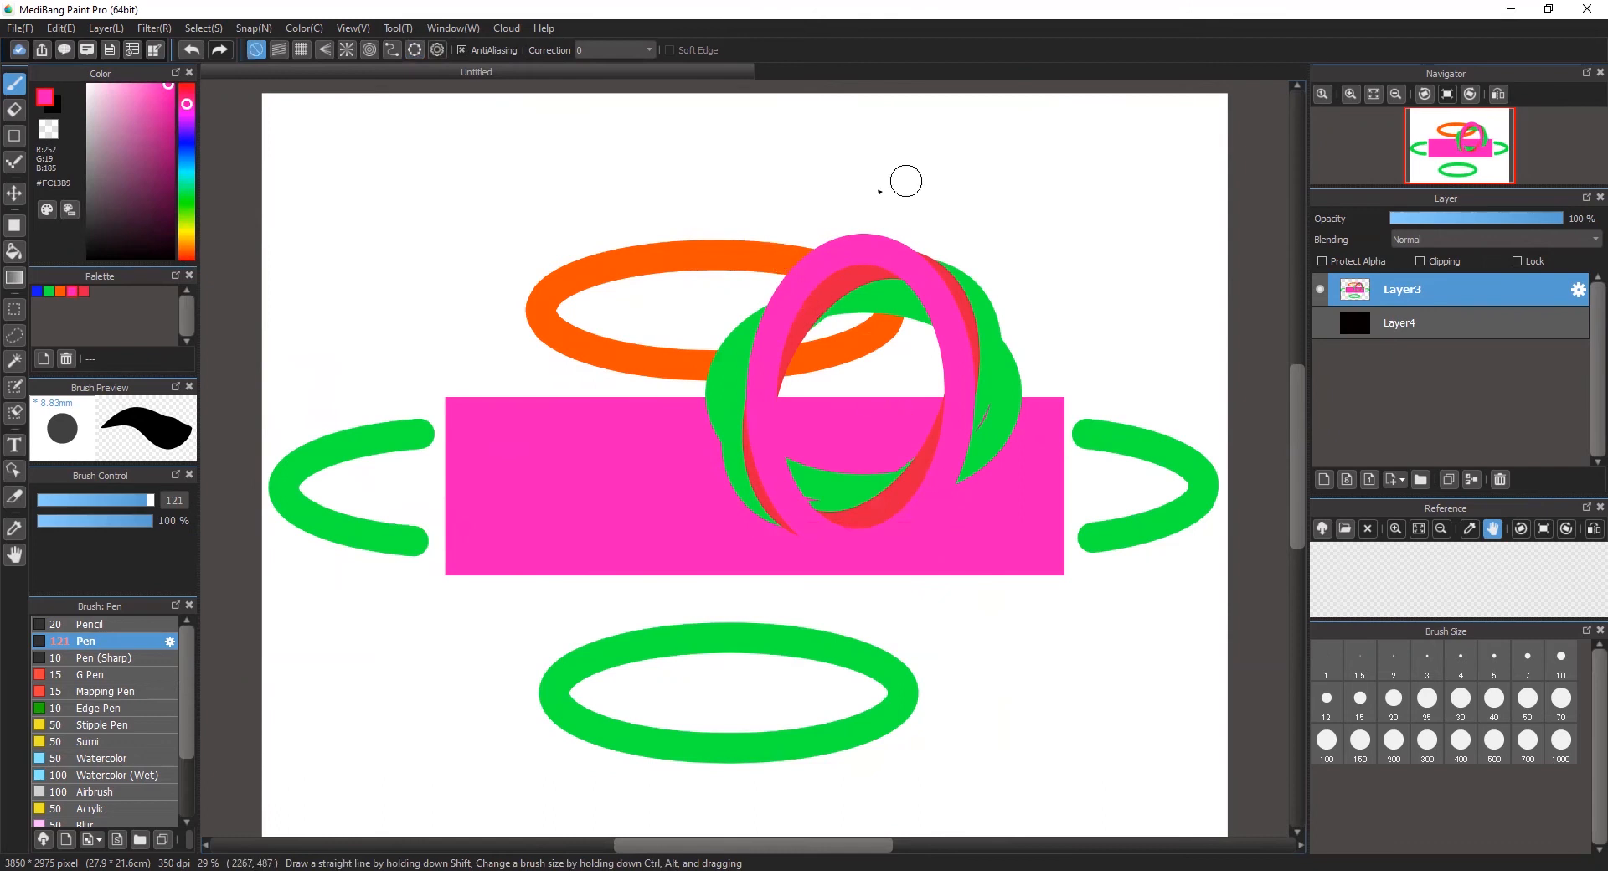
Step: Delete the layer with the rectangle and ellipses and add two empty layers above Layer4
{"action": "left_click", "coordinate": [1498, 481]}
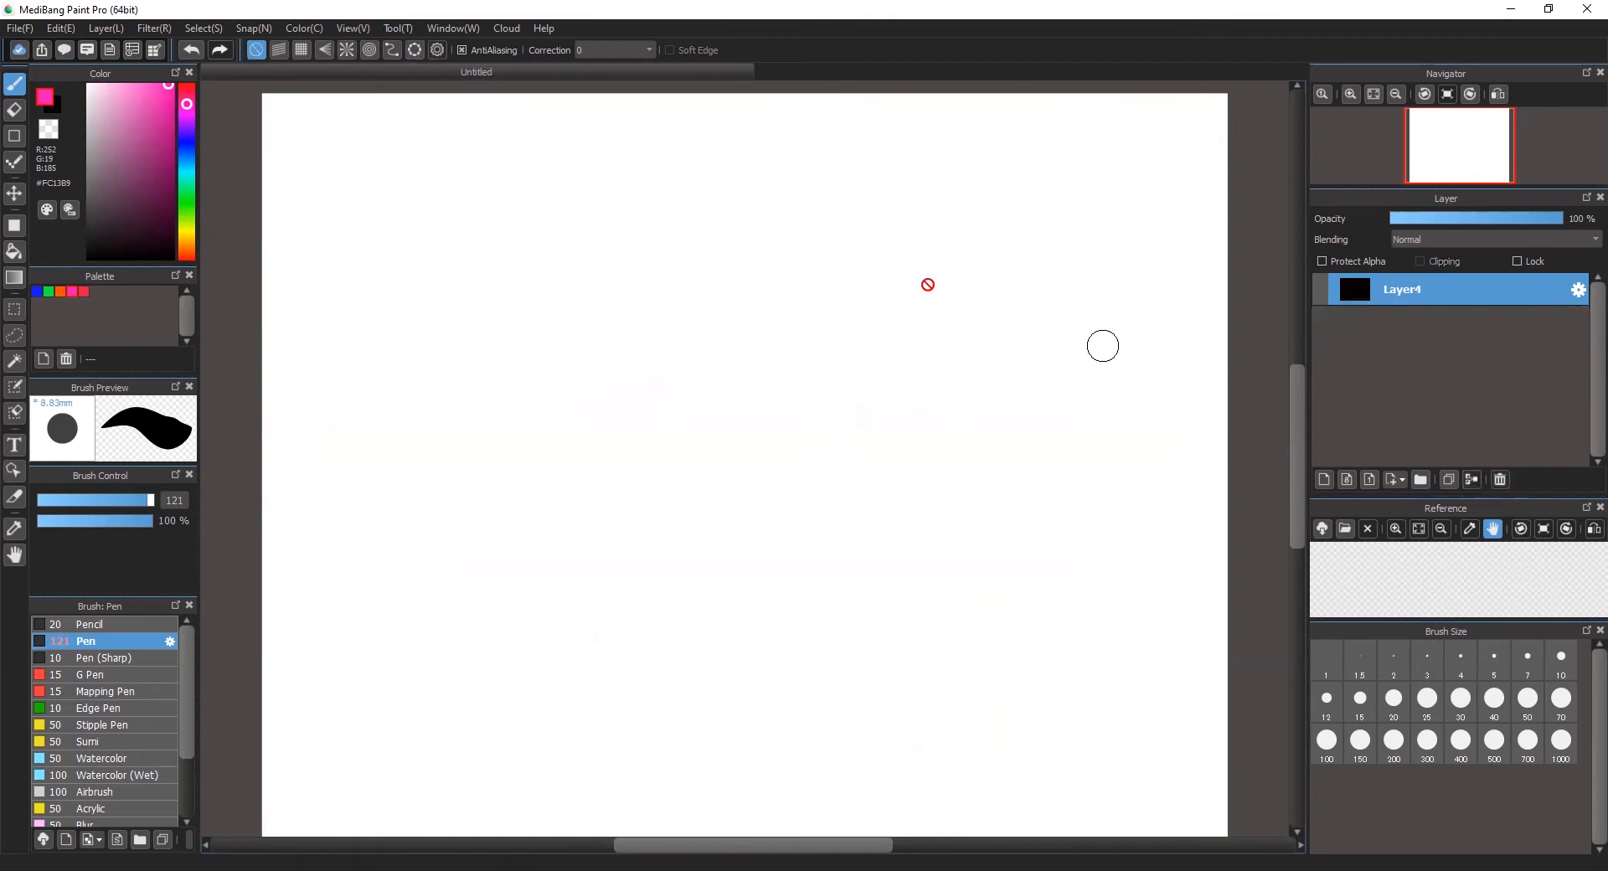
{"action": "left_click", "coordinate": [1324, 479]}
{"action": "left_click", "coordinate": [1324, 479]}
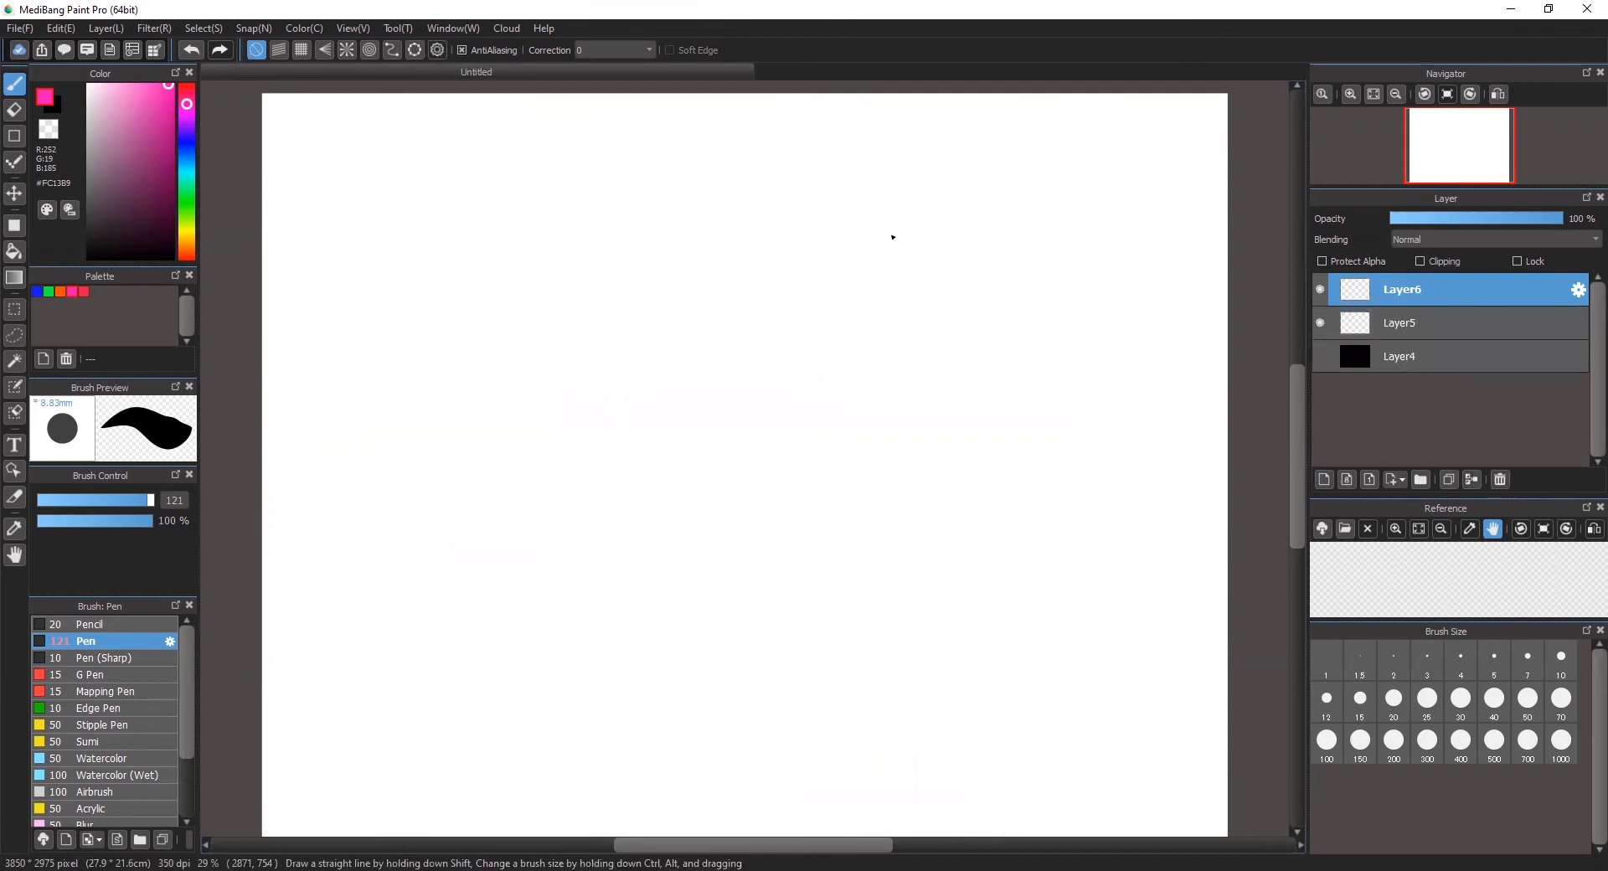
Step: Use curve snap to lay out a bean-shaped guide across the middle of the canvas, finishing it at its starting point
{"action": "left_click", "coordinate": [392, 50]}
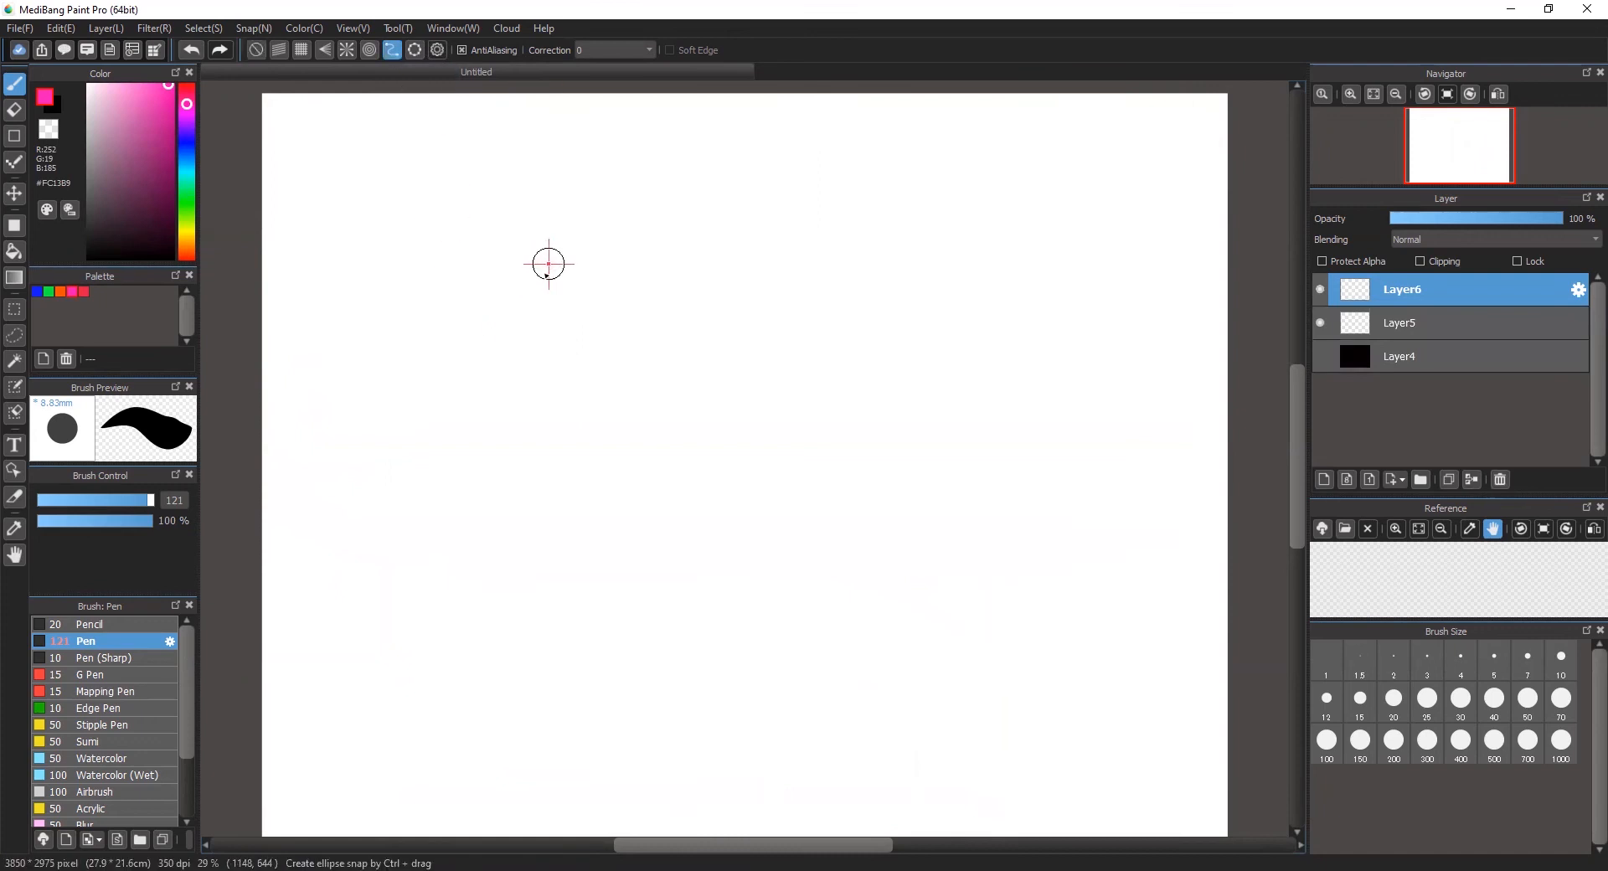
{"action": "left_click", "coordinate": [546, 337]}
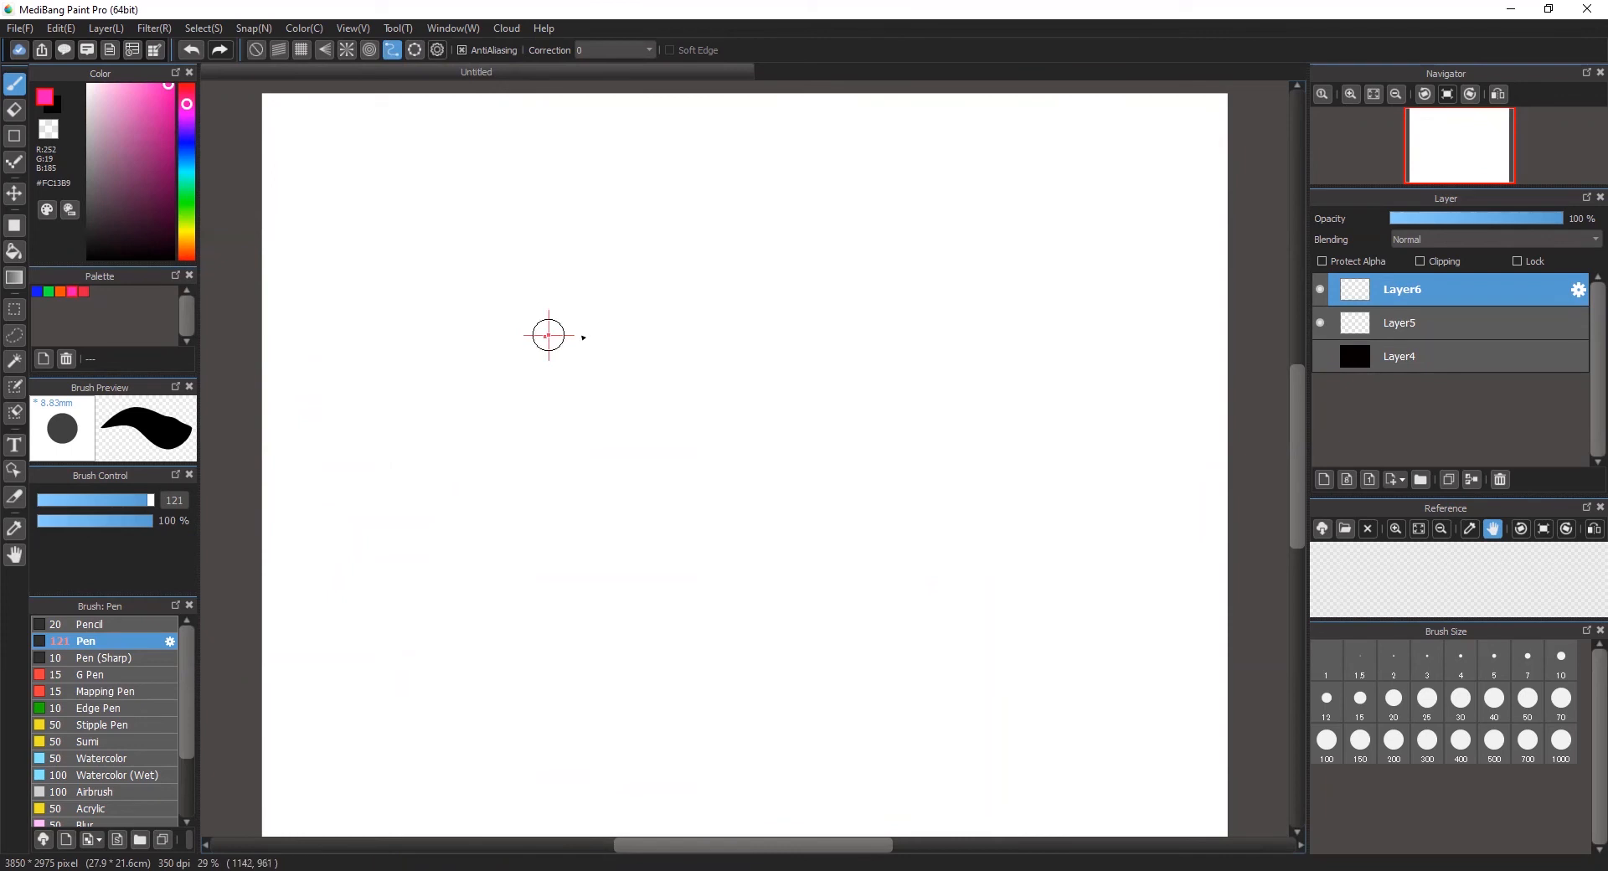
{"action": "left_click", "coordinate": [778, 383]}
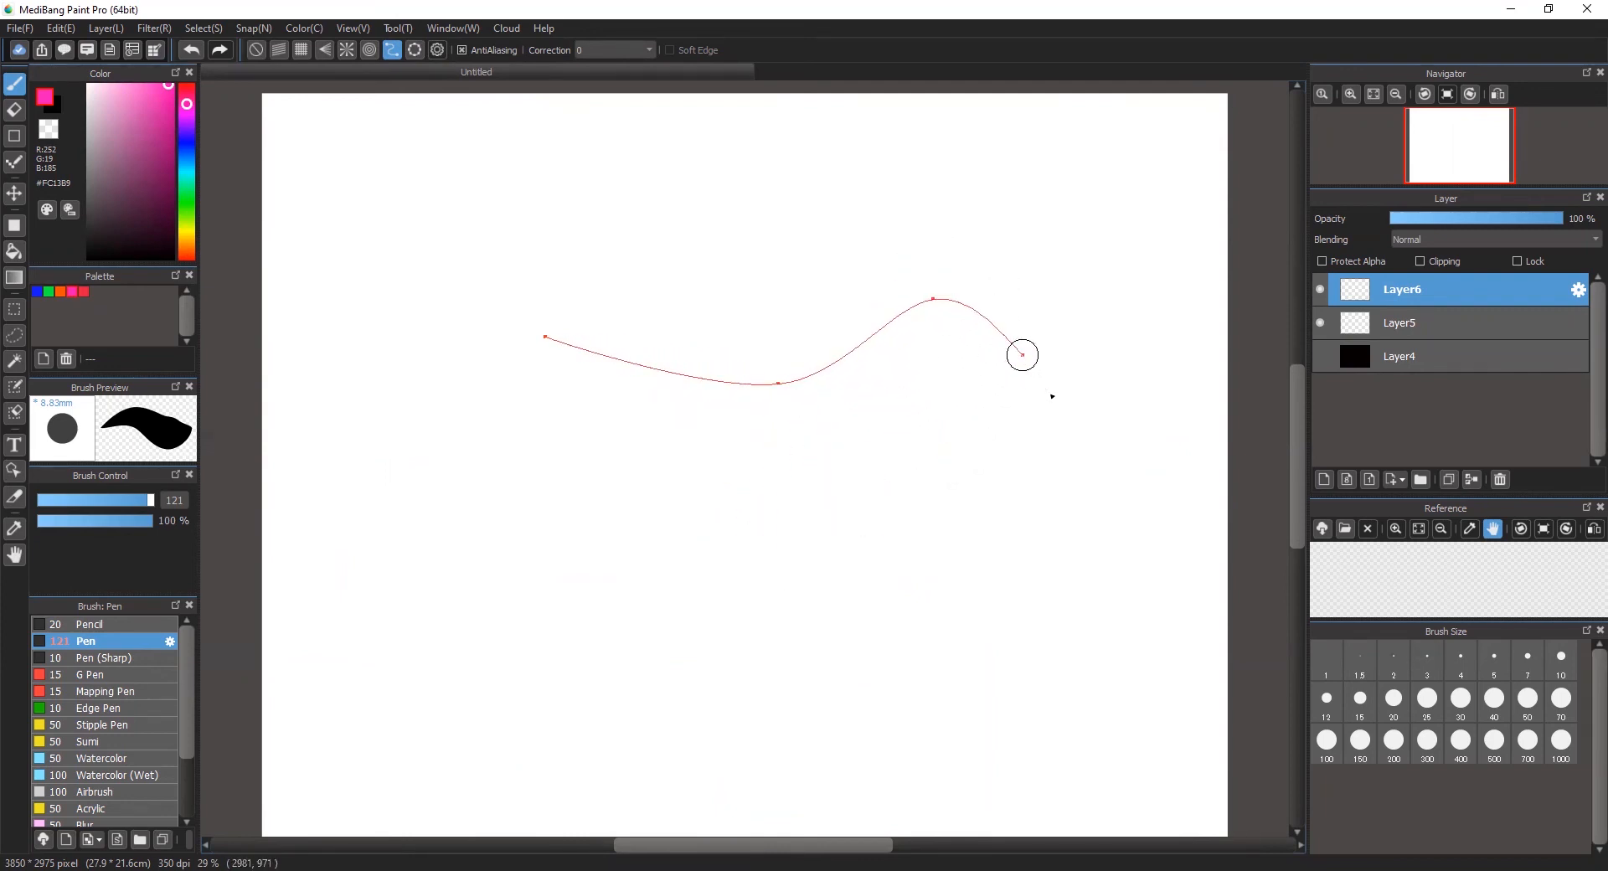
{"action": "left_click", "coordinate": [1054, 365]}
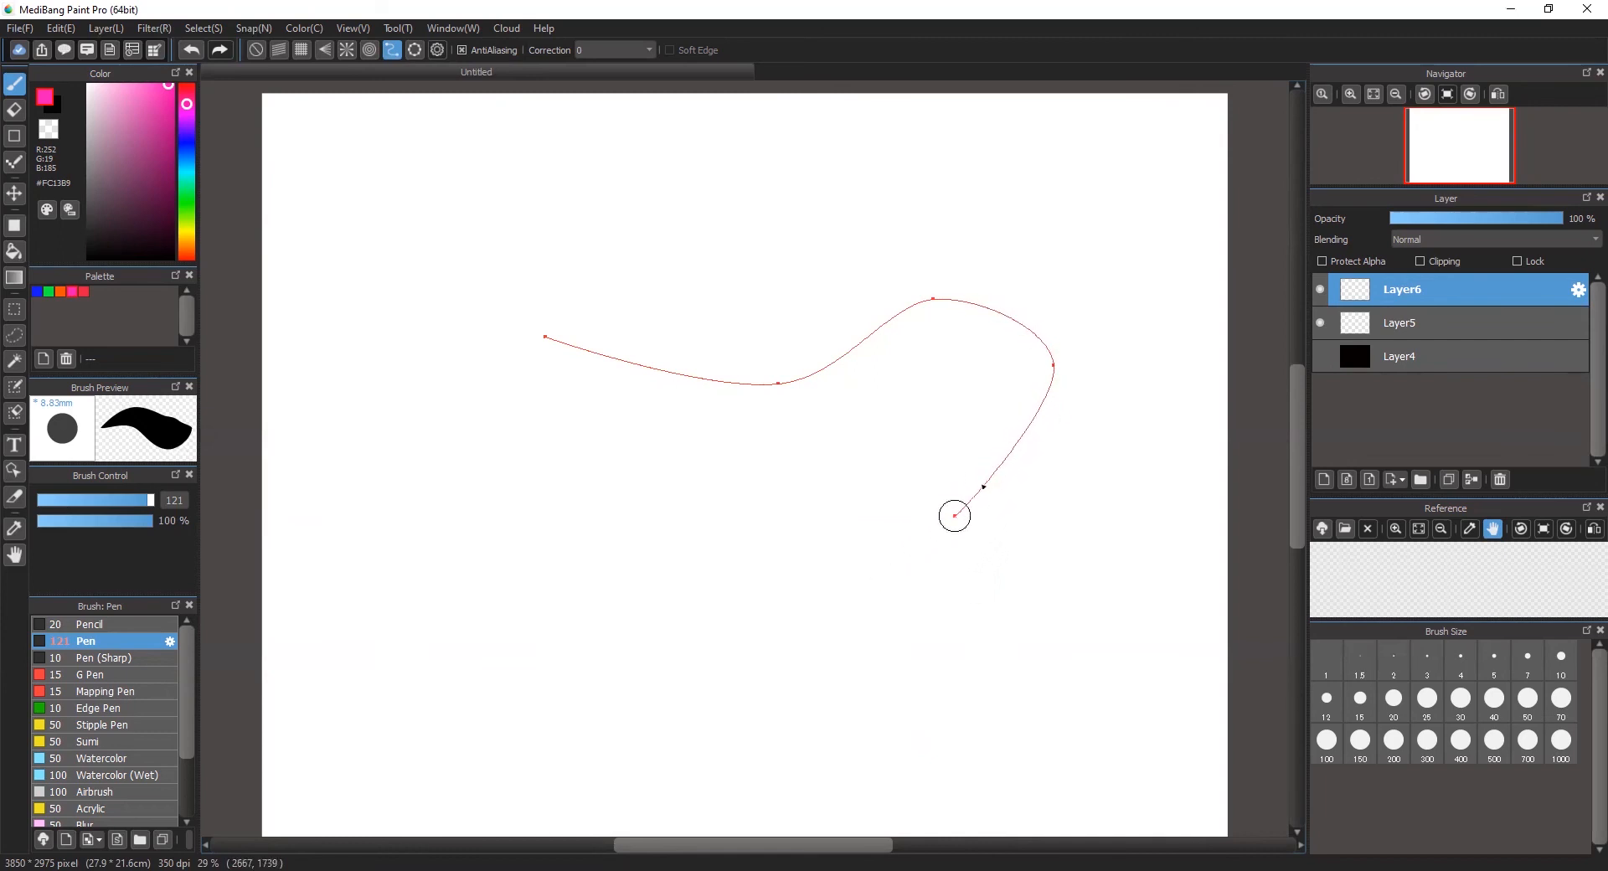
{"action": "left_click", "coordinate": [923, 514]}
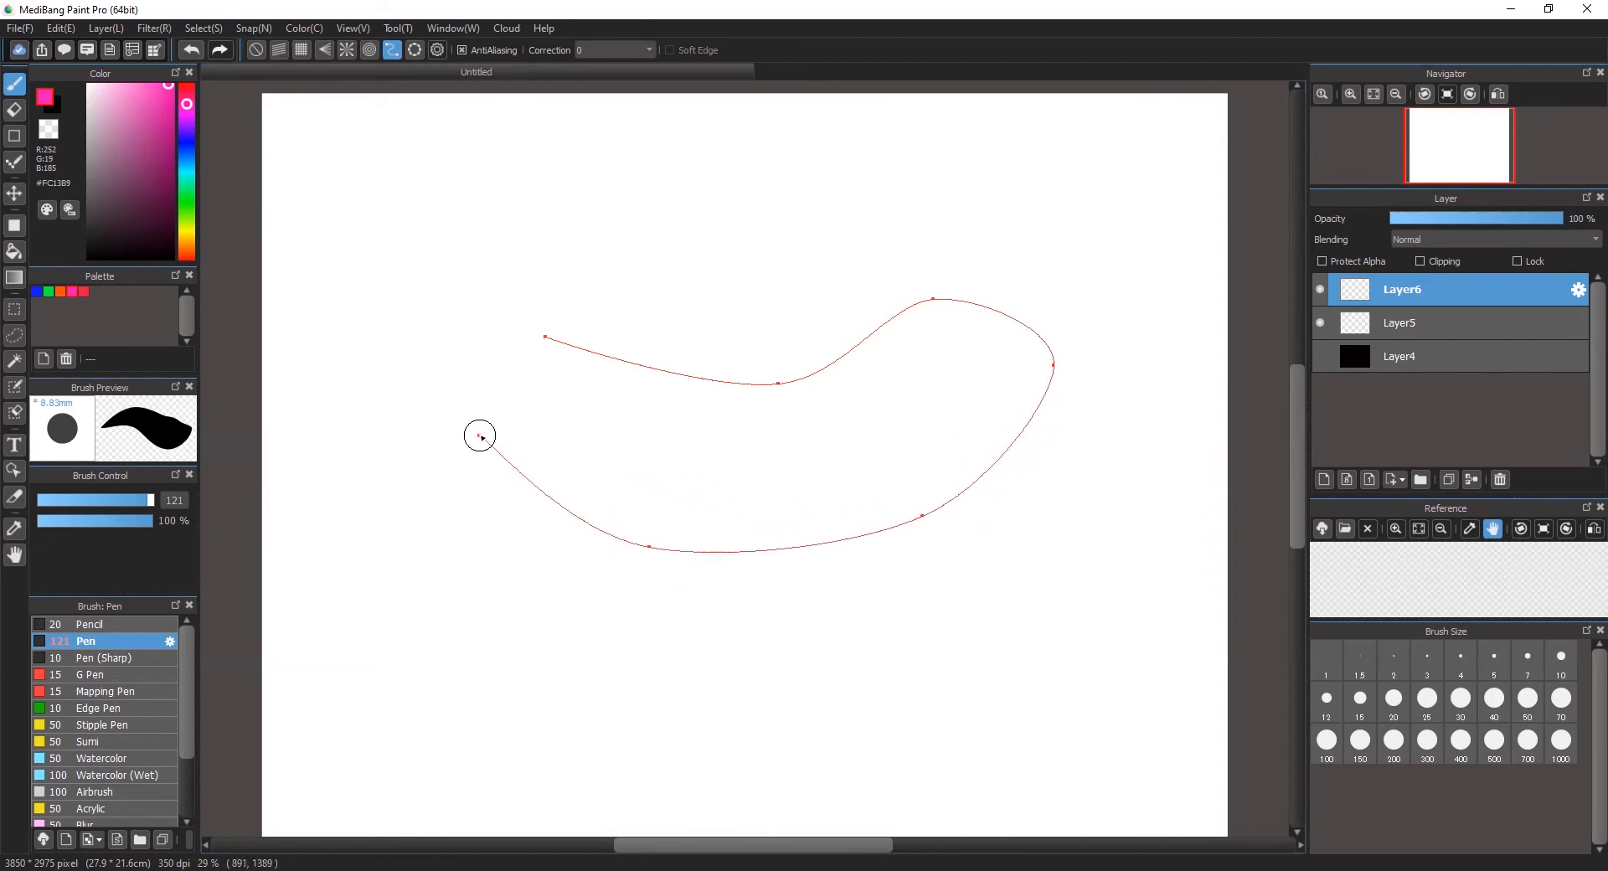
{"action": "left_click", "coordinate": [471, 436]}
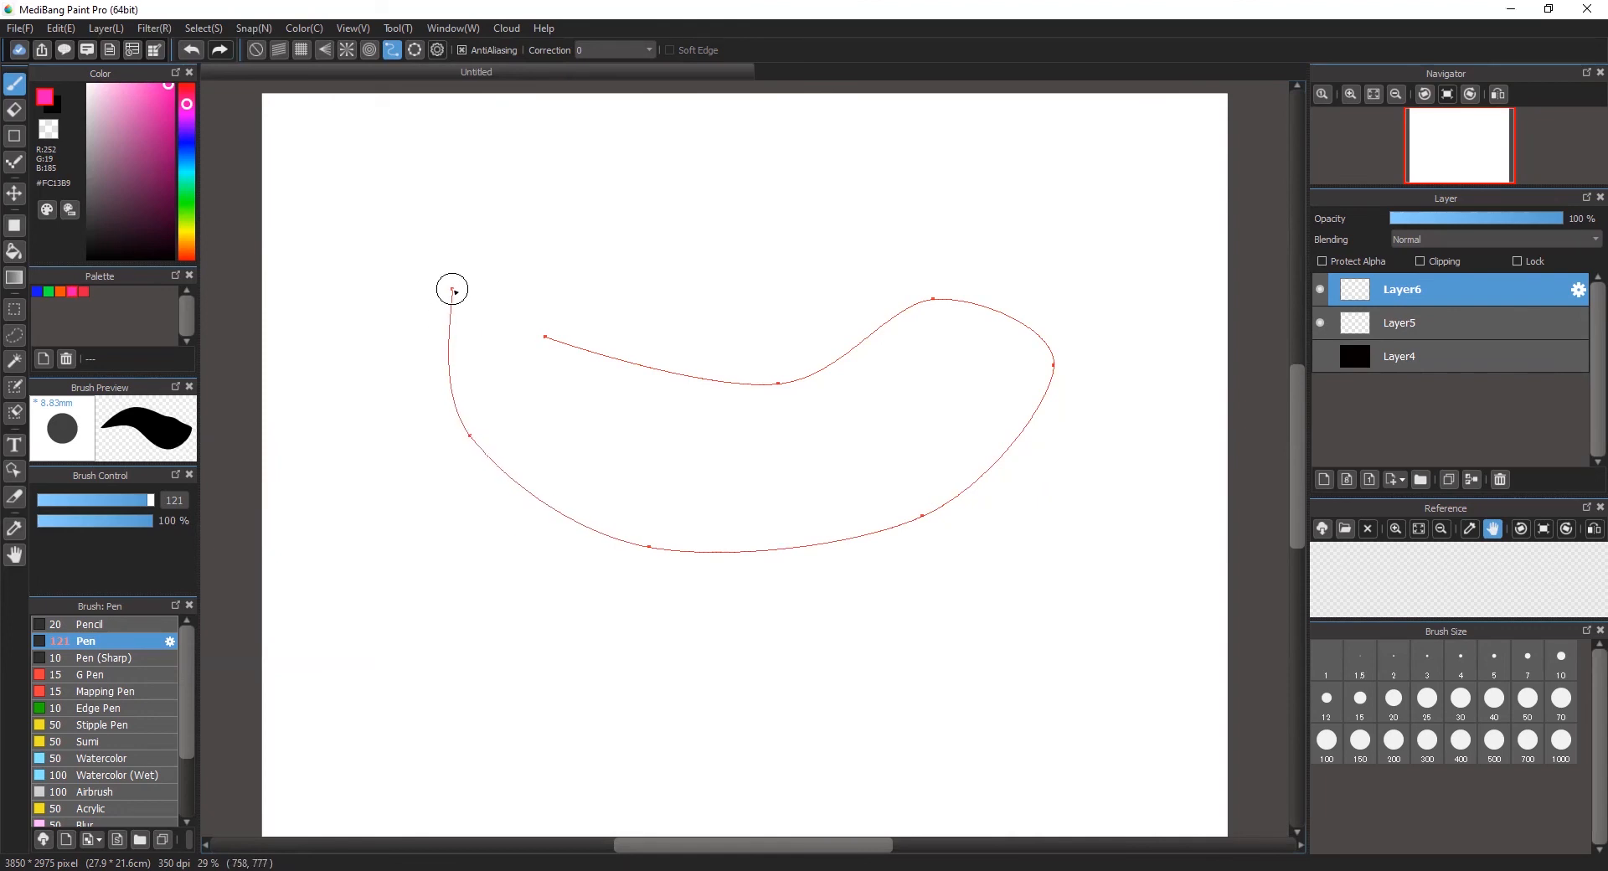
{"action": "left_click", "coordinate": [466, 296]}
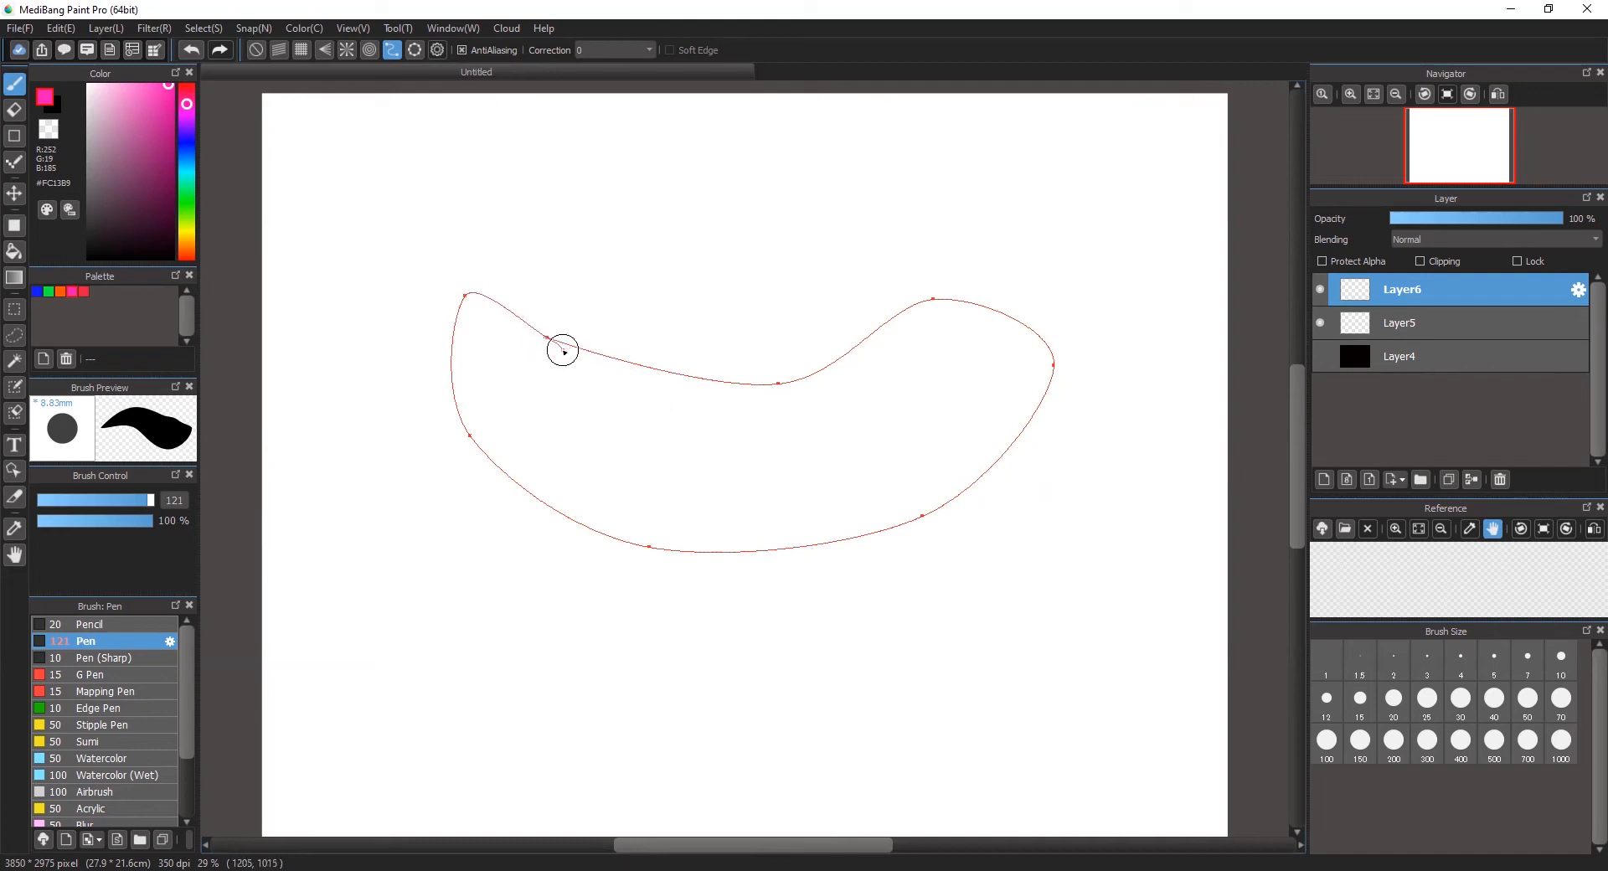
{"action": "left_click", "coordinate": [565, 352]}
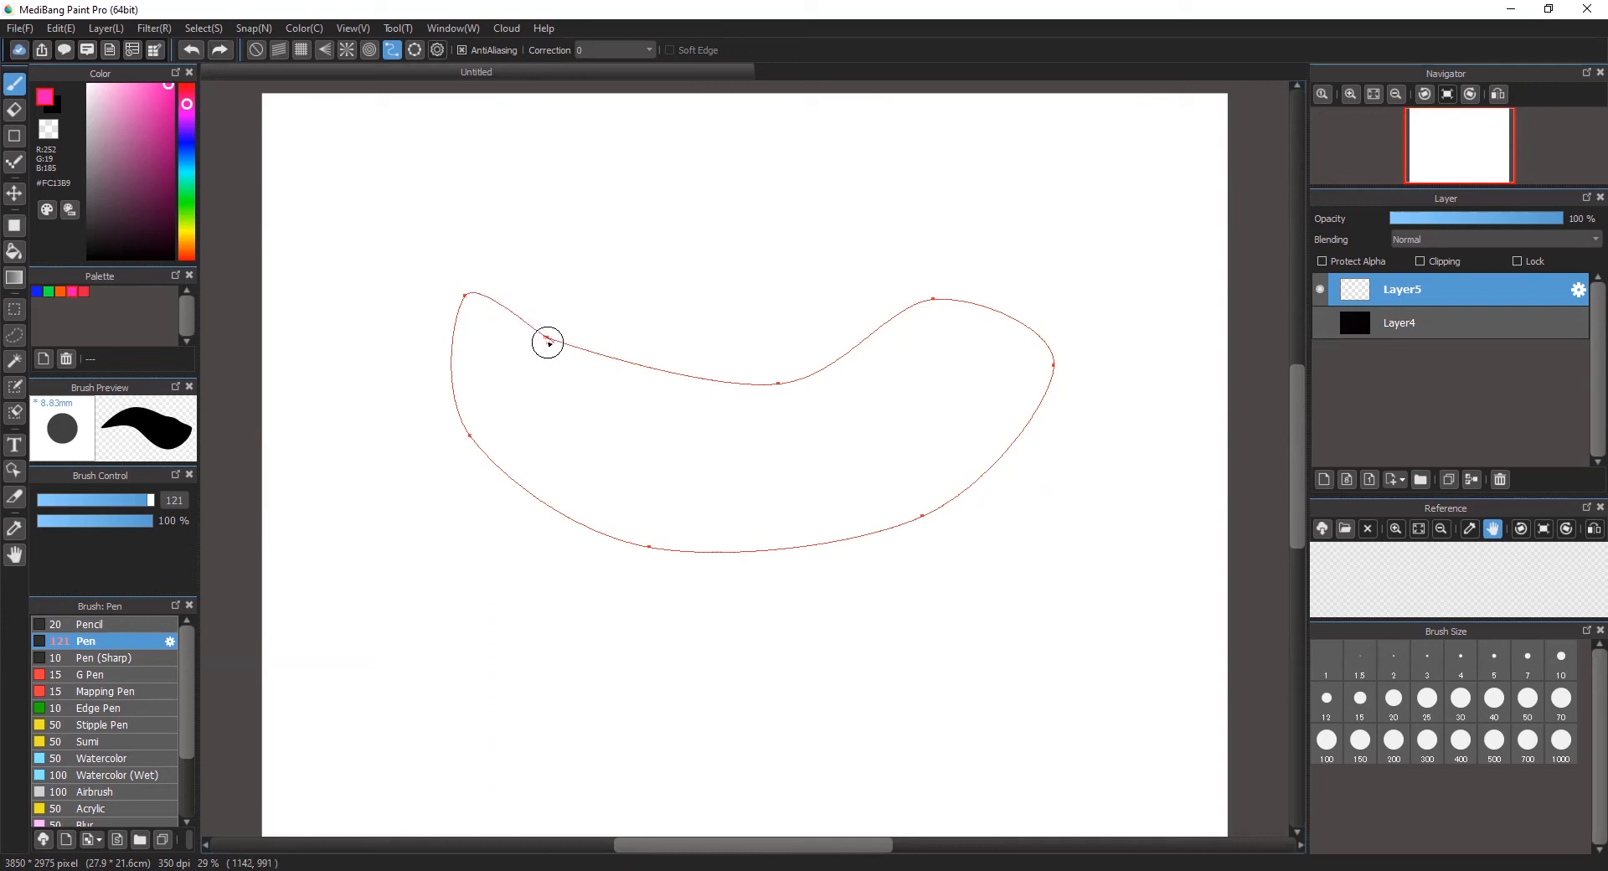
{"action": "left_click", "coordinate": [550, 338]}
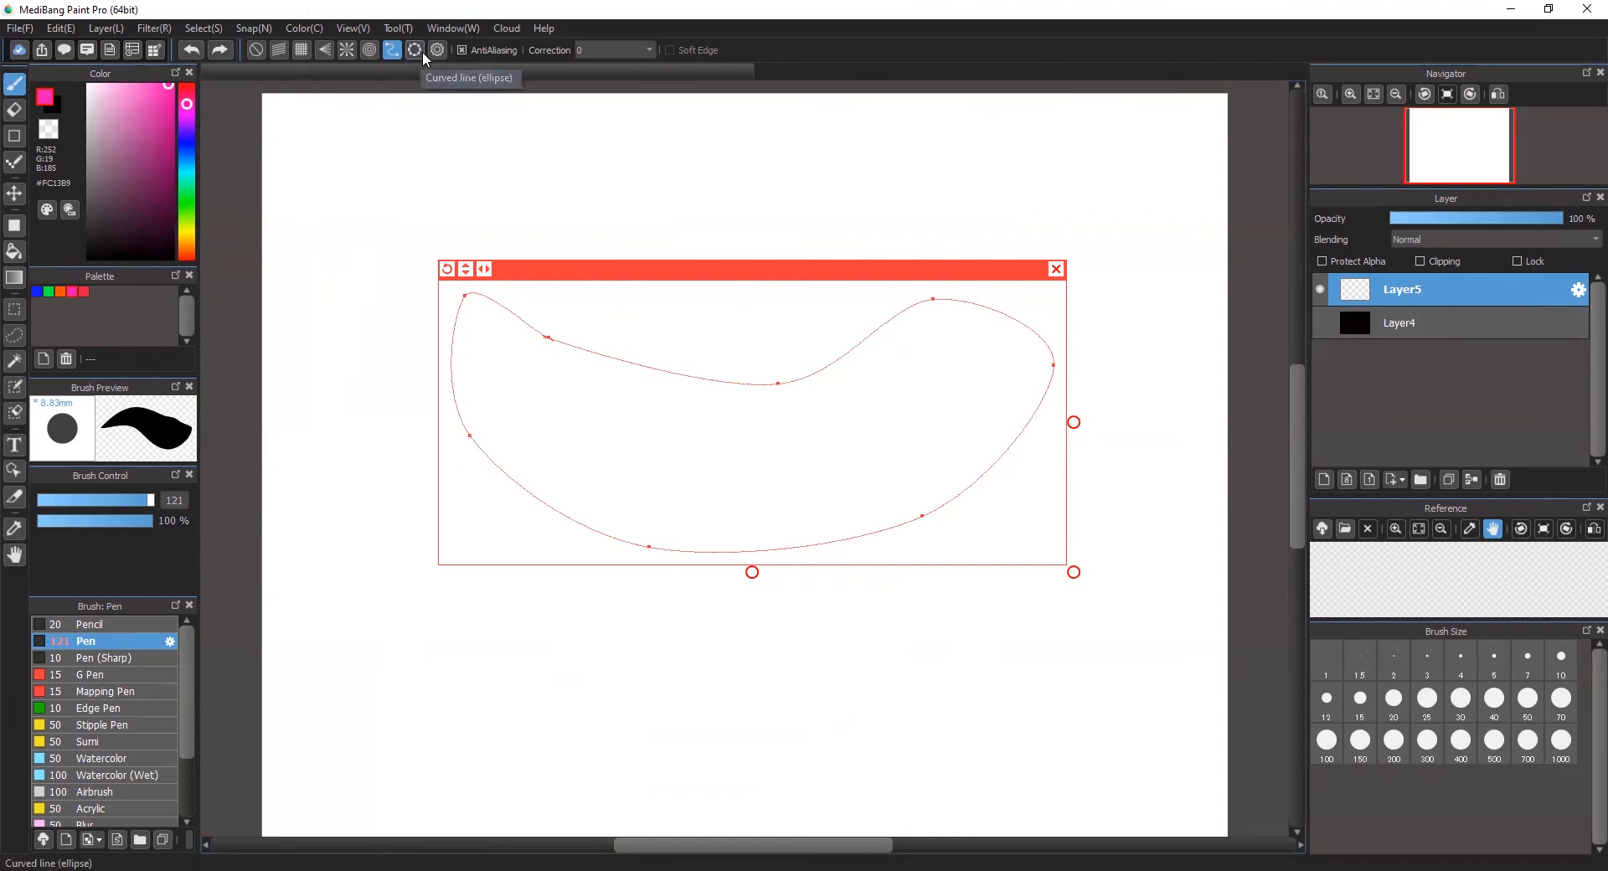
Step: Reposition and shrink the curve guide, rotate it so its right end rises, and stretch it vertically
{"action": "left_click_drag", "start_coordinate": [972, 269], "coordinate": [979, 325]}
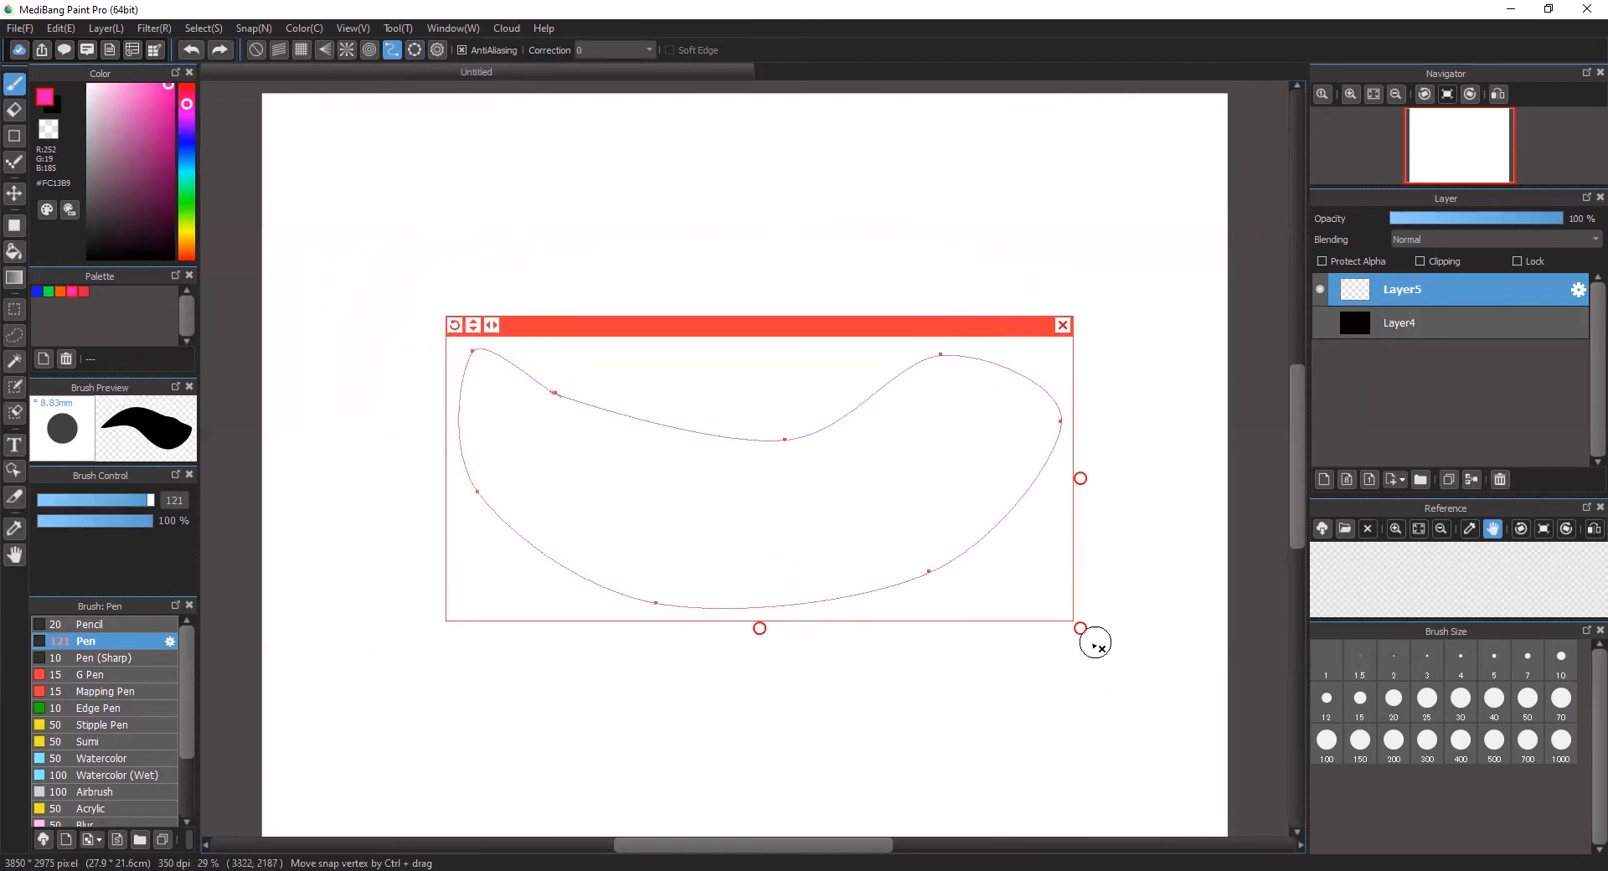
{"action": "left_click_drag", "start_coordinate": [1080, 637], "coordinate": [1047, 618]}
{"action": "left_click_drag", "start_coordinate": [474, 334], "coordinate": [469, 402]}
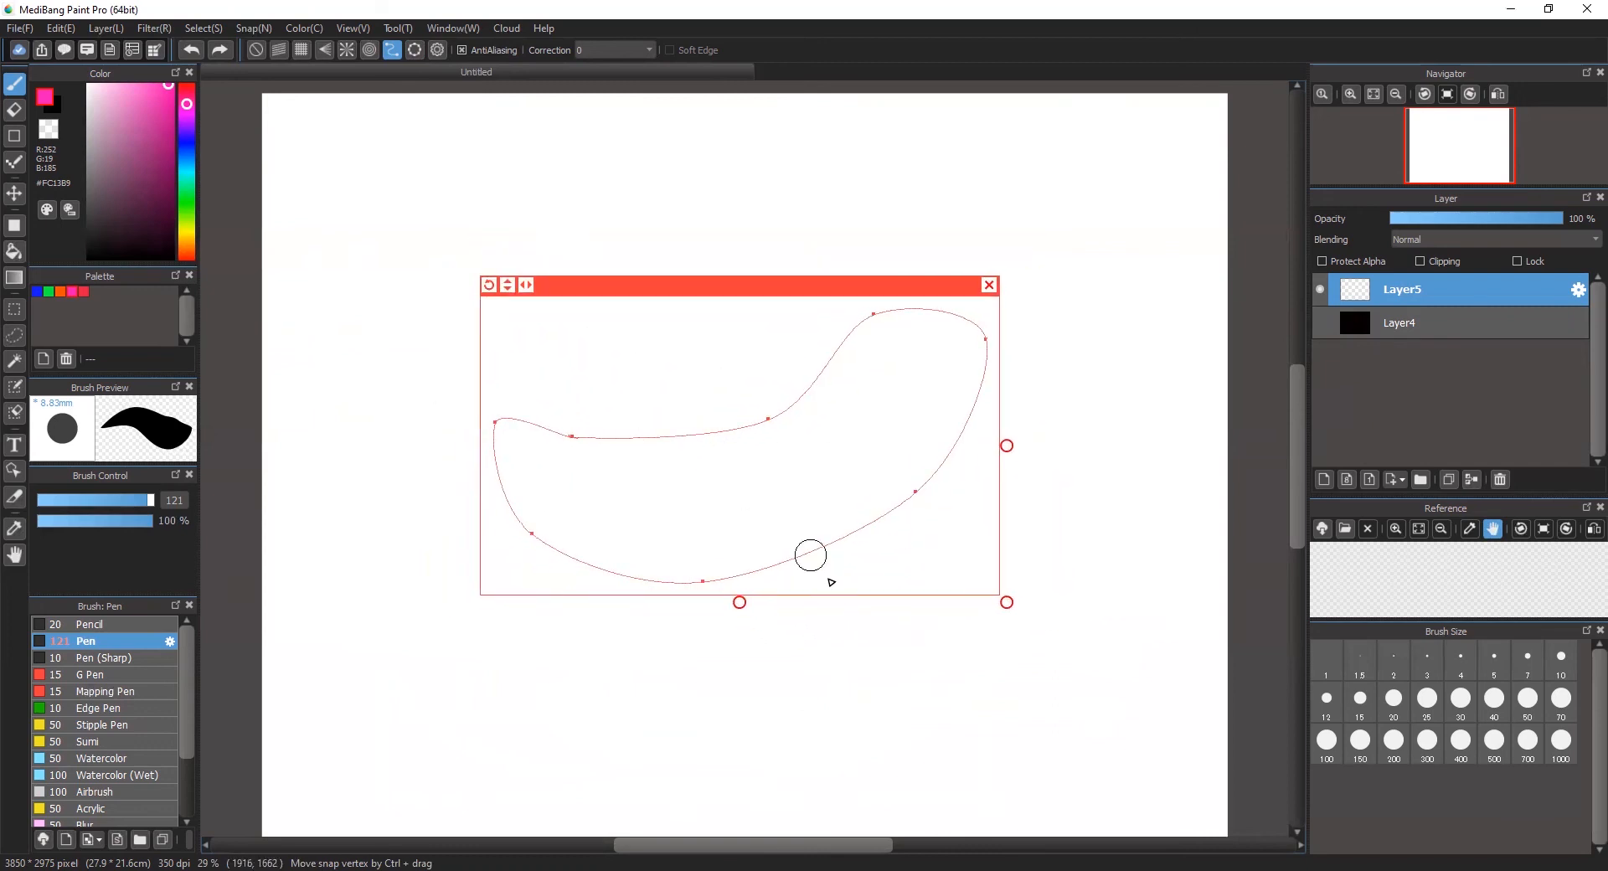
{"action": "left_click_drag", "start_coordinate": [741, 602], "coordinate": [759, 642]}
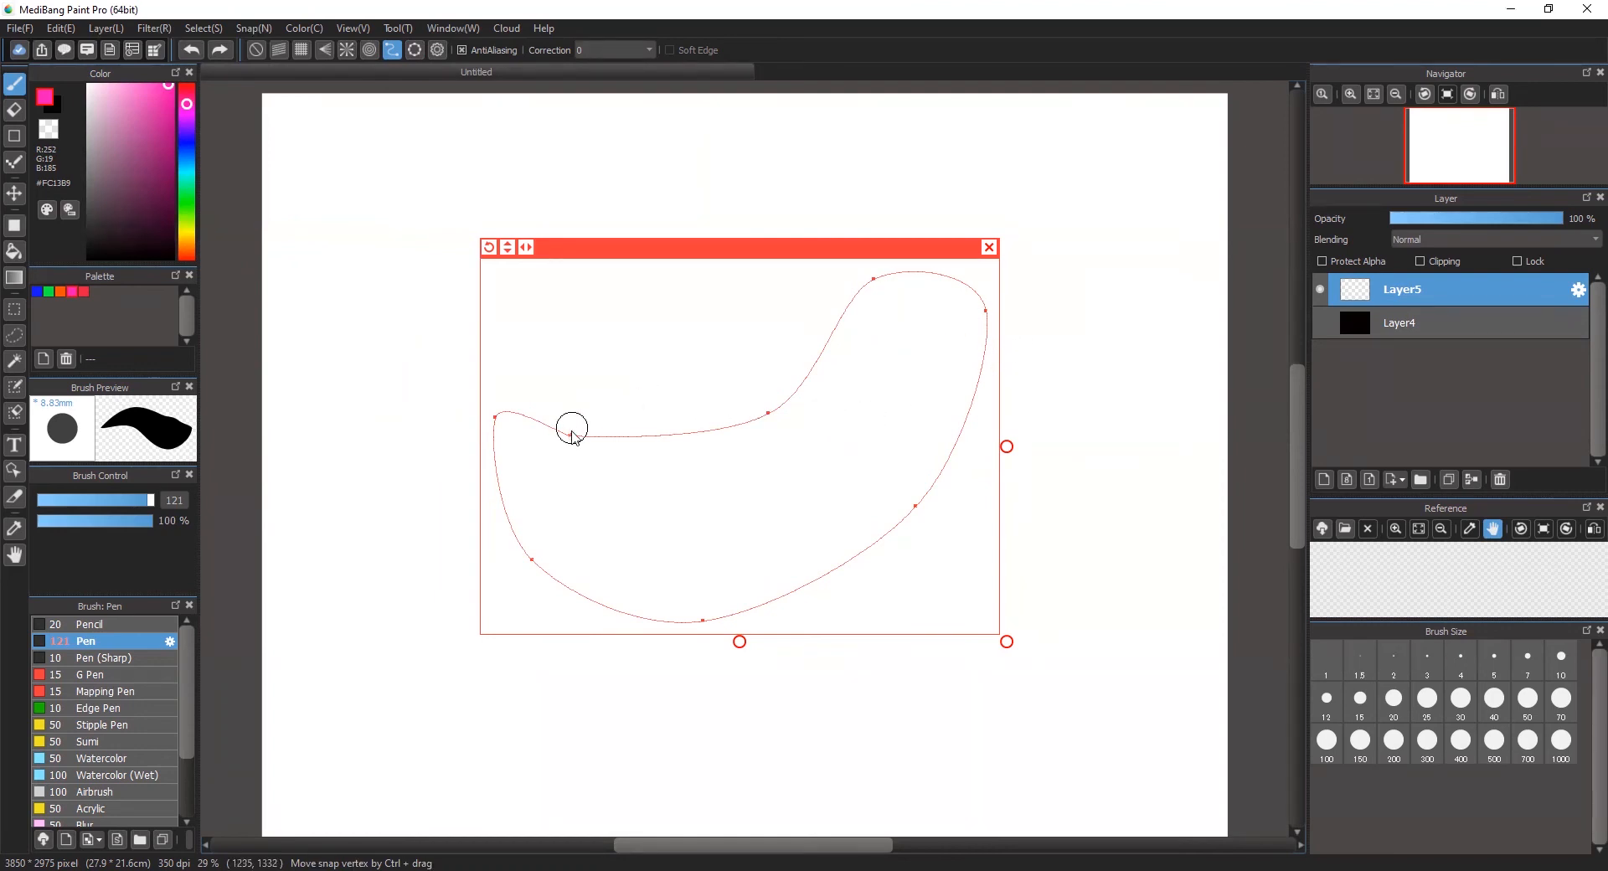
Step: Reshape the curve guide by moving its vertices, extending its left end outward and bringing the two open ends together at the upper edge
{"action": "left_click_drag", "start_coordinate": [576, 433], "coordinate": [618, 353]}
{"action": "left_click_drag", "start_coordinate": [570, 437], "coordinate": [680, 355]}
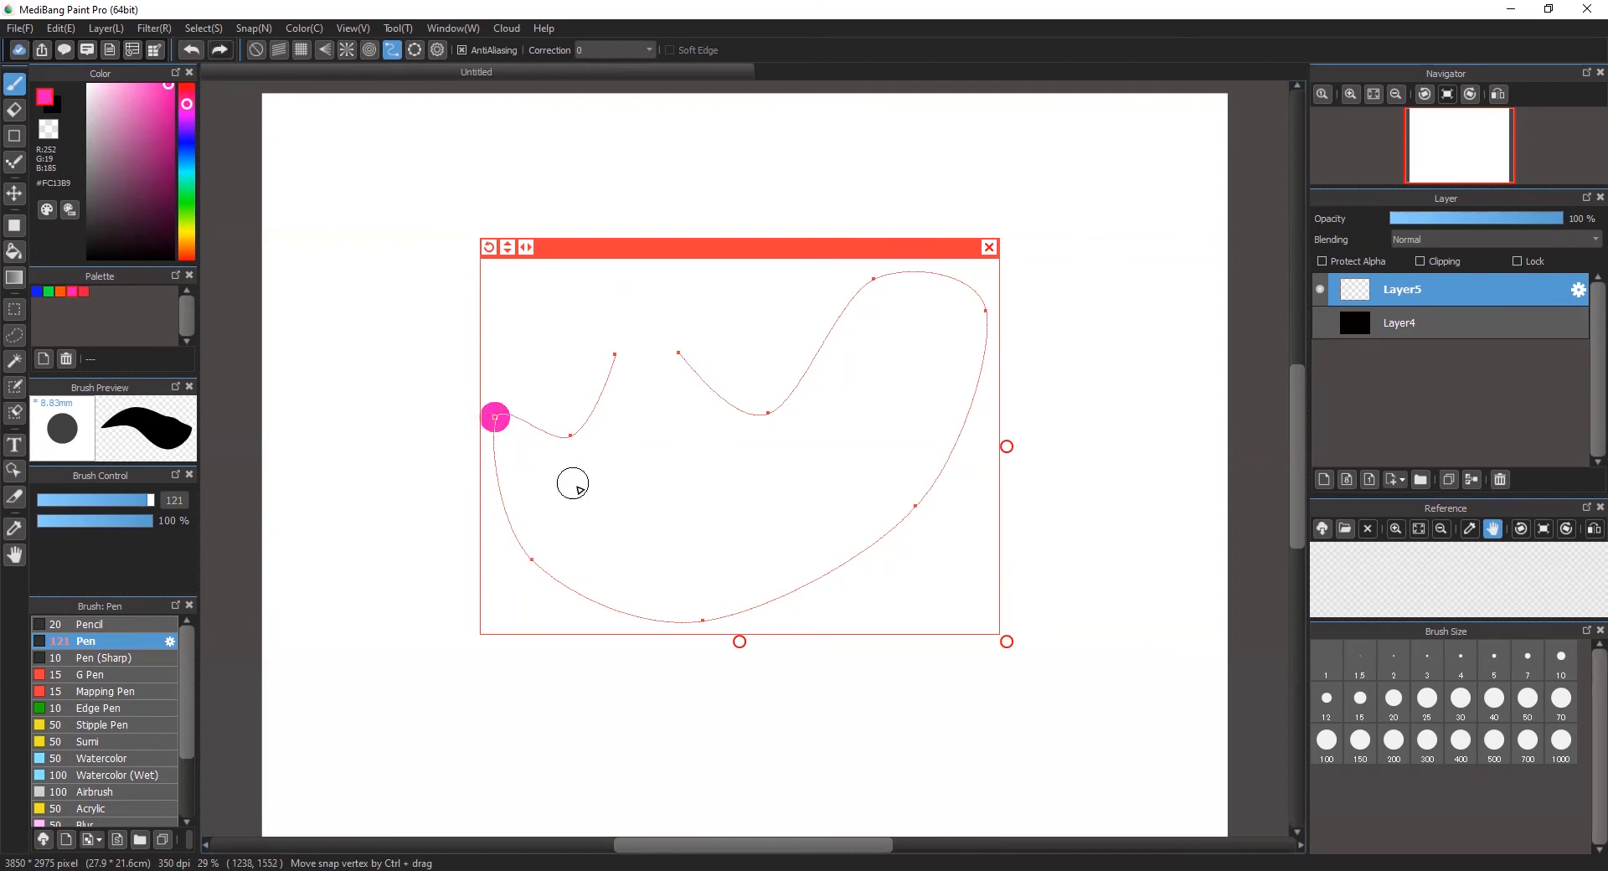
{"action": "left_click_drag", "start_coordinate": [496, 418], "coordinate": [422, 451]}
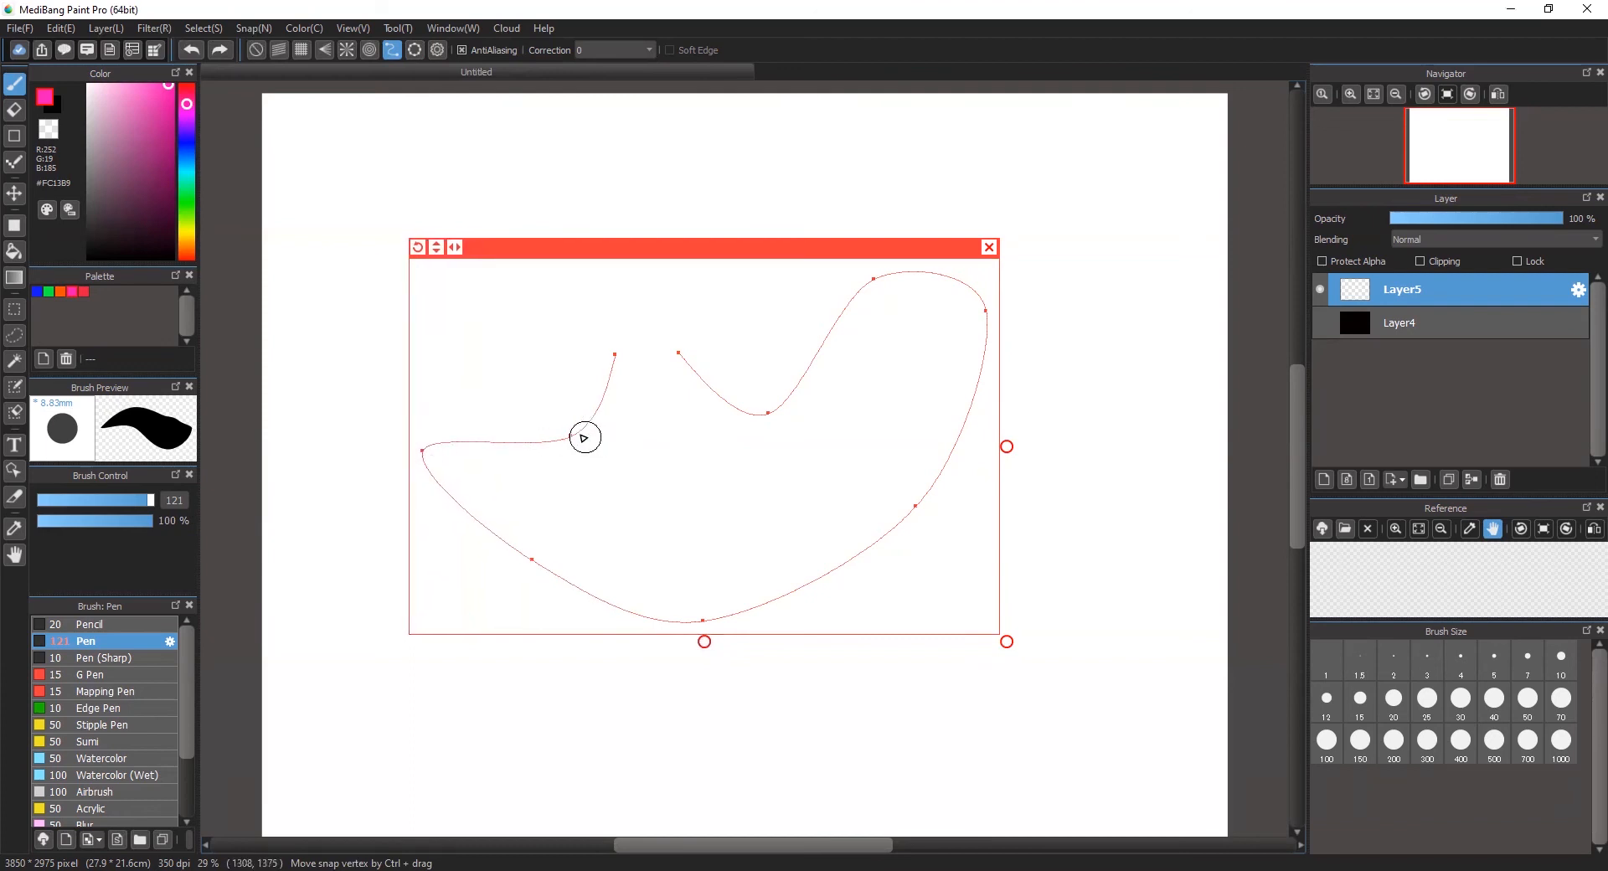
{"action": "left_click_drag", "start_coordinate": [571, 435], "coordinate": [587, 487]}
{"action": "left_click_drag", "start_coordinate": [615, 355], "coordinate": [556, 334]}
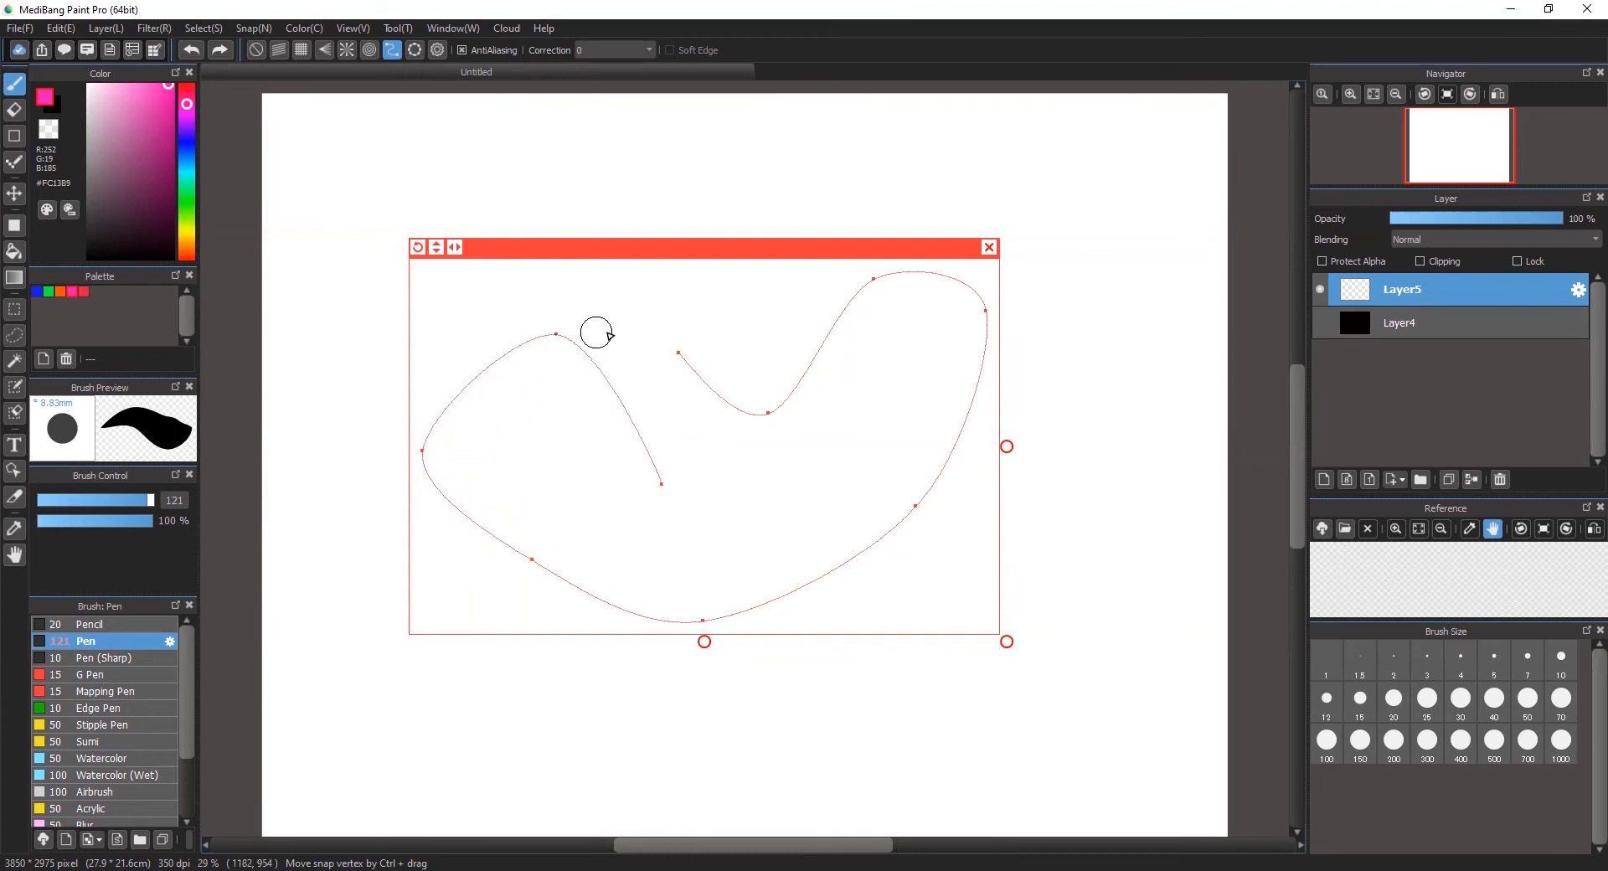
{"action": "left_click_drag", "start_coordinate": [662, 484], "coordinate": [668, 422]}
{"action": "left_click_drag", "start_coordinate": [679, 352], "coordinate": [687, 394]}
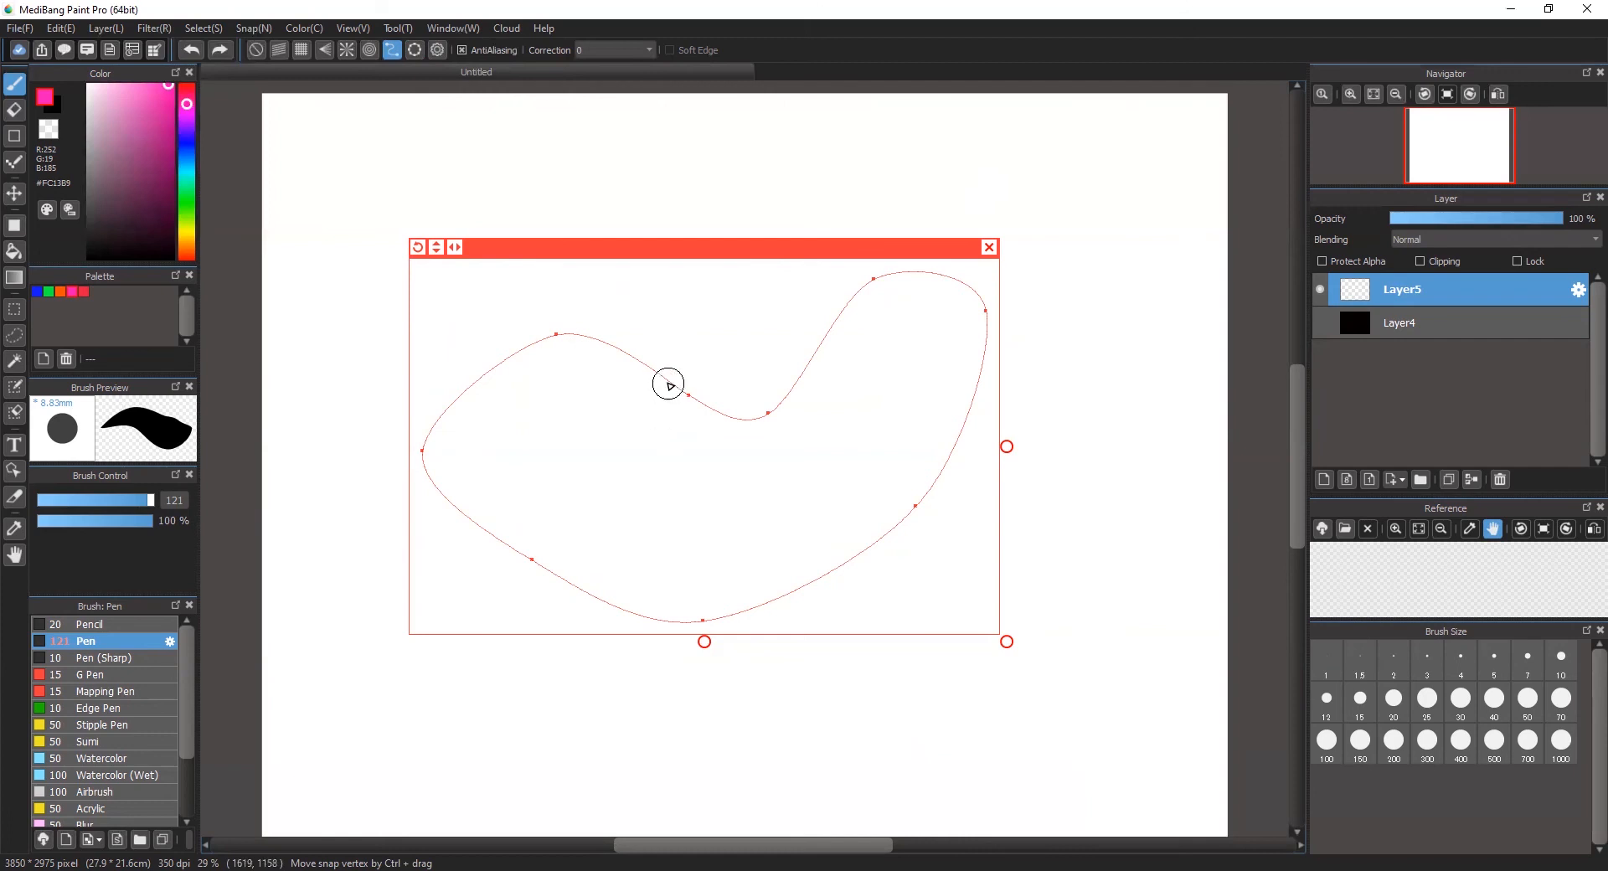
Step: Trace the curve guide by hand, undo that stroke, and stroke the whole guide in pink with Draw Curve
{"action": "mouse_move", "coordinate": [668, 383]}
{"action": "left_mouse_down"}
{"action": "mouse_move", "coordinate": [562, 329]}
{"action": "mouse_move", "coordinate": [504, 334]}
{"action": "mouse_move", "coordinate": [469, 375]}
{"action": "mouse_move", "coordinate": [450, 447]}
{"action": "mouse_move", "coordinate": [466, 511]}
{"action": "mouse_move", "coordinate": [628, 602]}
{"action": "mouse_move", "coordinate": [772, 602]}
{"action": "mouse_move", "coordinate": [872, 527]}
{"action": "mouse_move", "coordinate": [895, 422]}
{"action": "mouse_move", "coordinate": [888, 269]}
{"action": "mouse_move", "coordinate": [840, 261]}
{"action": "mouse_move", "coordinate": [696, 343]}
{"action": "mouse_move", "coordinate": [631, 330]}
{"action": "left_mouse_up"}
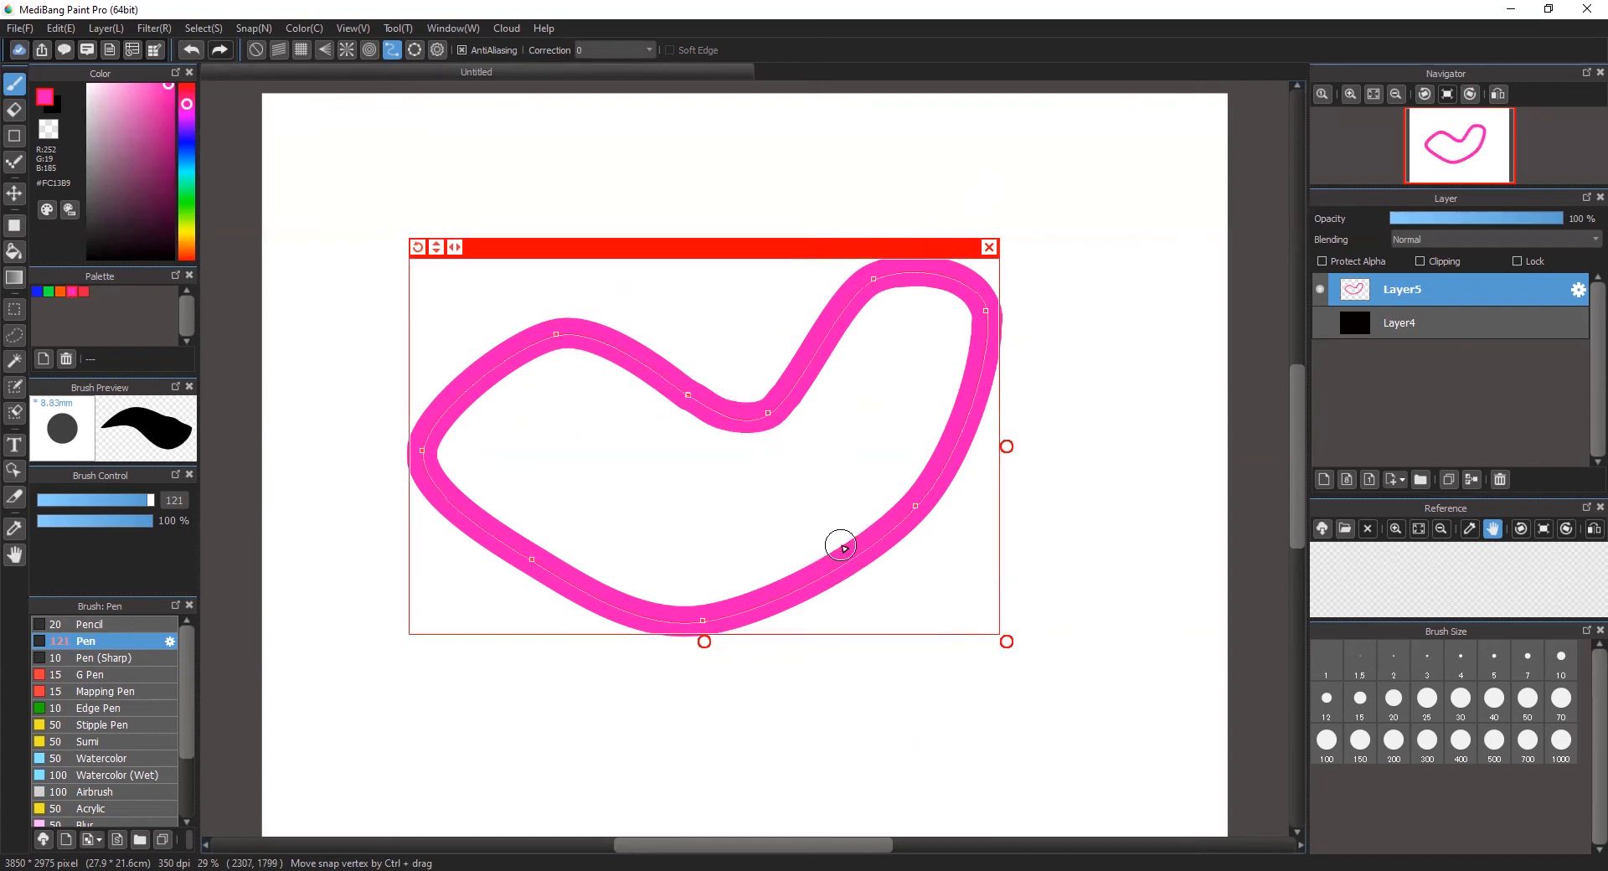
{"action": "key", "text": "ctrl+z"}
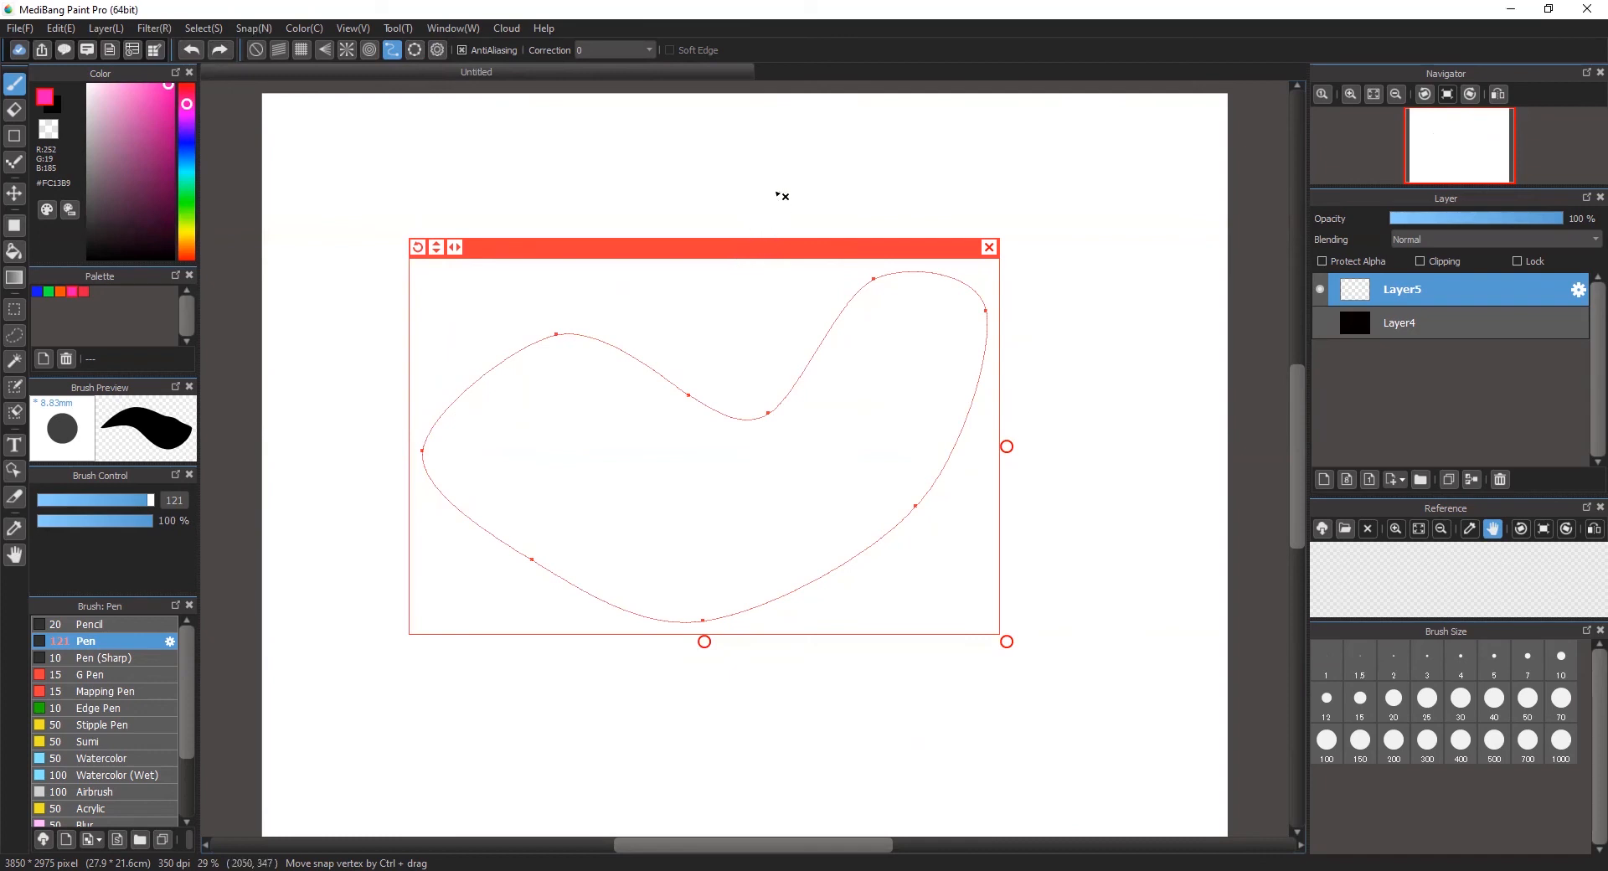
{"action": "left_click", "coordinate": [250, 28]}
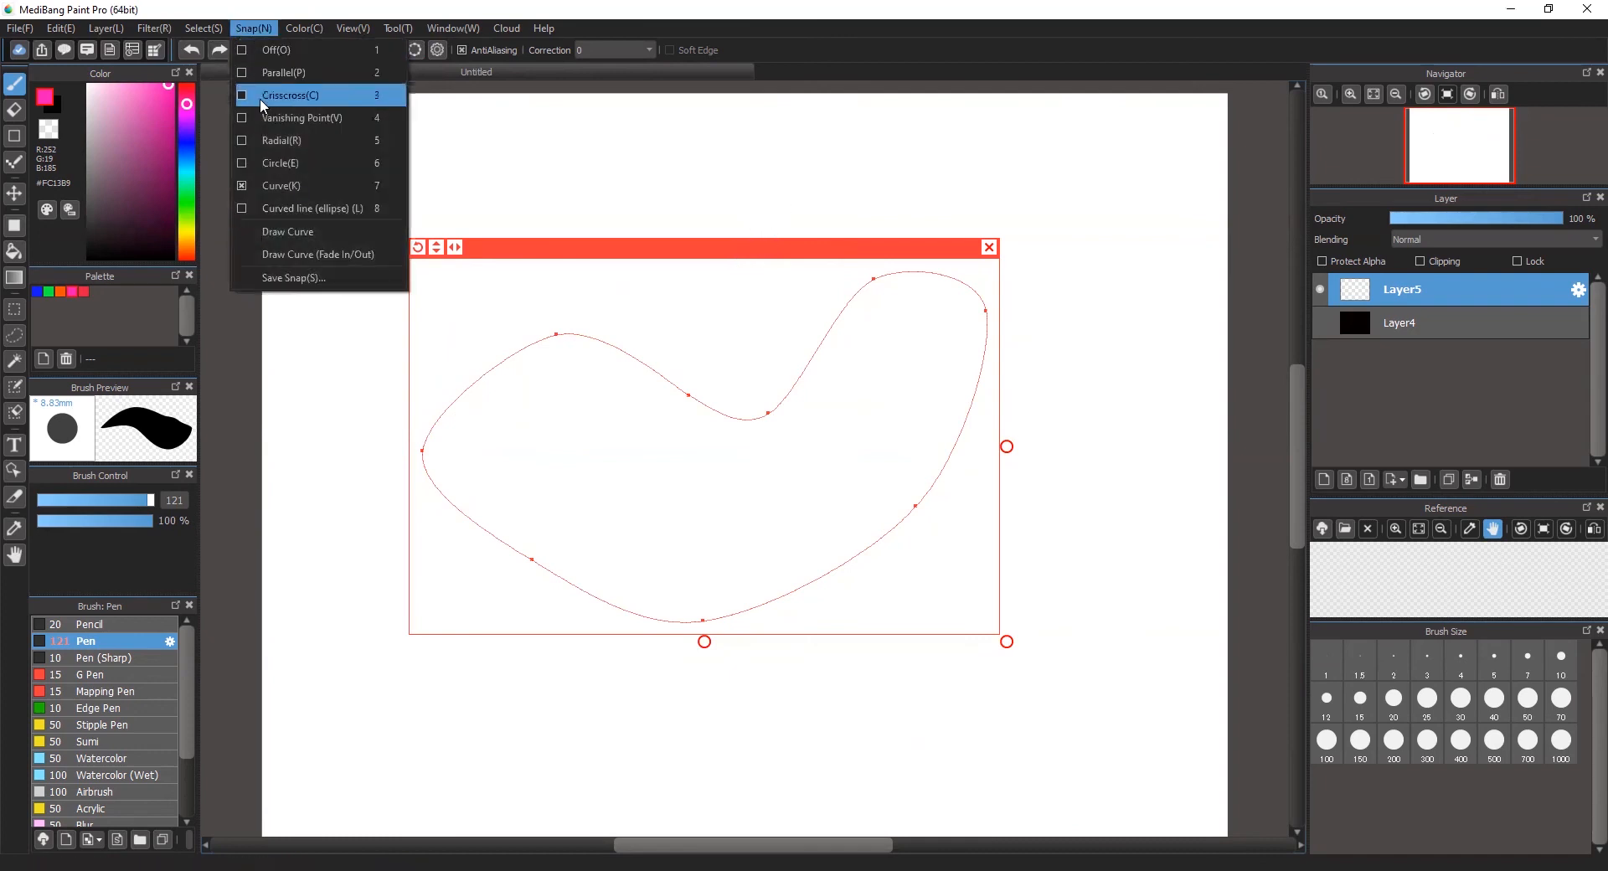
{"action": "left_click", "coordinate": [310, 234]}
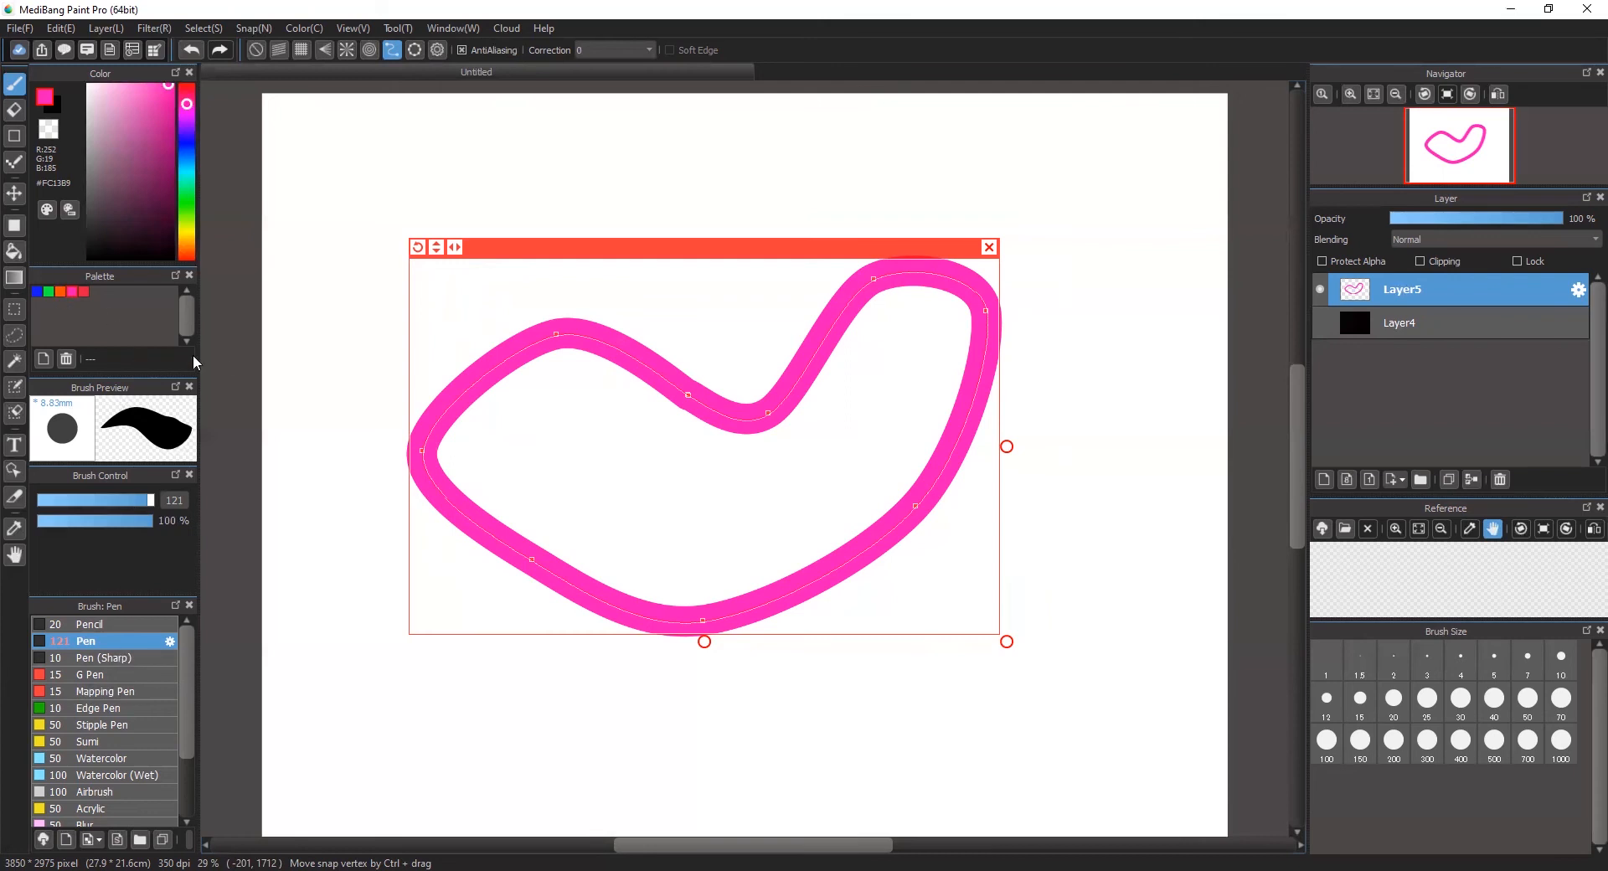
Step: Shift the curve guide slightly down and to the right and stroke it in the palette's orange with Draw Curve
{"action": "left_click_drag", "start_coordinate": [628, 247], "coordinate": [662, 311]}
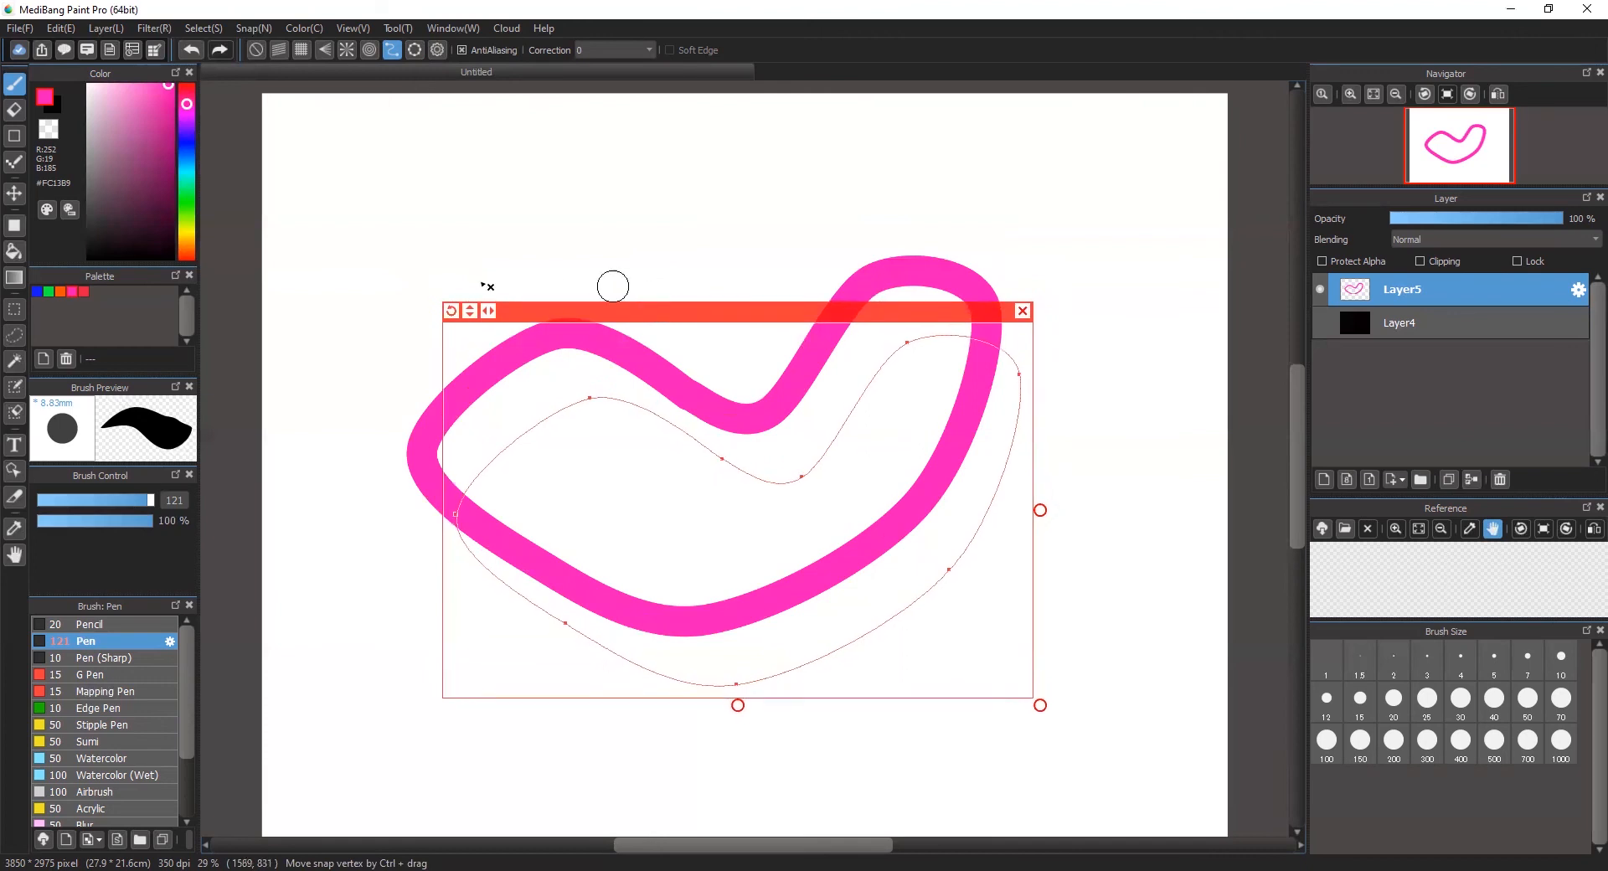
{"action": "left_click", "coordinate": [61, 291]}
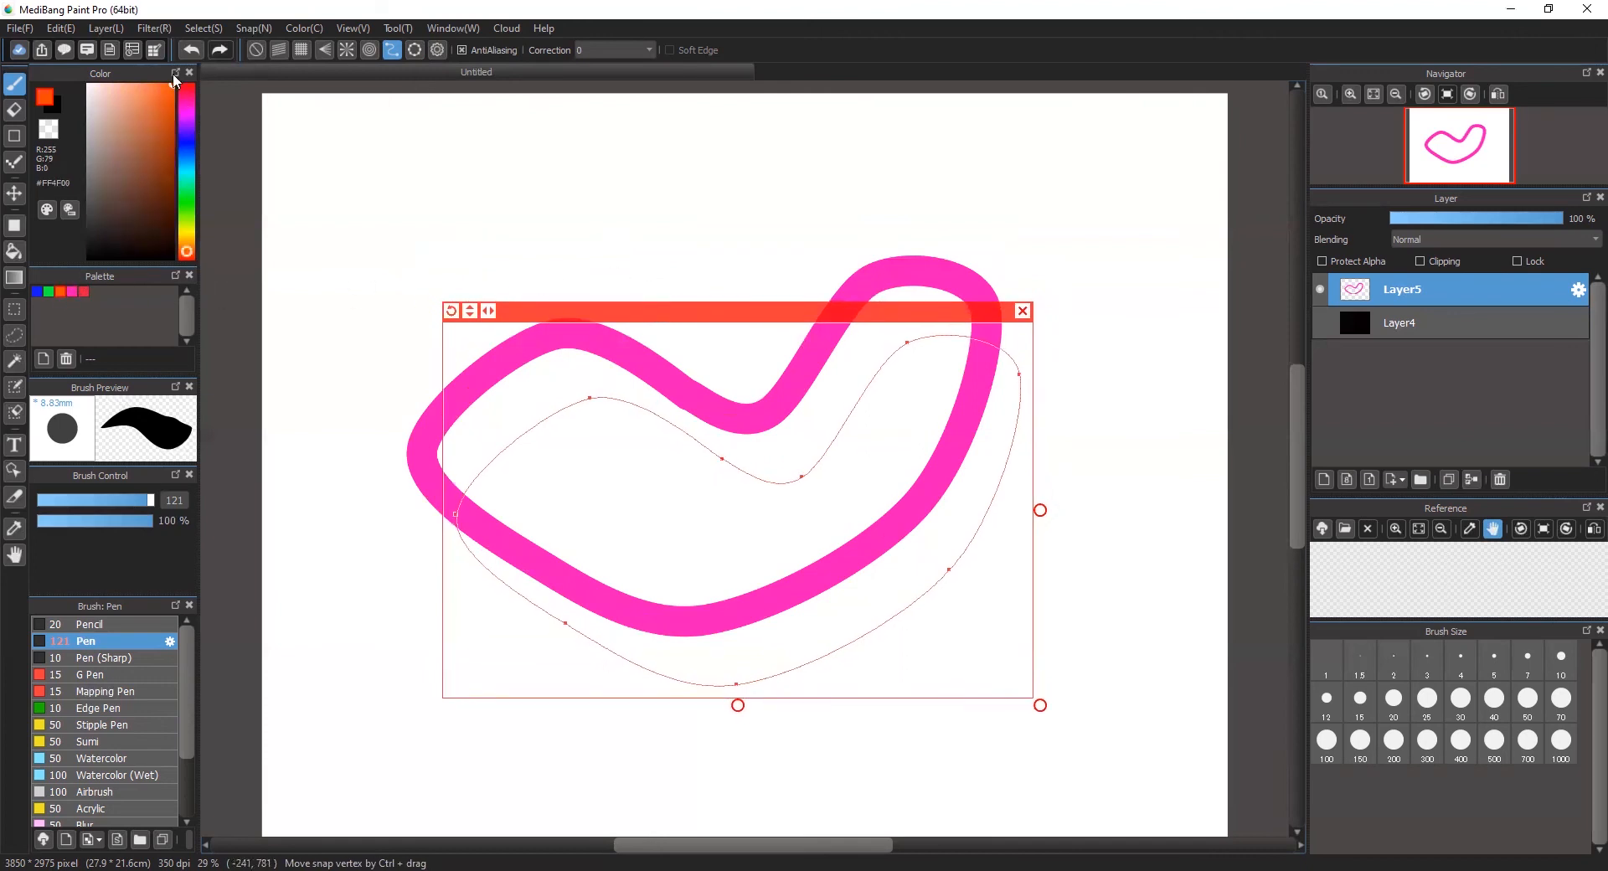
{"action": "left_click", "coordinate": [251, 28]}
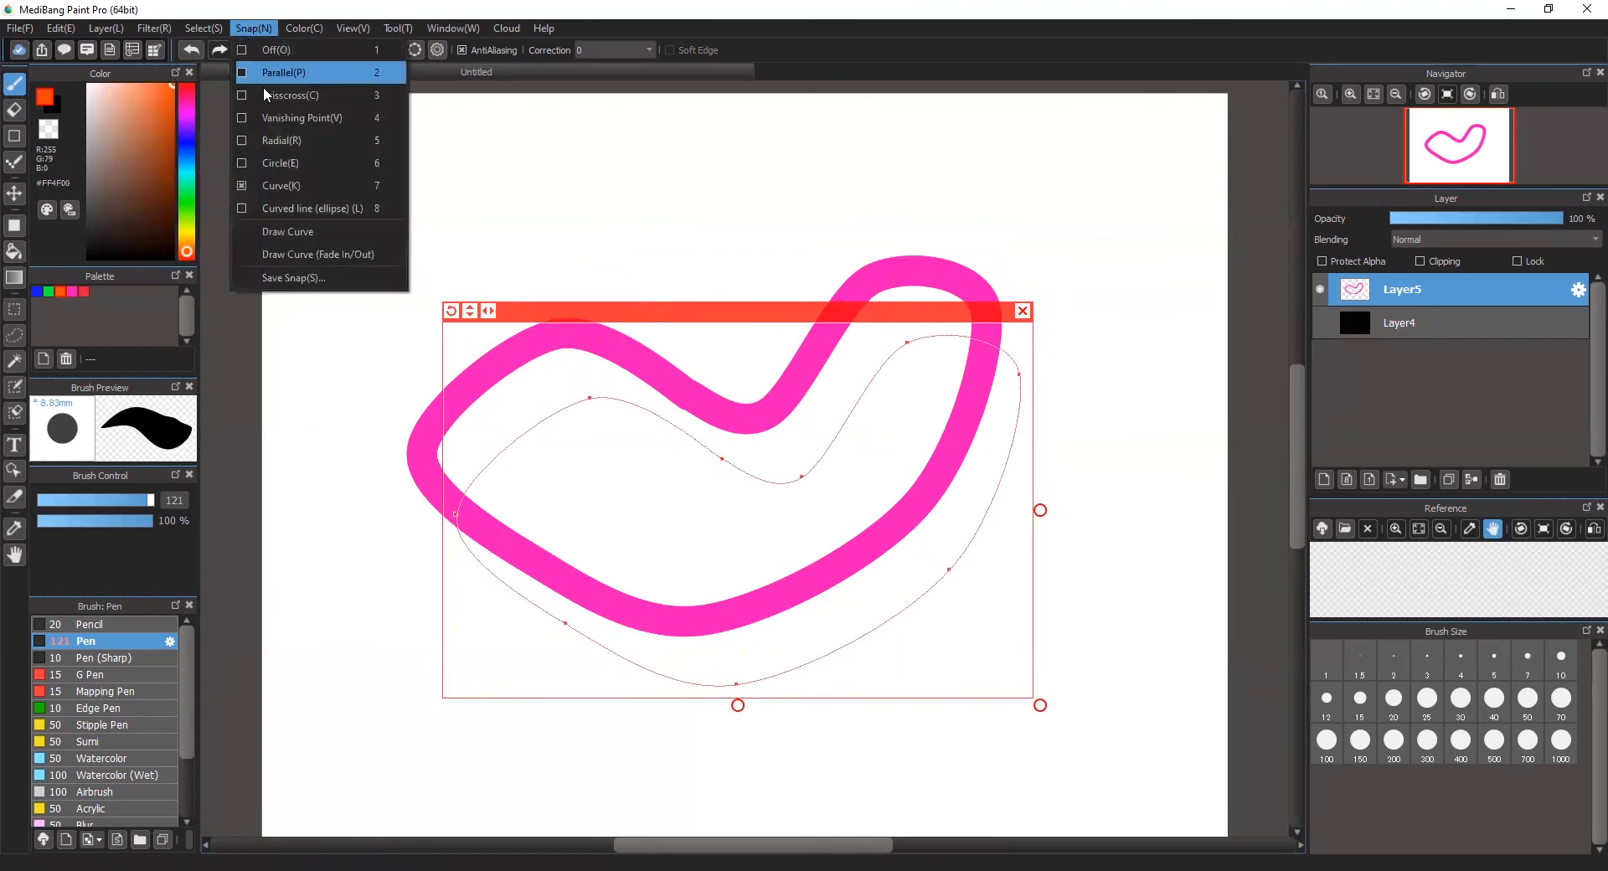
{"action": "left_click", "coordinate": [322, 232]}
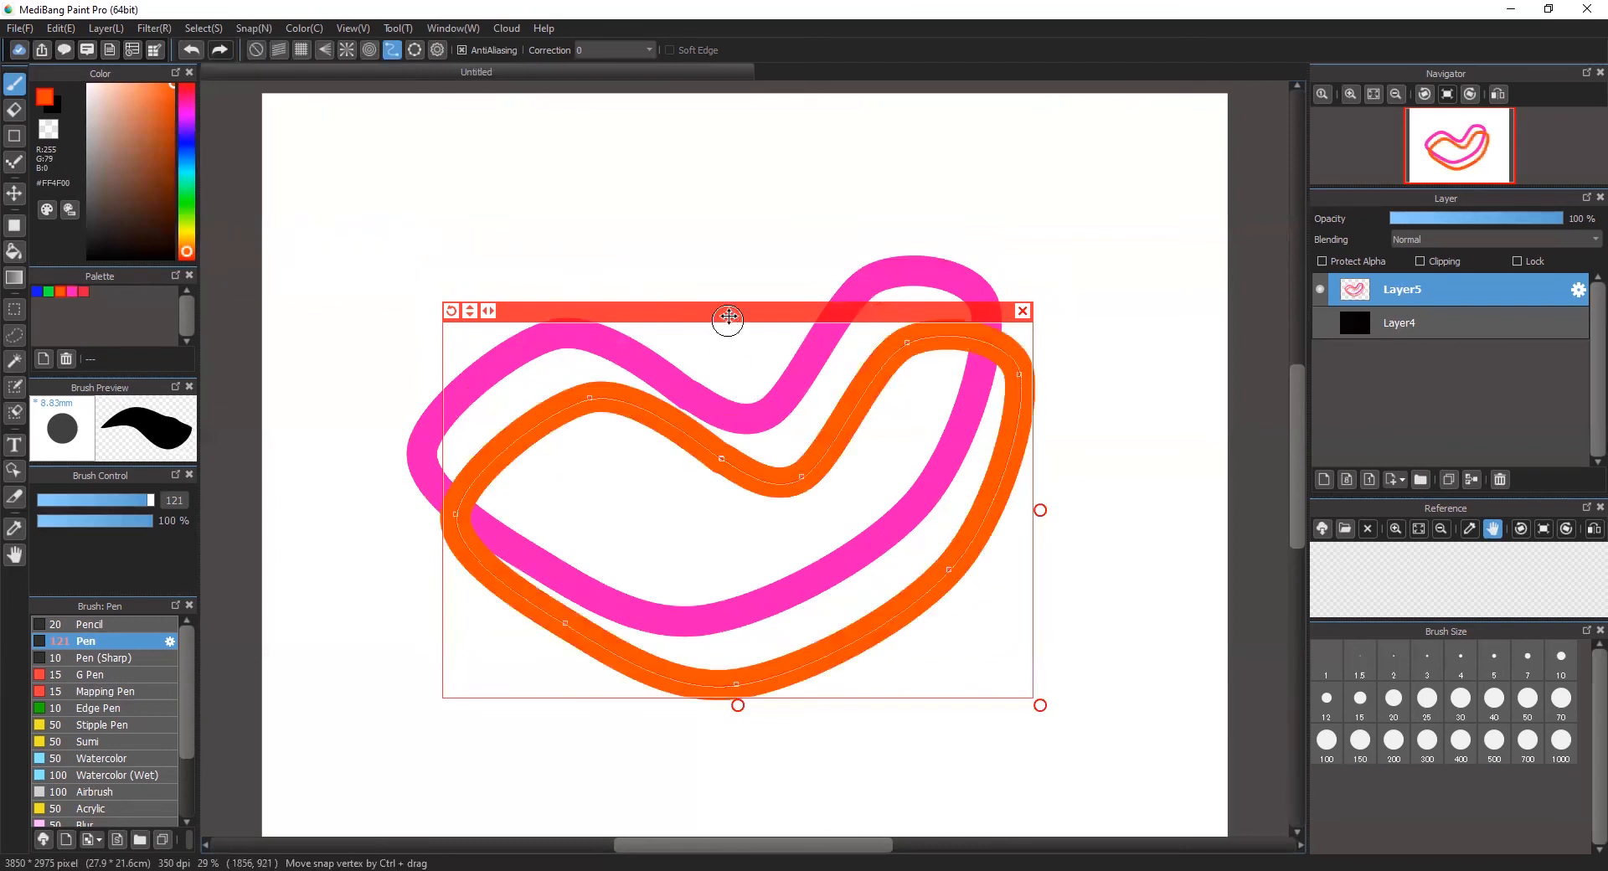
Step: Offset the curve guide down and right from the orange outline and stroke it in the palette's green with Draw Curve
{"action": "left_click_drag", "start_coordinate": [727, 315], "coordinate": [759, 384]}
{"action": "left_click", "coordinate": [49, 293]}
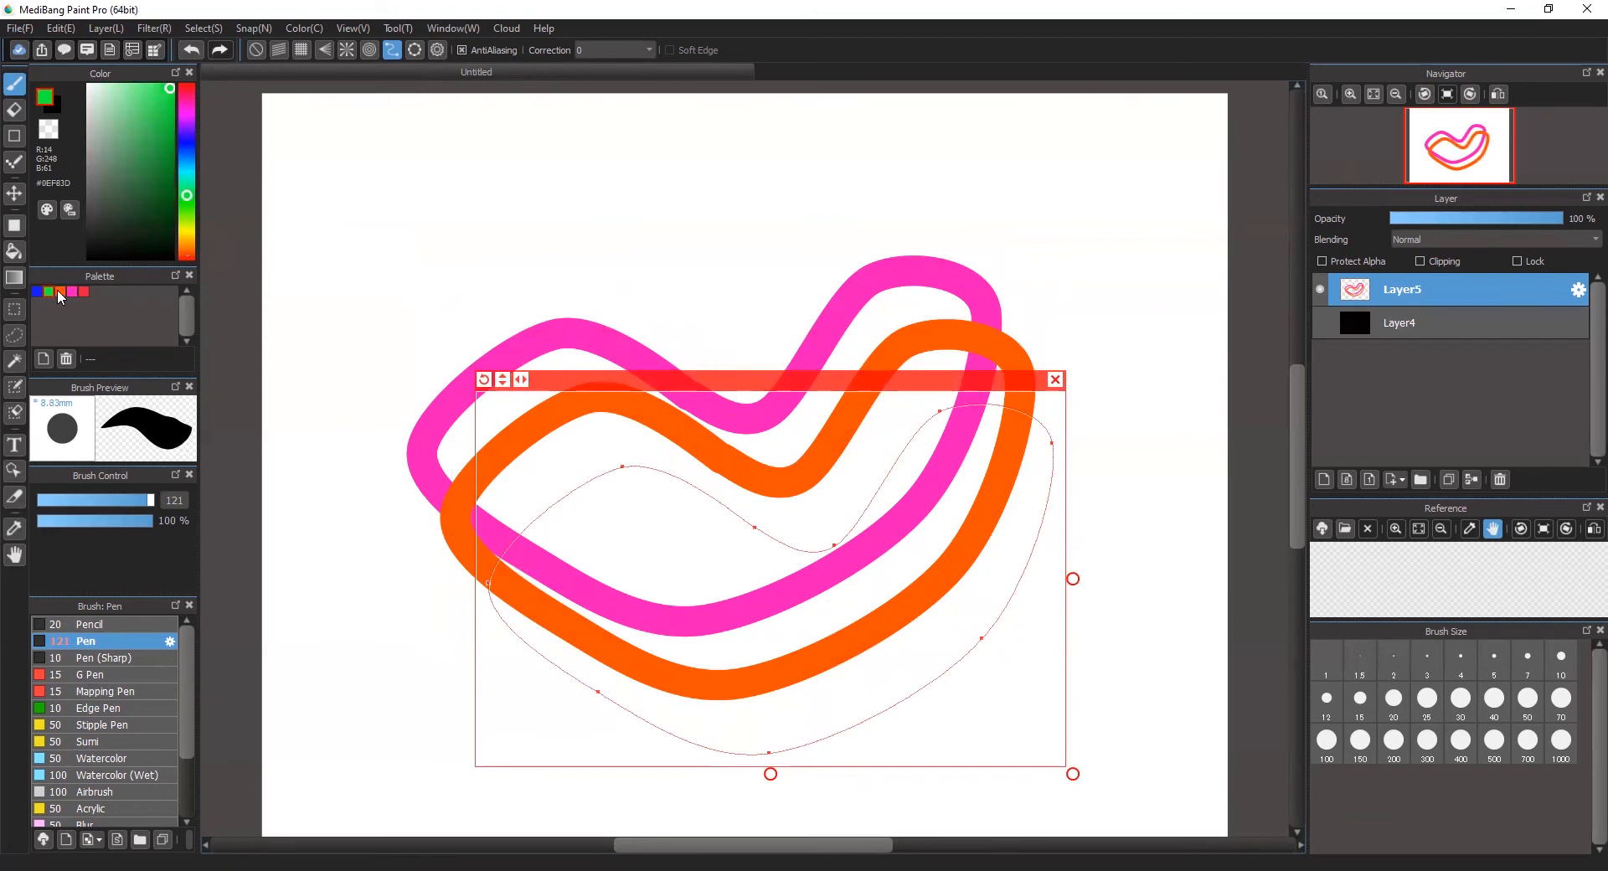
{"action": "left_click", "coordinate": [252, 31]}
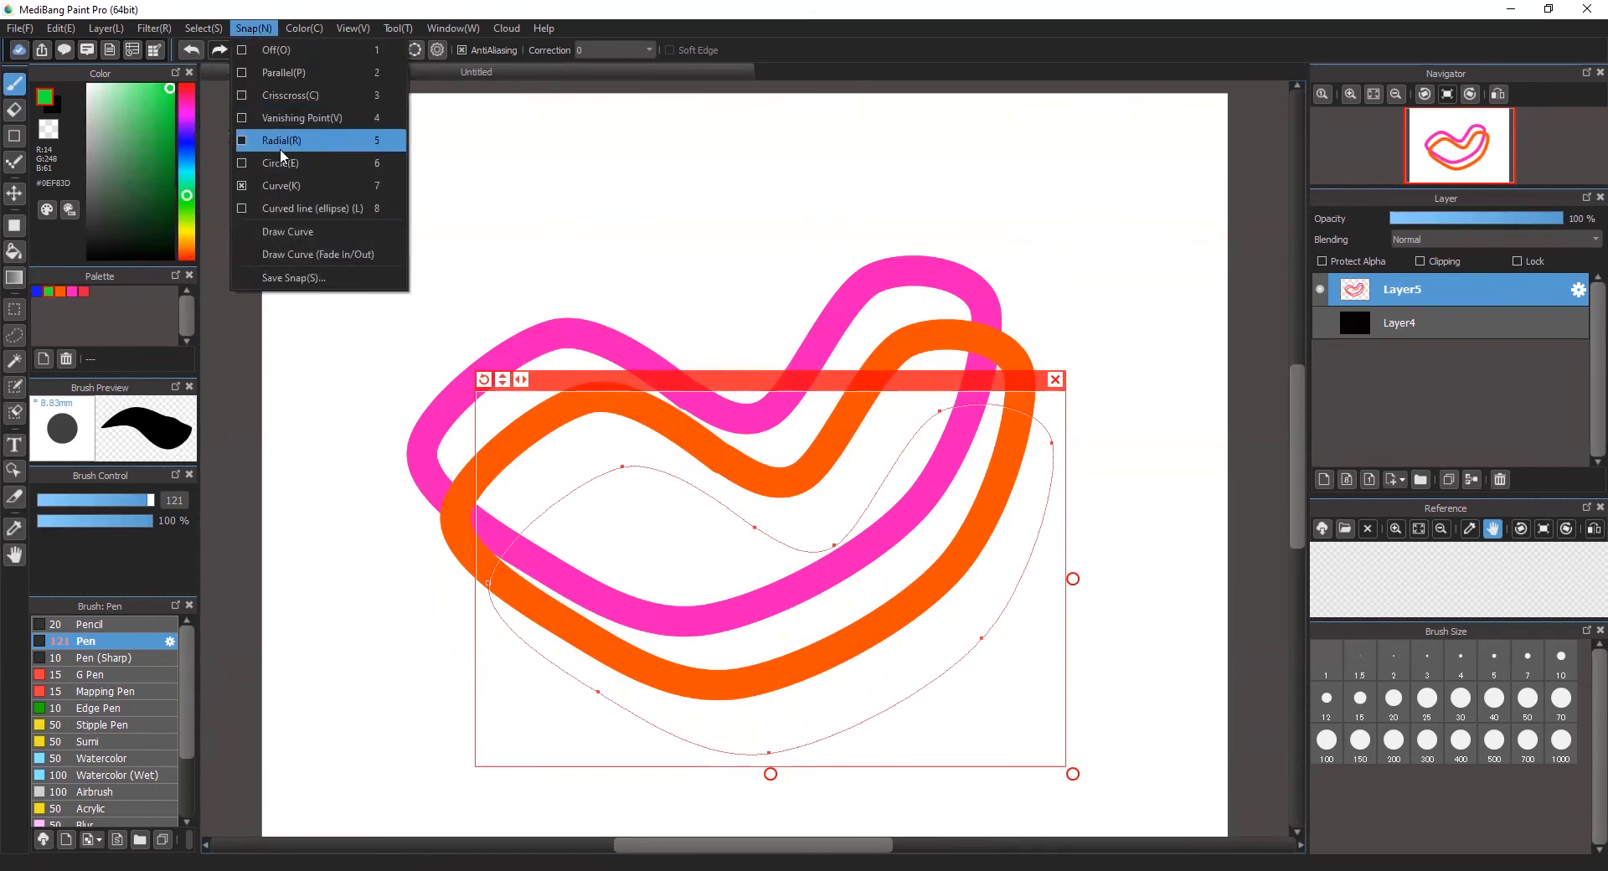
{"action": "left_click", "coordinate": [302, 232]}
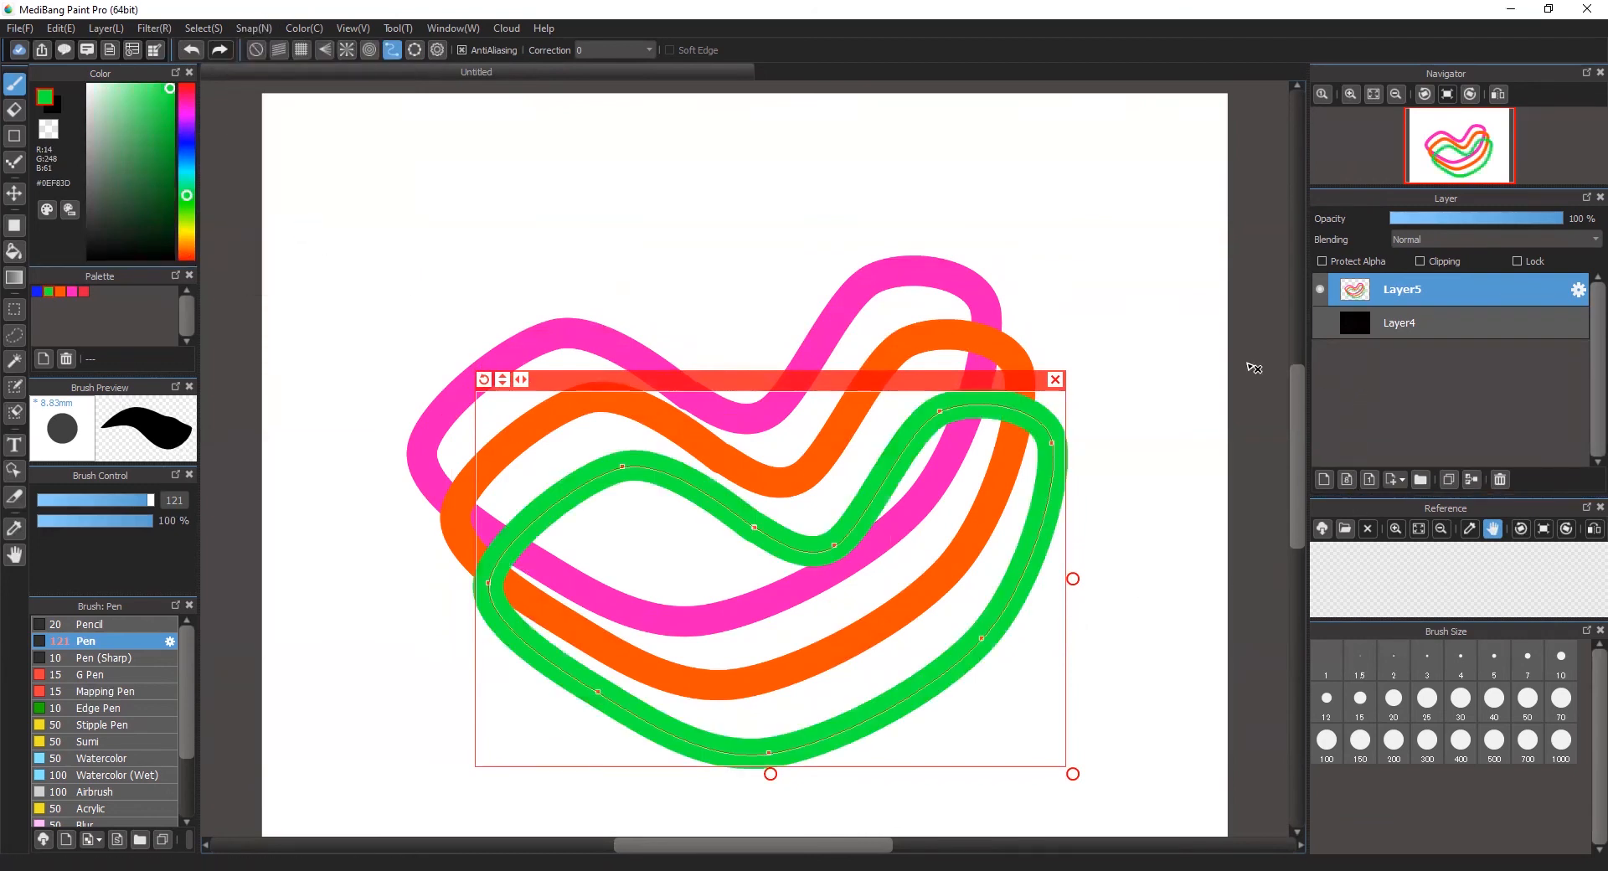
Step: Rotate the curve guide upright, move it partly off the canvas at the upper left, and stroke it in green with Draw Curve
{"action": "left_click_drag", "start_coordinate": [956, 382], "coordinate": [853, 197]}
{"action": "mouse_move", "coordinate": [379, 196]}
{"action": "left_mouse_down"}
{"action": "mouse_move", "coordinate": [372, 233]}
{"action": "mouse_move", "coordinate": [484, 513]}
{"action": "mouse_move", "coordinate": [417, 460]}
{"action": "left_mouse_up"}
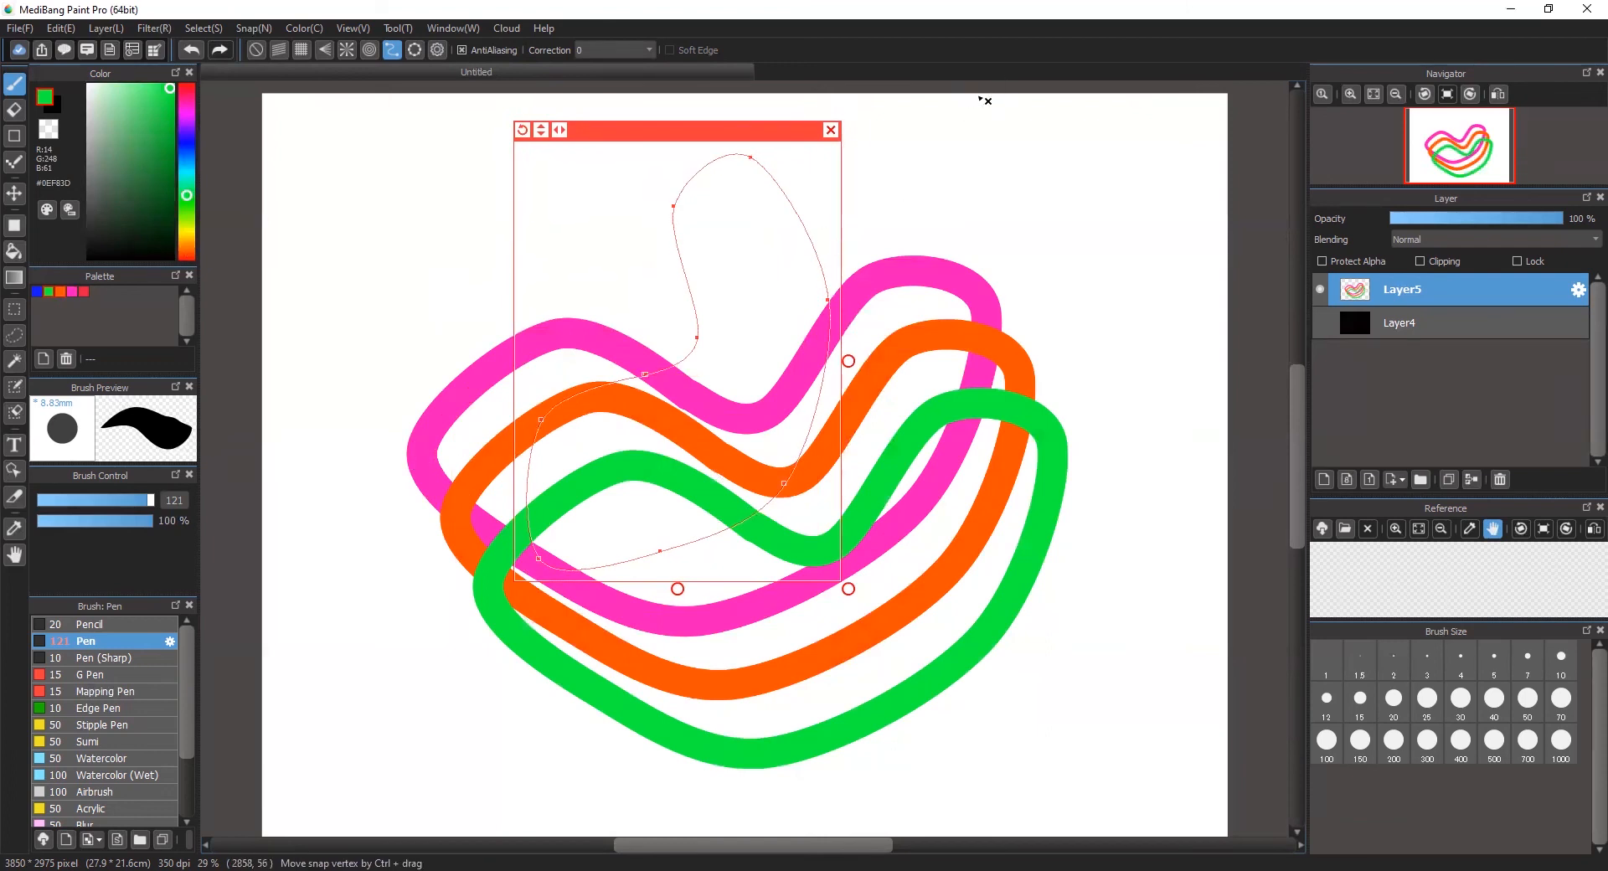
{"action": "left_click_drag", "start_coordinate": [670, 130], "coordinate": [422, 118]}
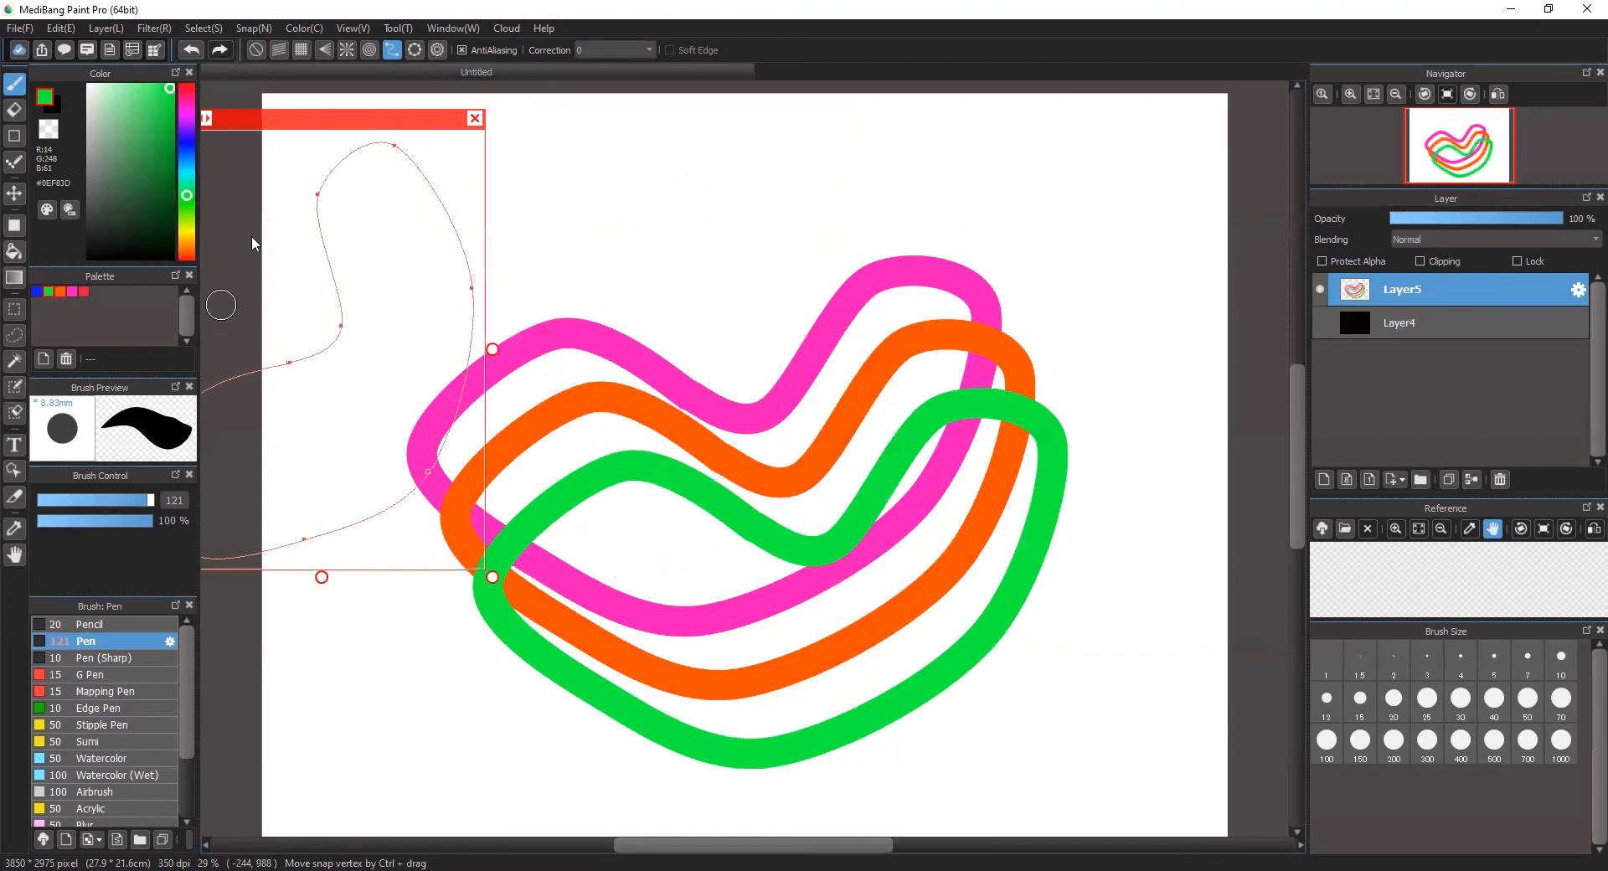
{"action": "left_click", "coordinate": [255, 27]}
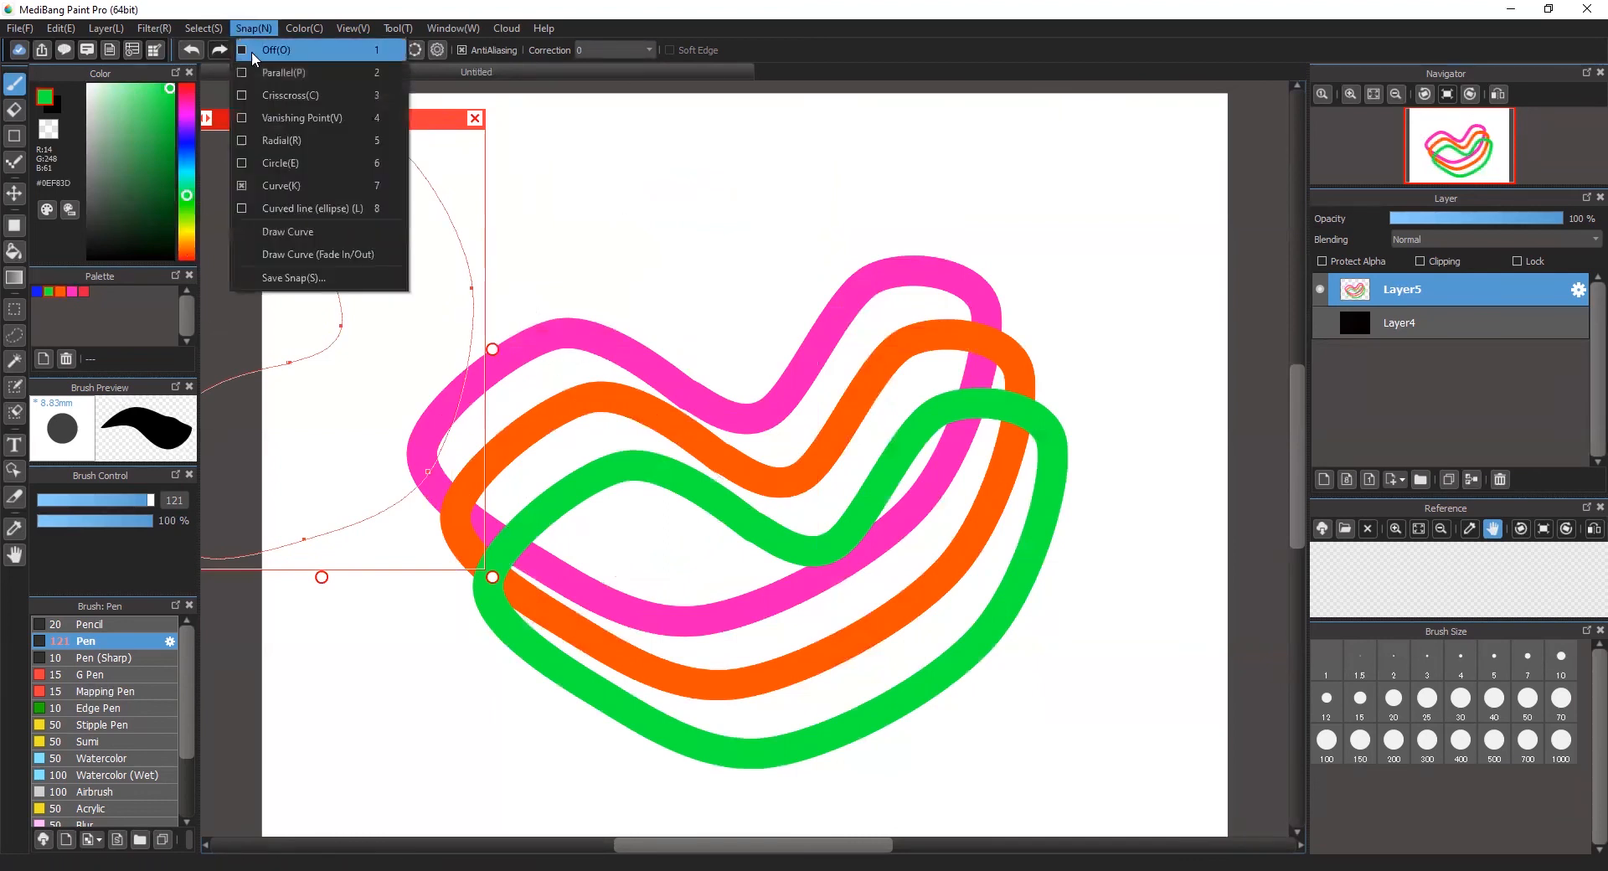
{"action": "left_click", "coordinate": [288, 232]}
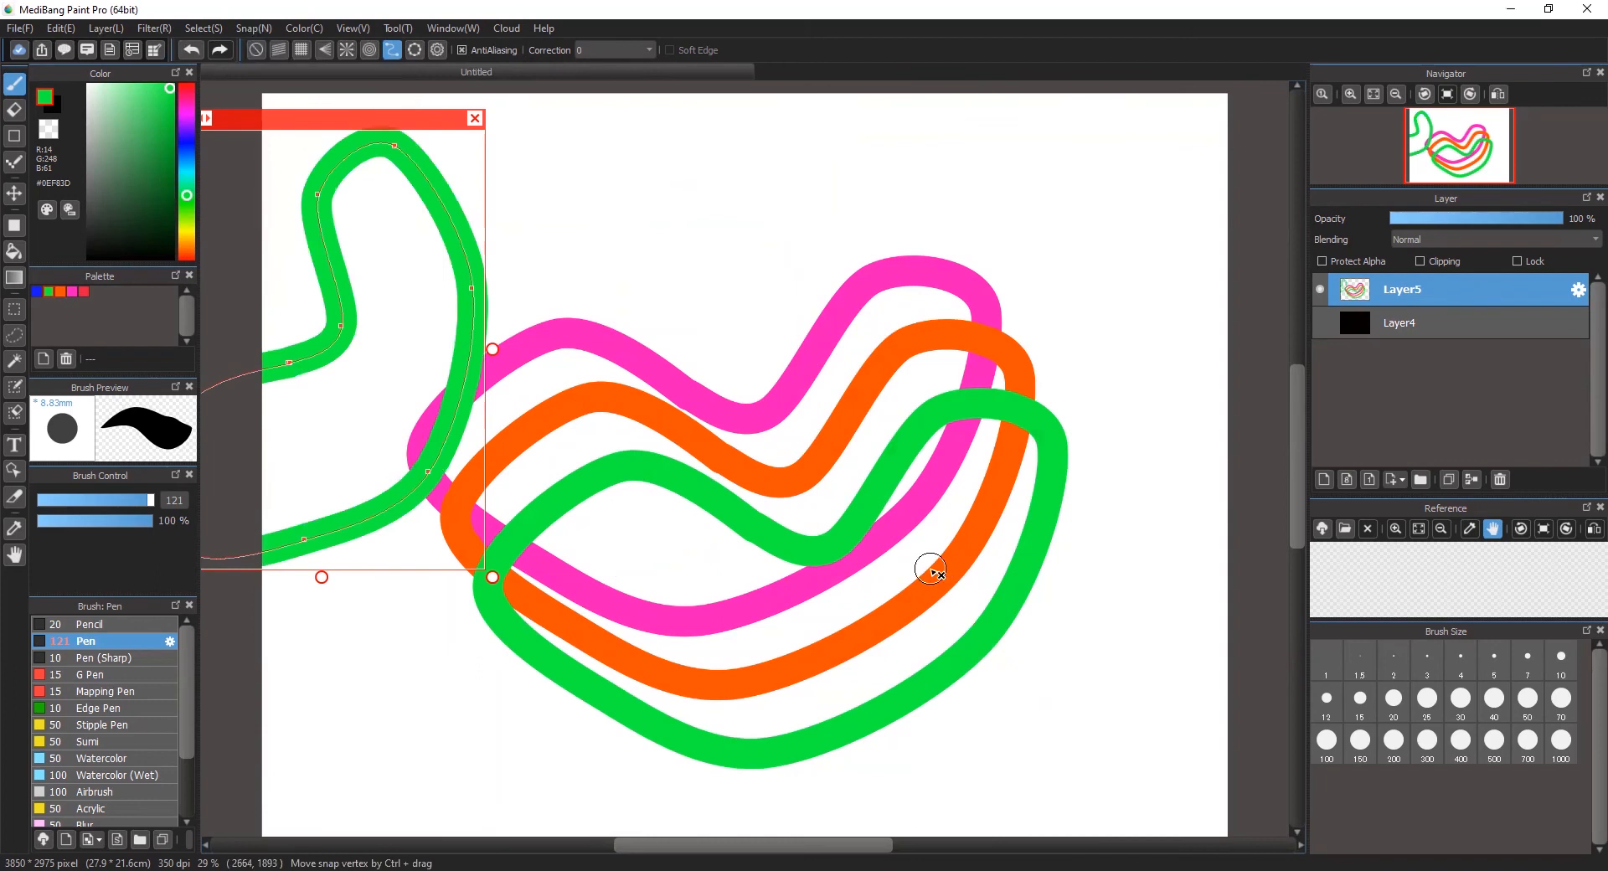
Step: Move the curve guide back onto the canvas, save it as a snap named zz, and close the guide
{"action": "left_click_drag", "start_coordinate": [418, 118], "coordinate": [696, 137]}
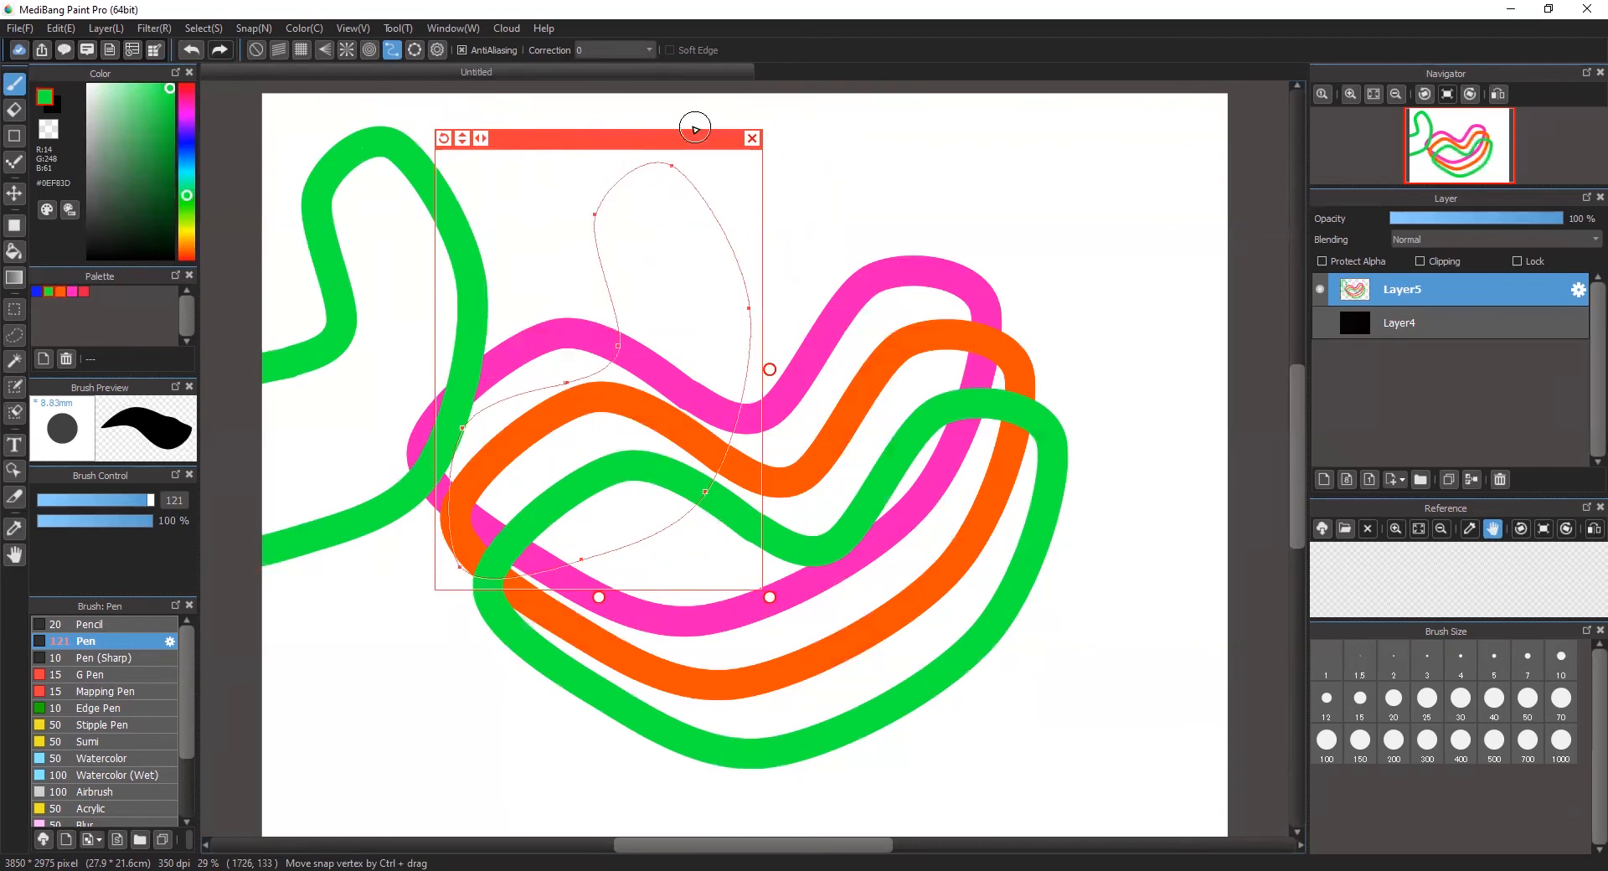
{"action": "left_click", "coordinate": [248, 28]}
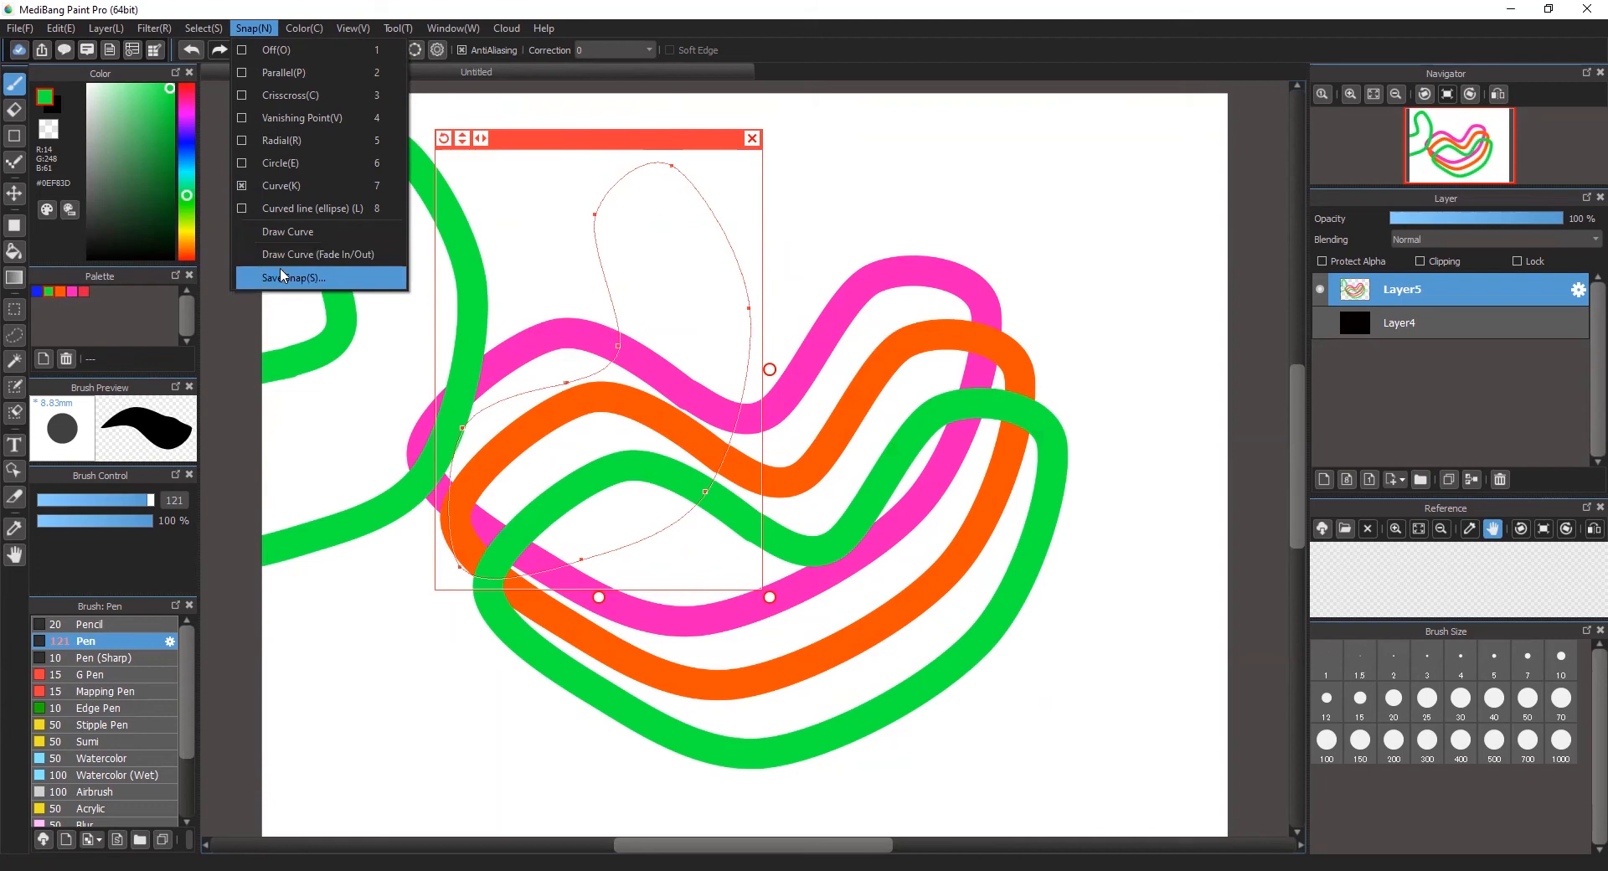
{"action": "key", "text": "Return"}
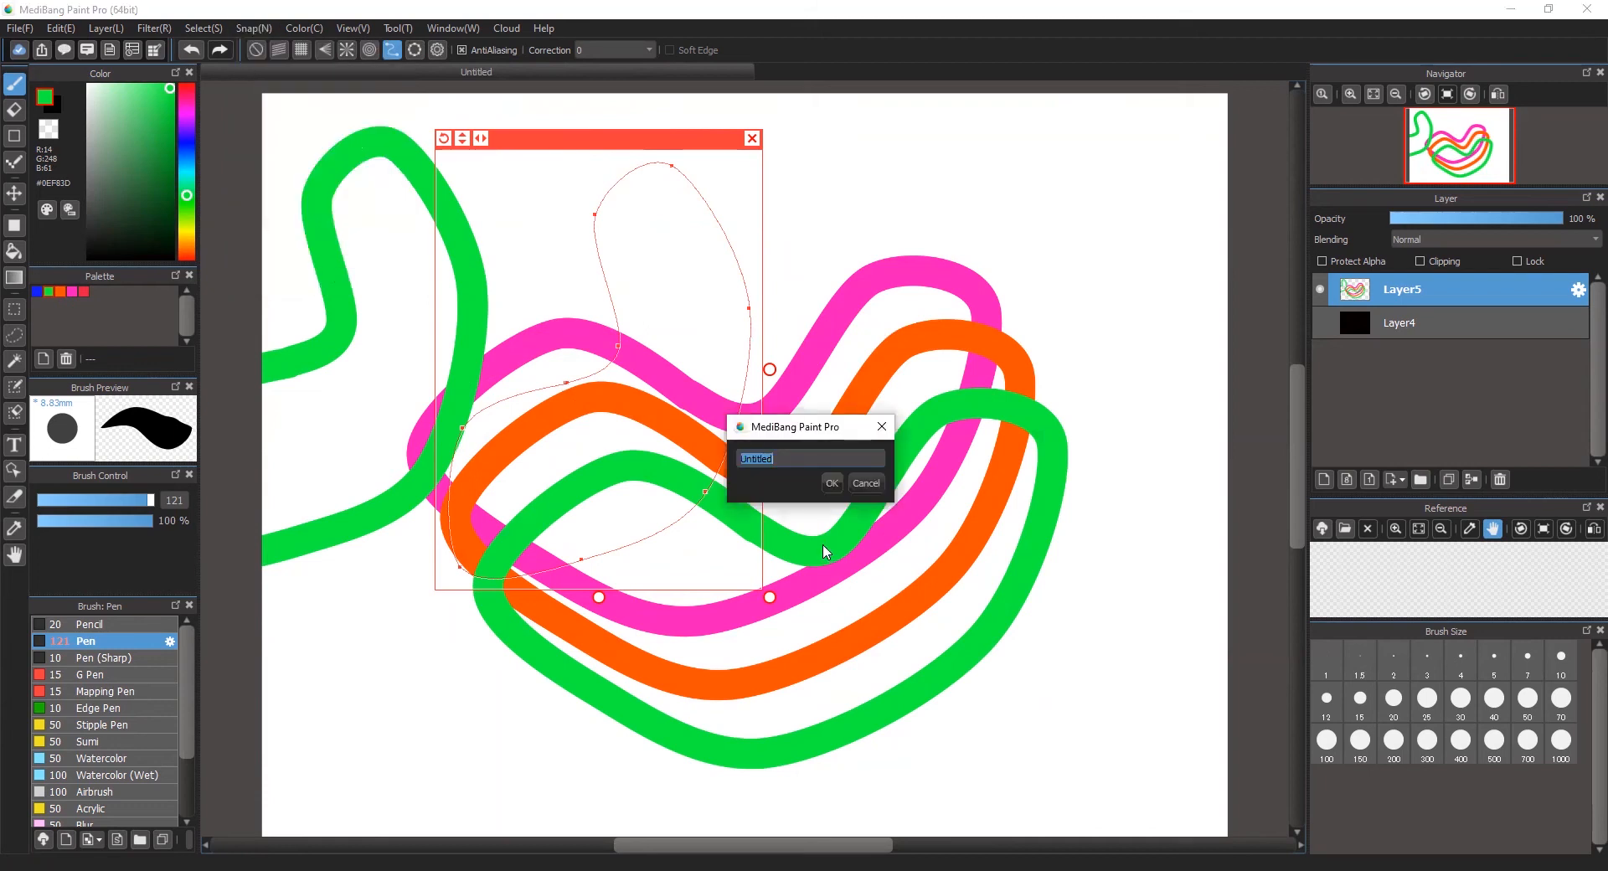
{"action": "left_click", "coordinate": [832, 483]}
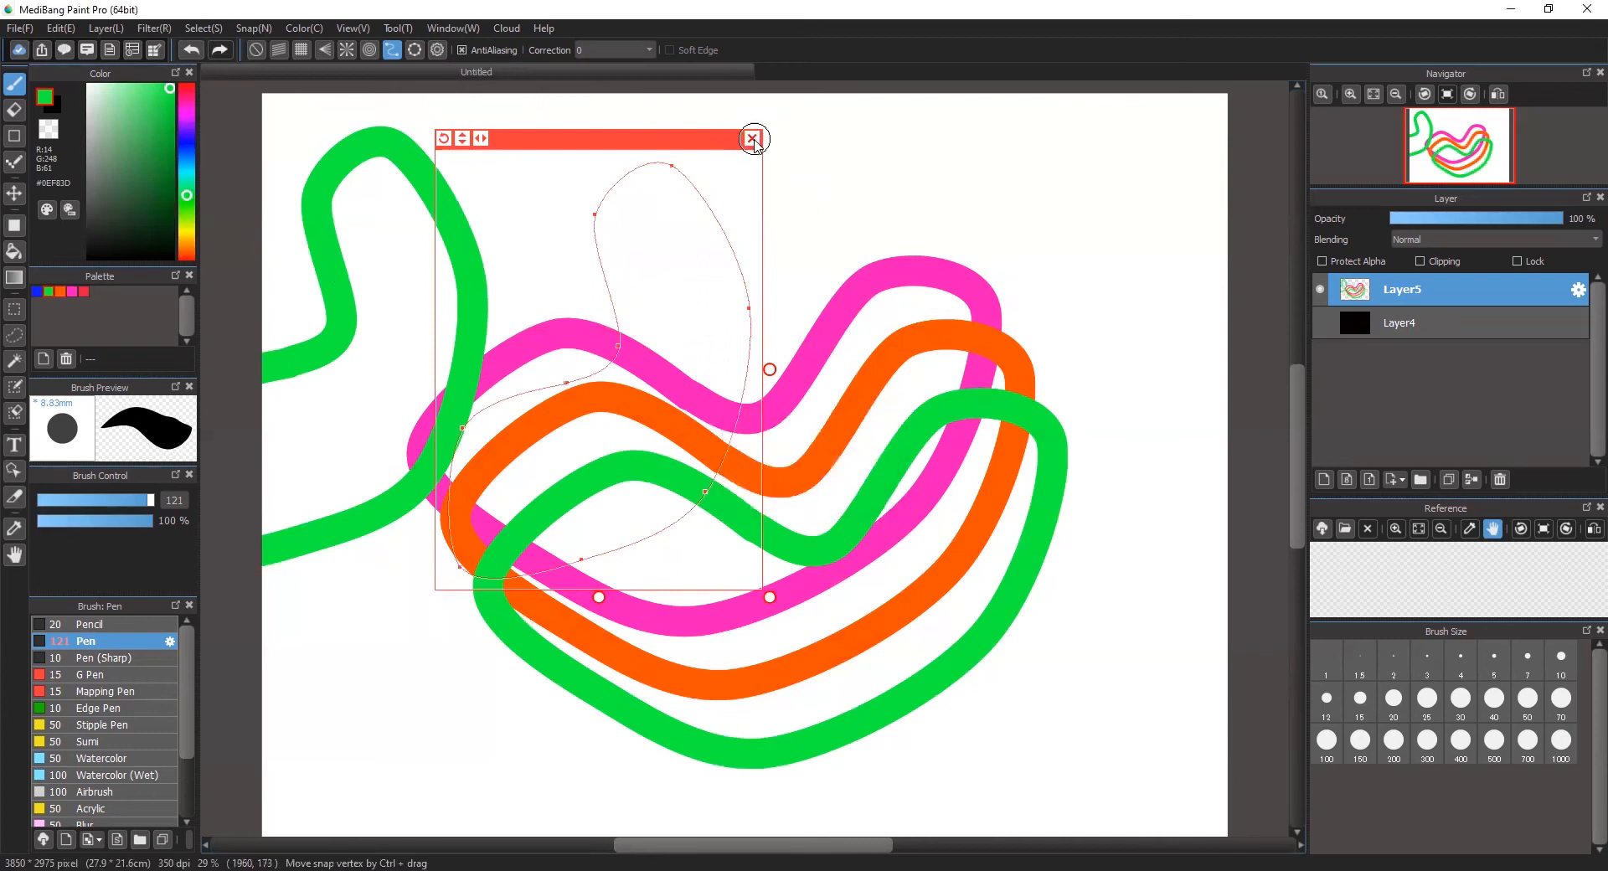
{"action": "left_click", "coordinate": [752, 138]}
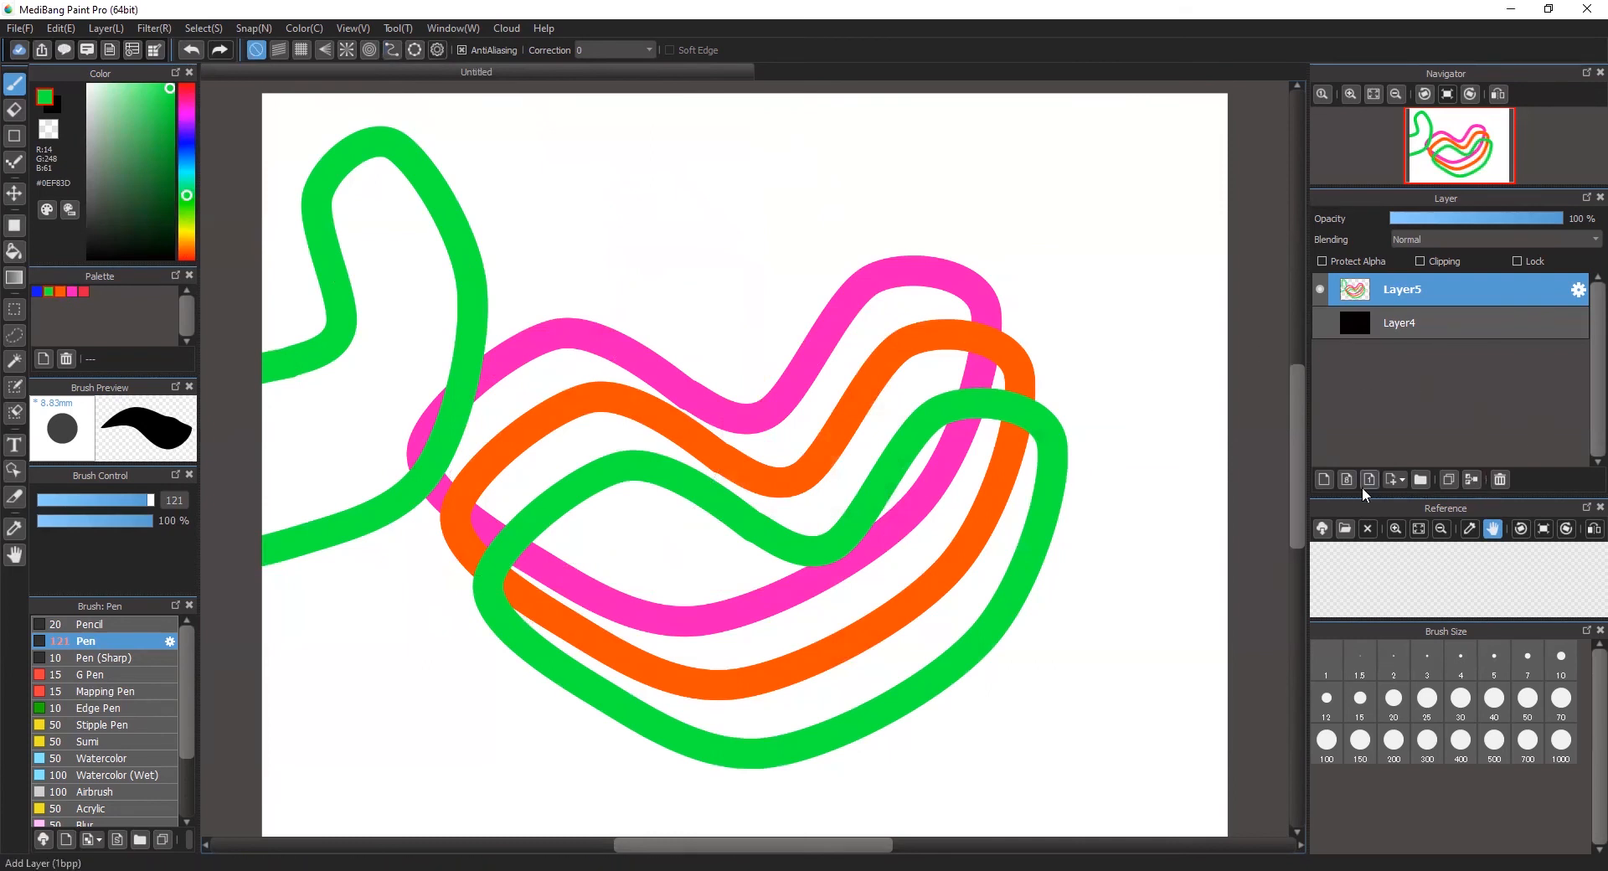
Step: Delete the layer with the colored curves and cover the canvas with a near-black rectangle on a new layer
{"action": "left_click", "coordinate": [1500, 480]}
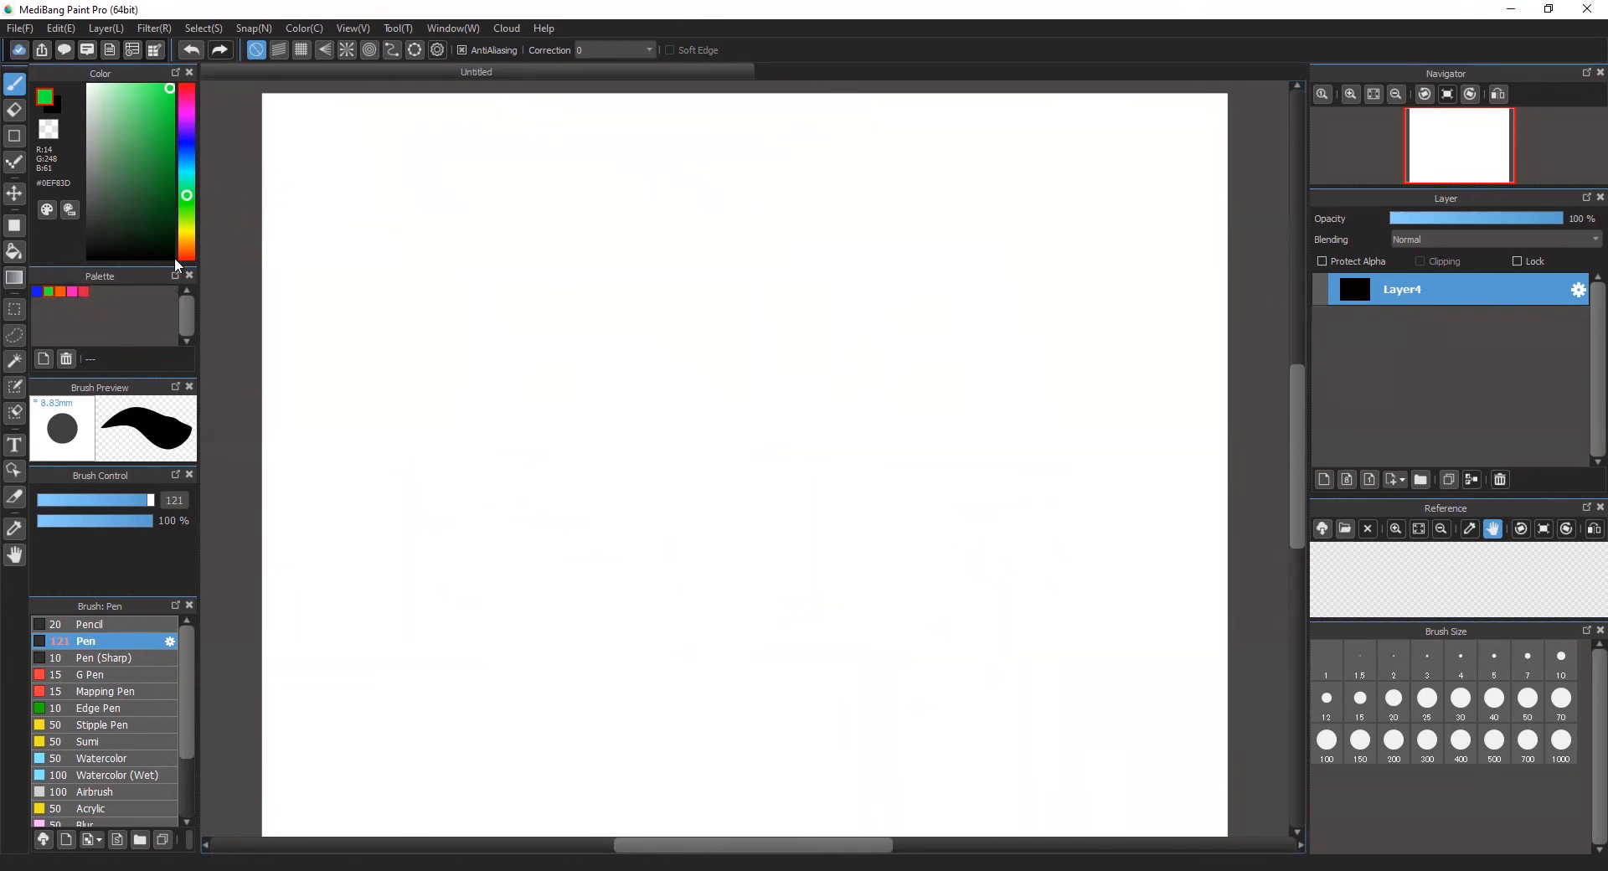
{"action": "left_click", "coordinate": [19, 234]}
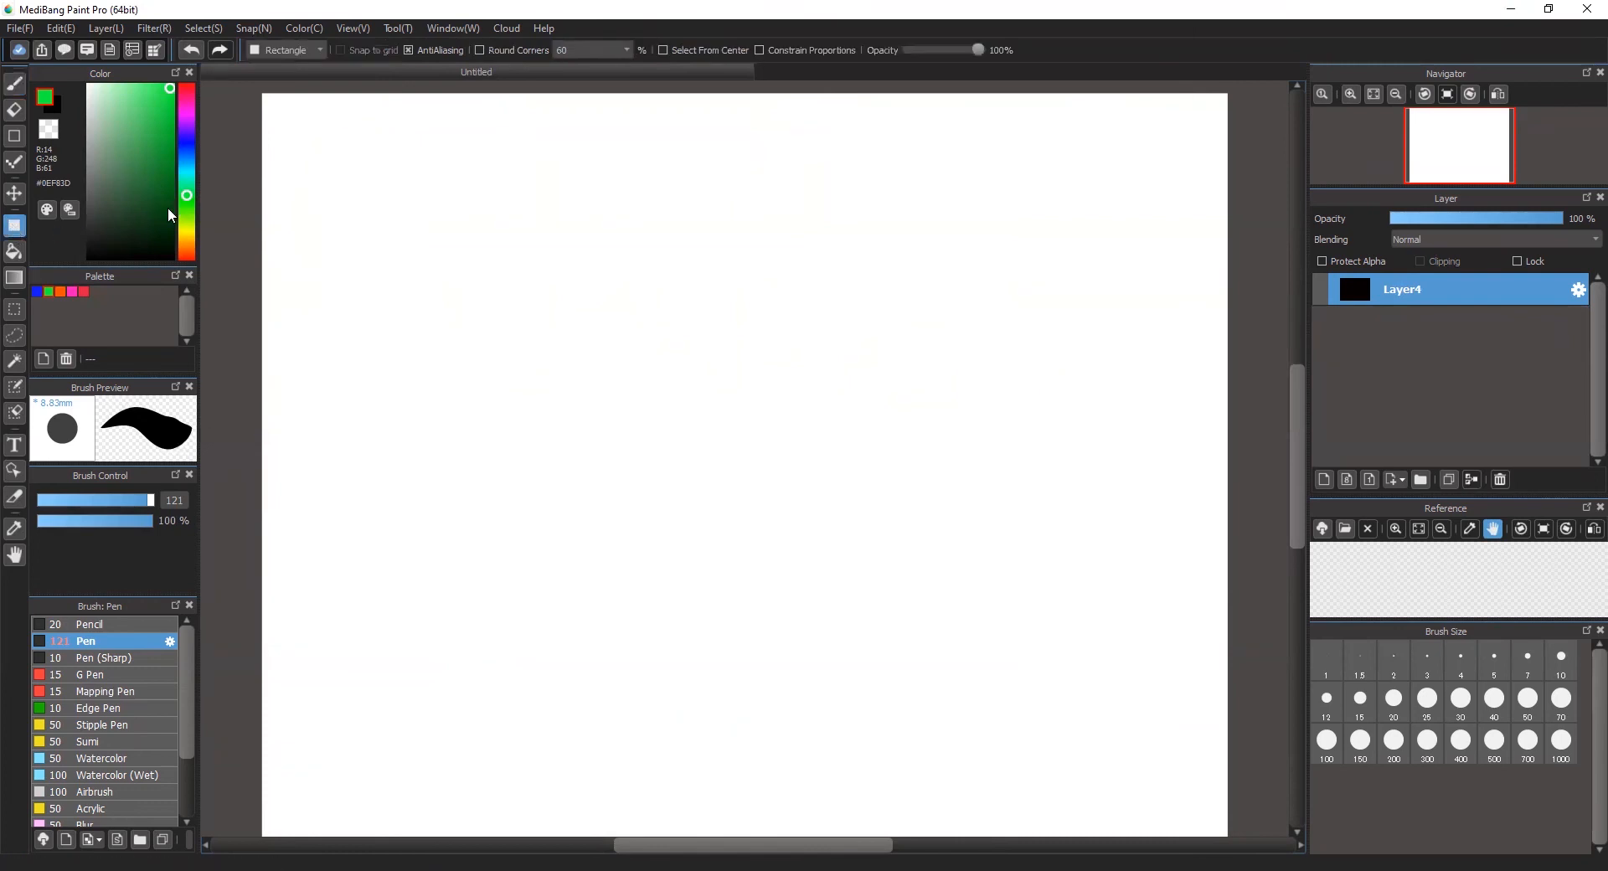
{"action": "left_click", "coordinate": [170, 256]}
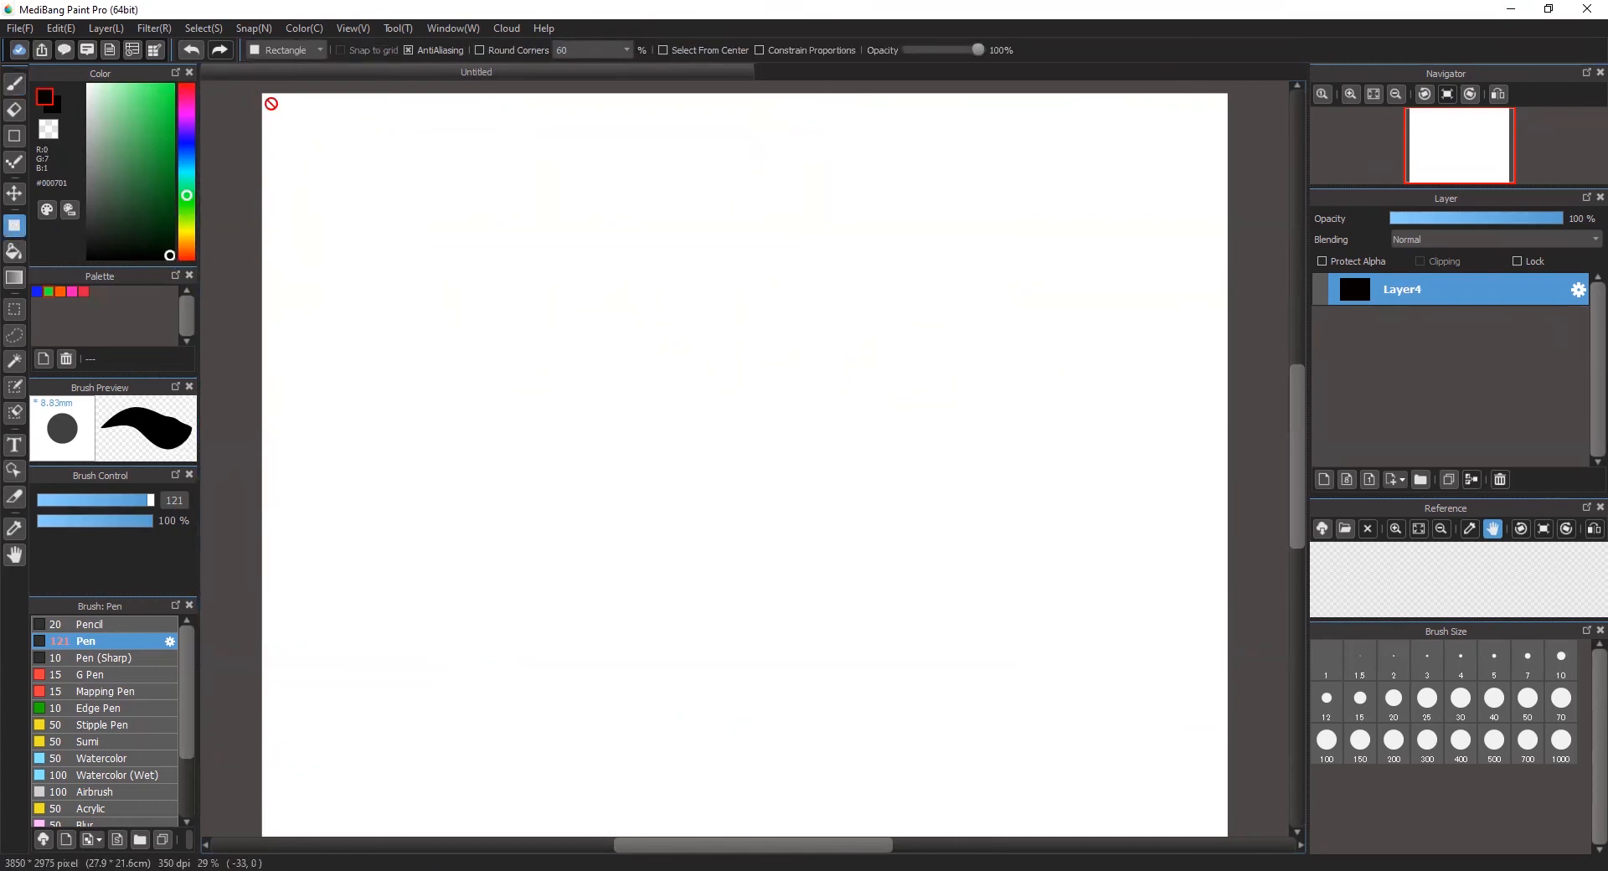
{"action": "left_click", "coordinate": [1324, 479]}
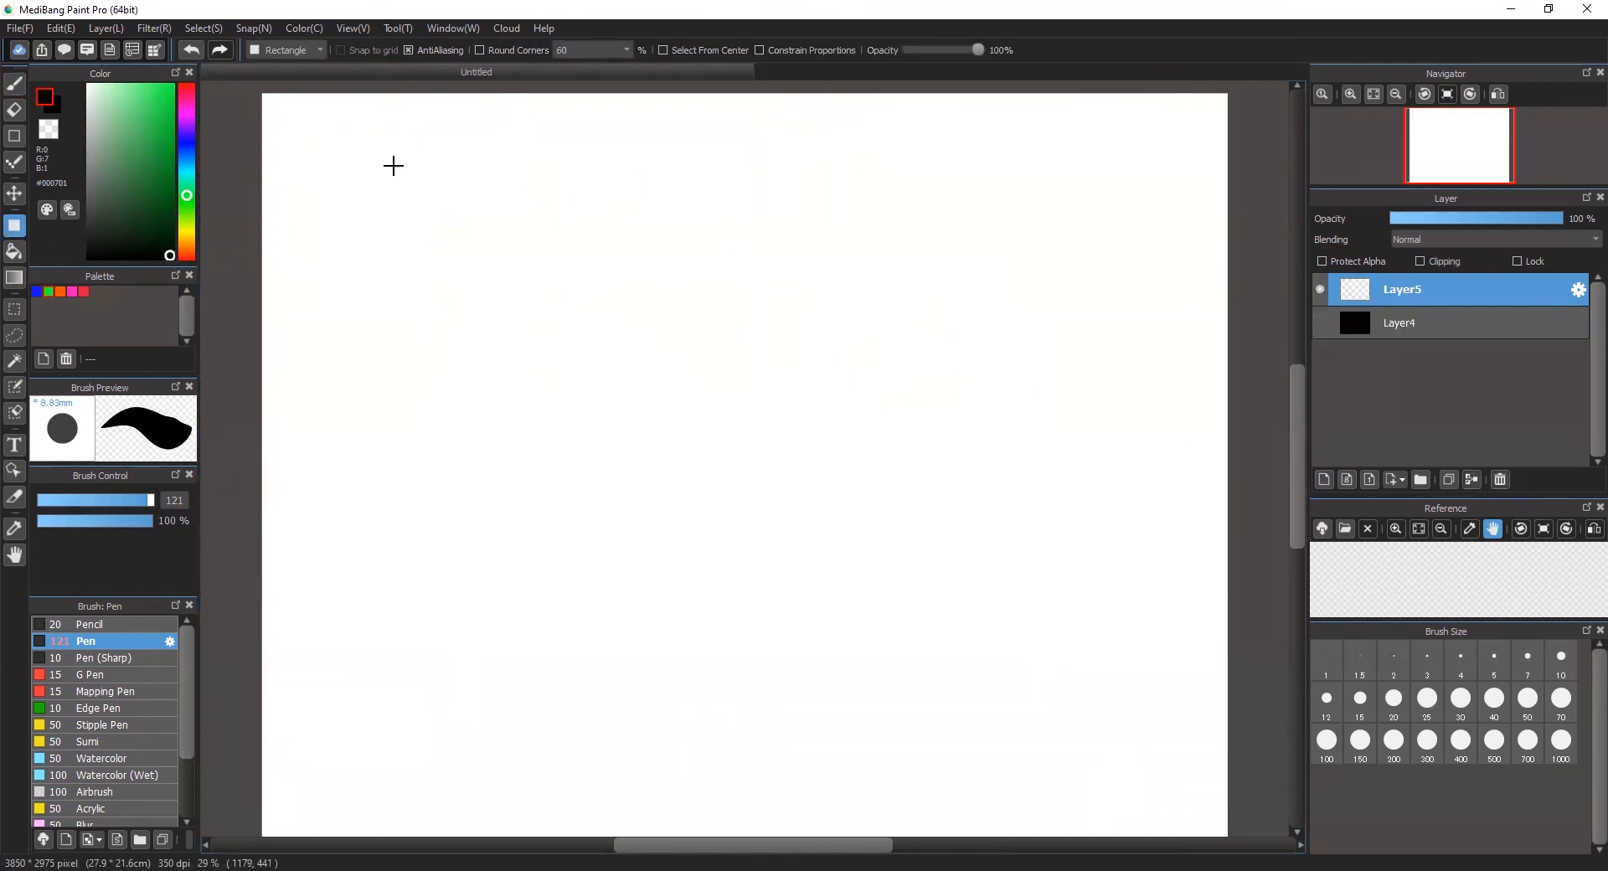
{"action": "left_click_drag", "start_coordinate": [256, 88], "coordinate": [1243, 764]}
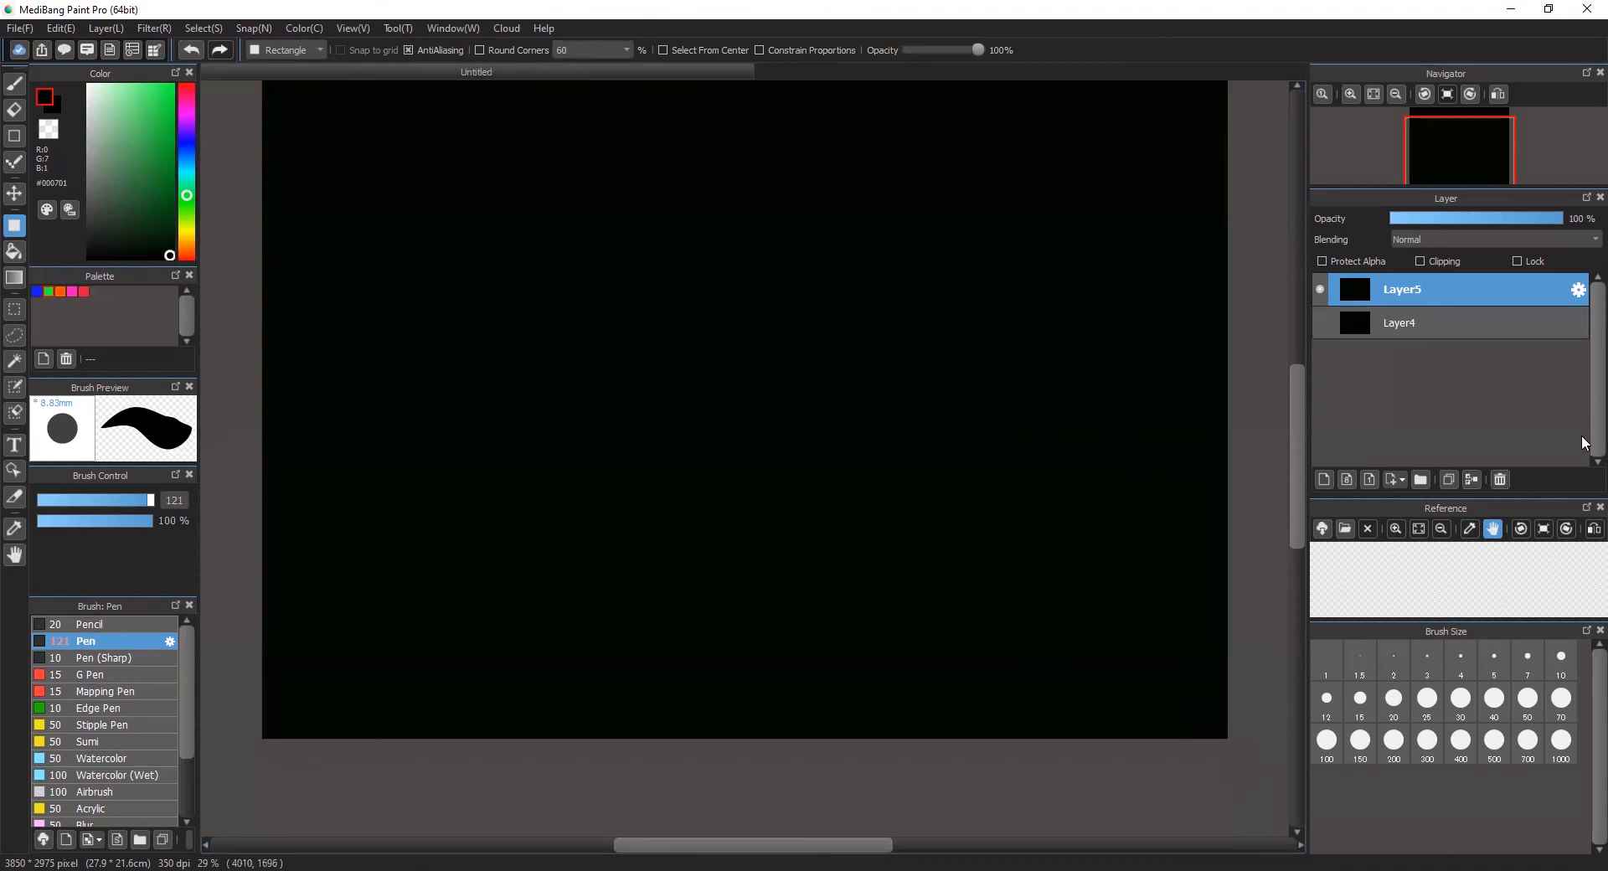
Step: Delete the layer with the near-black rectangle and add five empty layers above Layer4
{"action": "left_click", "coordinate": [1500, 479]}
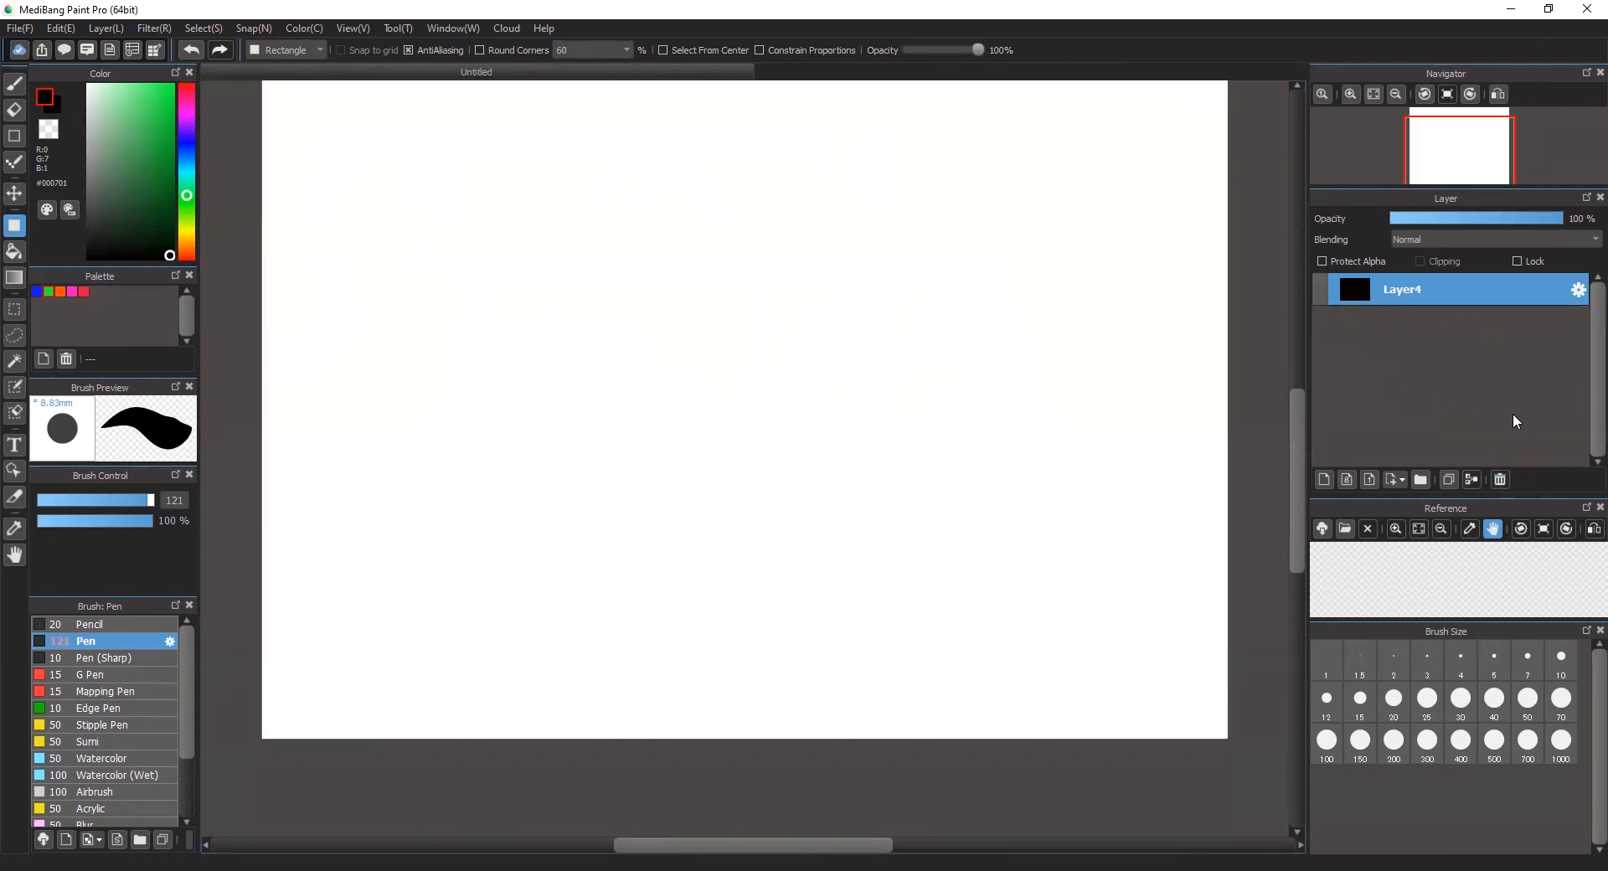
{"action": "left_click", "coordinate": [1325, 479]}
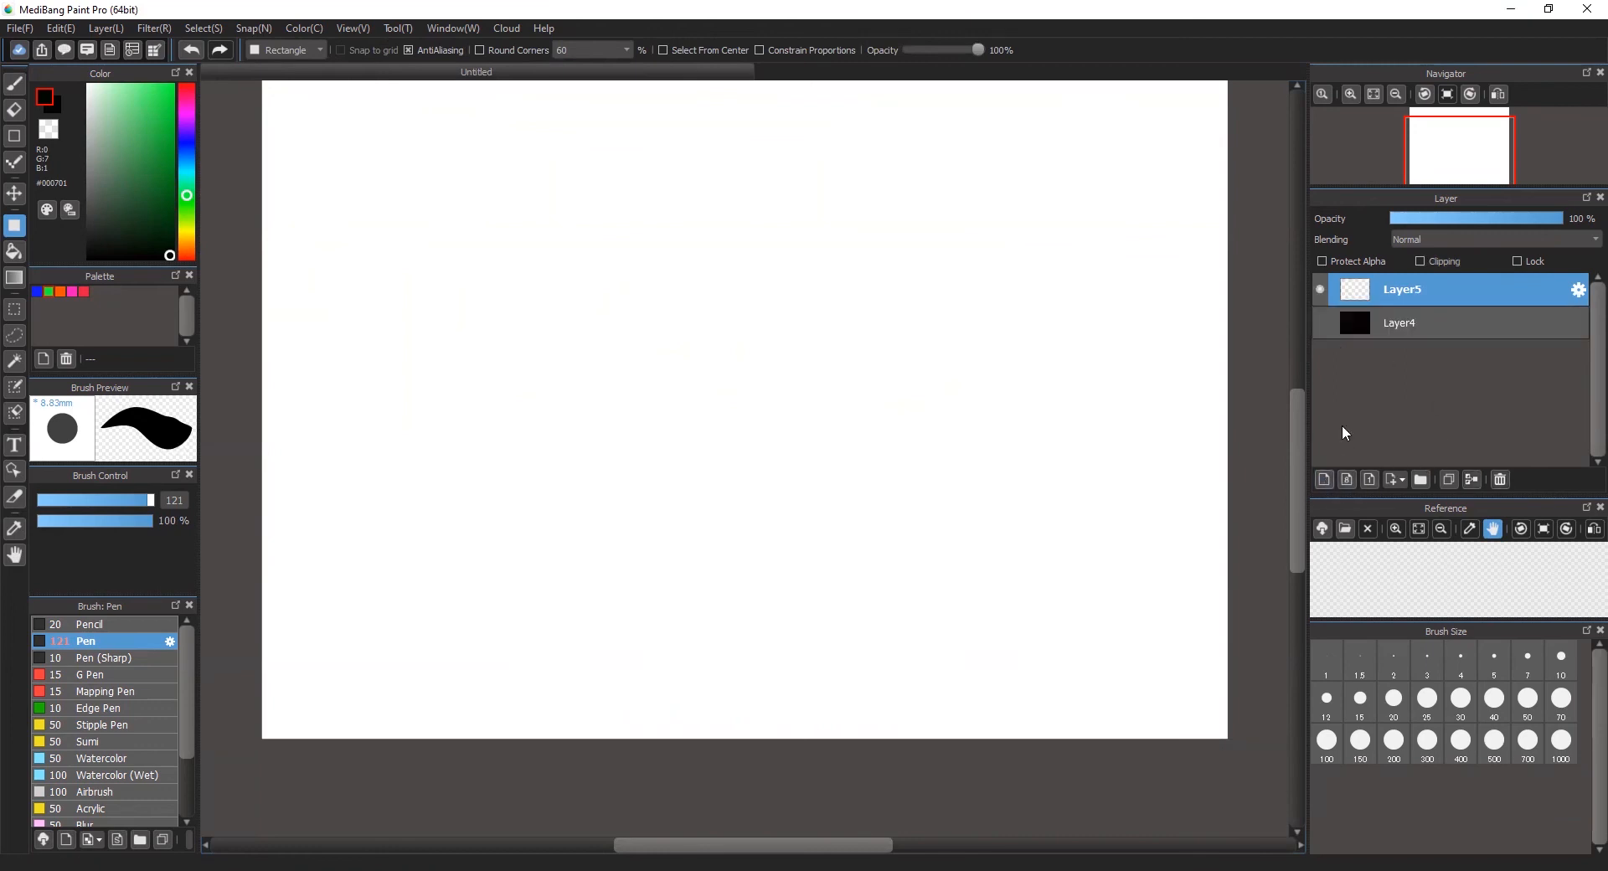
{"action": "left_click", "coordinate": [1320, 320]}
{"action": "left_click", "coordinate": [1320, 322]}
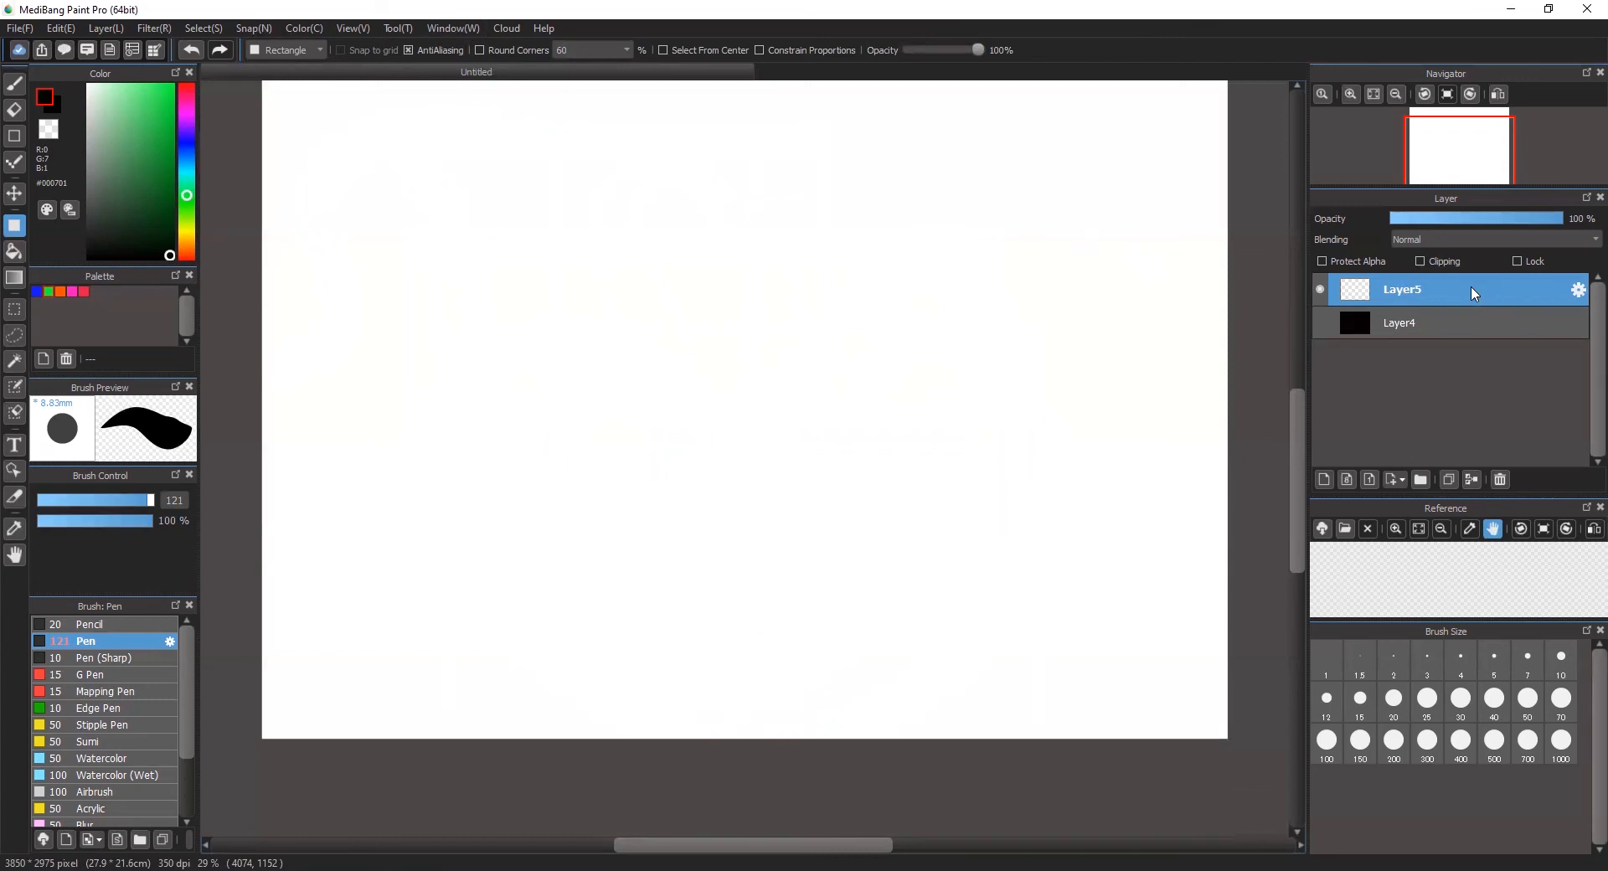
{"action": "left_click", "coordinate": [1326, 478]}
{"action": "left_click", "coordinate": [1326, 477]}
{"action": "left_click", "coordinate": [1326, 478]}
{"action": "left_click", "coordinate": [1326, 479]}
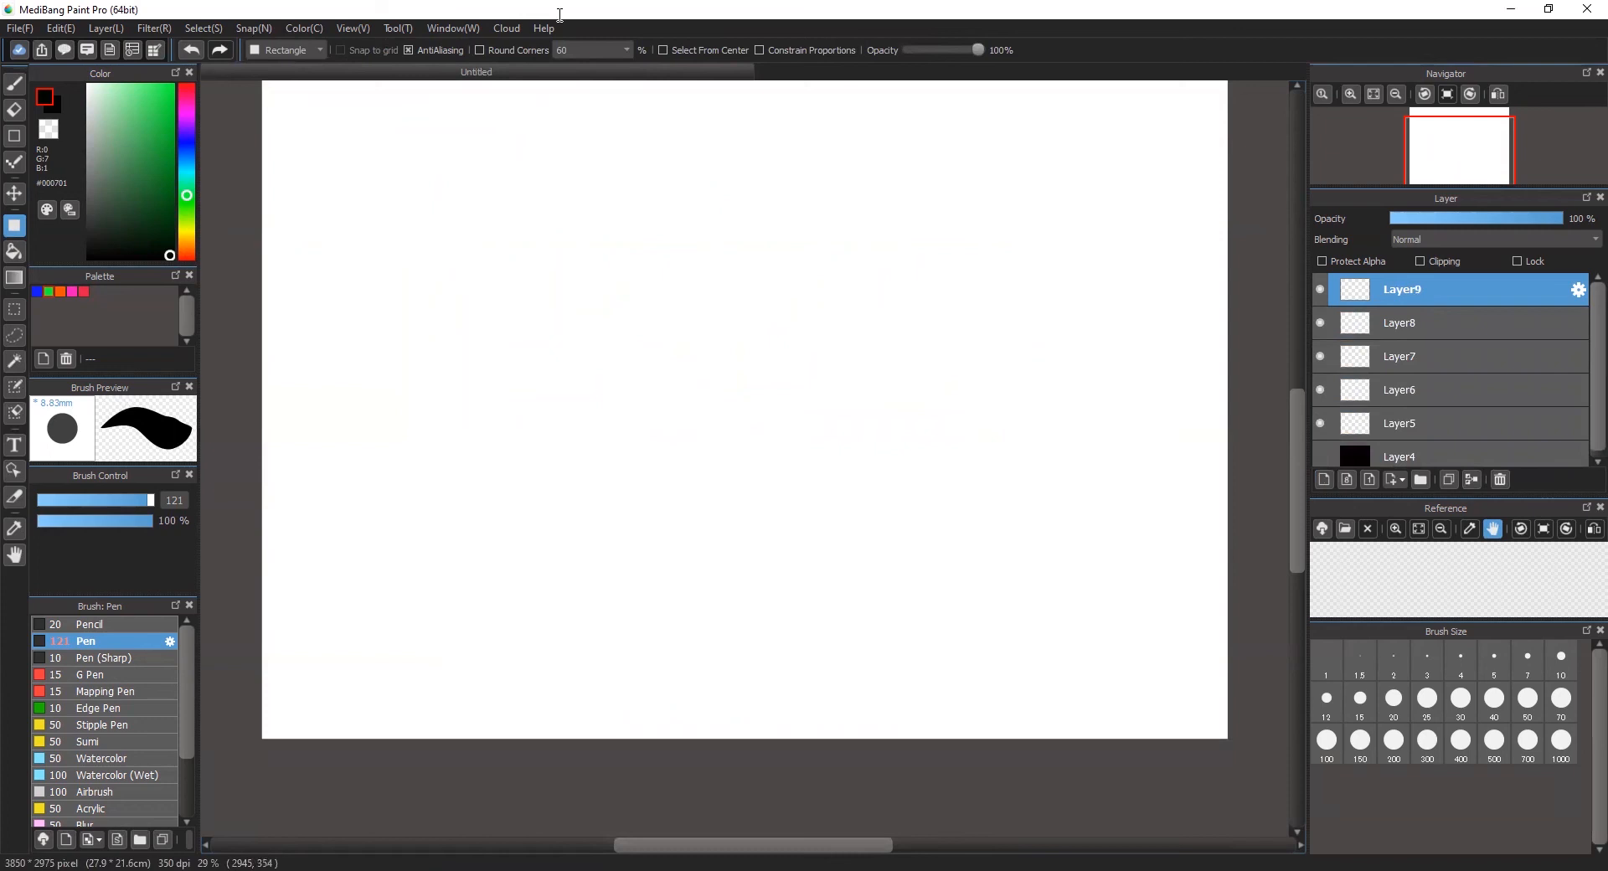
Step: Select Layer5 and load the saved curve snap zz
{"action": "left_click", "coordinate": [1470, 428]}
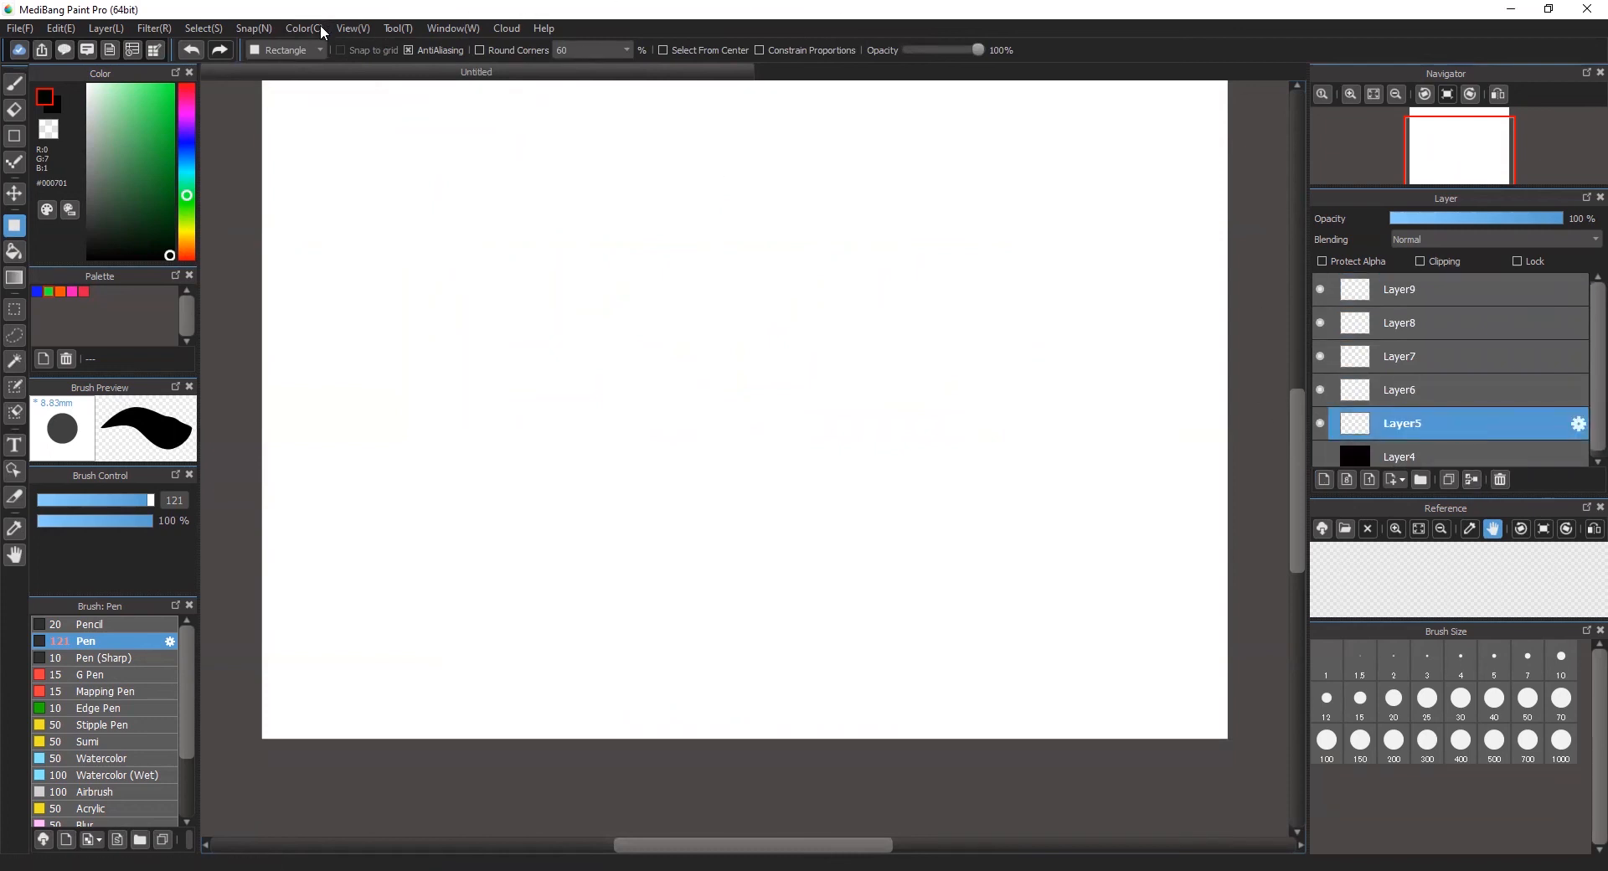
{"action": "left_click", "coordinate": [255, 28]}
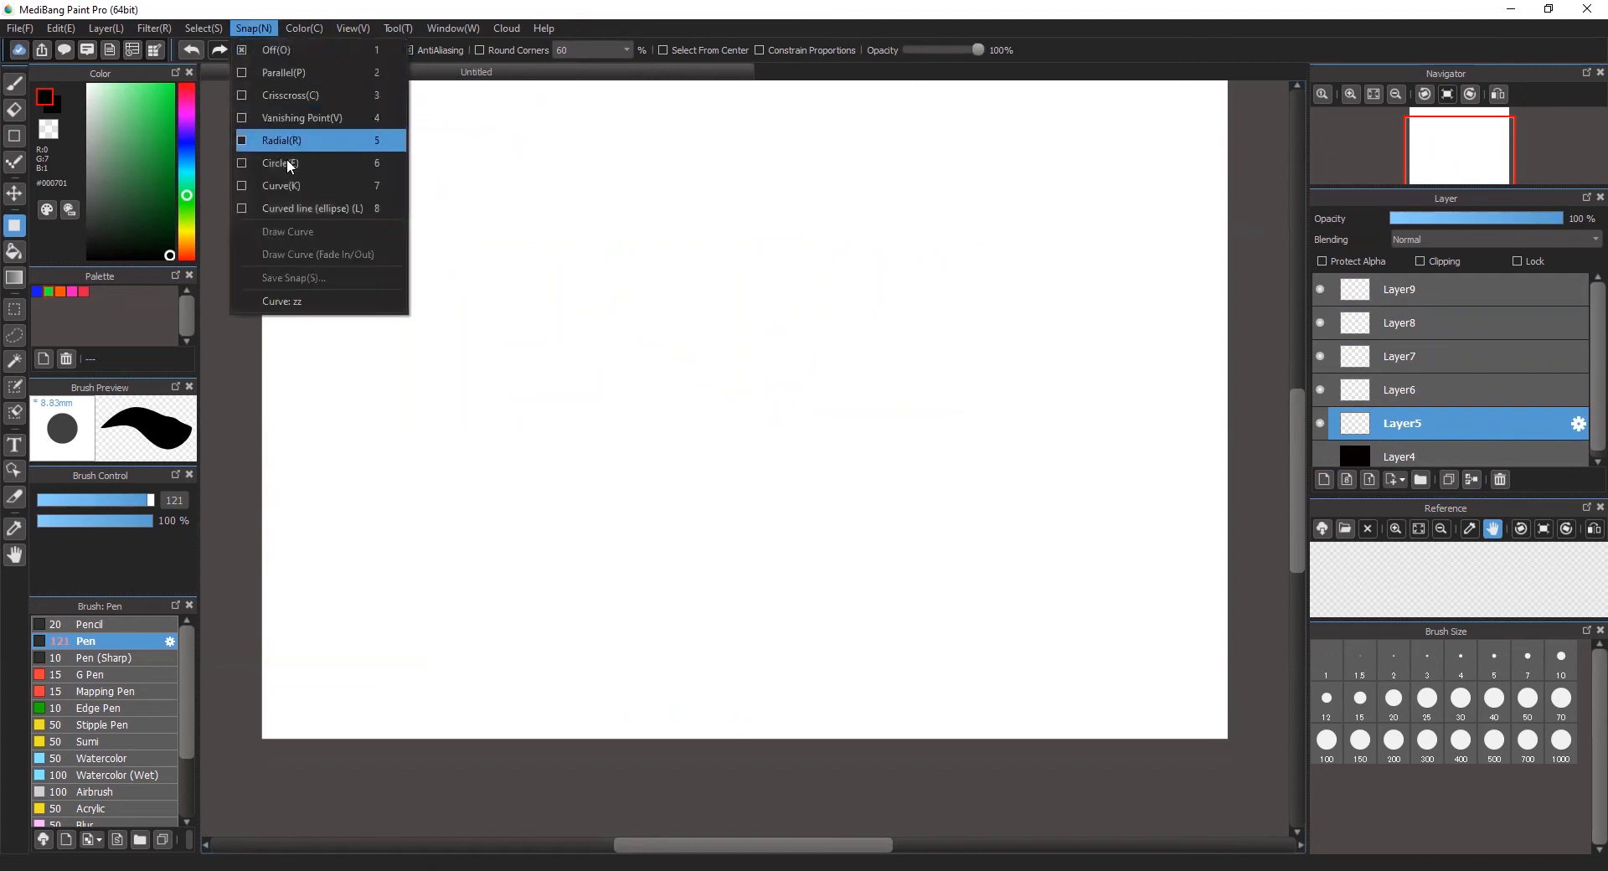
{"action": "left_click", "coordinate": [285, 302]}
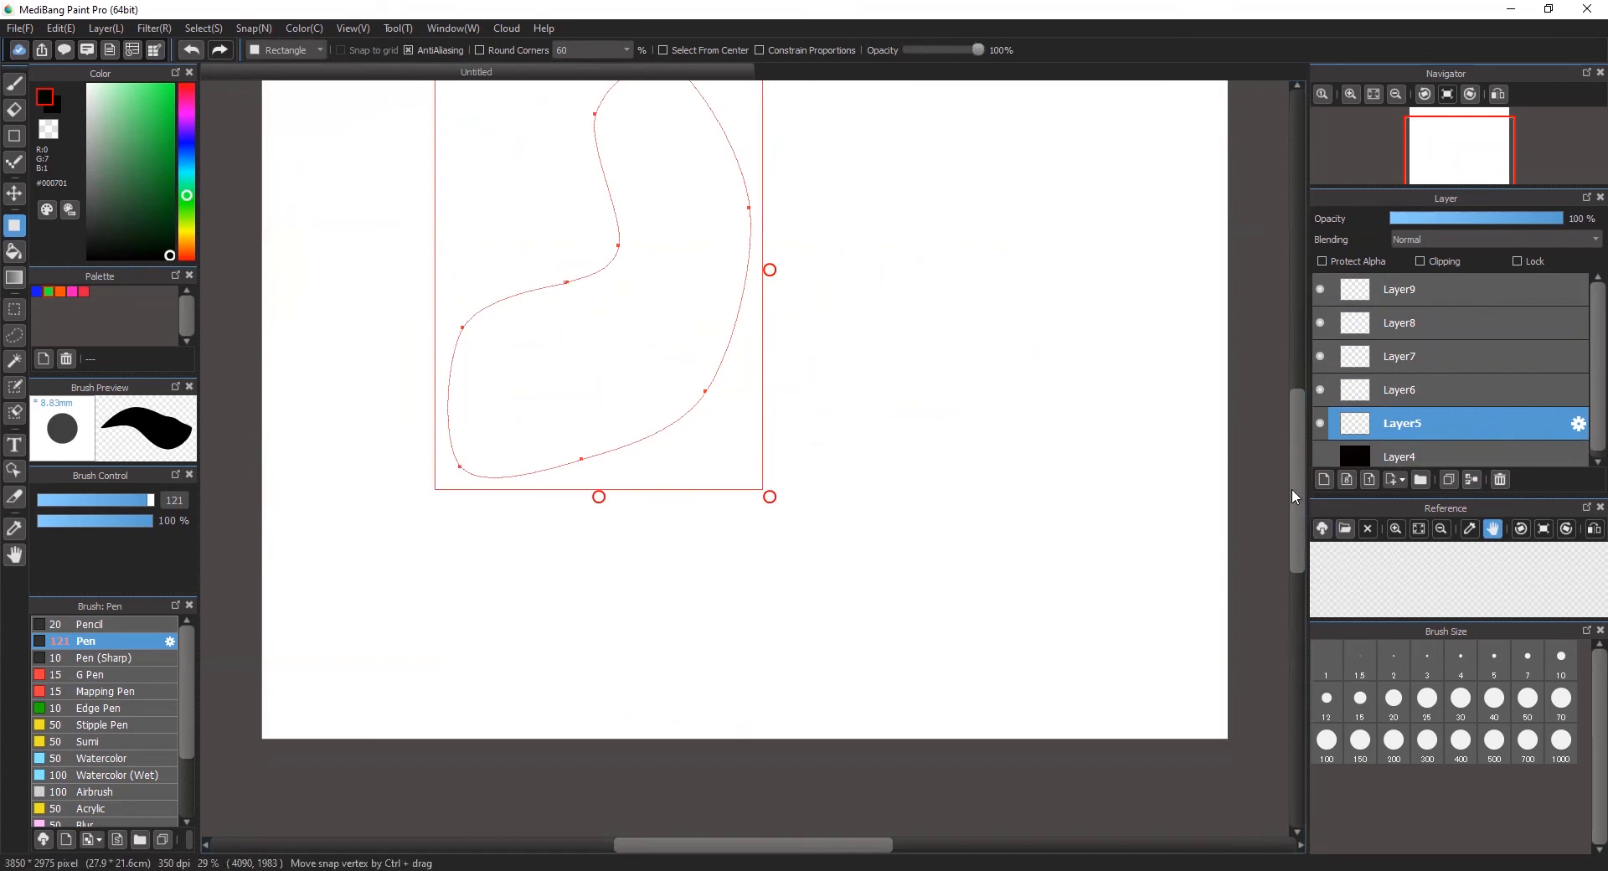
Step: Move the curve guide to the canvas's lower right corner and try stroking it with Draw Curve (Fade In/Out)
{"action": "scroll", "coordinate": [1294, 499], "scroll_direction": "up", "scroll_amount": 2}
{"action": "left_click_drag", "start_coordinate": [575, 135], "coordinate": [926, 318]}
{"action": "left_click_drag", "start_coordinate": [1001, 390], "coordinate": [1036, 461]}
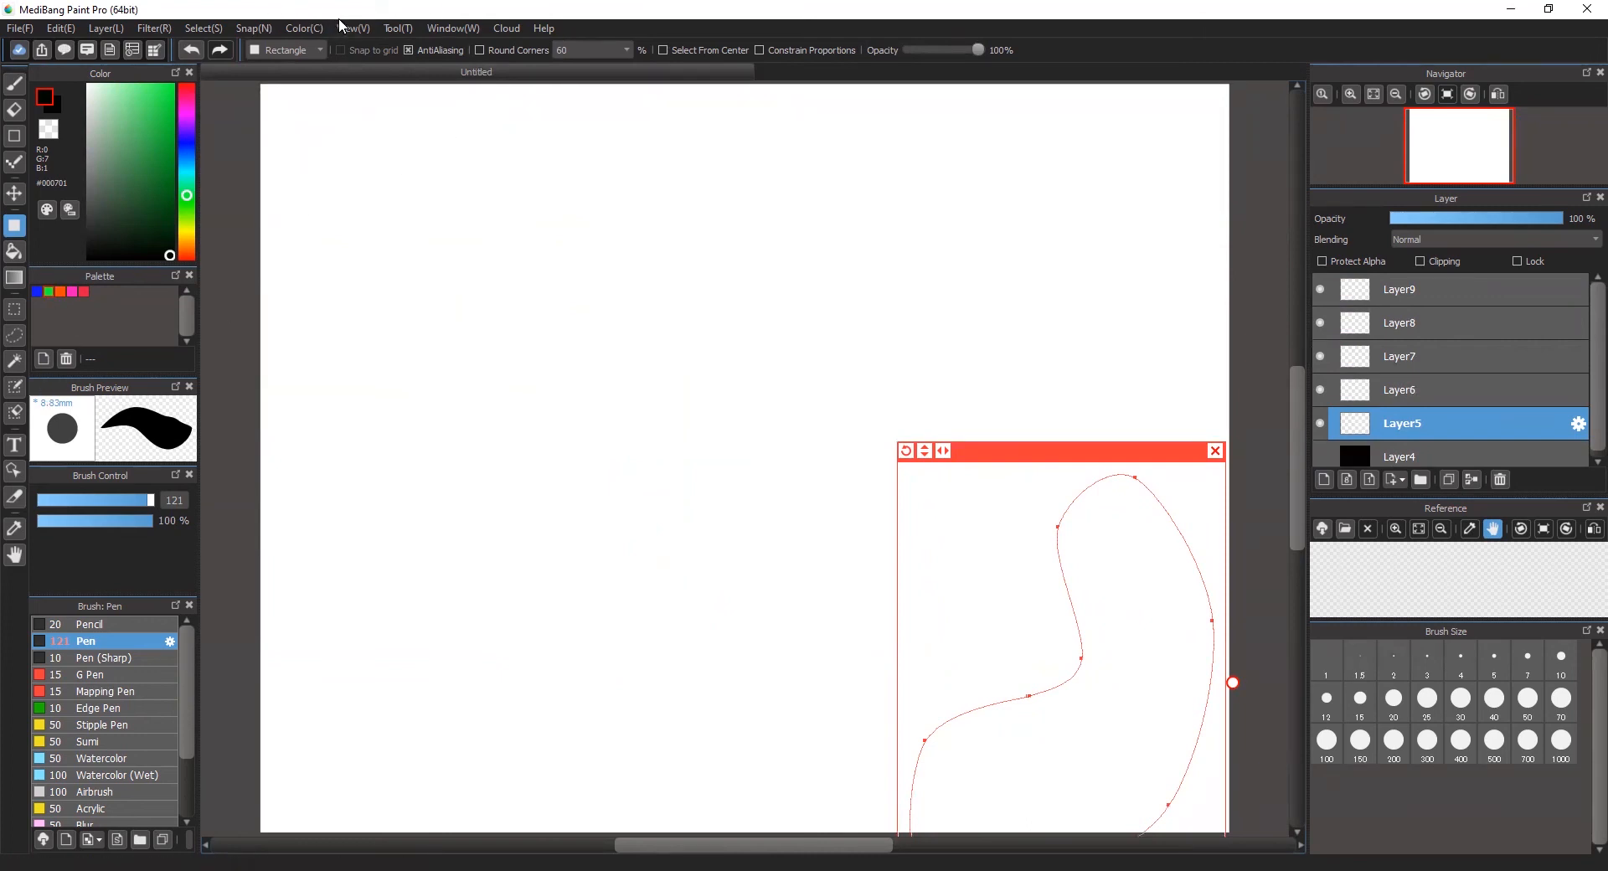
{"action": "left_click", "coordinate": [254, 28]}
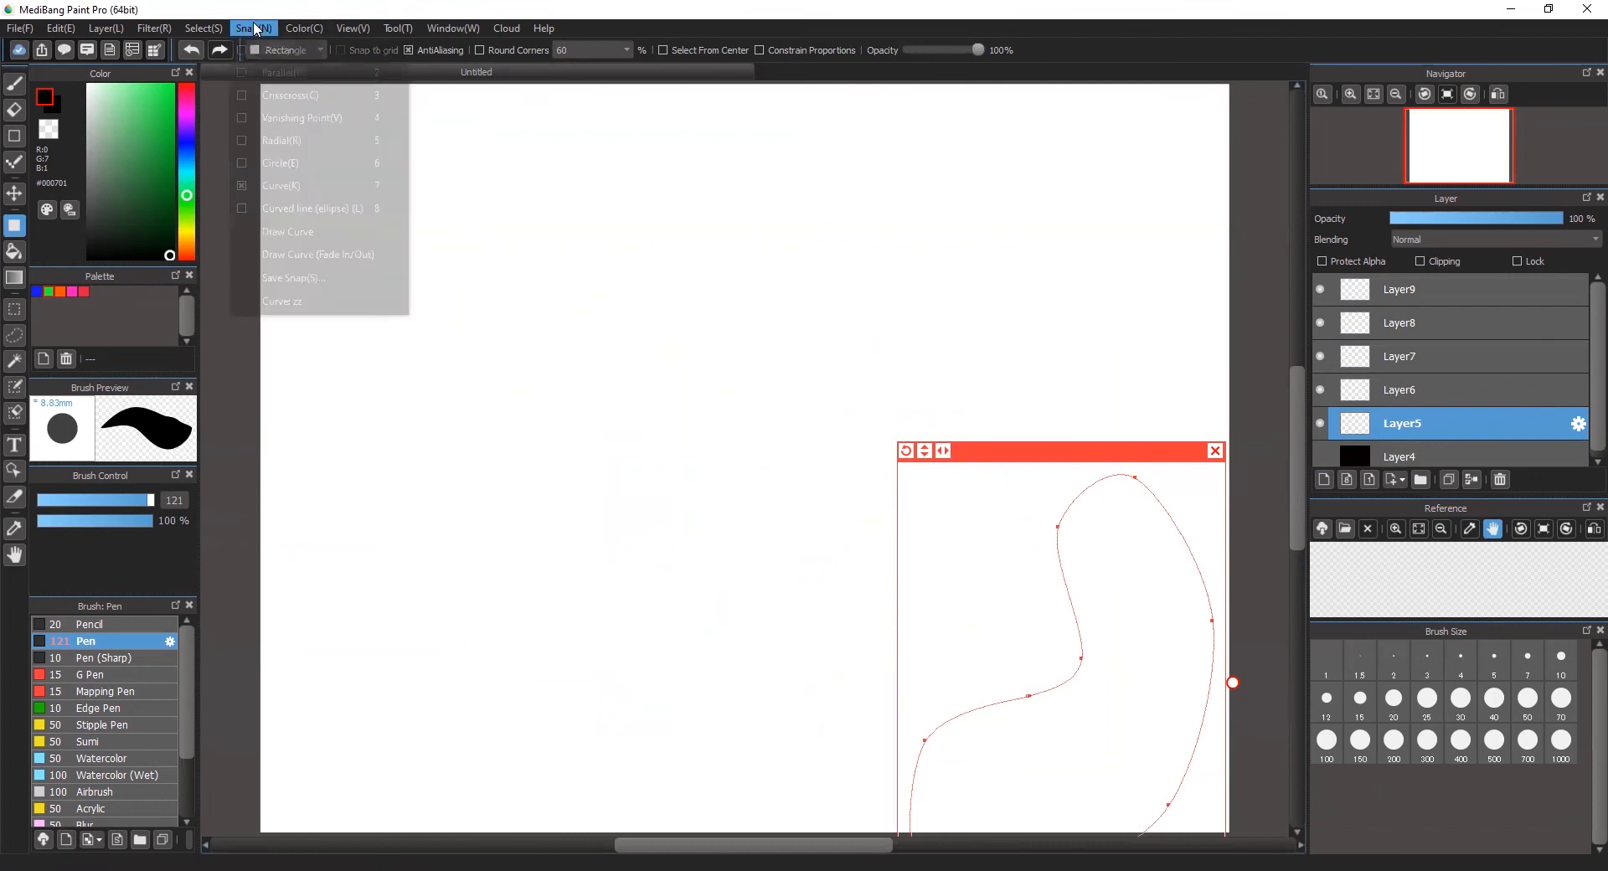
{"action": "left_click", "coordinate": [303, 258]}
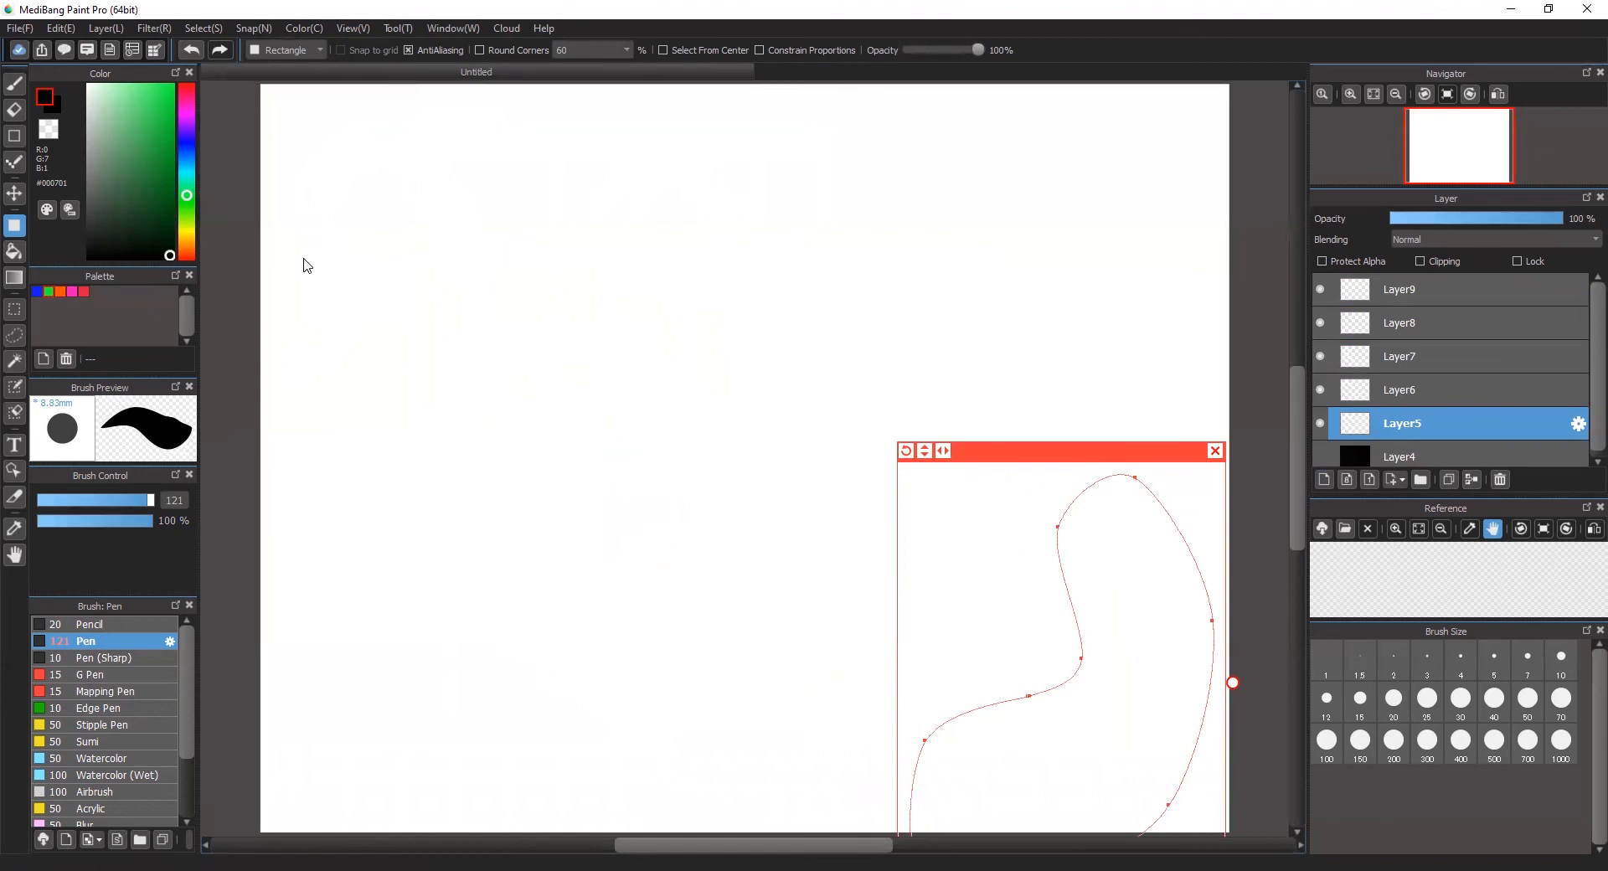
Step: Choose the green palette color, try stroking the curve guide with Draw Curve, and move the guide toward the canvas center
{"action": "left_click", "coordinate": [48, 291]}
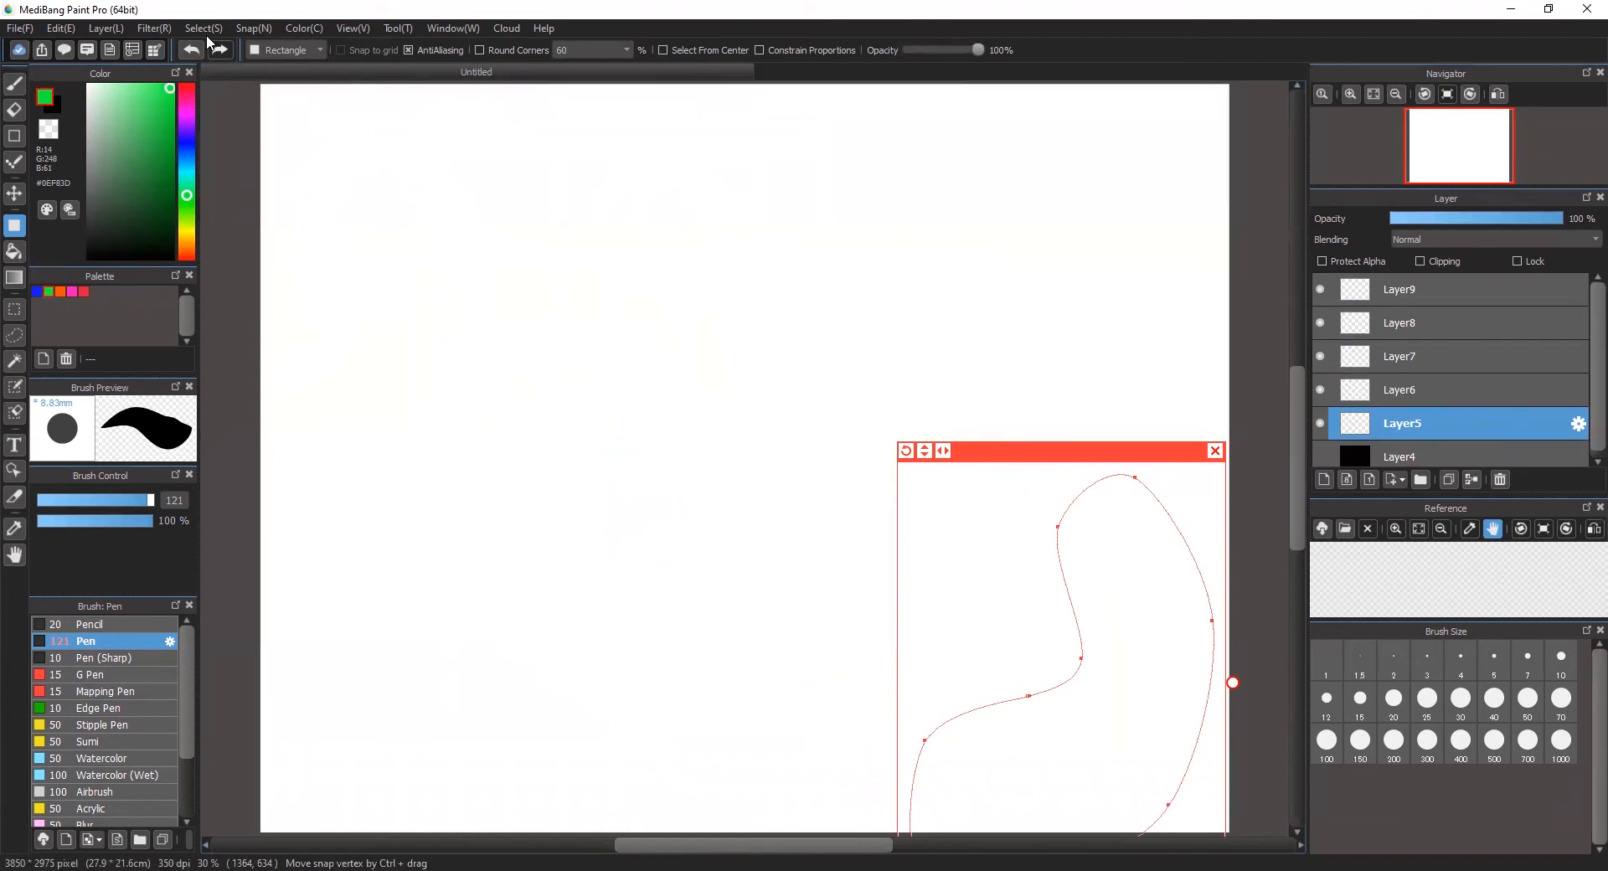
{"action": "left_click", "coordinate": [245, 30]}
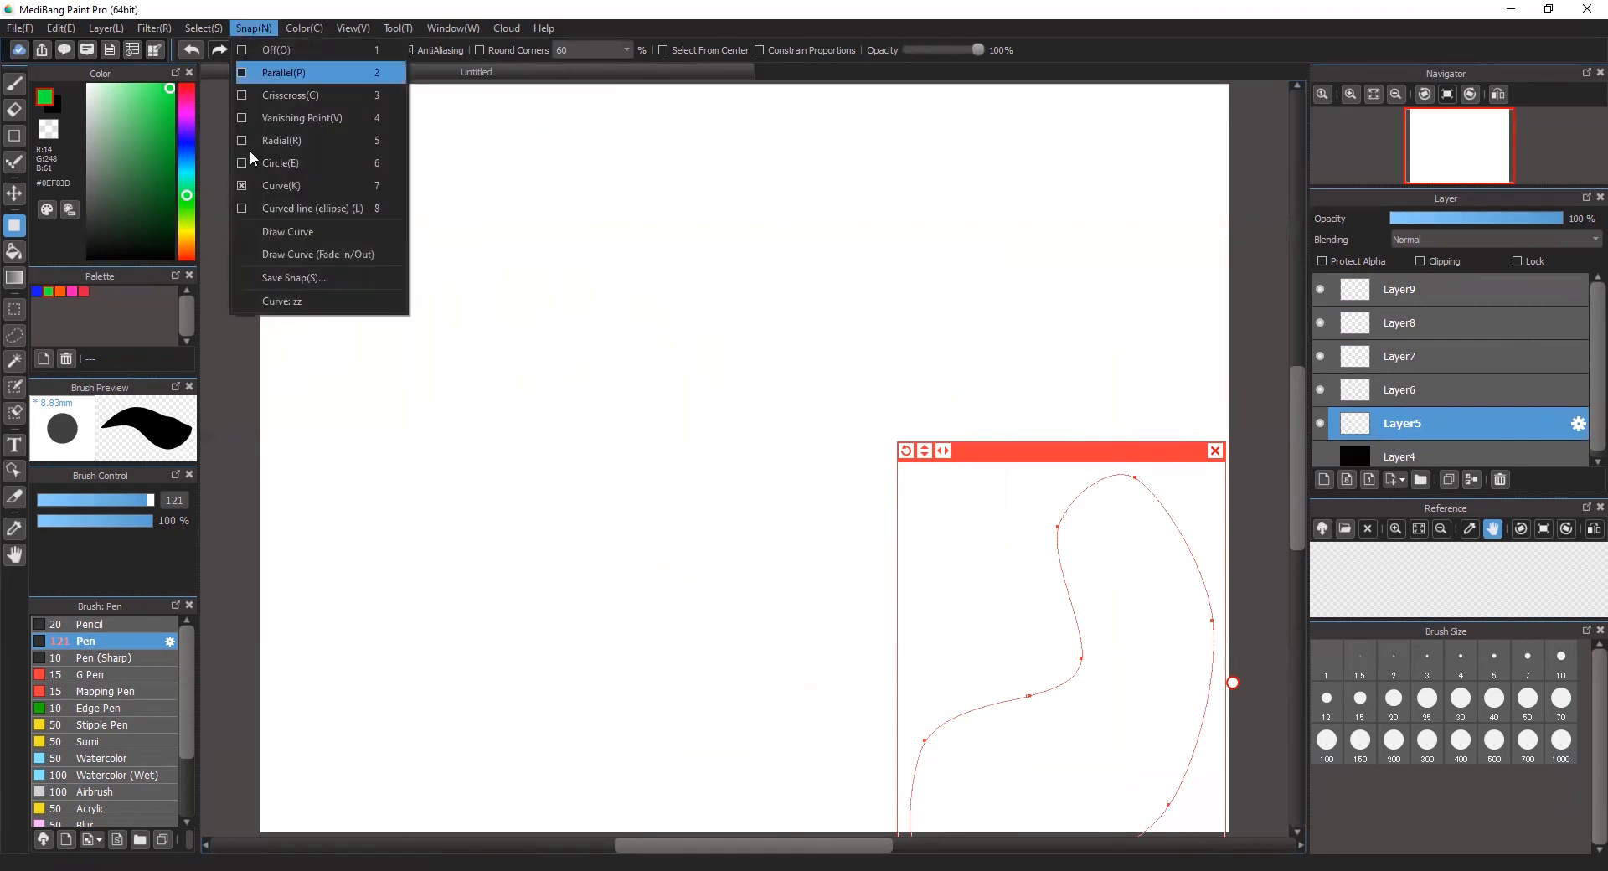
{"action": "left_click", "coordinate": [268, 233]}
{"action": "left_click_drag", "start_coordinate": [997, 453], "coordinate": [854, 355]}
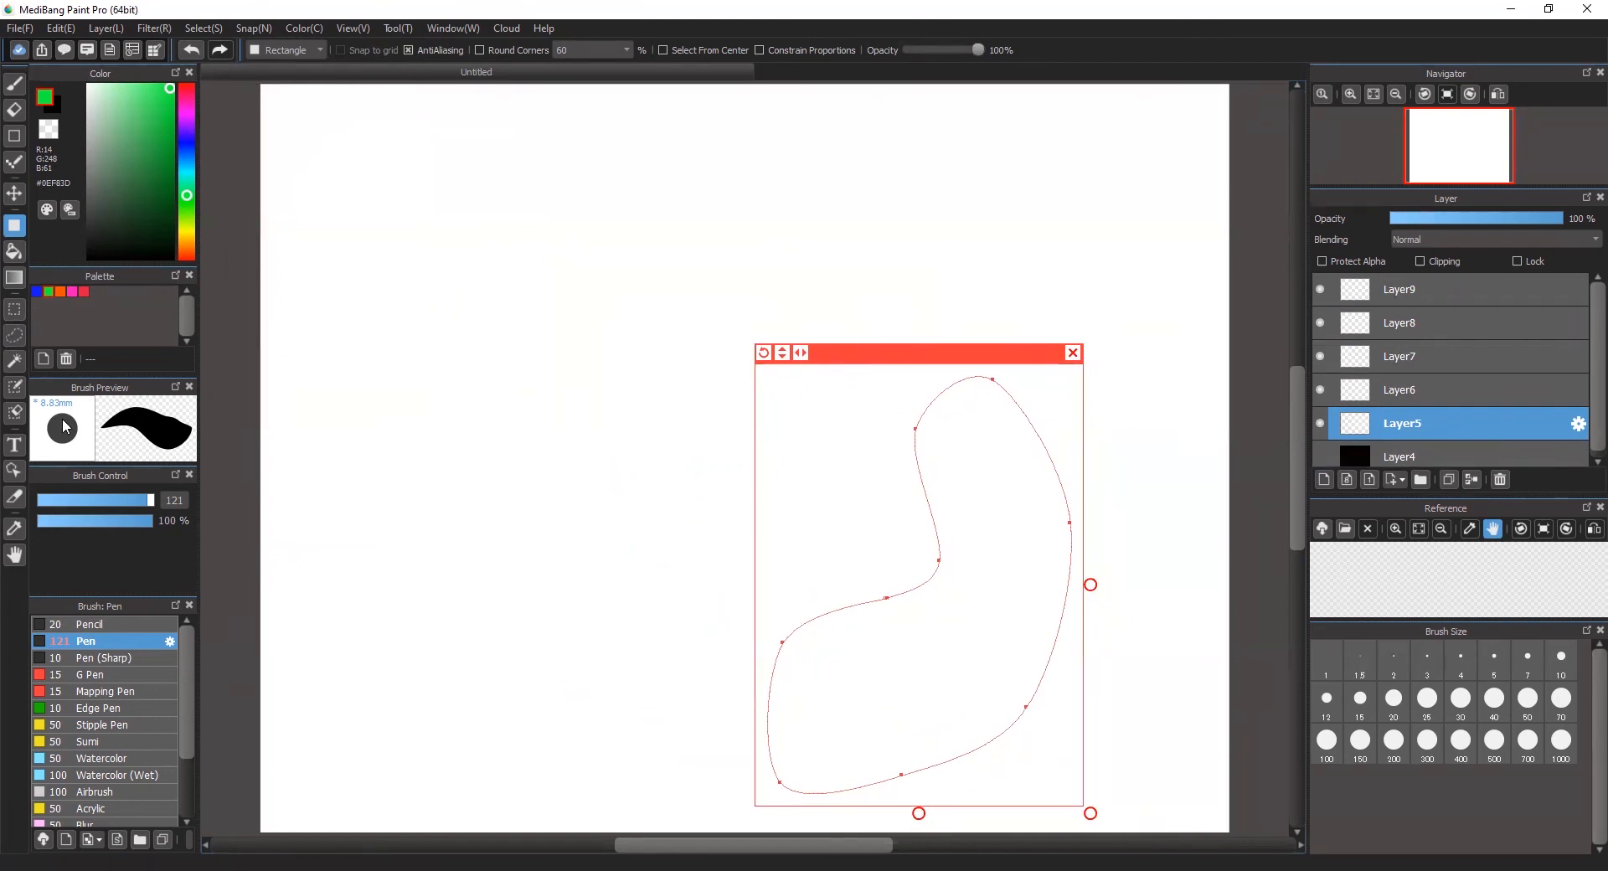
Step: Move the curve guide back to the canvas's lower right corner and stroke it in green with the Pencil at size 62 using Draw Curve
{"action": "left_click", "coordinate": [93, 625]}
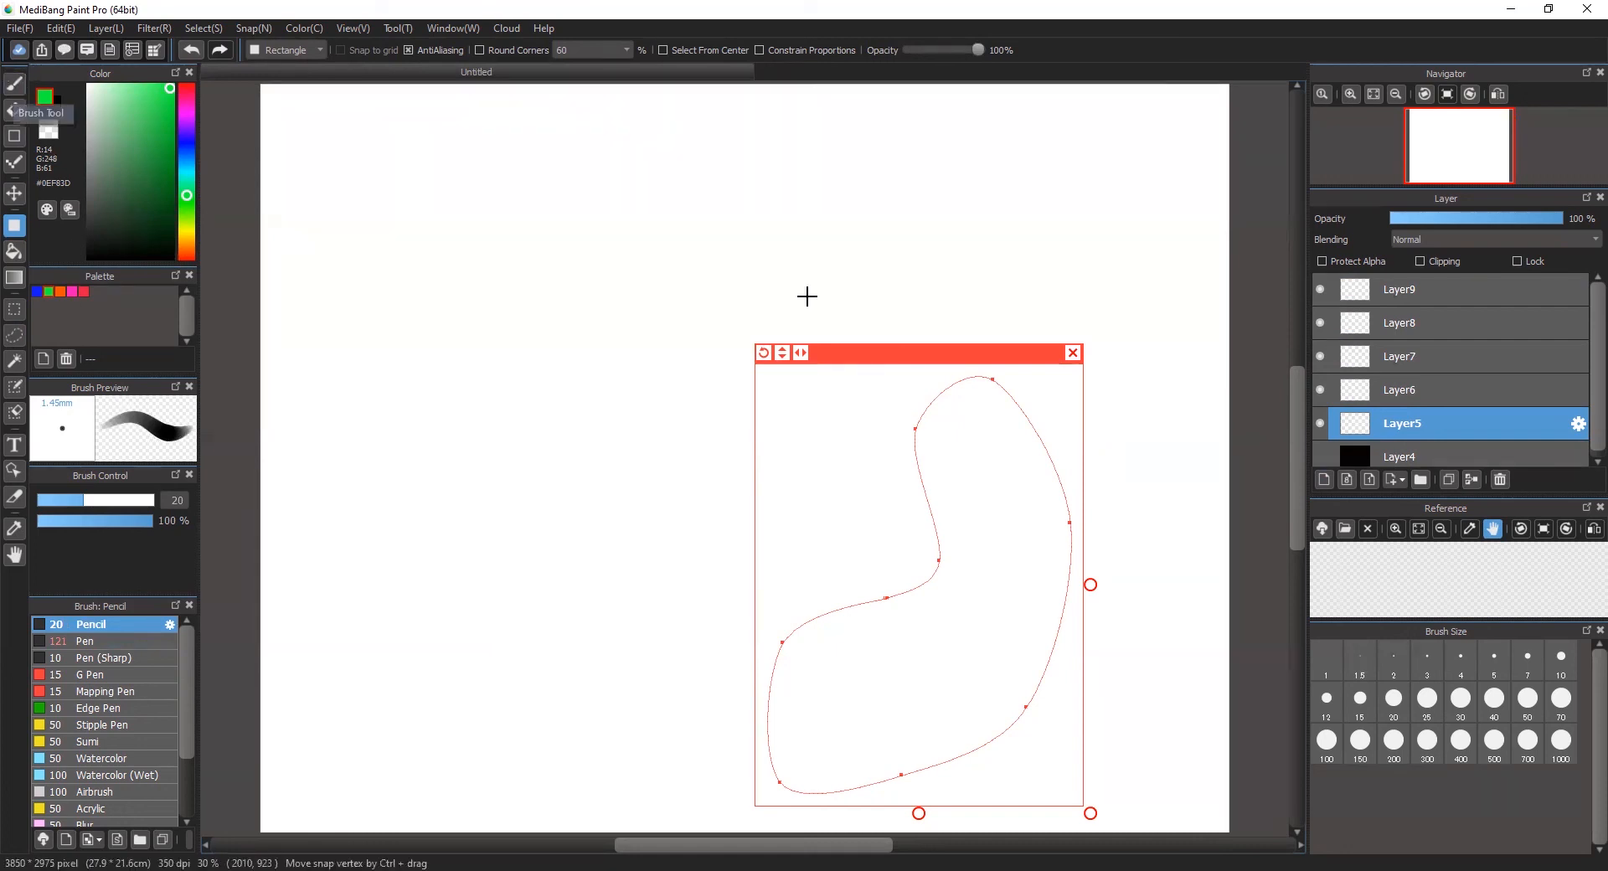
{"action": "left_click_drag", "start_coordinate": [878, 357], "coordinate": [1009, 464]}
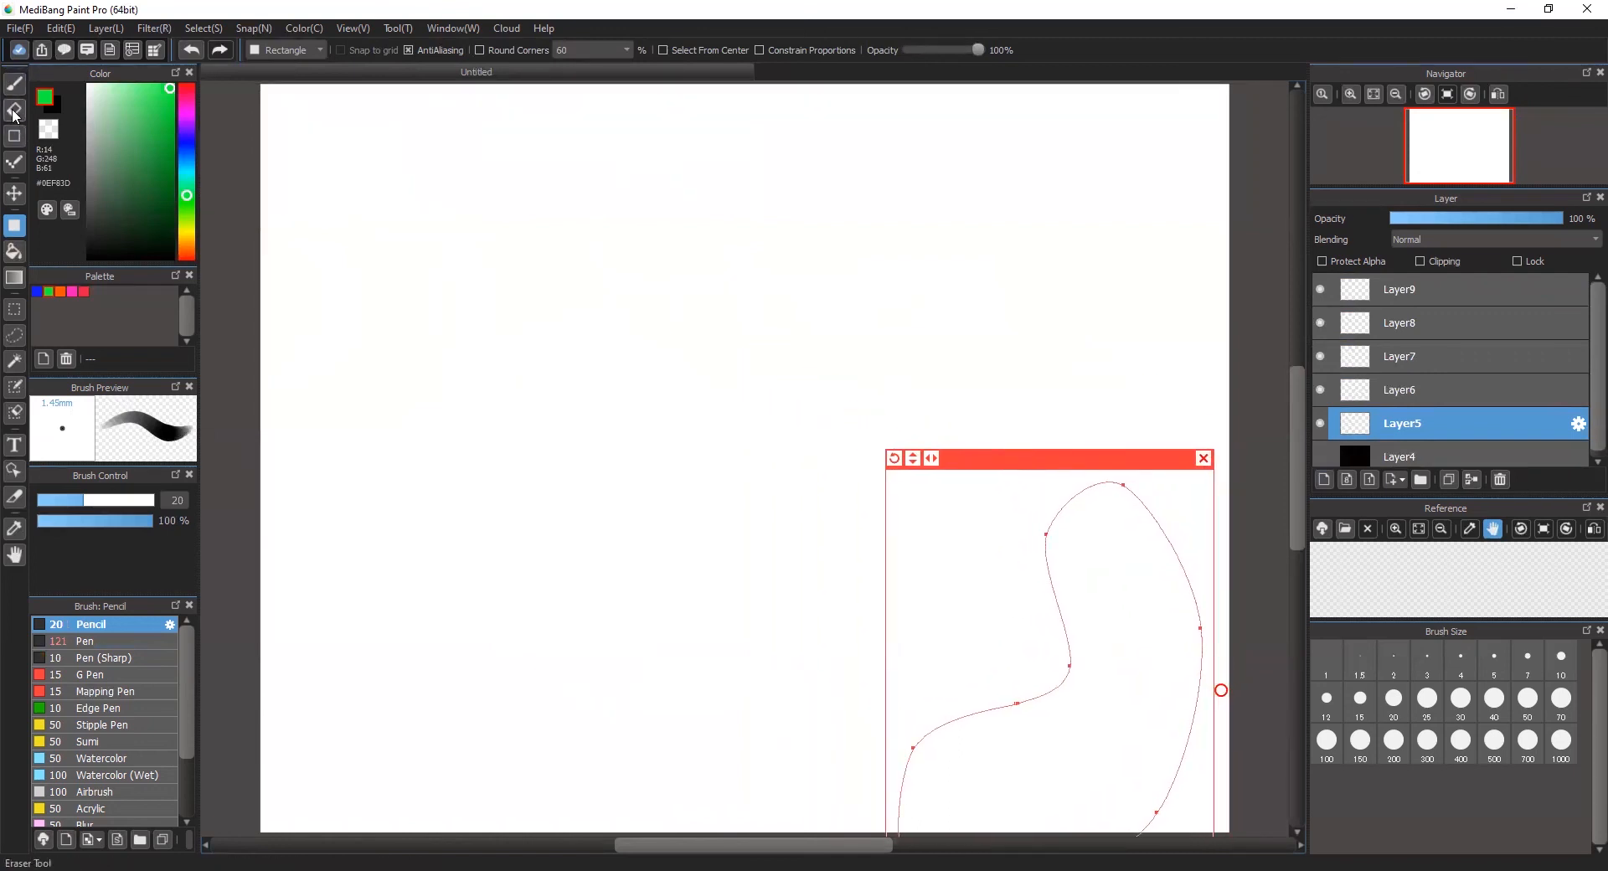
{"action": "left_click", "coordinate": [14, 83]}
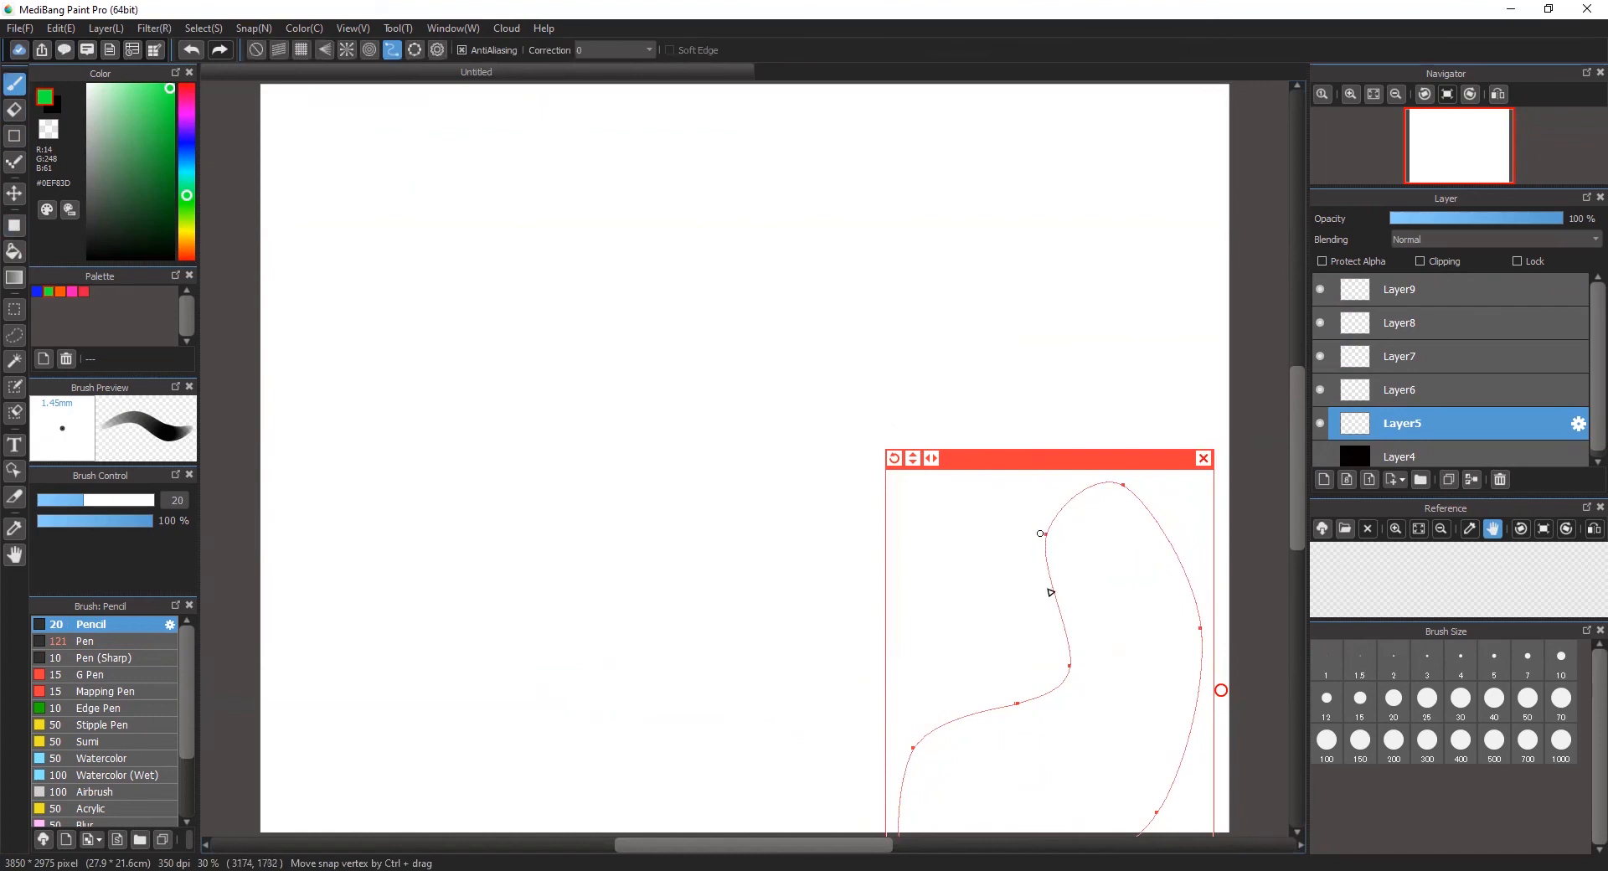
{"action": "left_click_drag", "start_coordinate": [85, 507], "coordinate": [114, 506]}
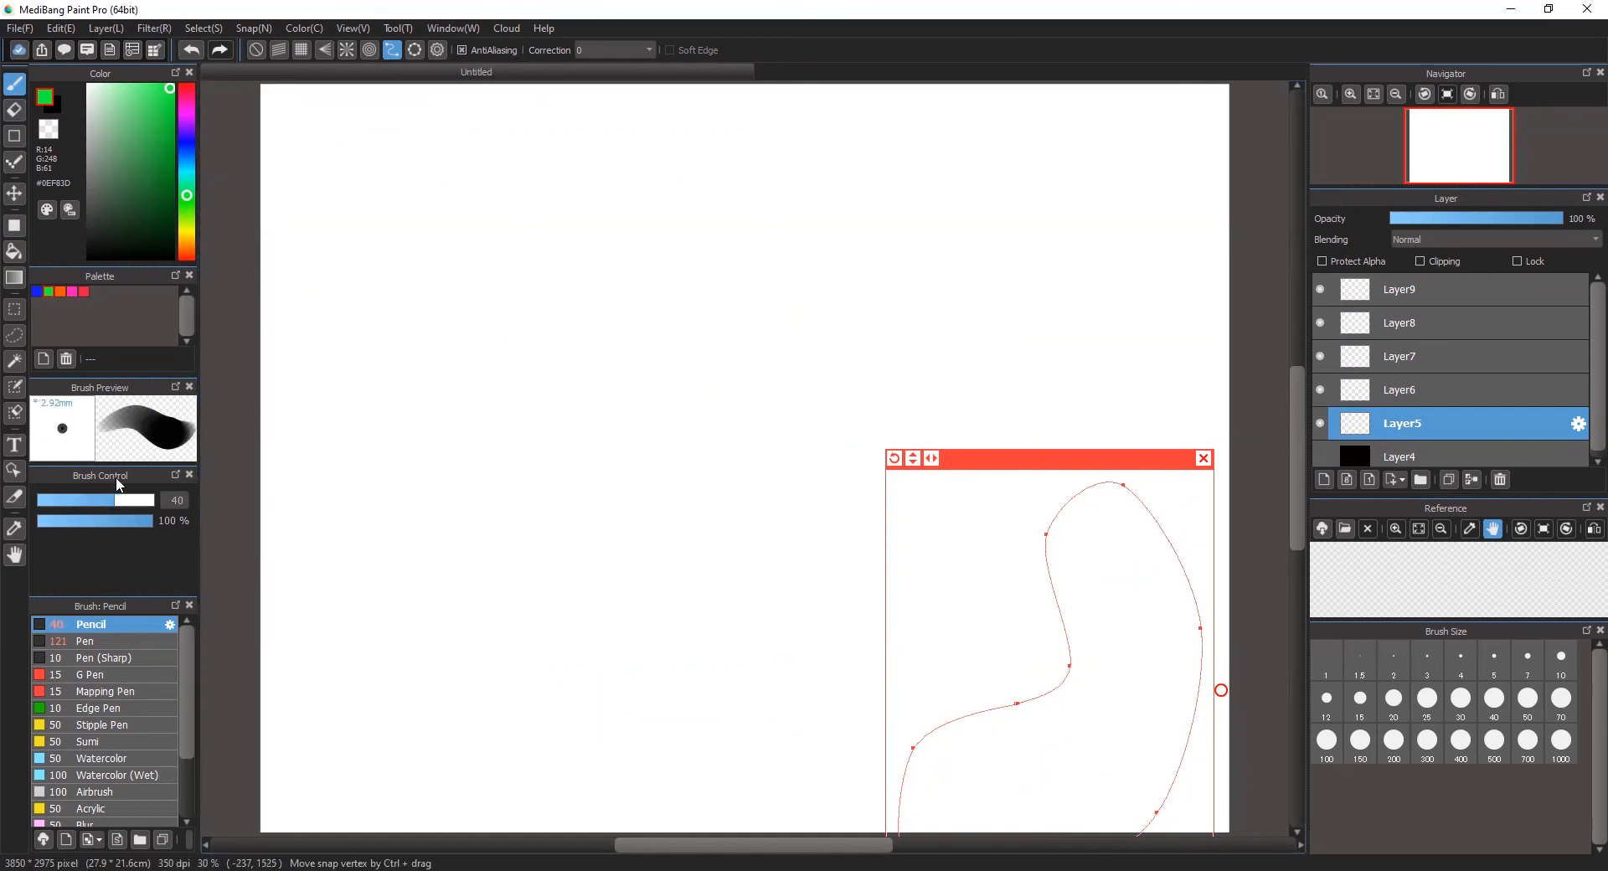
{"action": "left_click_drag", "start_coordinate": [116, 502], "coordinate": [130, 503]}
{"action": "left_click", "coordinate": [266, 28]}
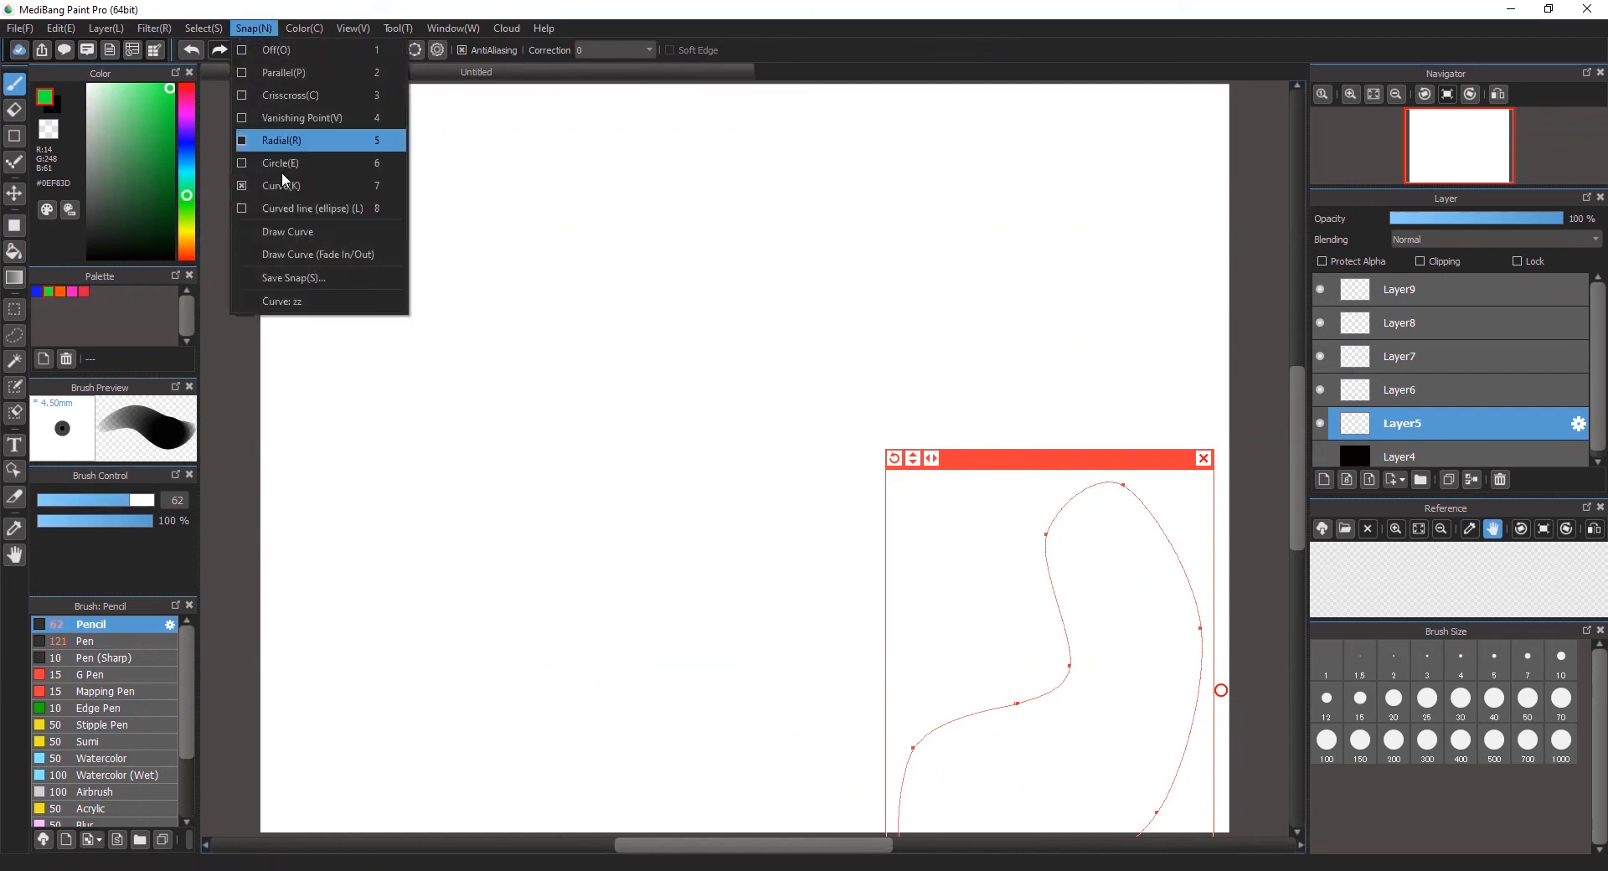
{"action": "left_click", "coordinate": [288, 231]}
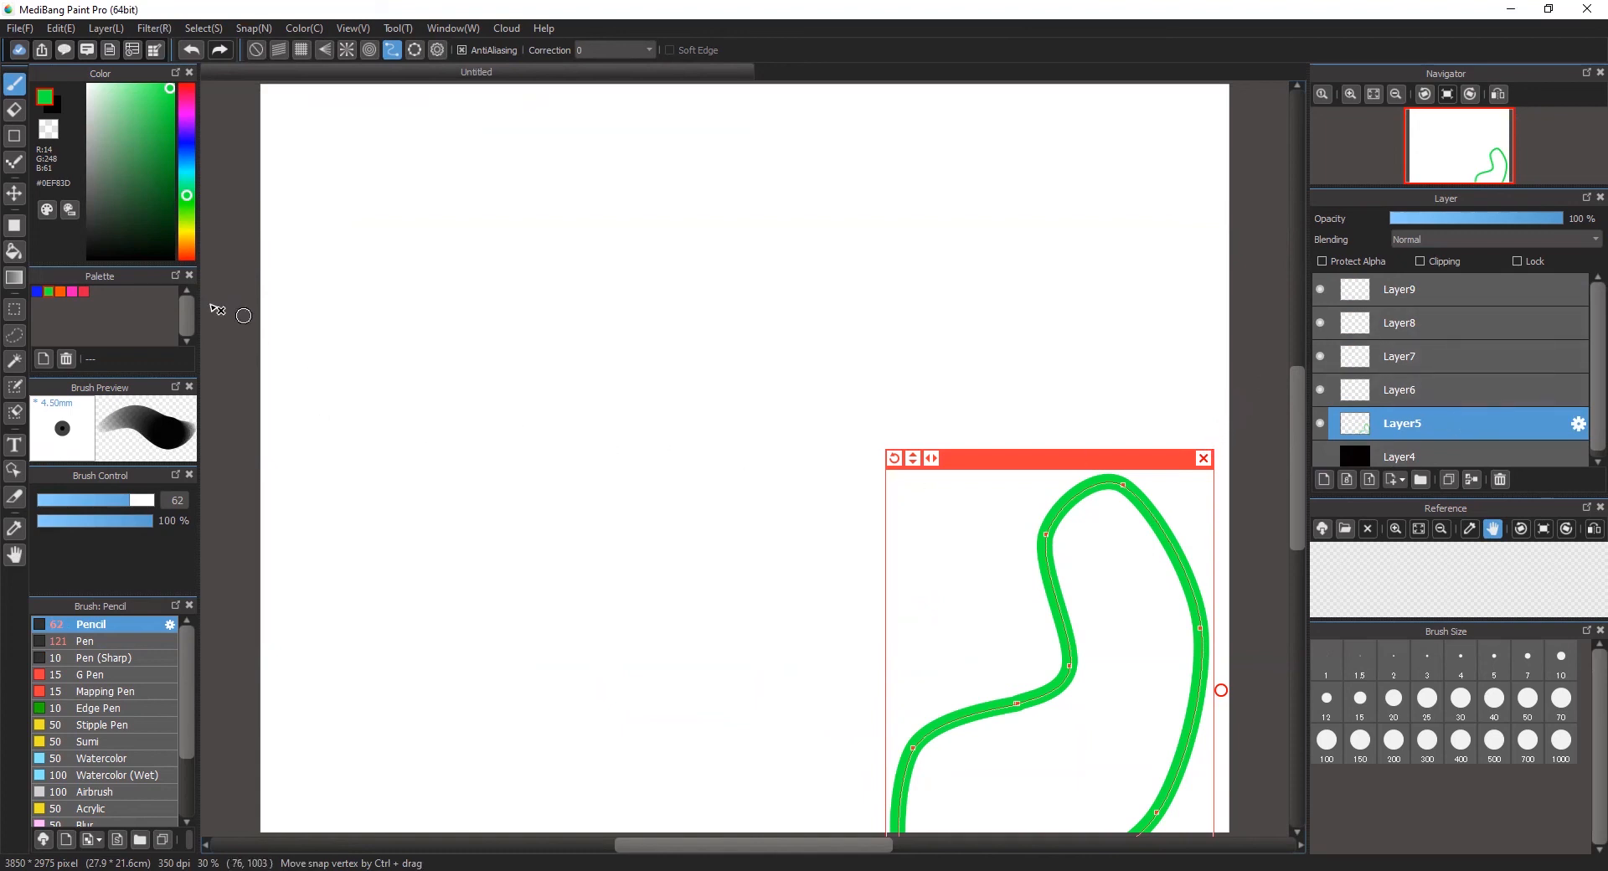
Step: Fill the green outline with the pink palette color without the curve guide, and shift the shape further into the canvas's lower right corner
{"action": "left_click", "coordinate": [13, 252]}
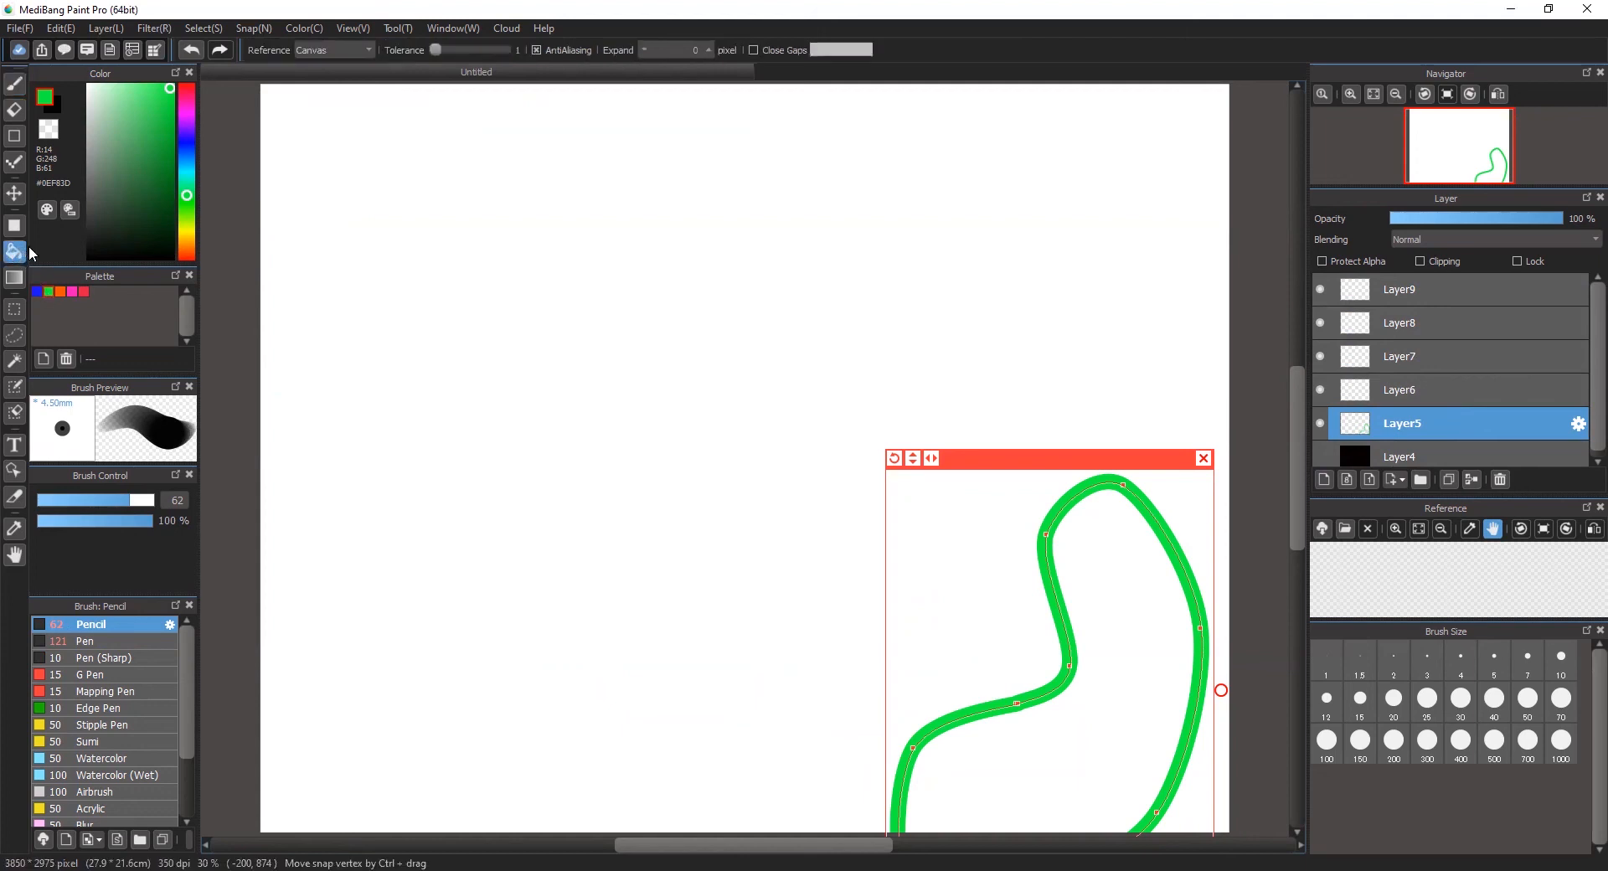
{"action": "left_click", "coordinate": [1204, 456]}
{"action": "left_click", "coordinate": [59, 291]}
{"action": "left_click", "coordinate": [73, 292]}
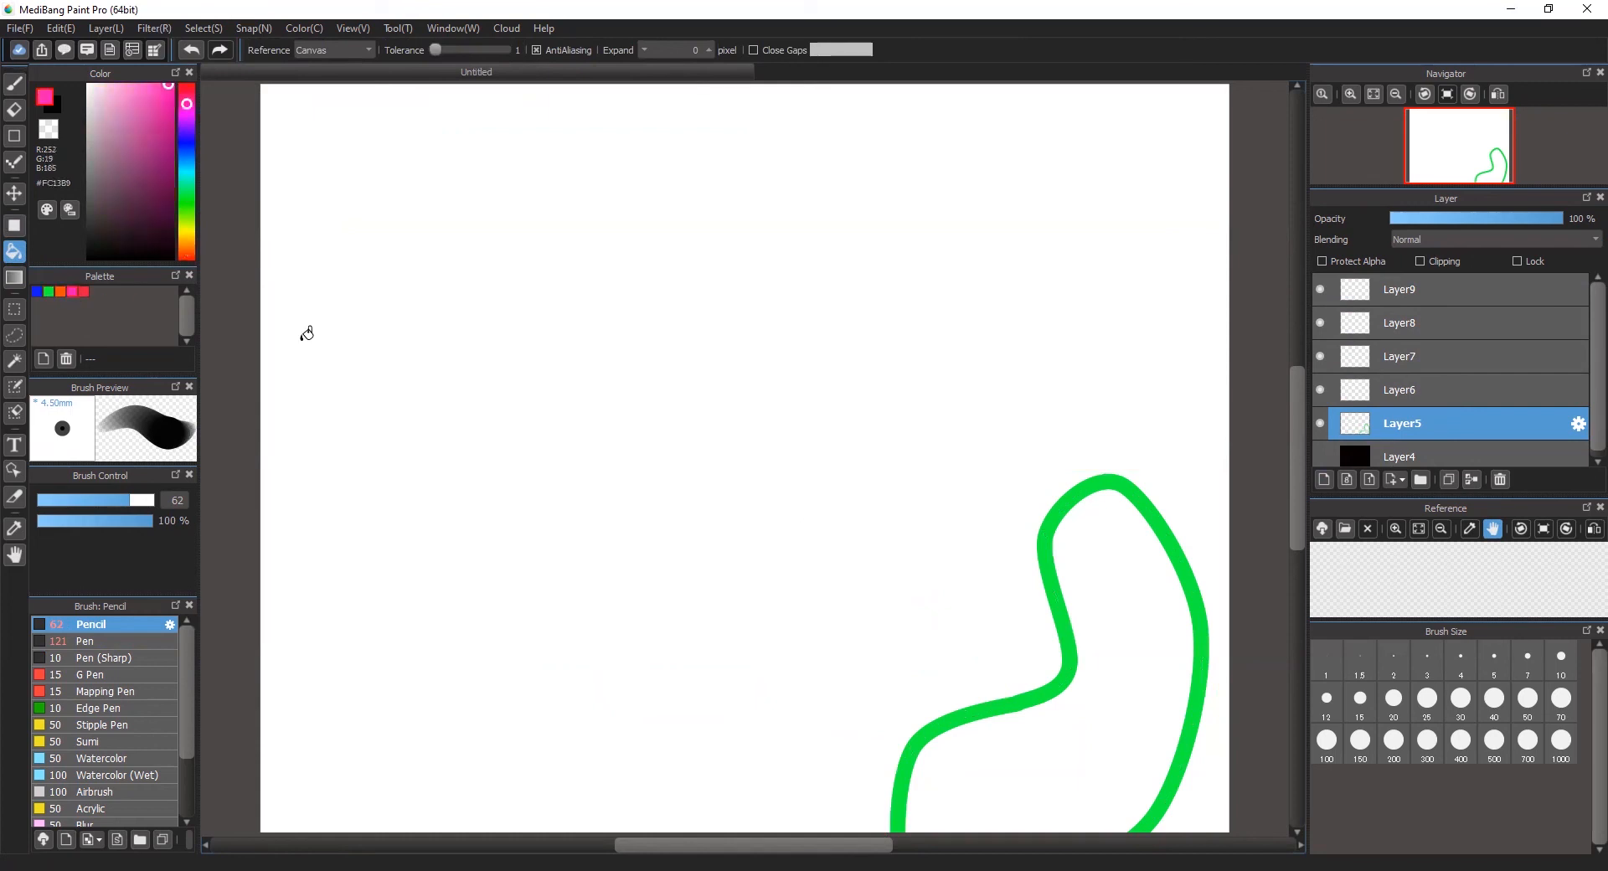
{"action": "left_click", "coordinate": [1125, 568]}
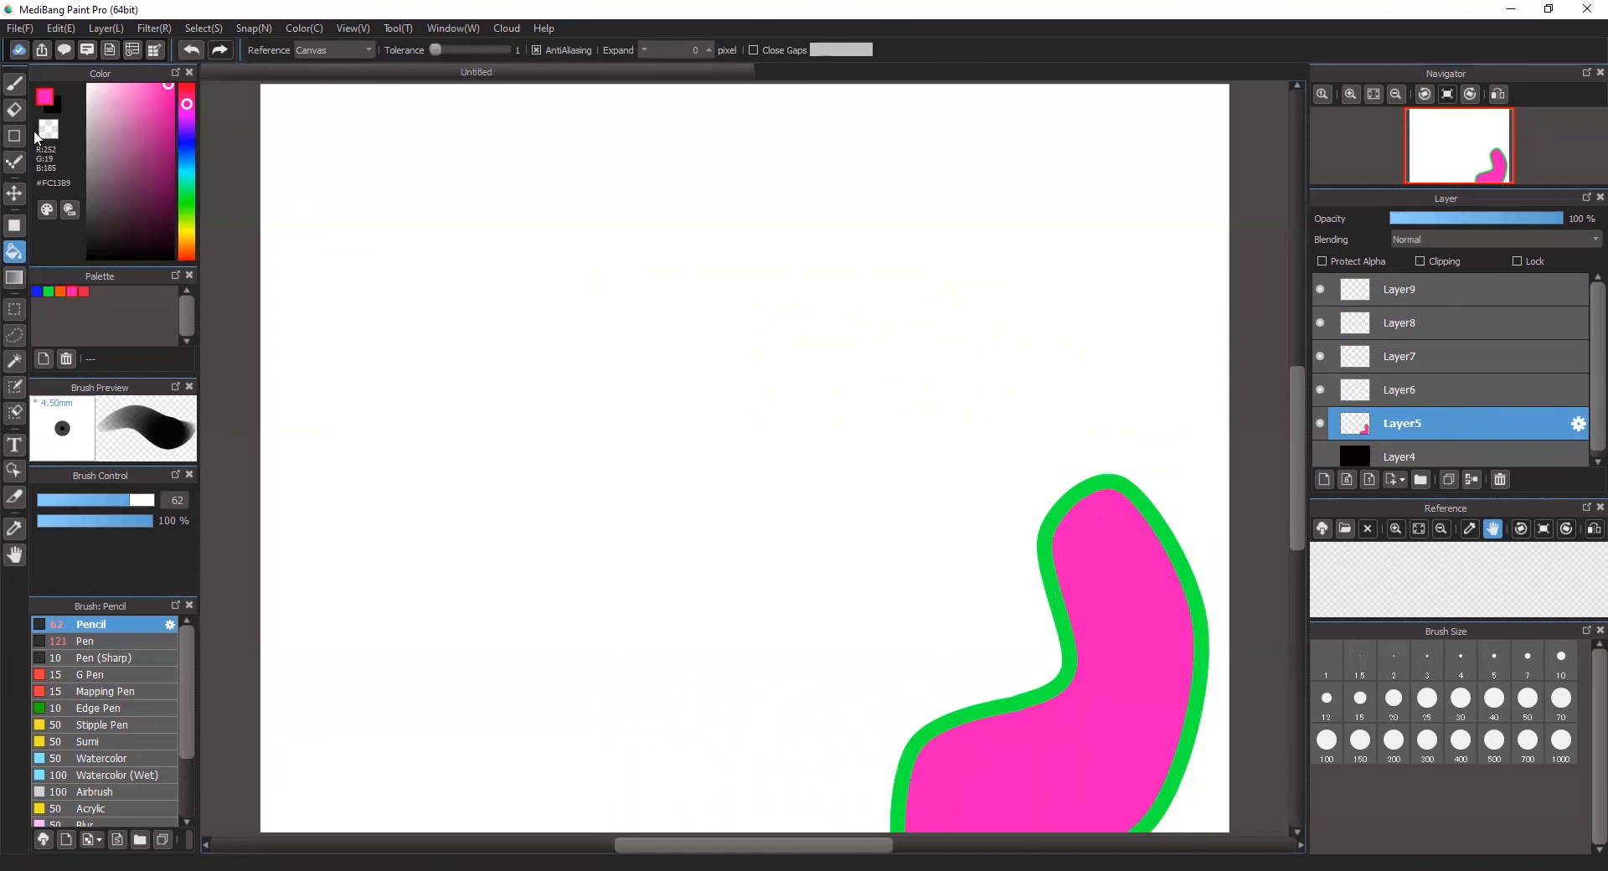
{"action": "left_click", "coordinate": [14, 194]}
{"action": "left_click_drag", "start_coordinate": [1097, 695], "coordinate": [1165, 794]}
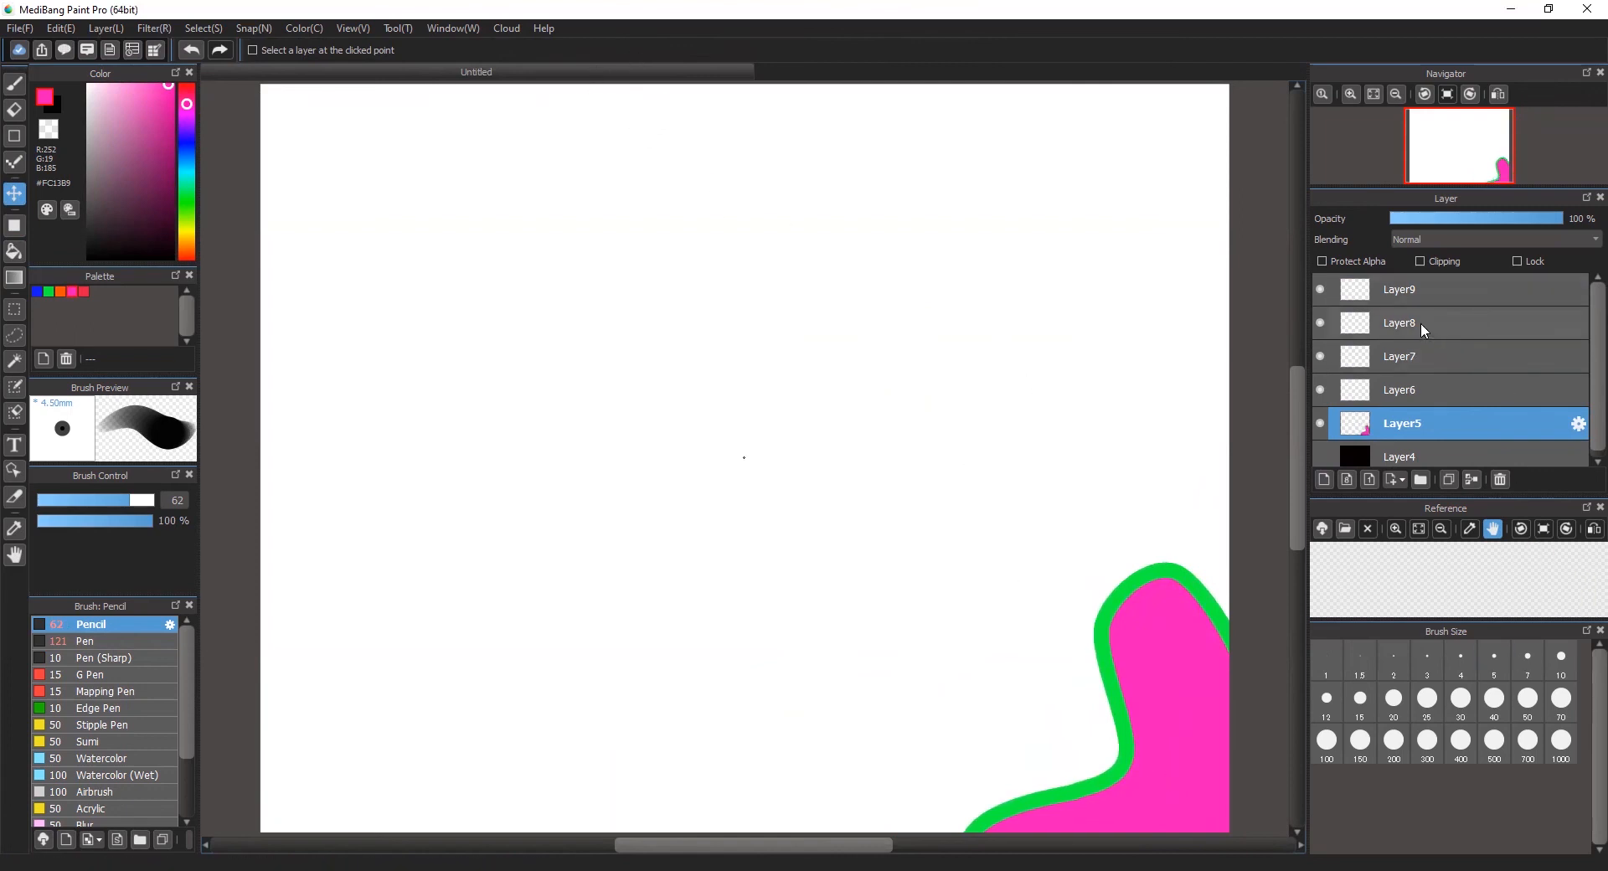
Step: Load the saved curve snap zz for Layer6 and enlarge the curve guide in two stages
{"action": "left_click", "coordinate": [1444, 387]}
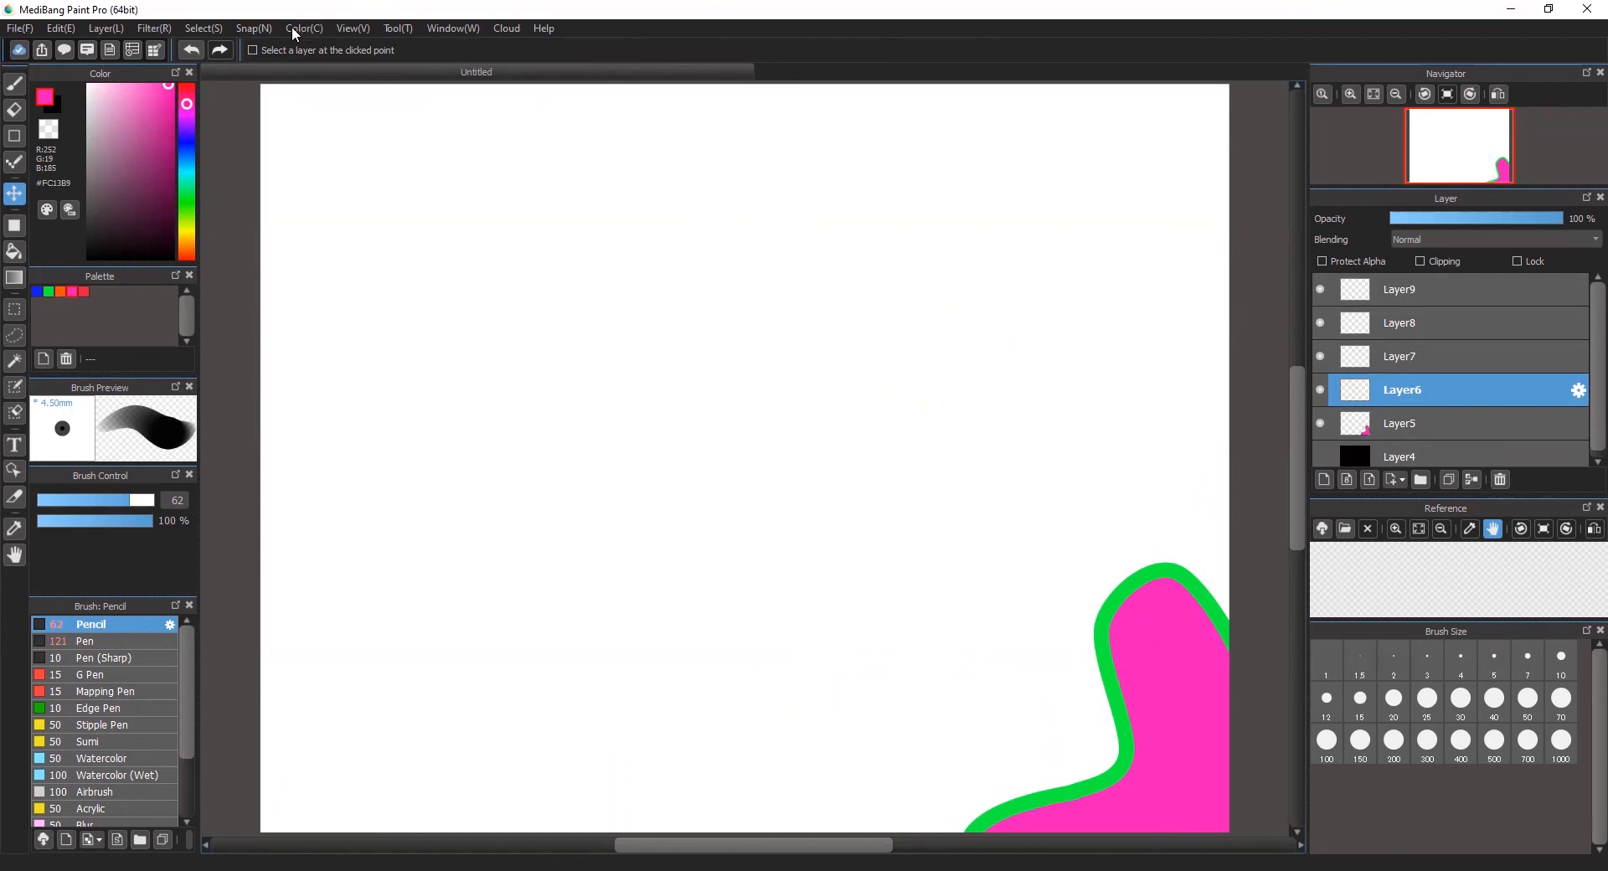
{"action": "left_click", "coordinate": [266, 27]}
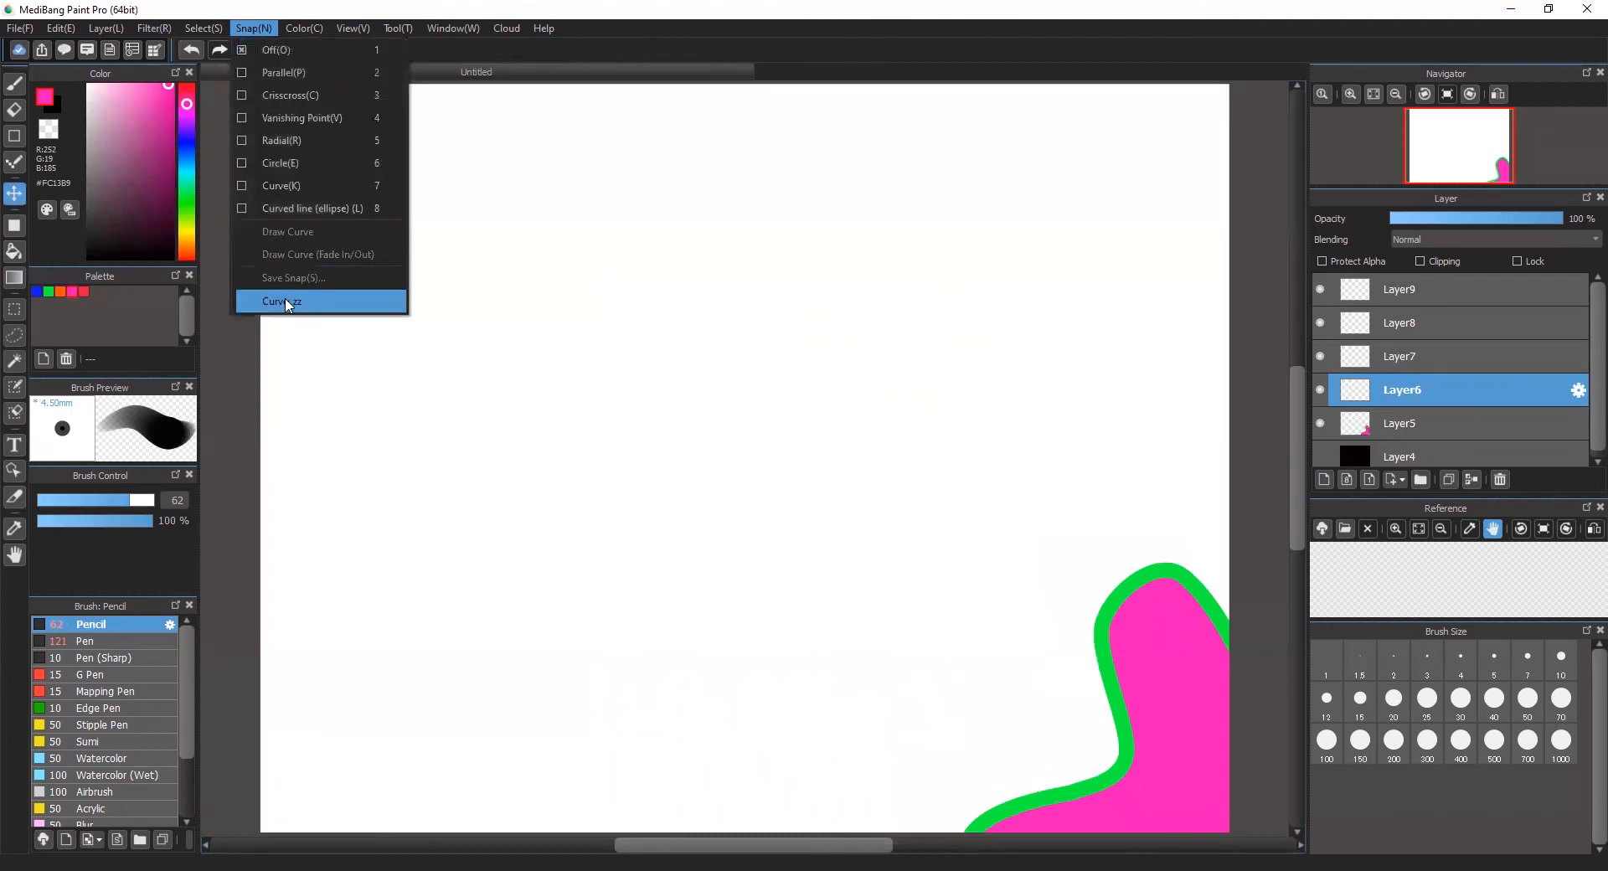
{"action": "left_click", "coordinate": [286, 303]}
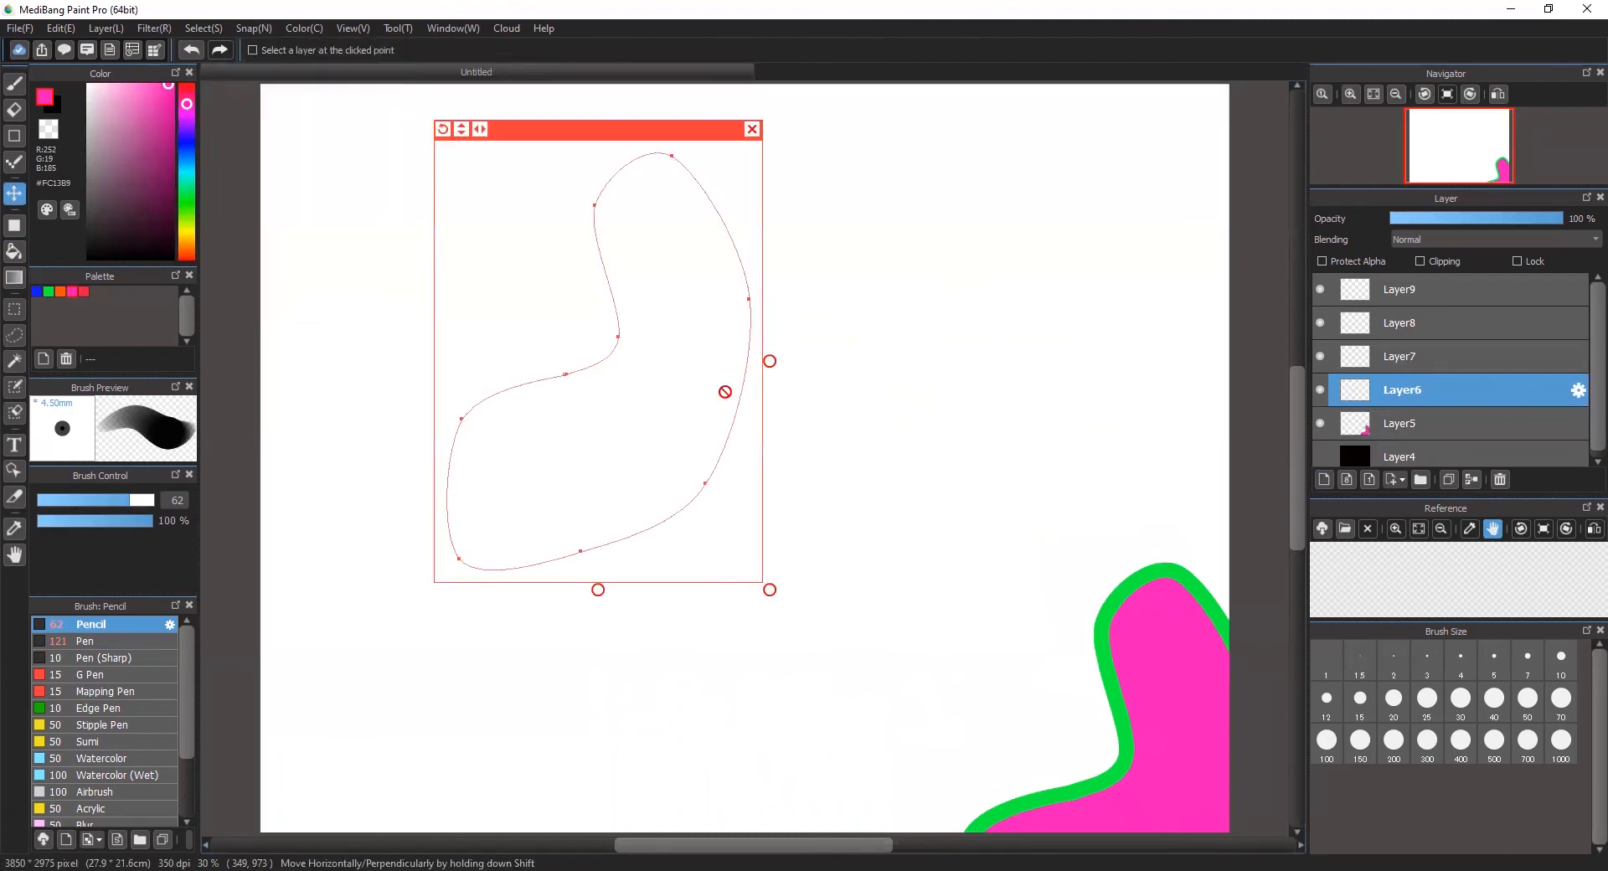
{"action": "left_click_drag", "start_coordinate": [769, 591], "coordinate": [799, 626]}
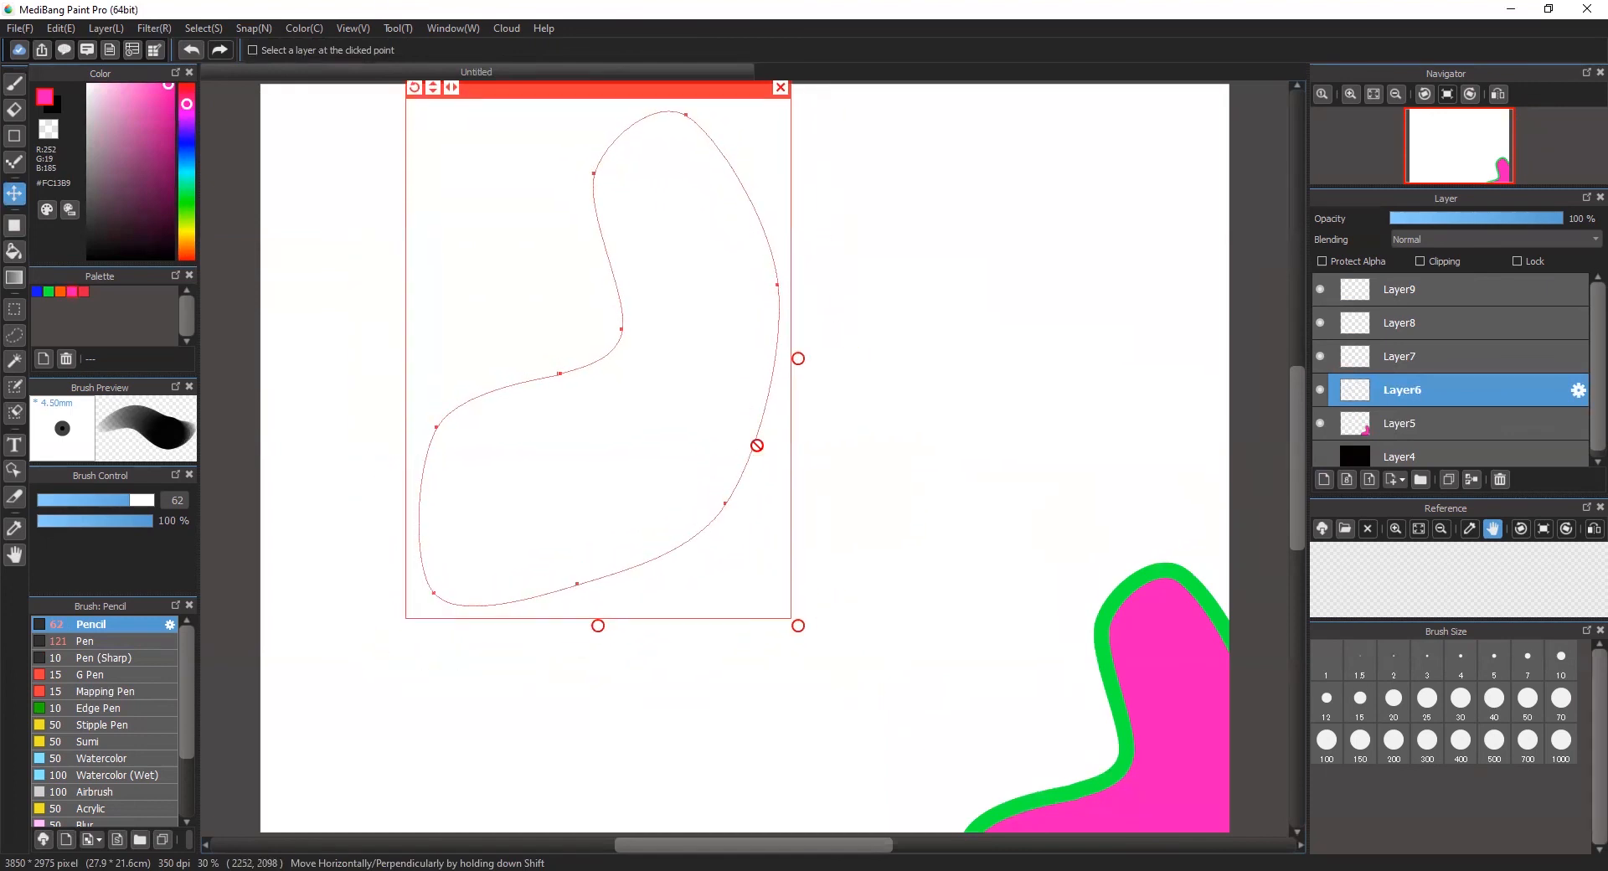
{"action": "left_click_drag", "start_coordinate": [537, 123], "coordinate": [585, 221]}
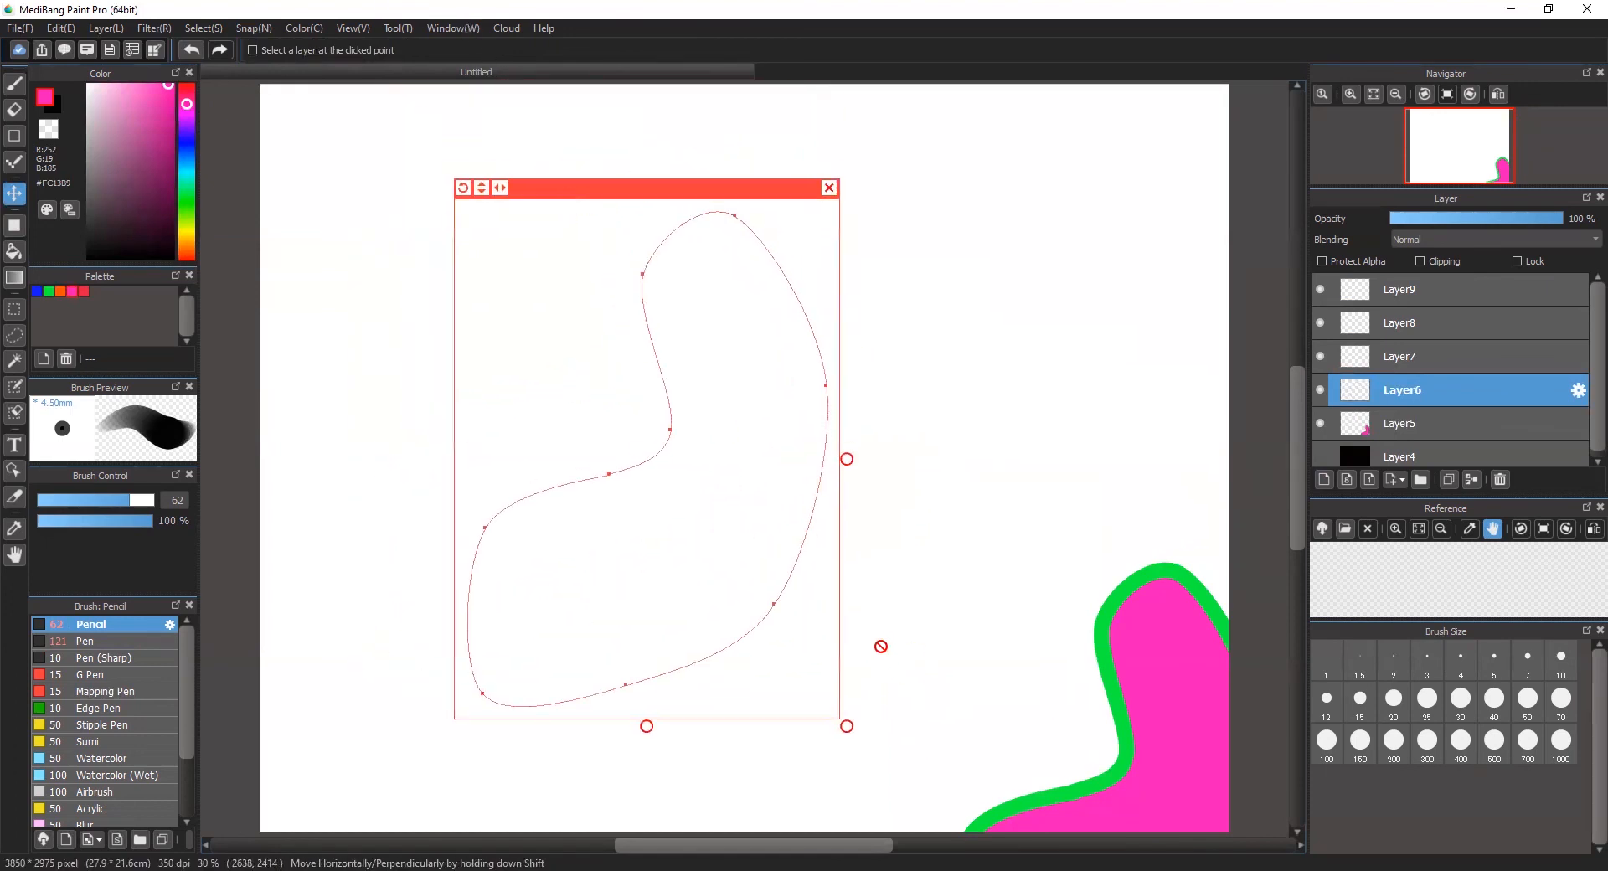
{"action": "left_click_drag", "start_coordinate": [850, 741], "coordinate": [879, 778]}
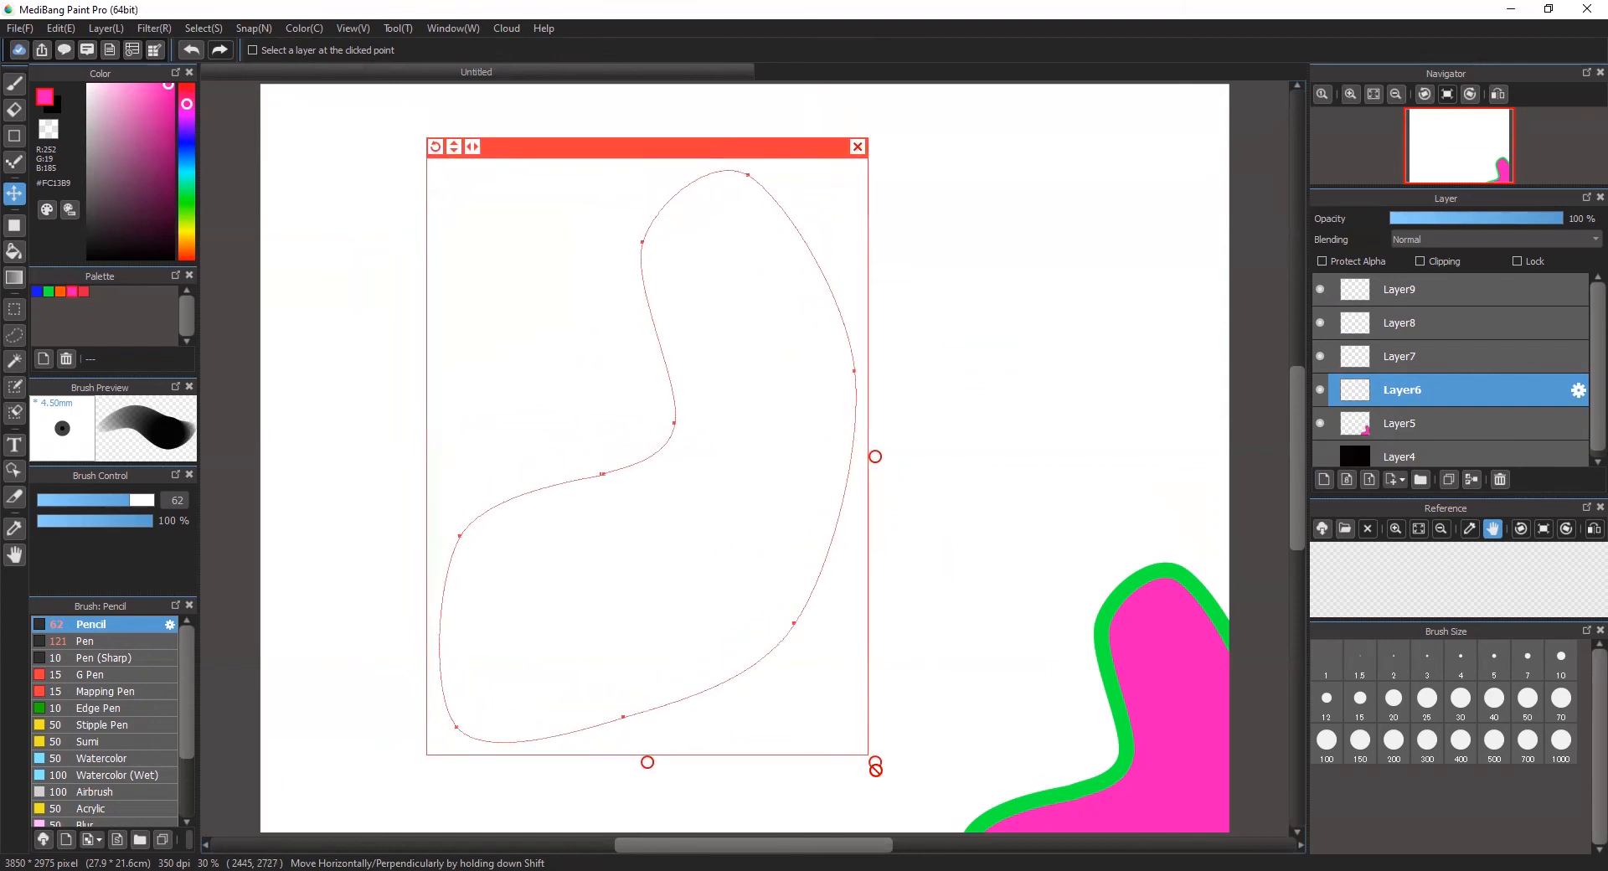
Step: Rotate the curve guide, stretch it wider and taller, and place it on the right half of the canvas
{"action": "left_click_drag", "start_coordinate": [431, 153], "coordinate": [718, 849]}
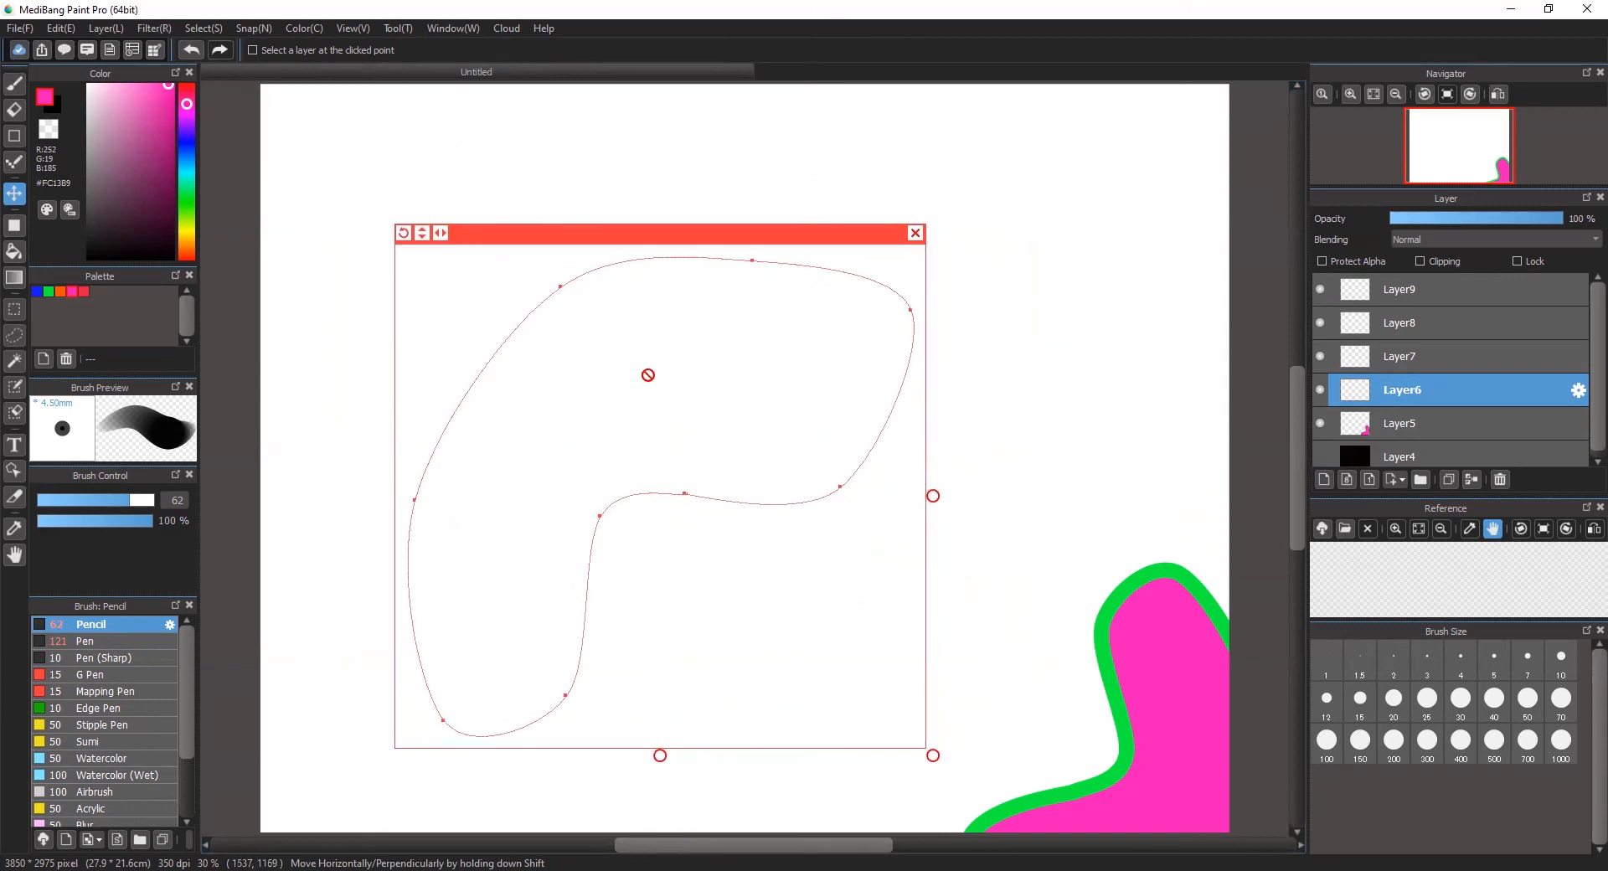
{"action": "left_click_drag", "start_coordinate": [709, 239], "coordinate": [922, 225]}
{"action": "left_click_drag", "start_coordinate": [620, 179], "coordinate": [699, 236]}
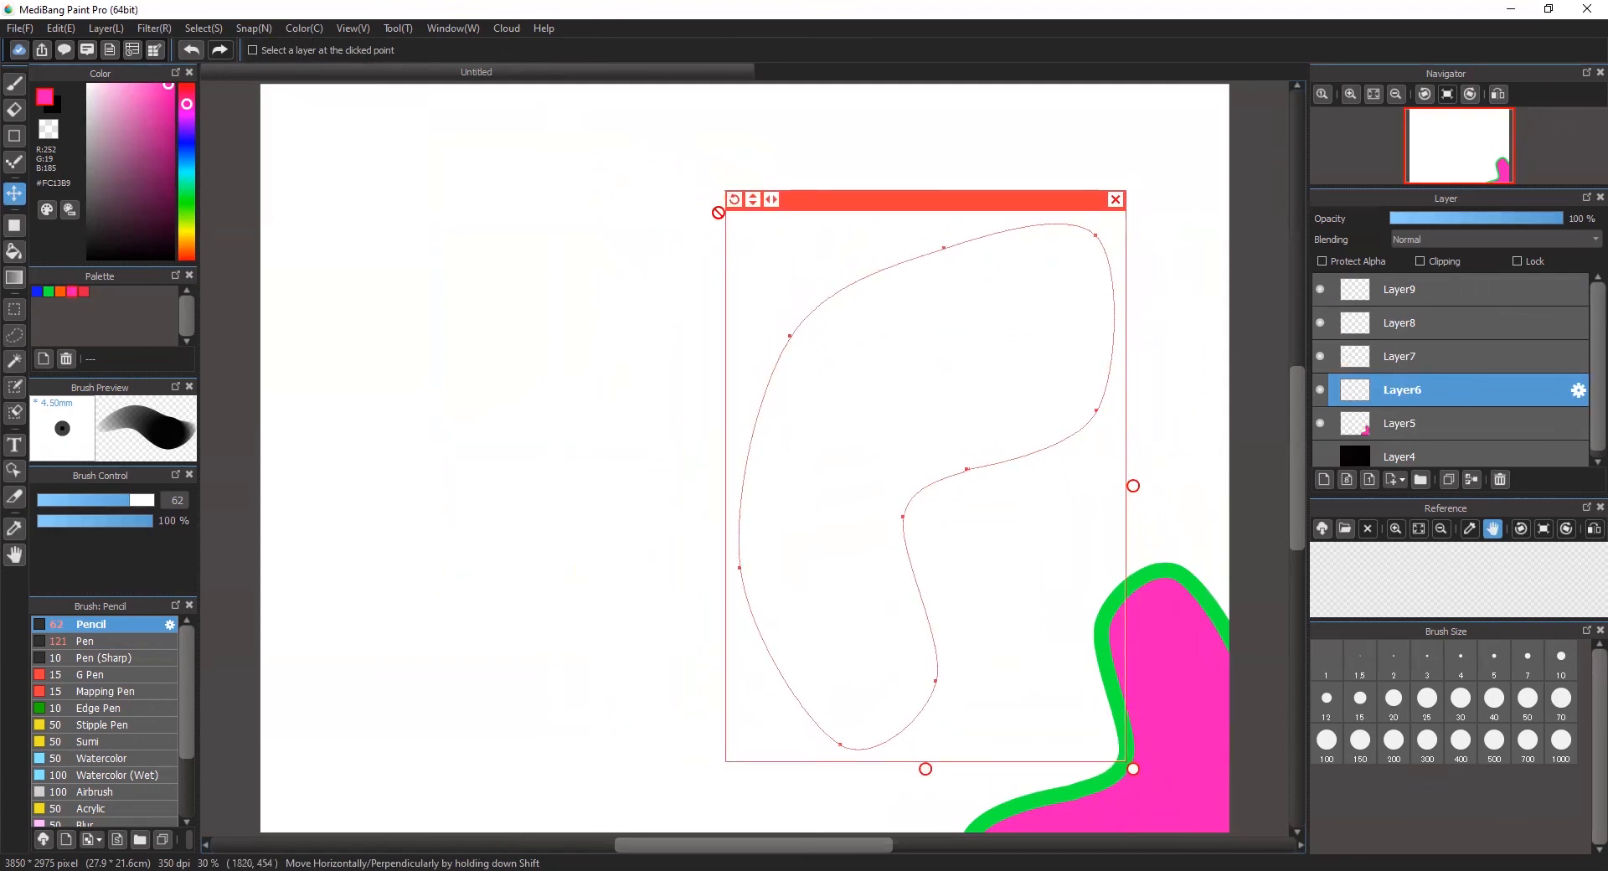
{"action": "left_click_drag", "start_coordinate": [1137, 495], "coordinate": [1198, 498]}
{"action": "left_click_drag", "start_coordinate": [926, 769], "coordinate": [926, 822]}
{"action": "left_click_drag", "start_coordinate": [762, 152], "coordinate": [664, 189]}
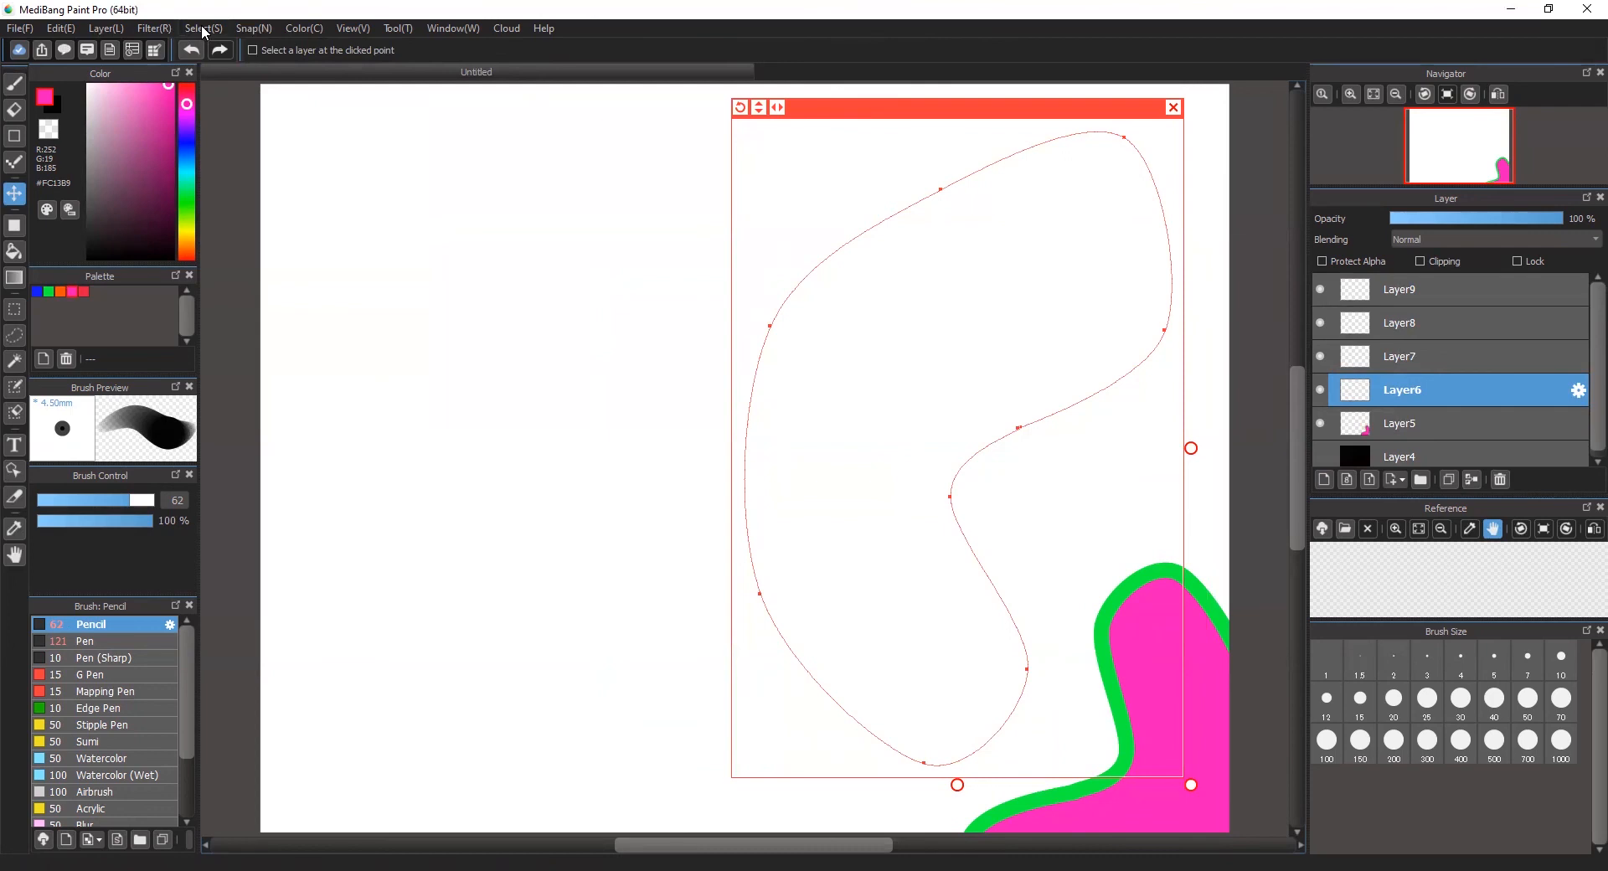
Step: Stroke the enlarged curve guide in pink on Layer6 with the Brush tool and Draw Curve
{"action": "left_click", "coordinate": [250, 30]}
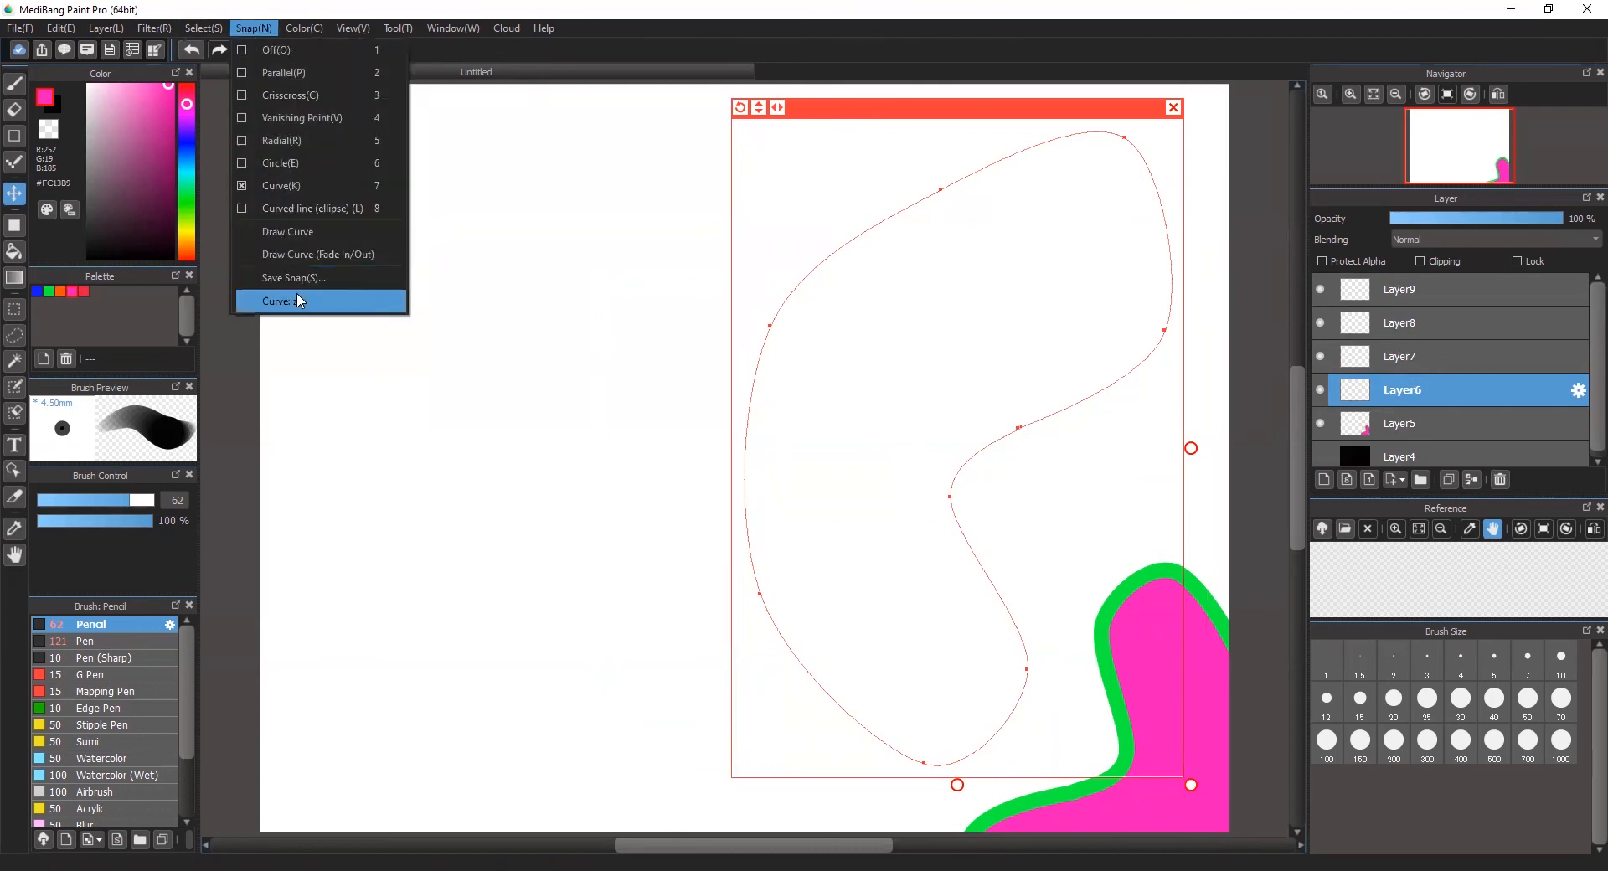
{"action": "left_click", "coordinate": [288, 233]}
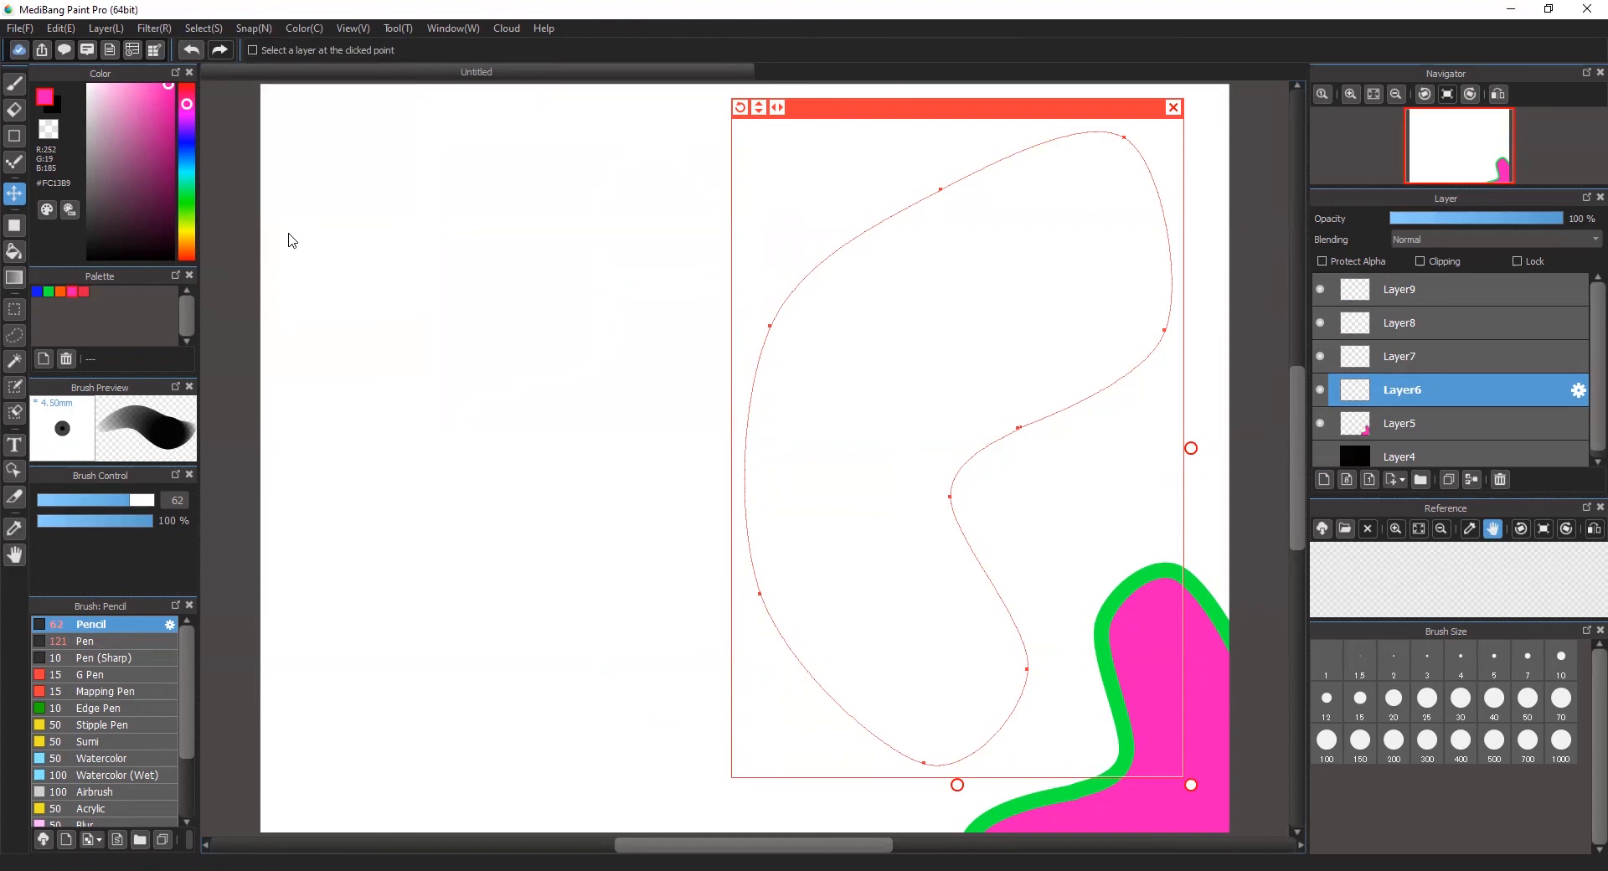
{"action": "left_click", "coordinate": [6, 83]}
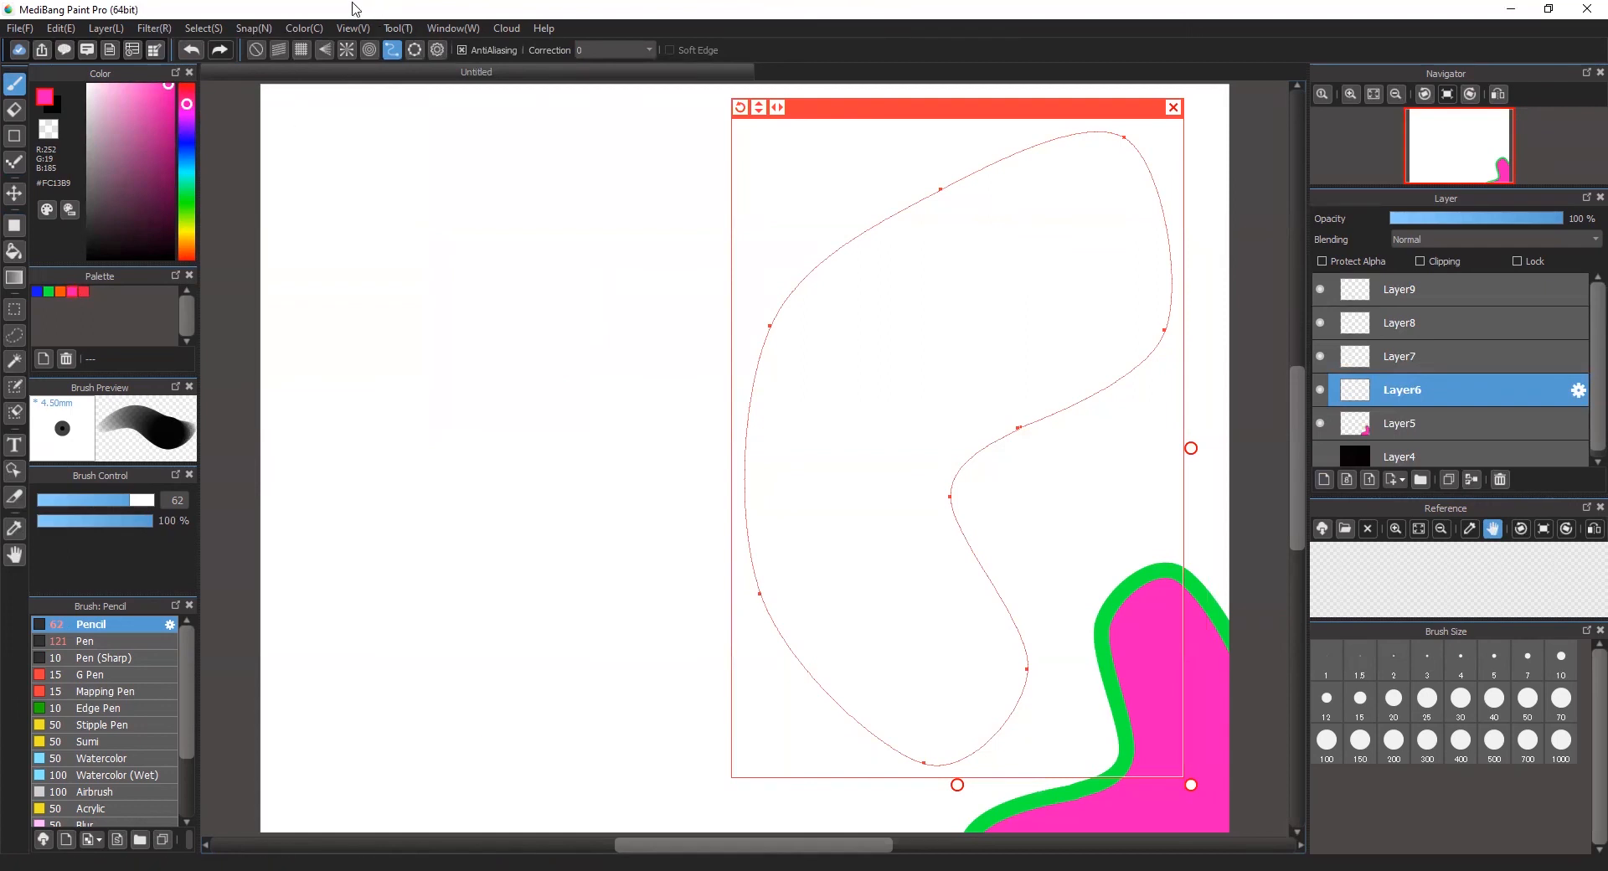
{"action": "left_click", "coordinate": [261, 28]}
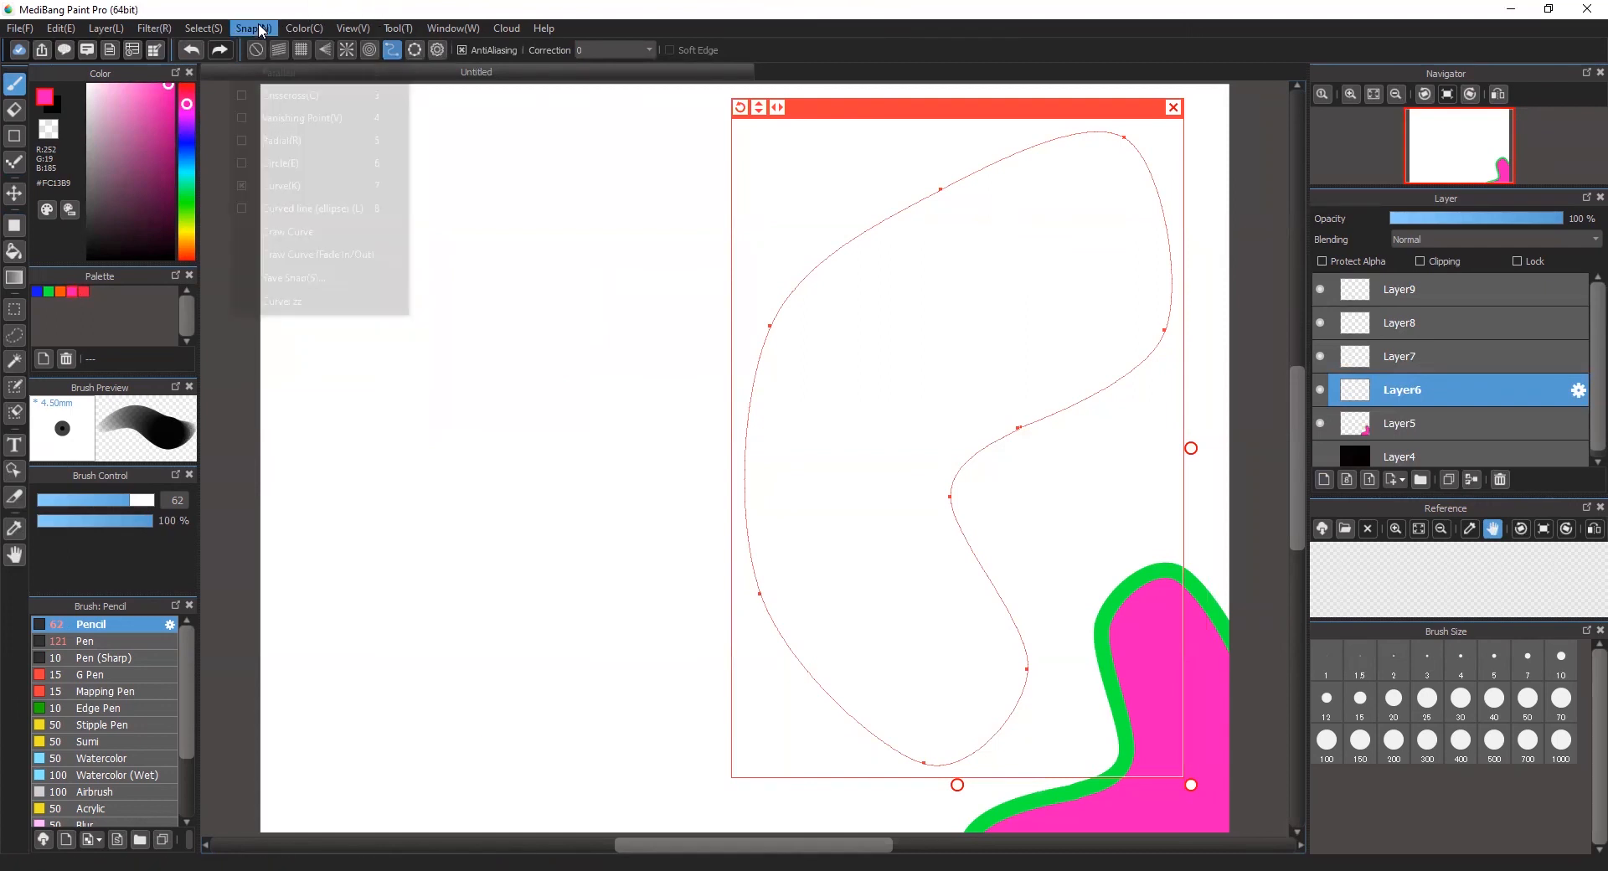
{"action": "left_click", "coordinate": [293, 234]}
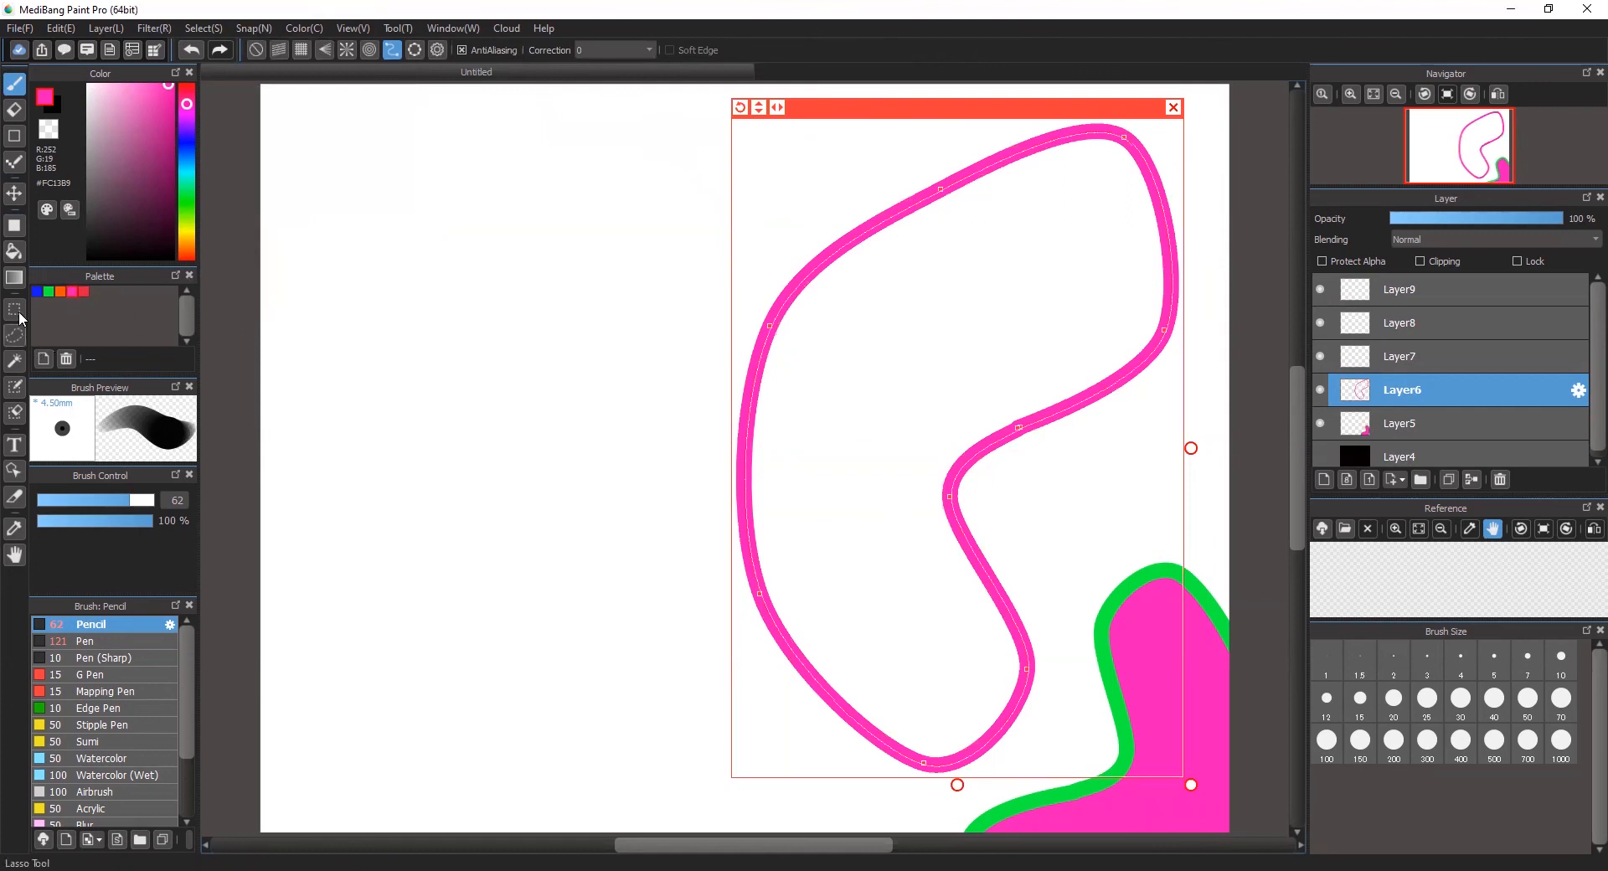
Step: Fill the pink outline with the green palette color and close the curve guide
{"action": "left_click", "coordinate": [15, 252]}
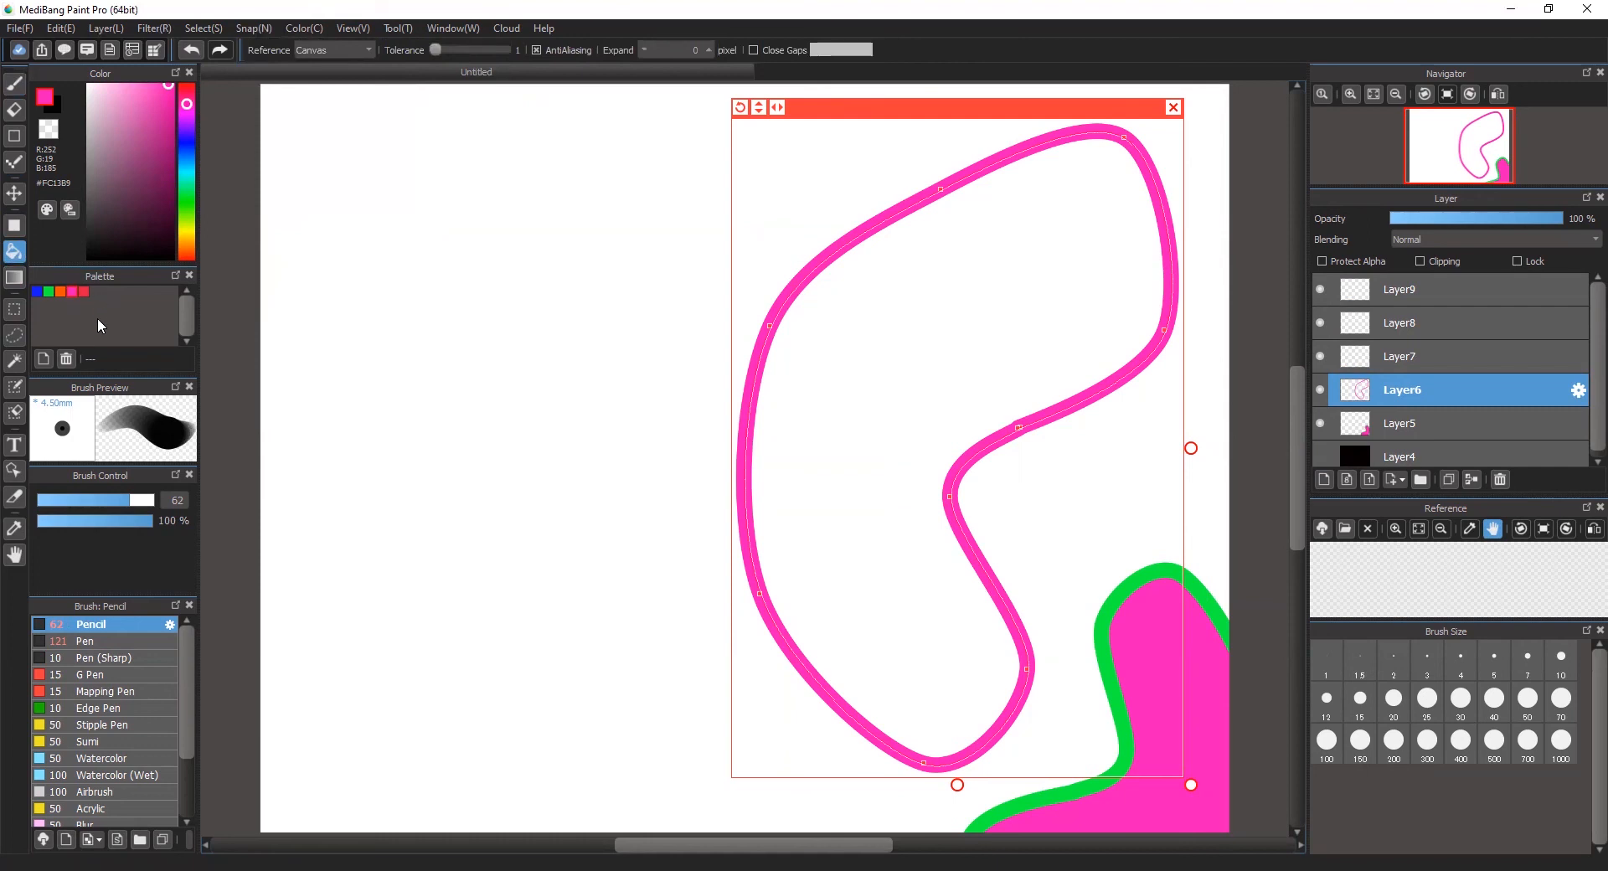
{"action": "left_click", "coordinate": [49, 293]}
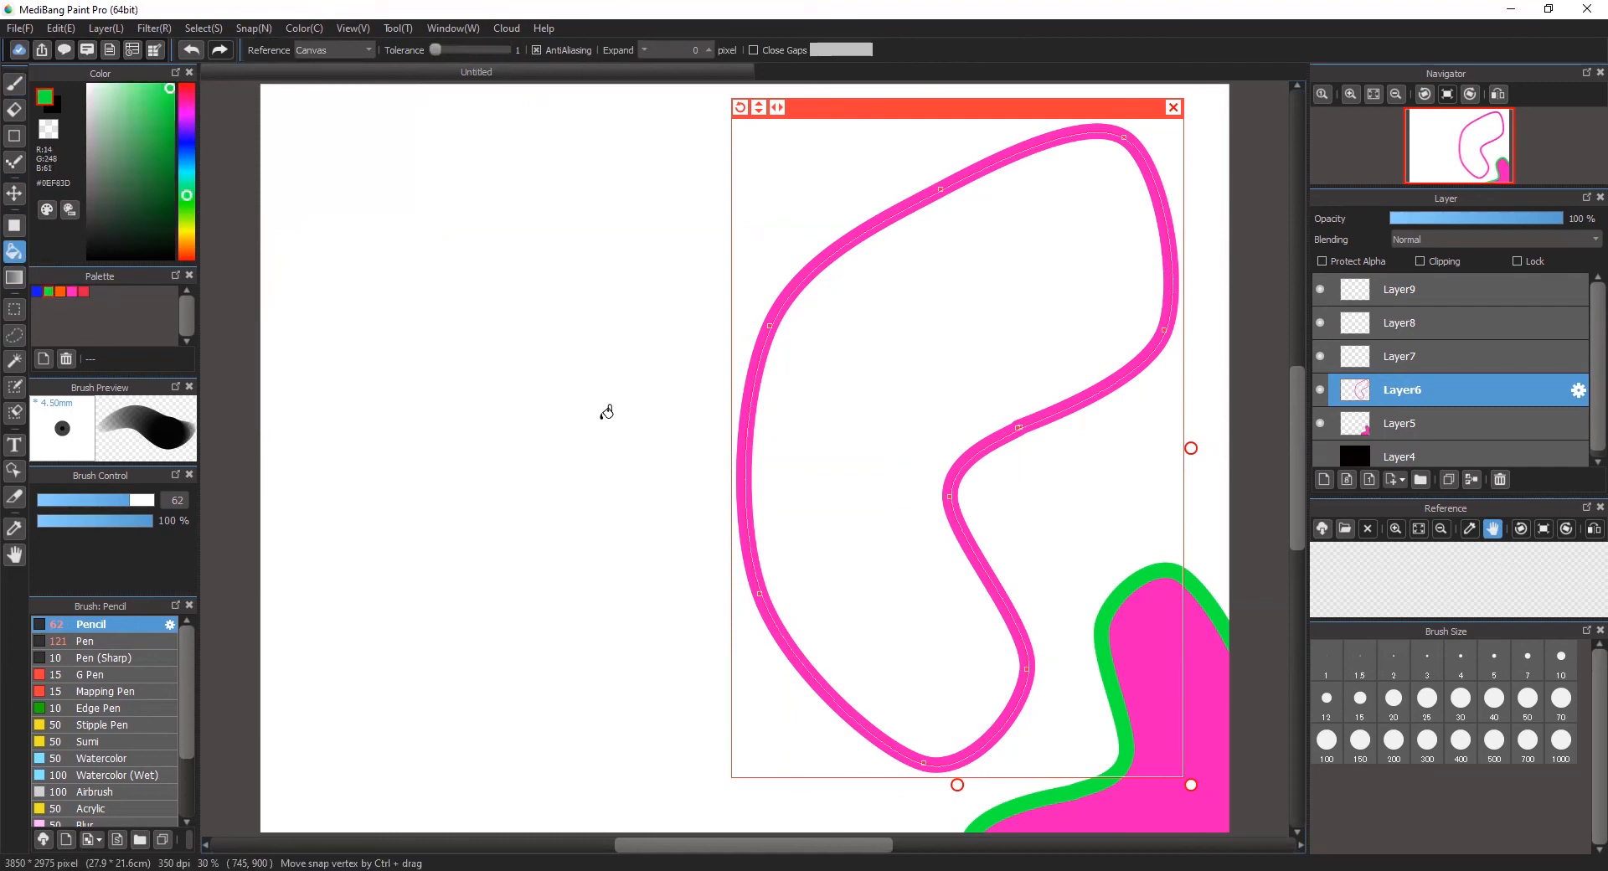
{"action": "left_click", "coordinate": [829, 452]}
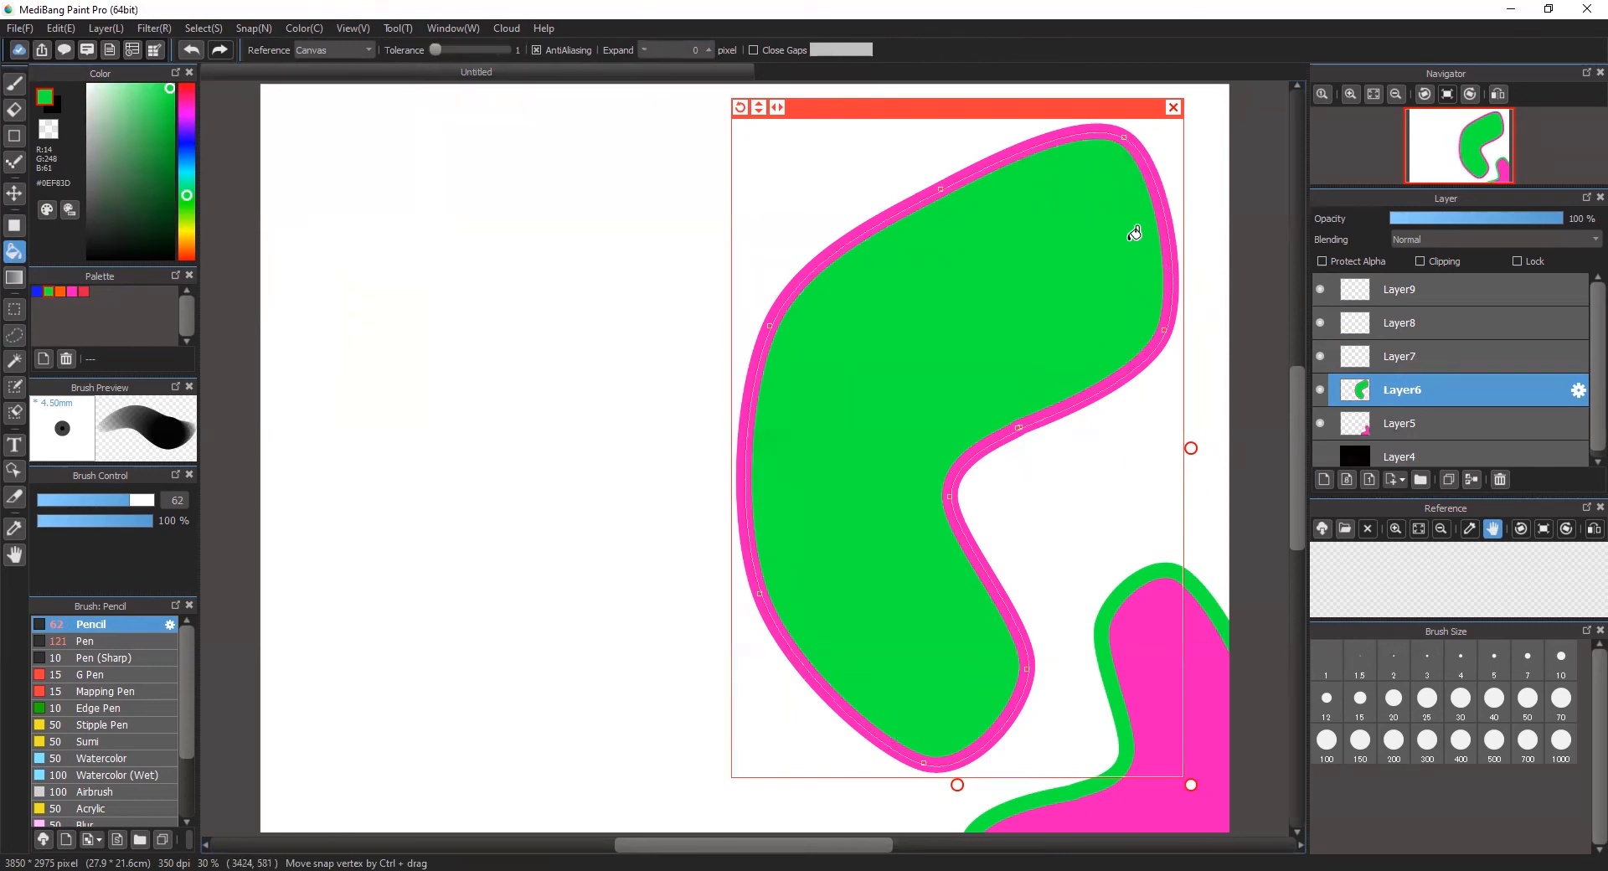
{"action": "left_click", "coordinate": [1173, 107]}
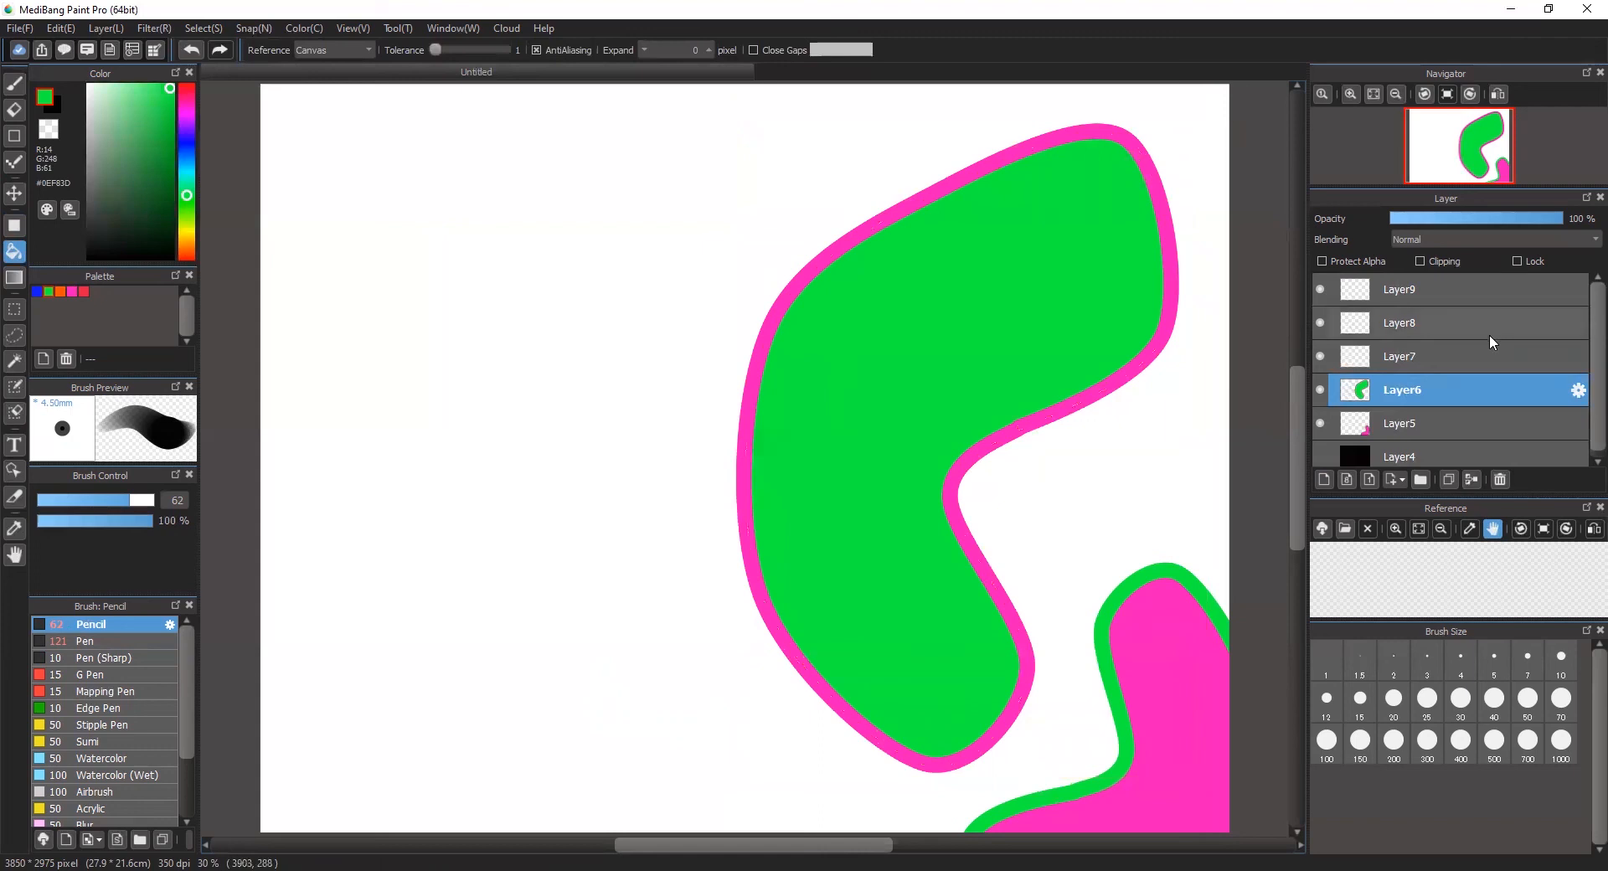
Step: Load the curve snap zz for Layer7, move the guide to the canvas's lower left area, and rotate it
{"action": "left_click", "coordinate": [1476, 359]}
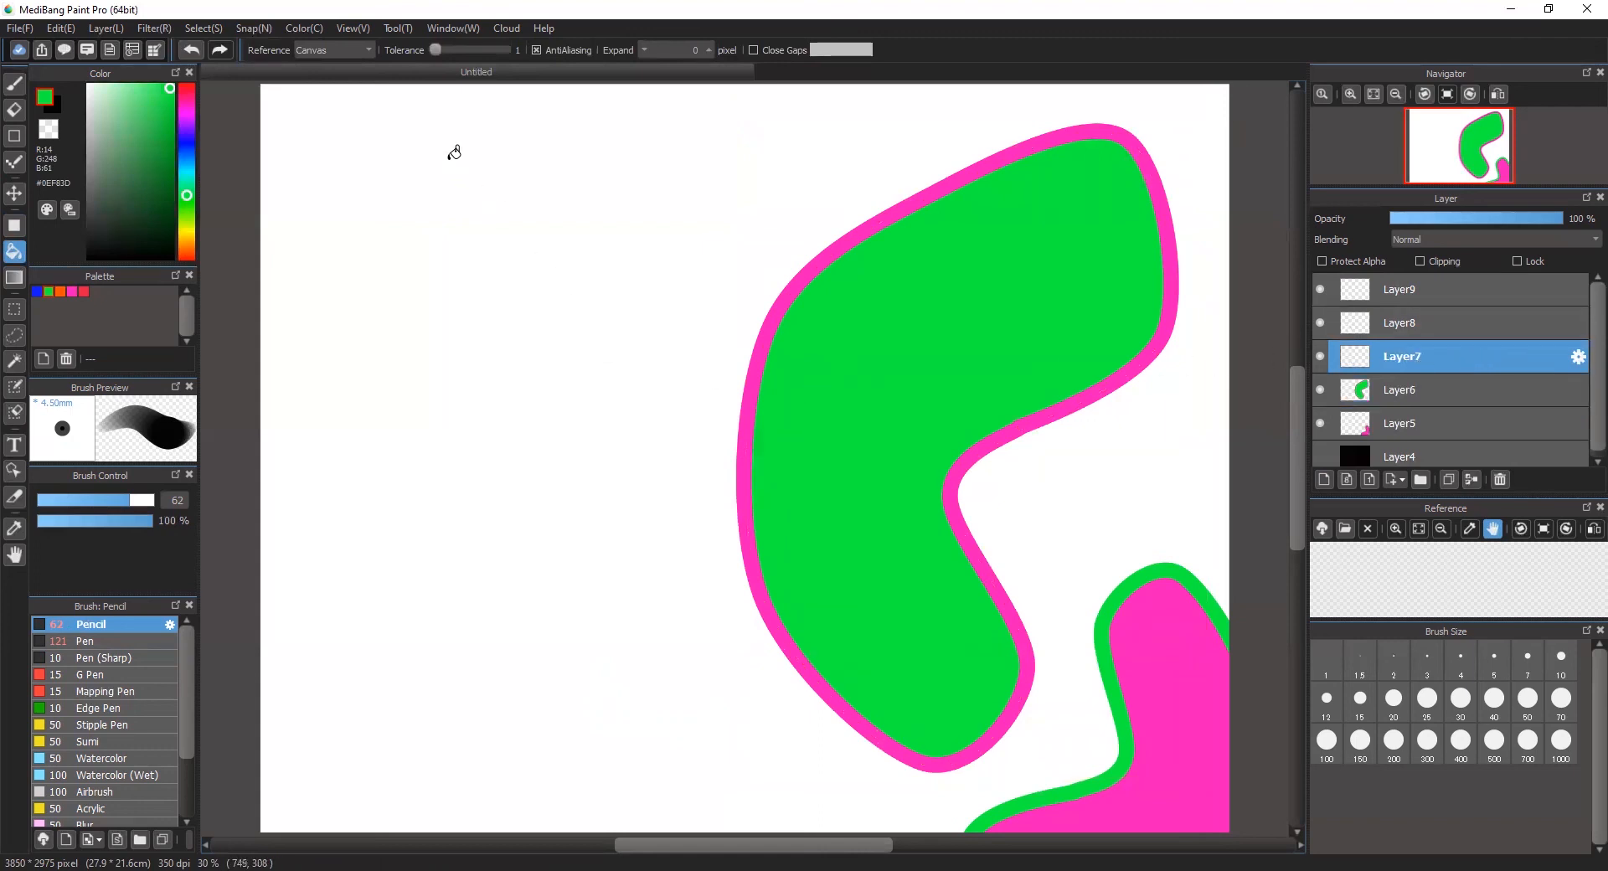
{"action": "left_click", "coordinate": [251, 27]}
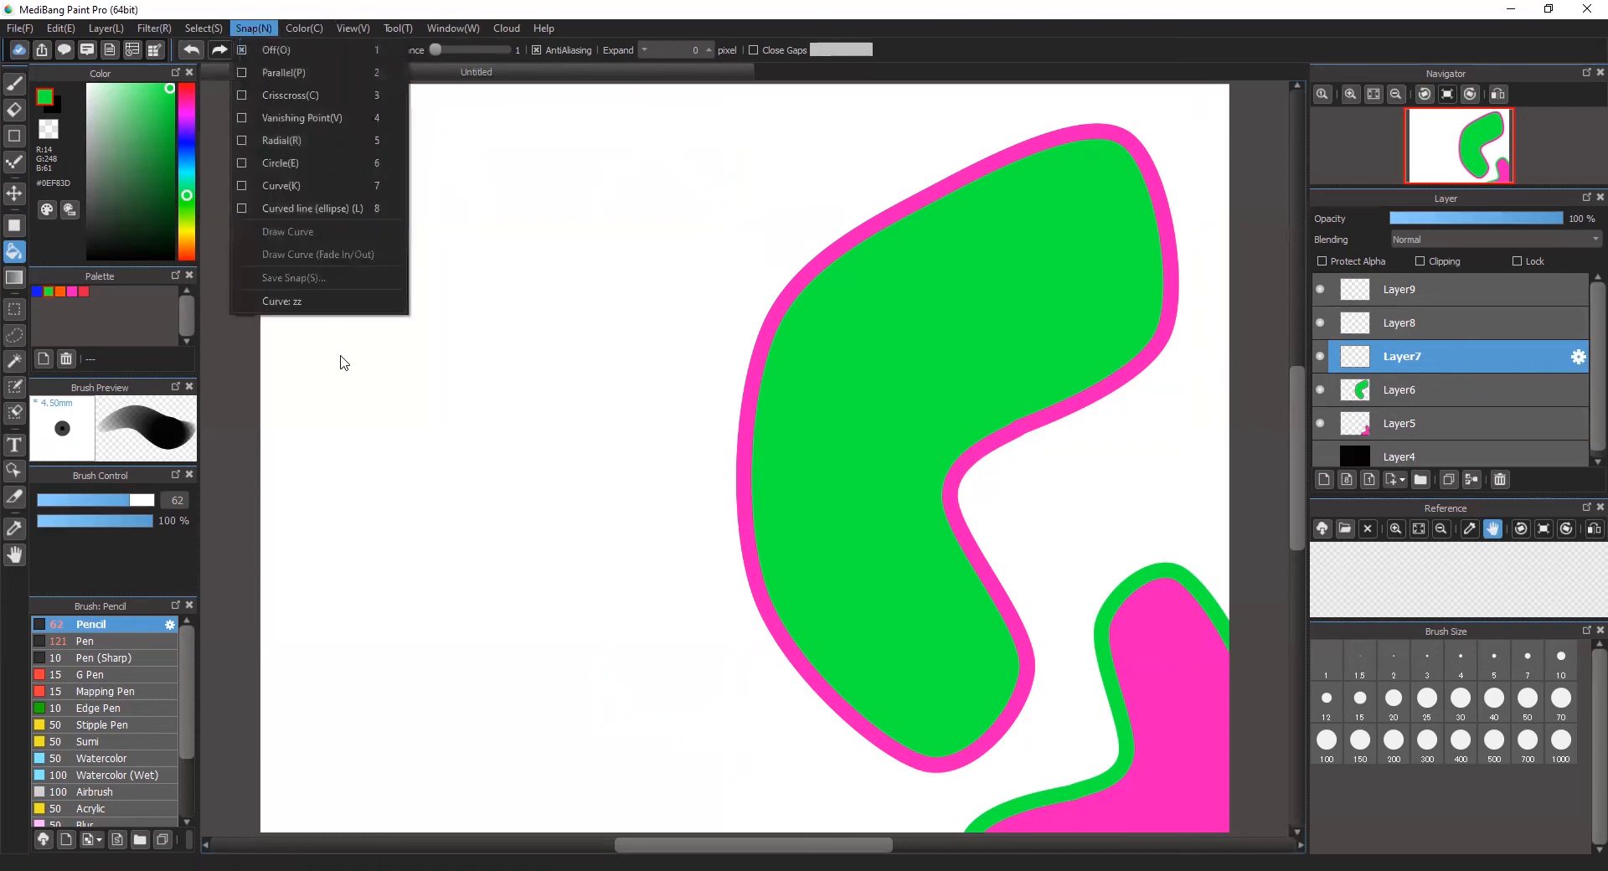
{"action": "left_click", "coordinate": [330, 308]}
{"action": "left_click_drag", "start_coordinate": [619, 132], "coordinate": [536, 367]}
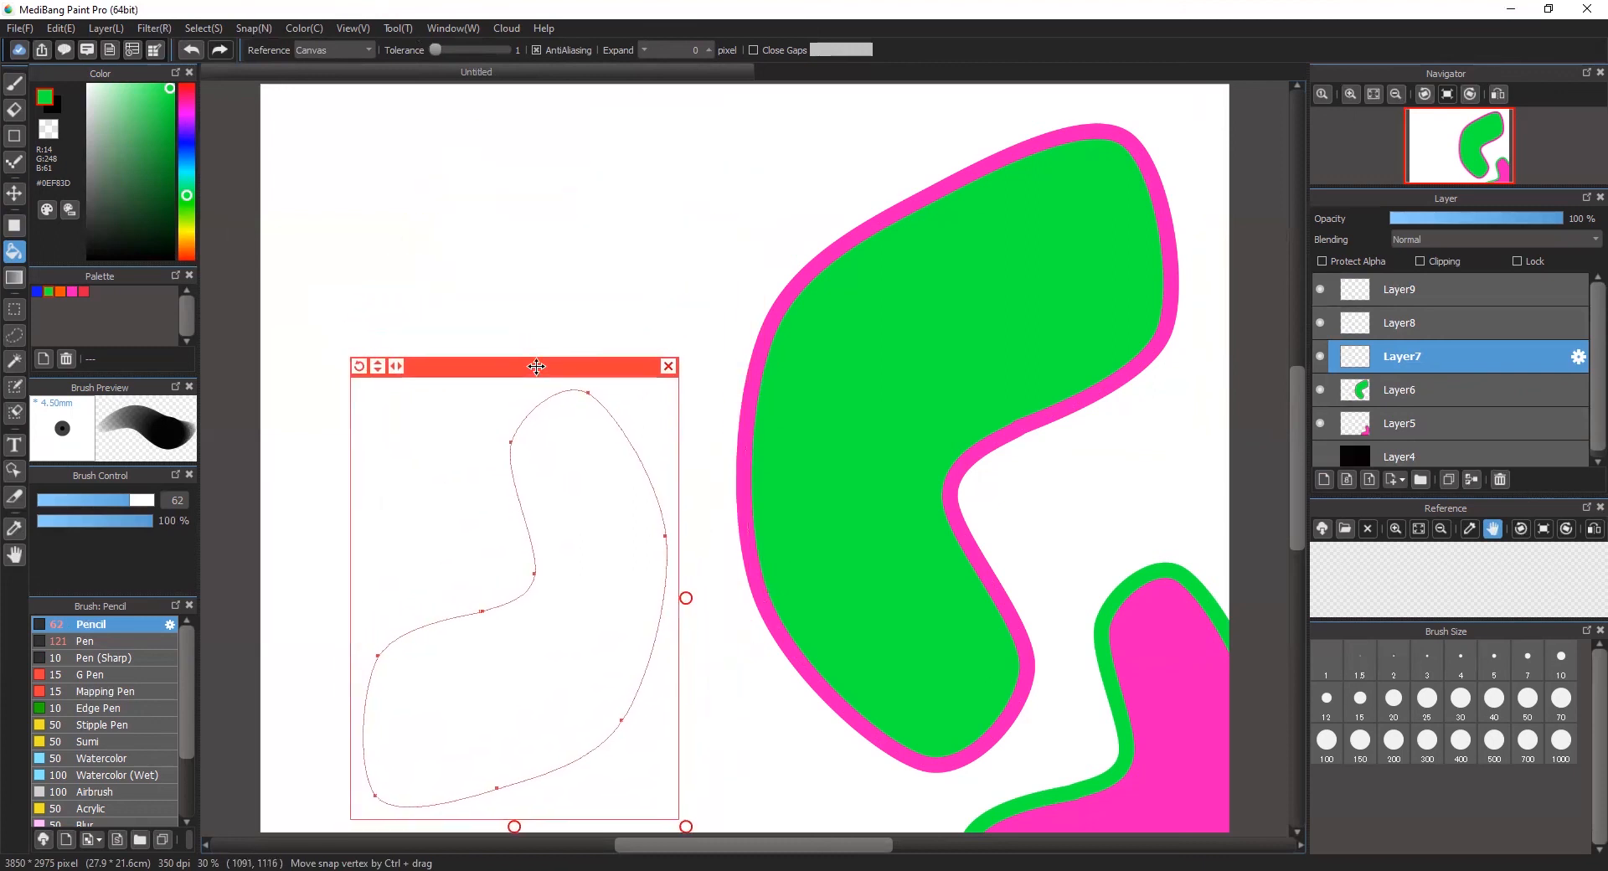
{"action": "left_click_drag", "start_coordinate": [360, 368], "coordinate": [632, 470]}
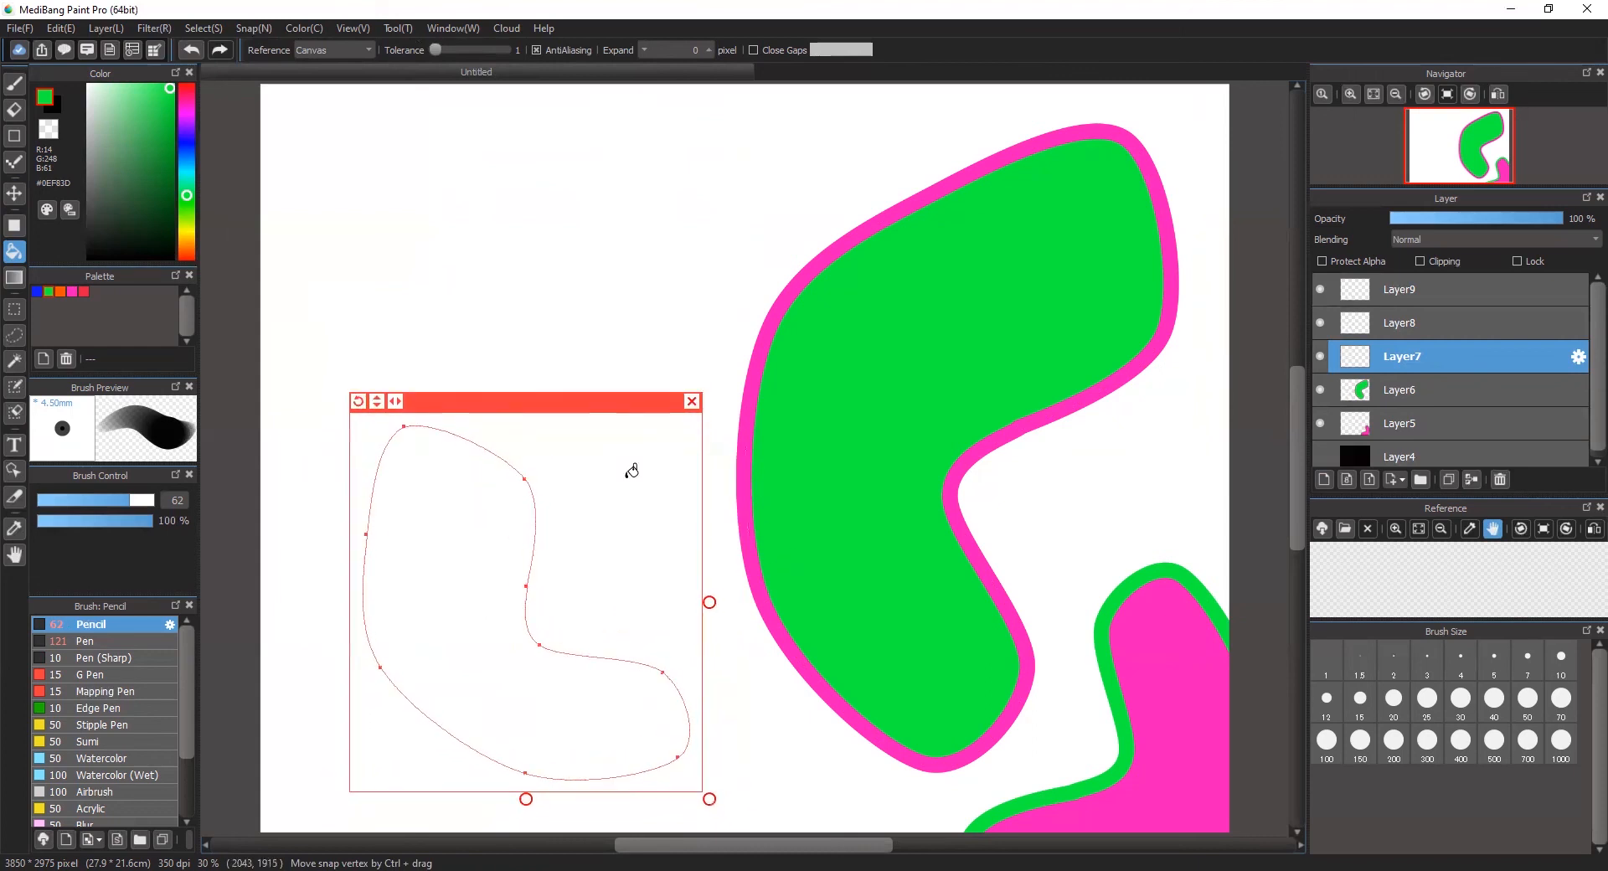
Step: Rotate the curve guide and move it to the lower left of the canvas, extending past the canvas's bottom edge
{"action": "left_click_drag", "start_coordinate": [626, 403], "coordinate": [648, 411]}
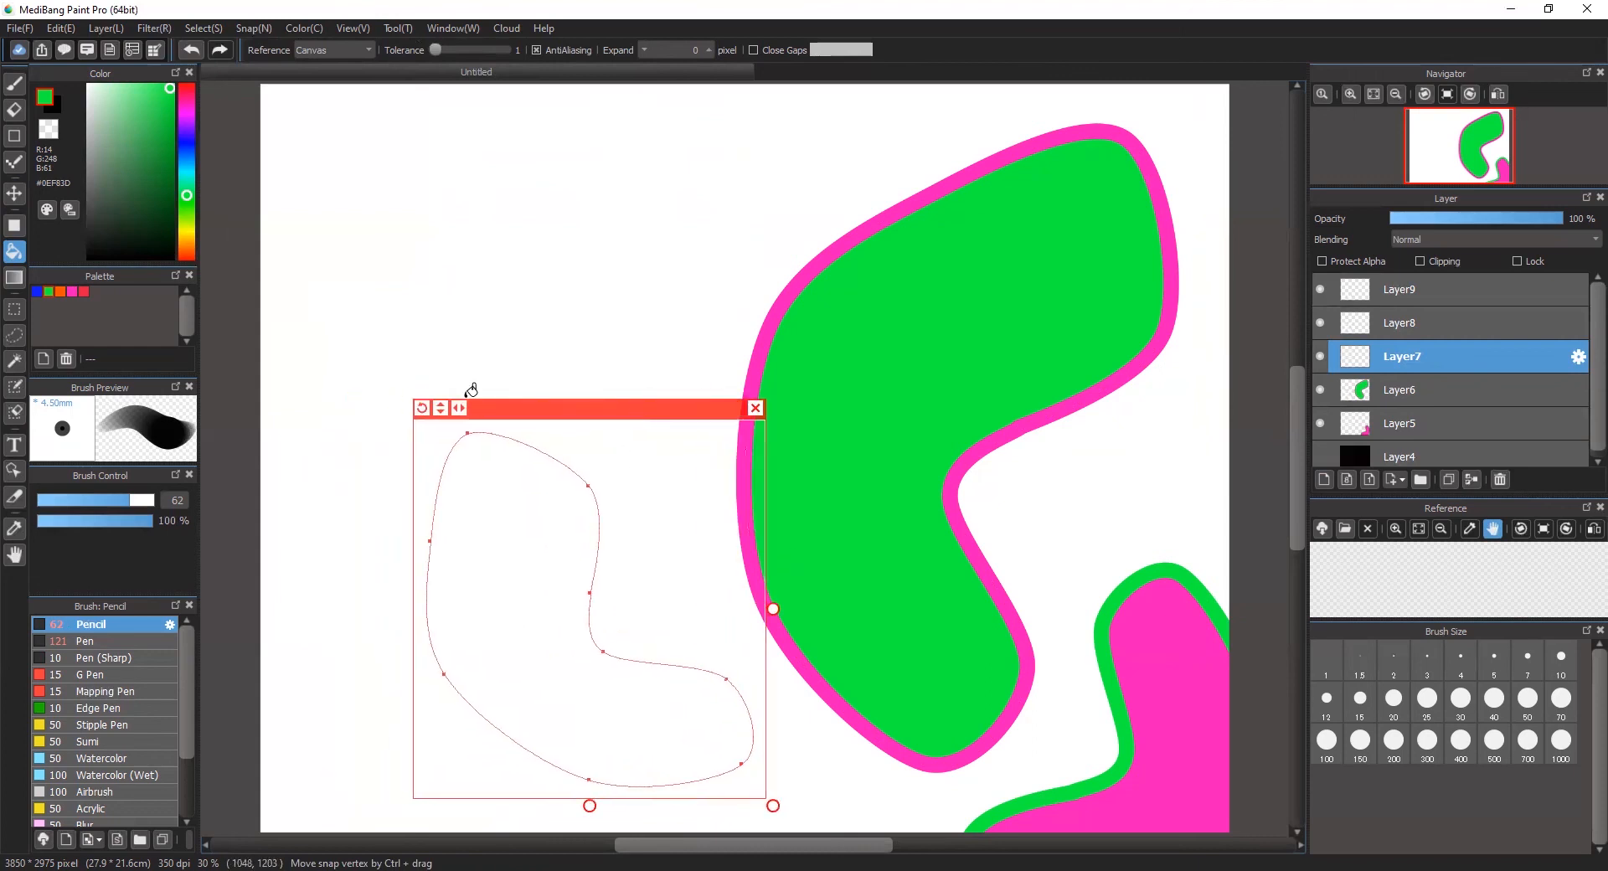
{"action": "left_click_drag", "start_coordinate": [422, 408], "coordinate": [309, 714]}
{"action": "left_click_drag", "start_coordinate": [524, 431], "coordinate": [476, 556]}
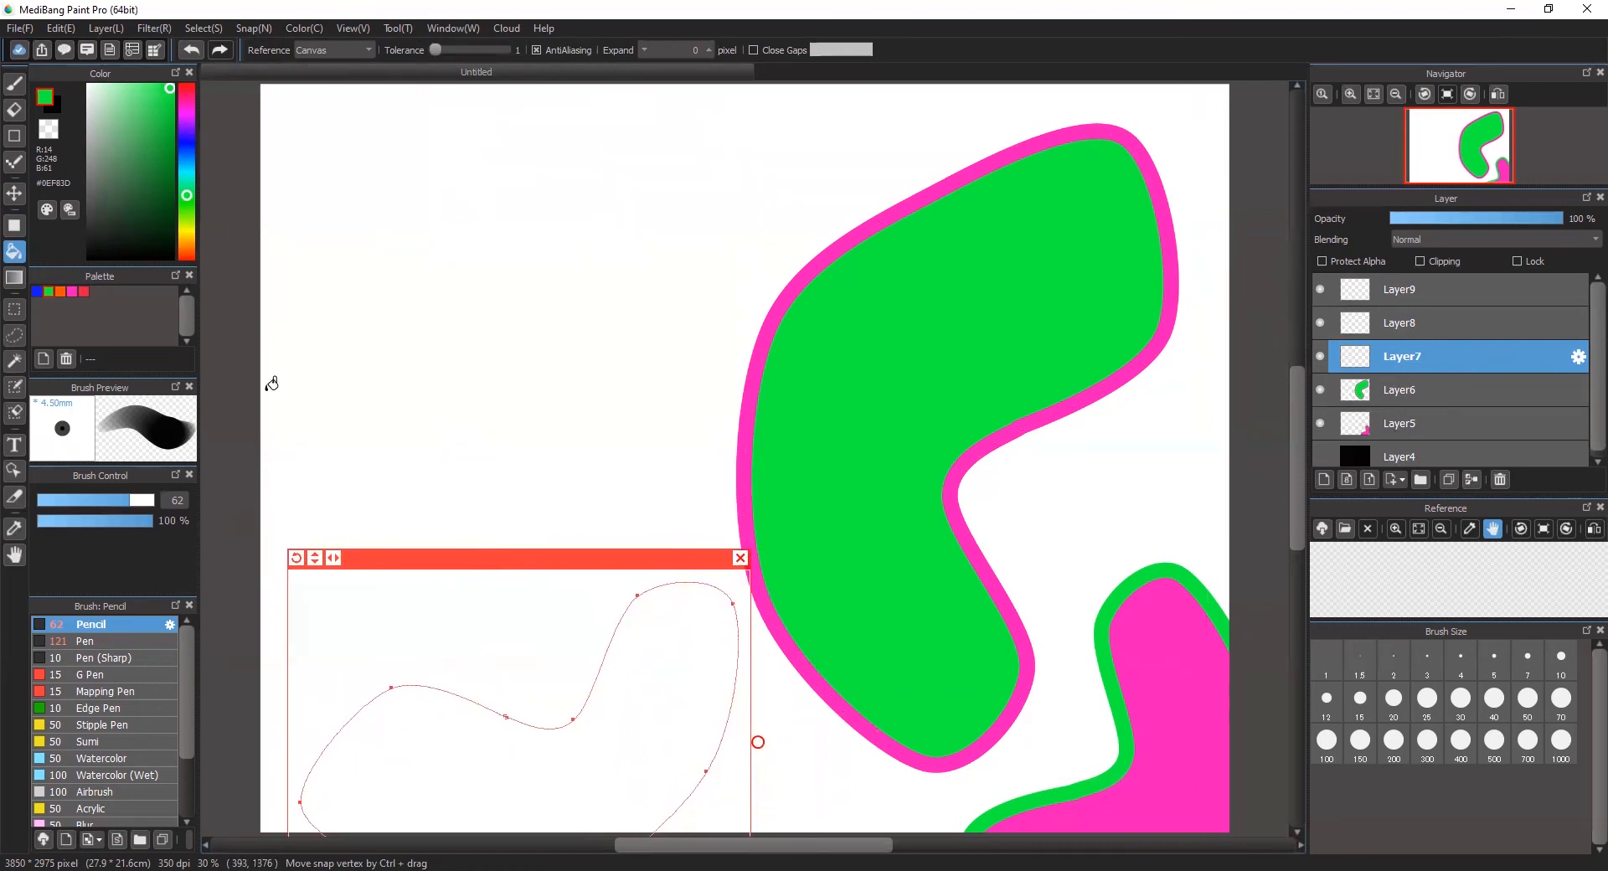
Step: Stroke the curve guide in the blue palette color on Layer7 using the Brush tool and Draw Curve
{"action": "left_click", "coordinate": [14, 84]}
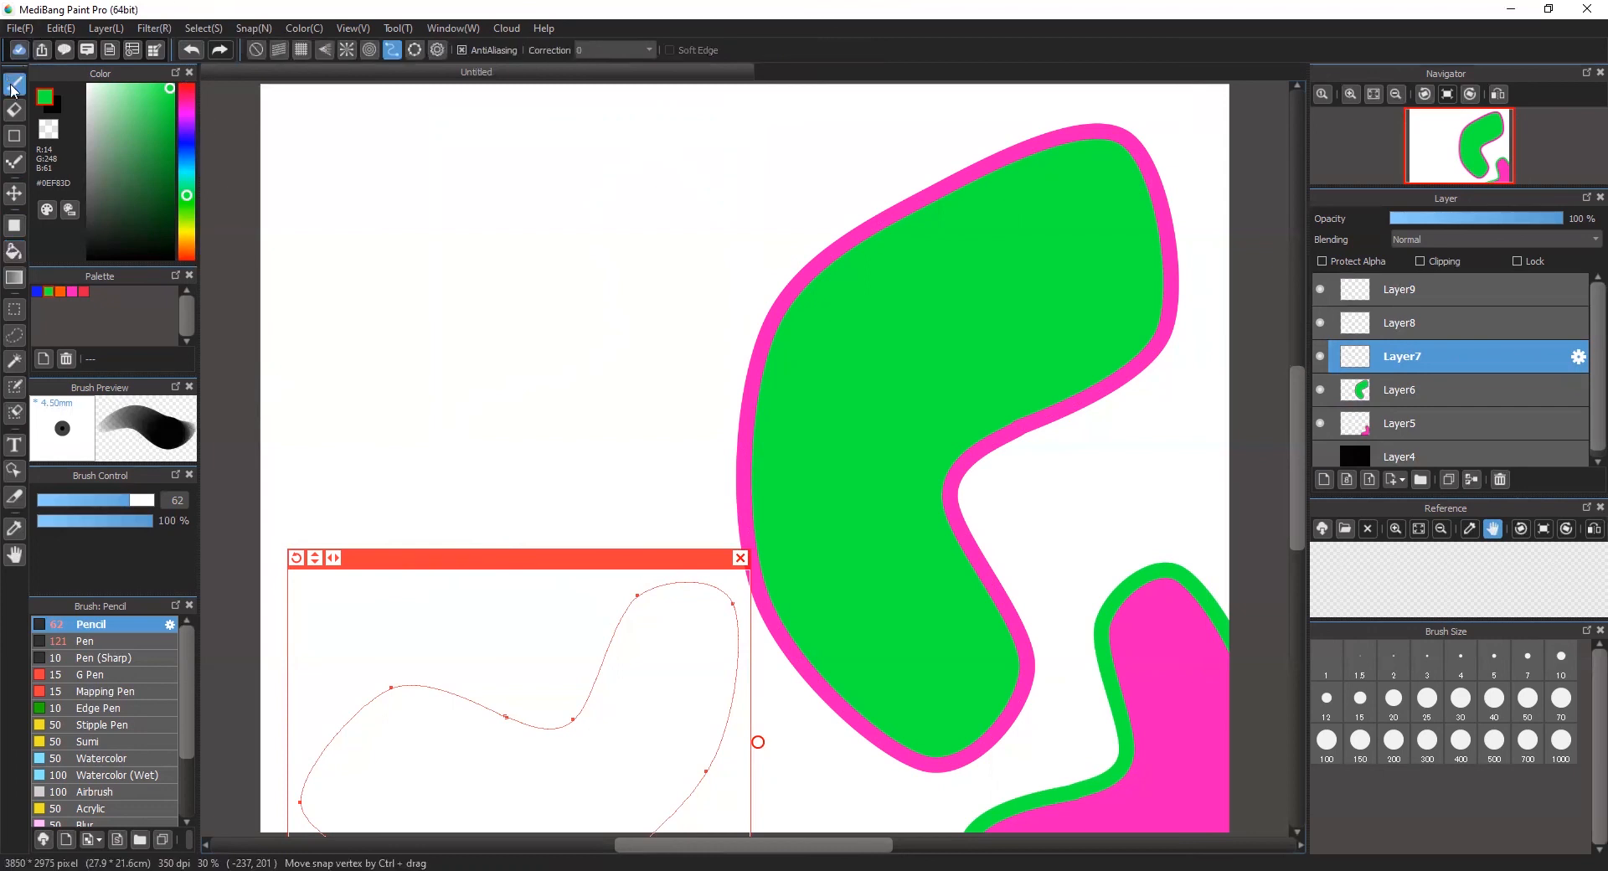
{"action": "left_click", "coordinate": [37, 291]}
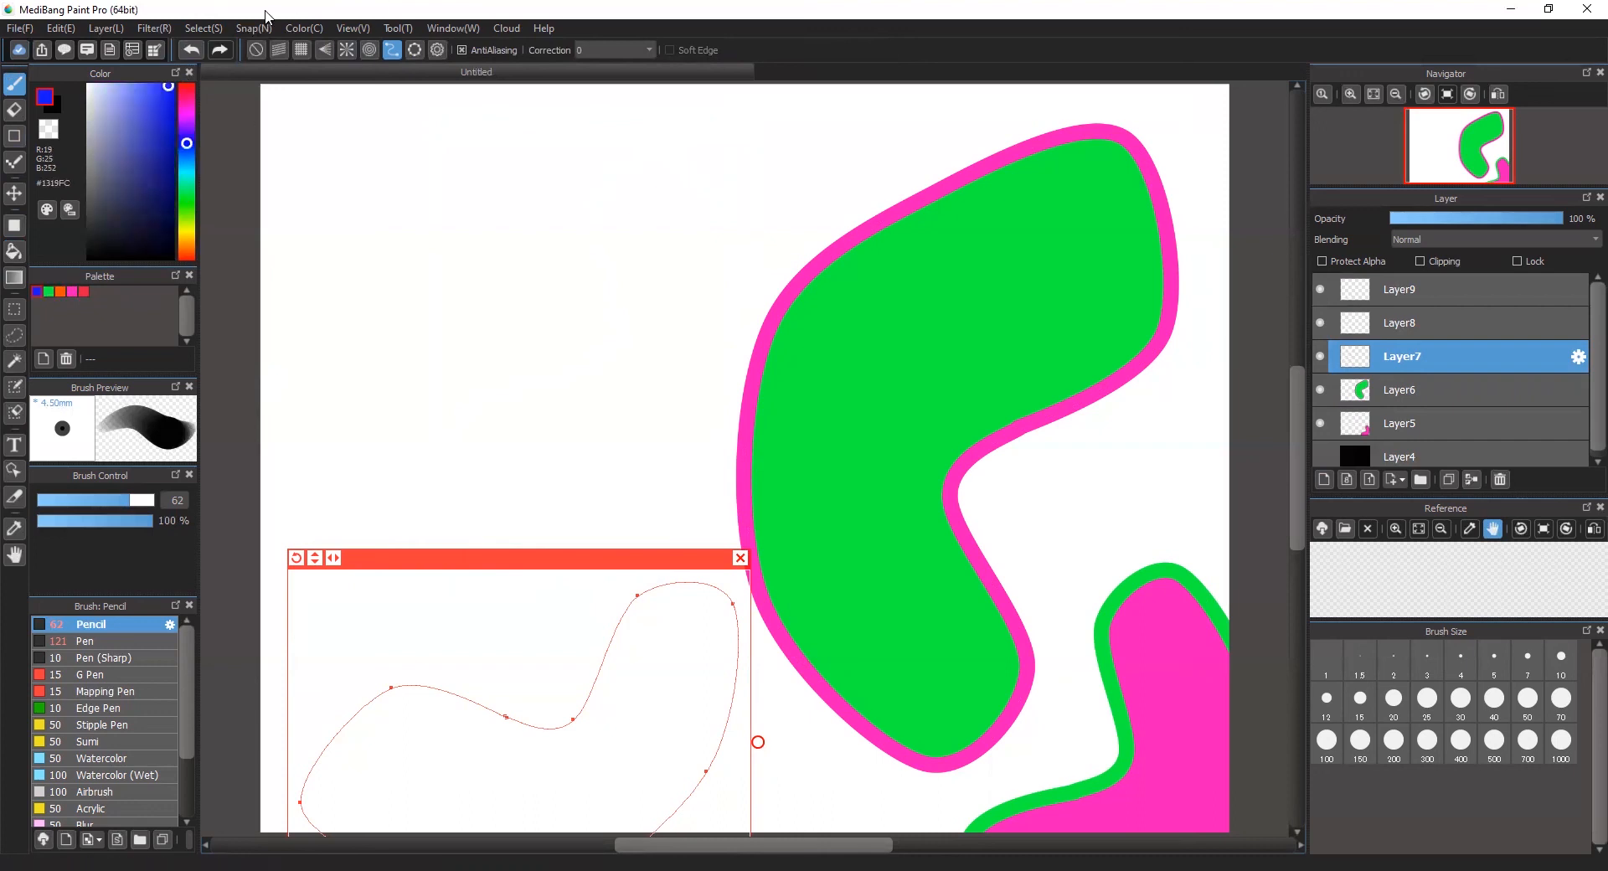
{"action": "left_click", "coordinate": [248, 28]}
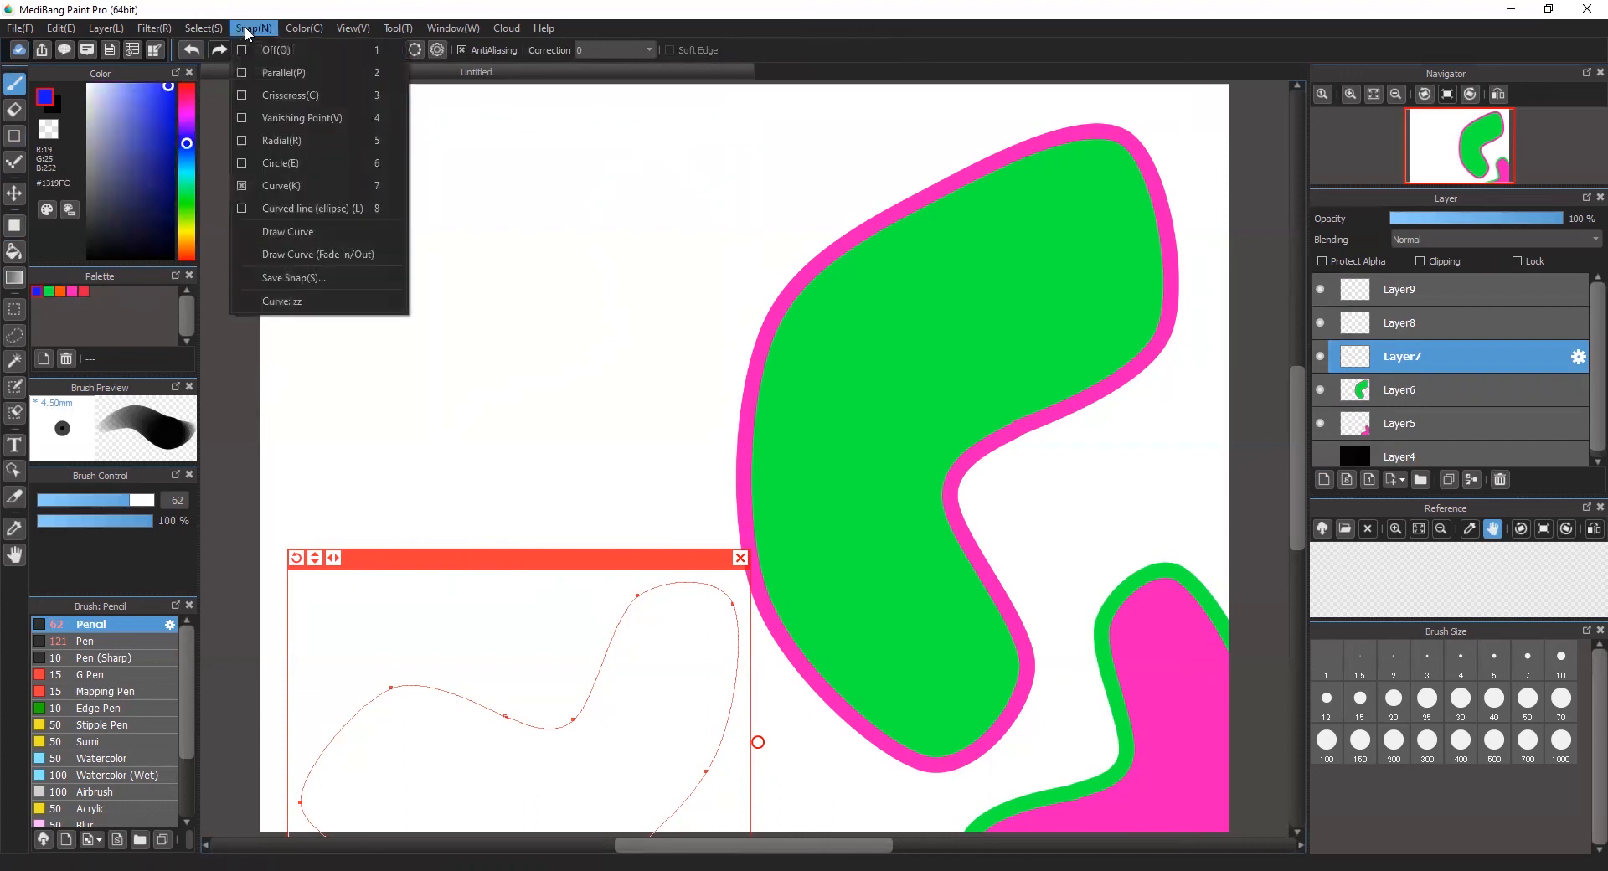
{"action": "left_click", "coordinate": [285, 253]}
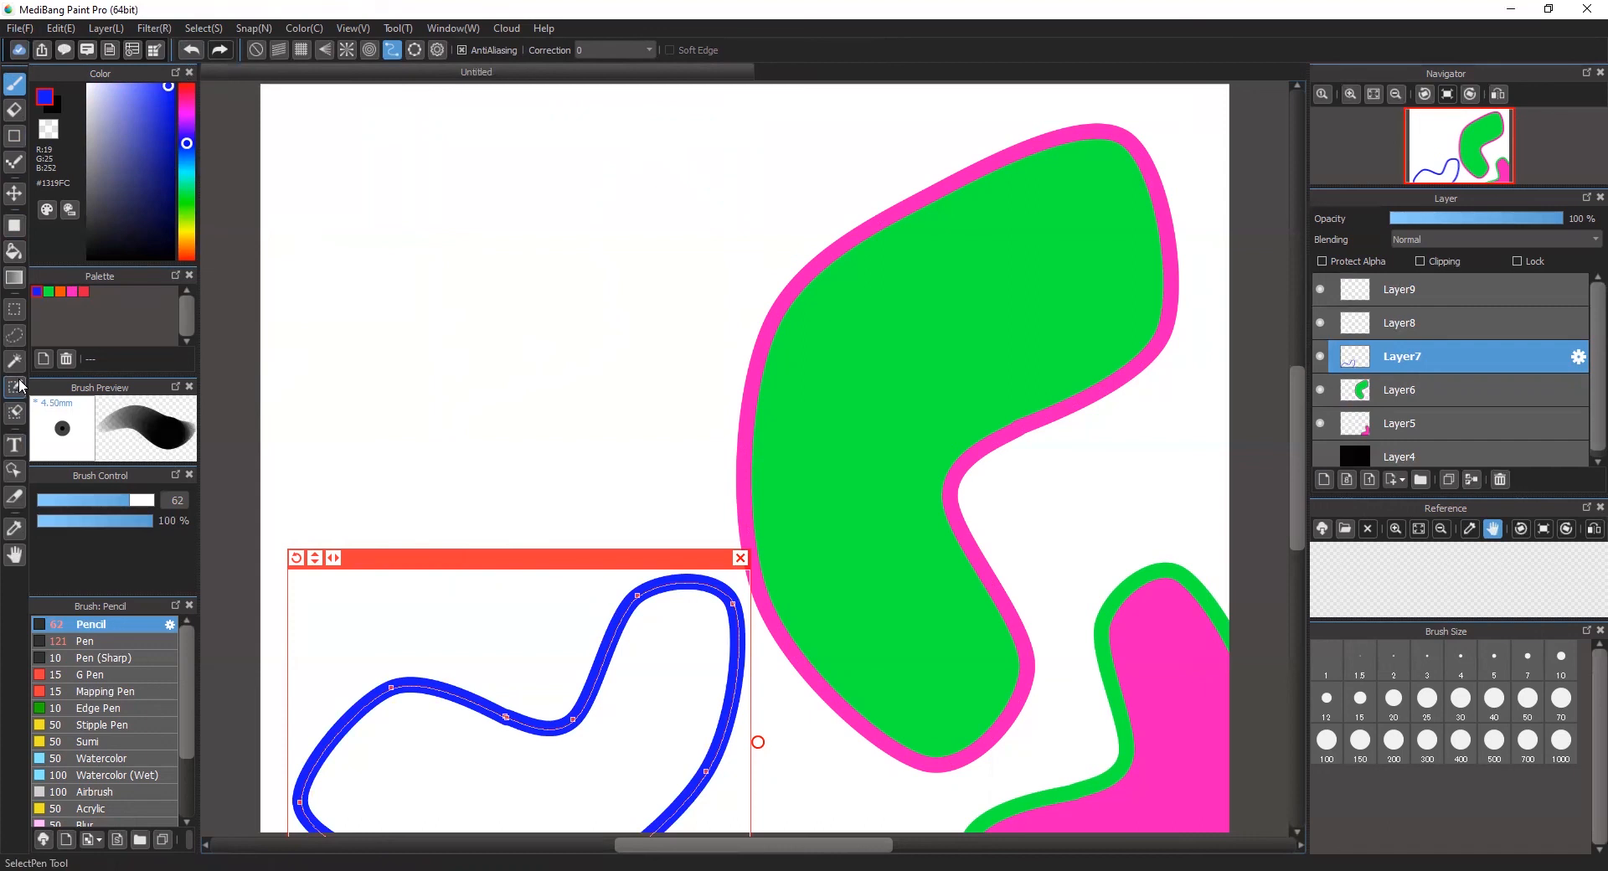
Step: Fill the blue outline on Layer7 with the red palette color and close the curve guide
{"action": "left_click", "coordinate": [14, 253]}
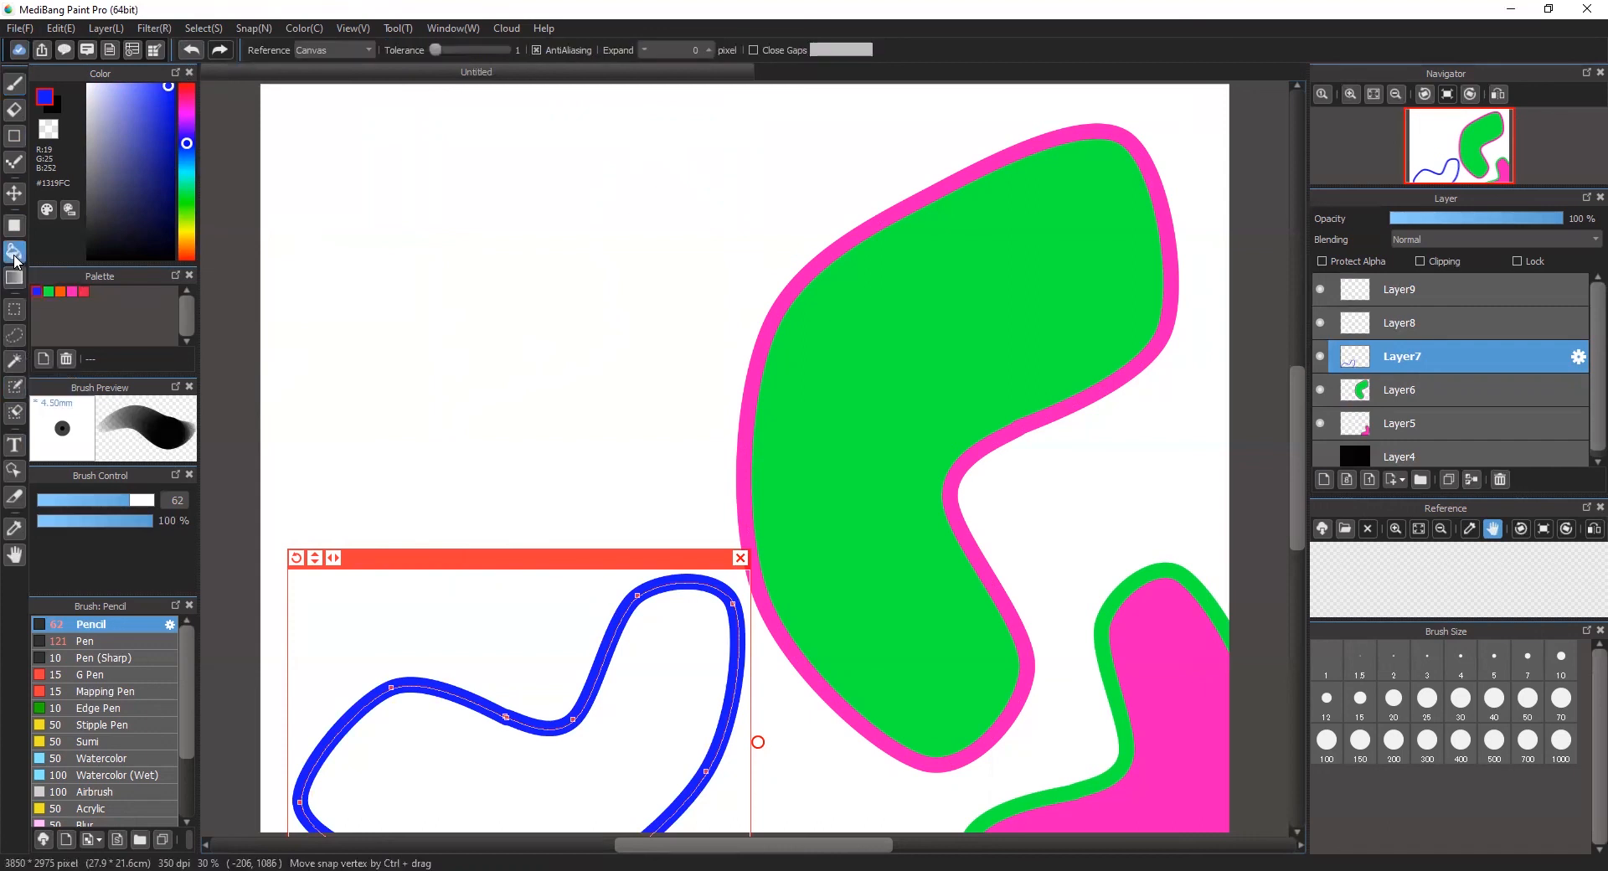
{"action": "left_click", "coordinate": [83, 291]}
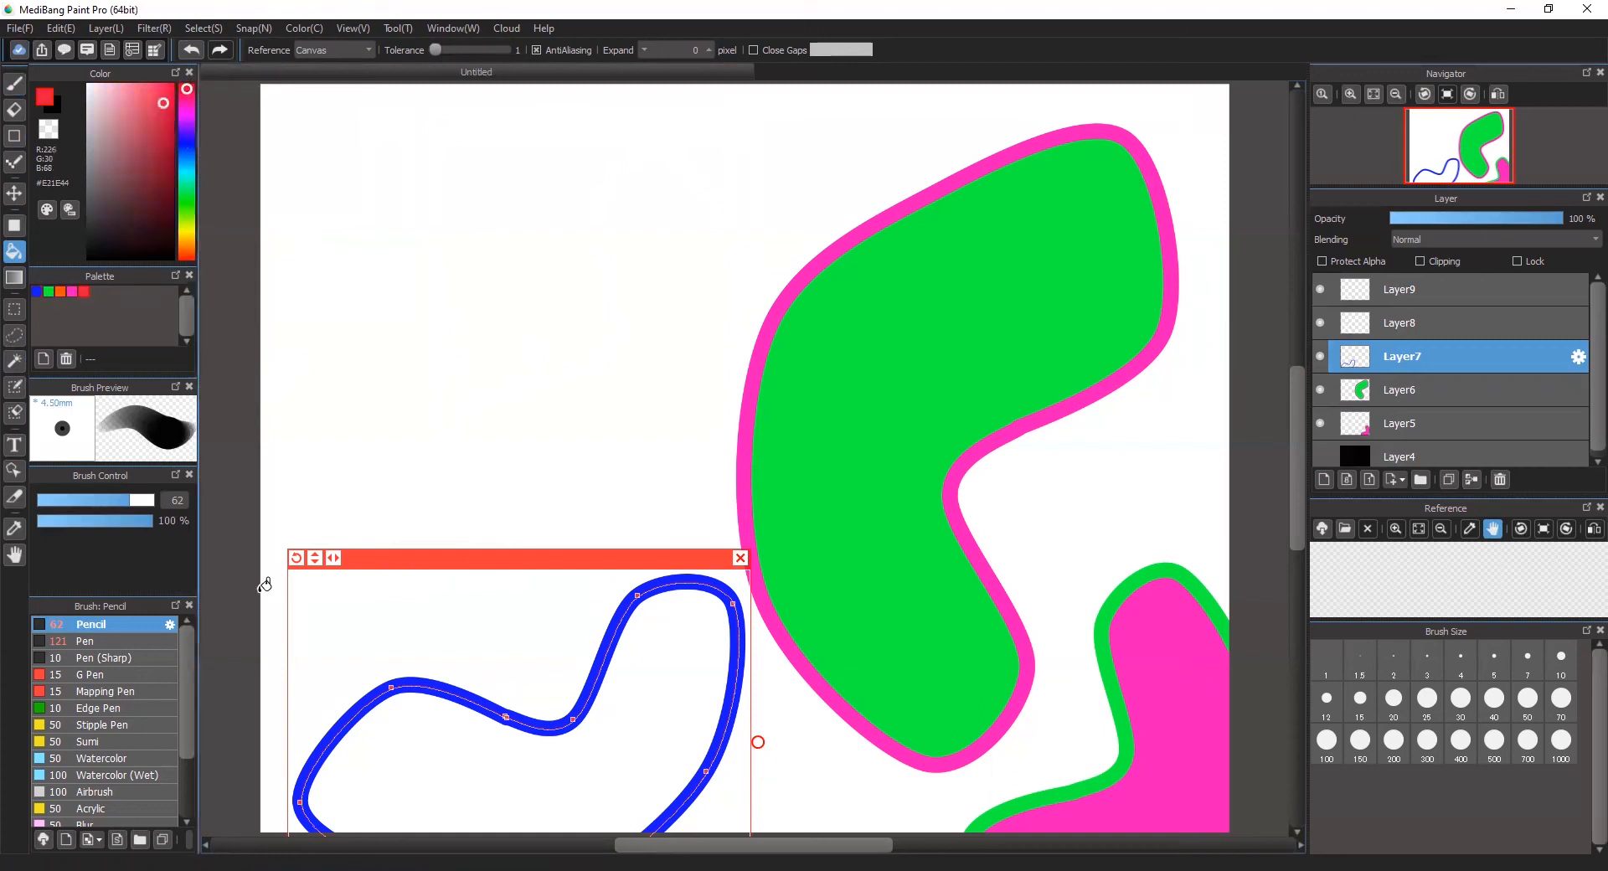
{"action": "left_click", "coordinate": [449, 772]}
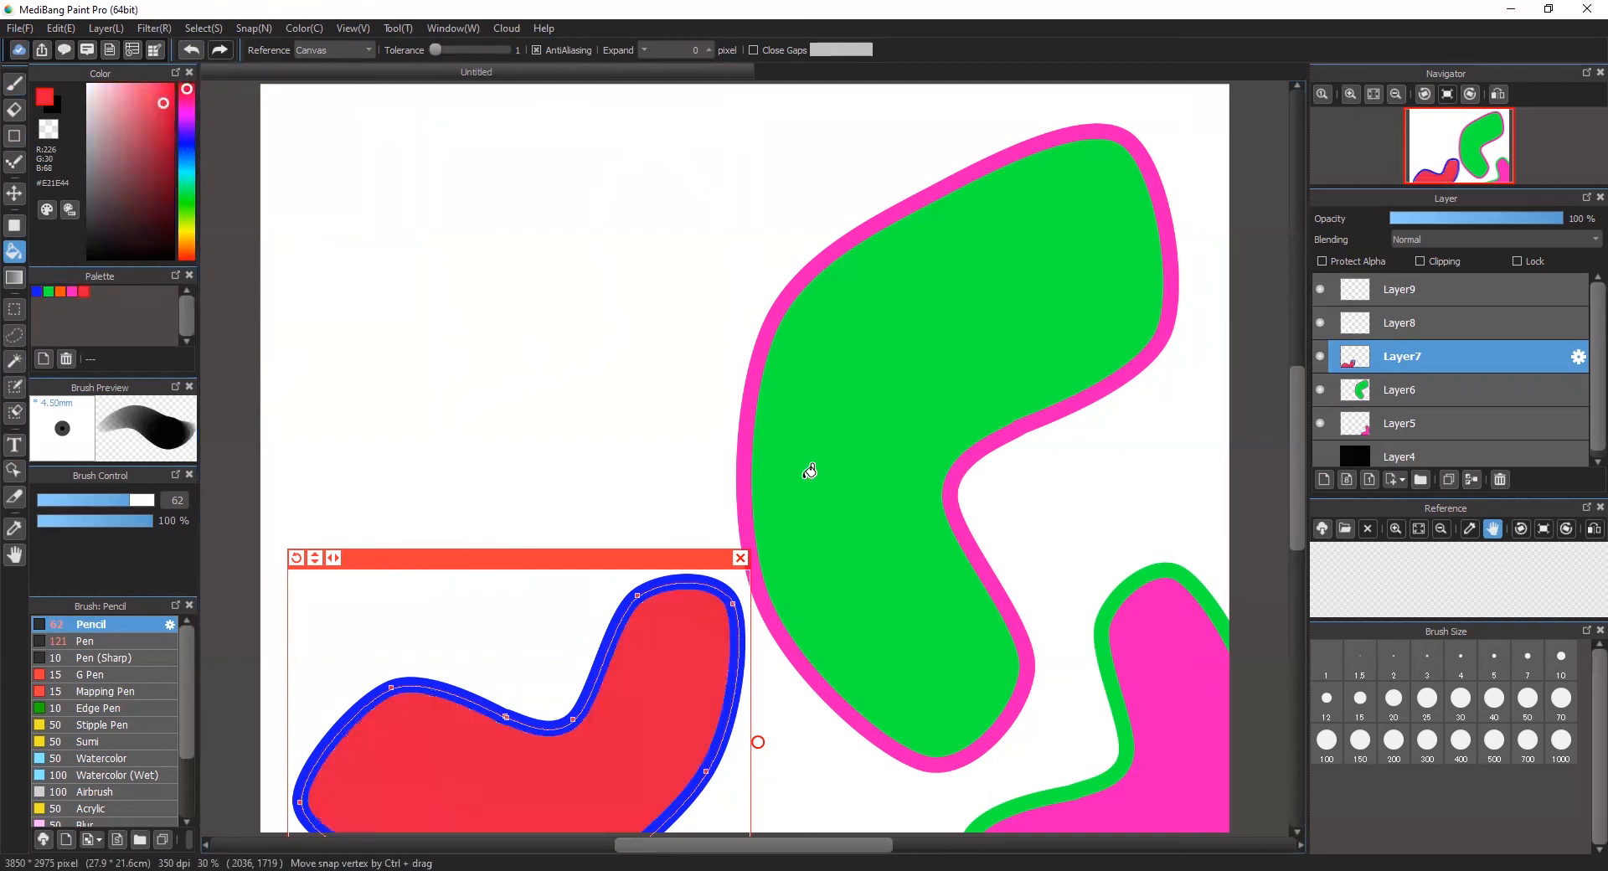
{"action": "left_click", "coordinate": [741, 558]}
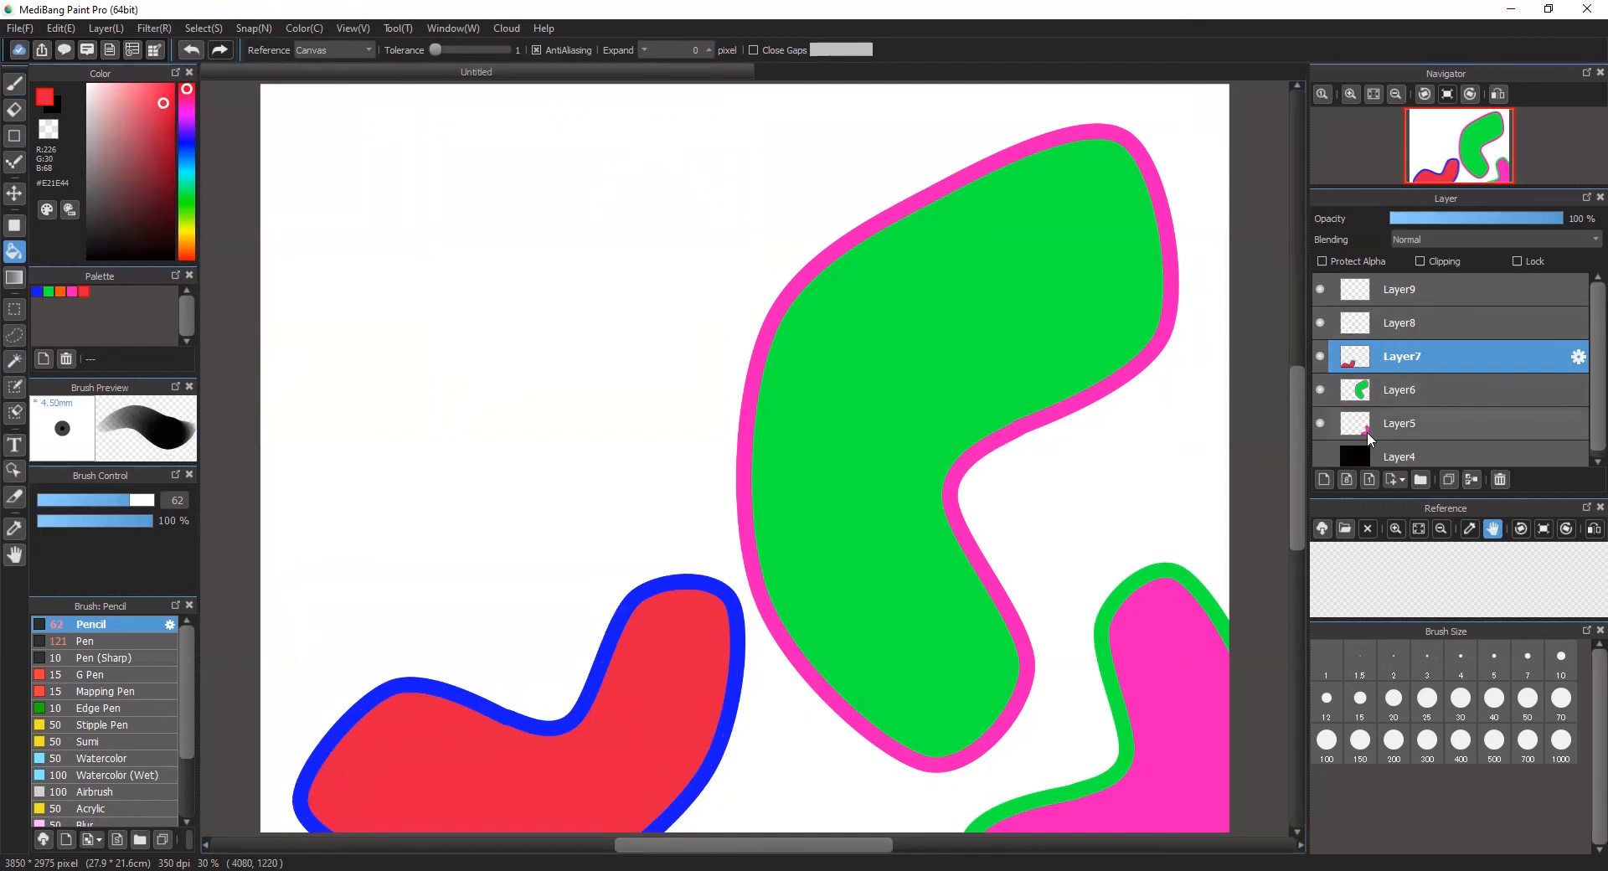
Step: Show the black Layer4, and move the green shape on Layer6 left and slightly up with the Move tool, behind the red shape
{"action": "left_click", "coordinate": [1320, 456]}
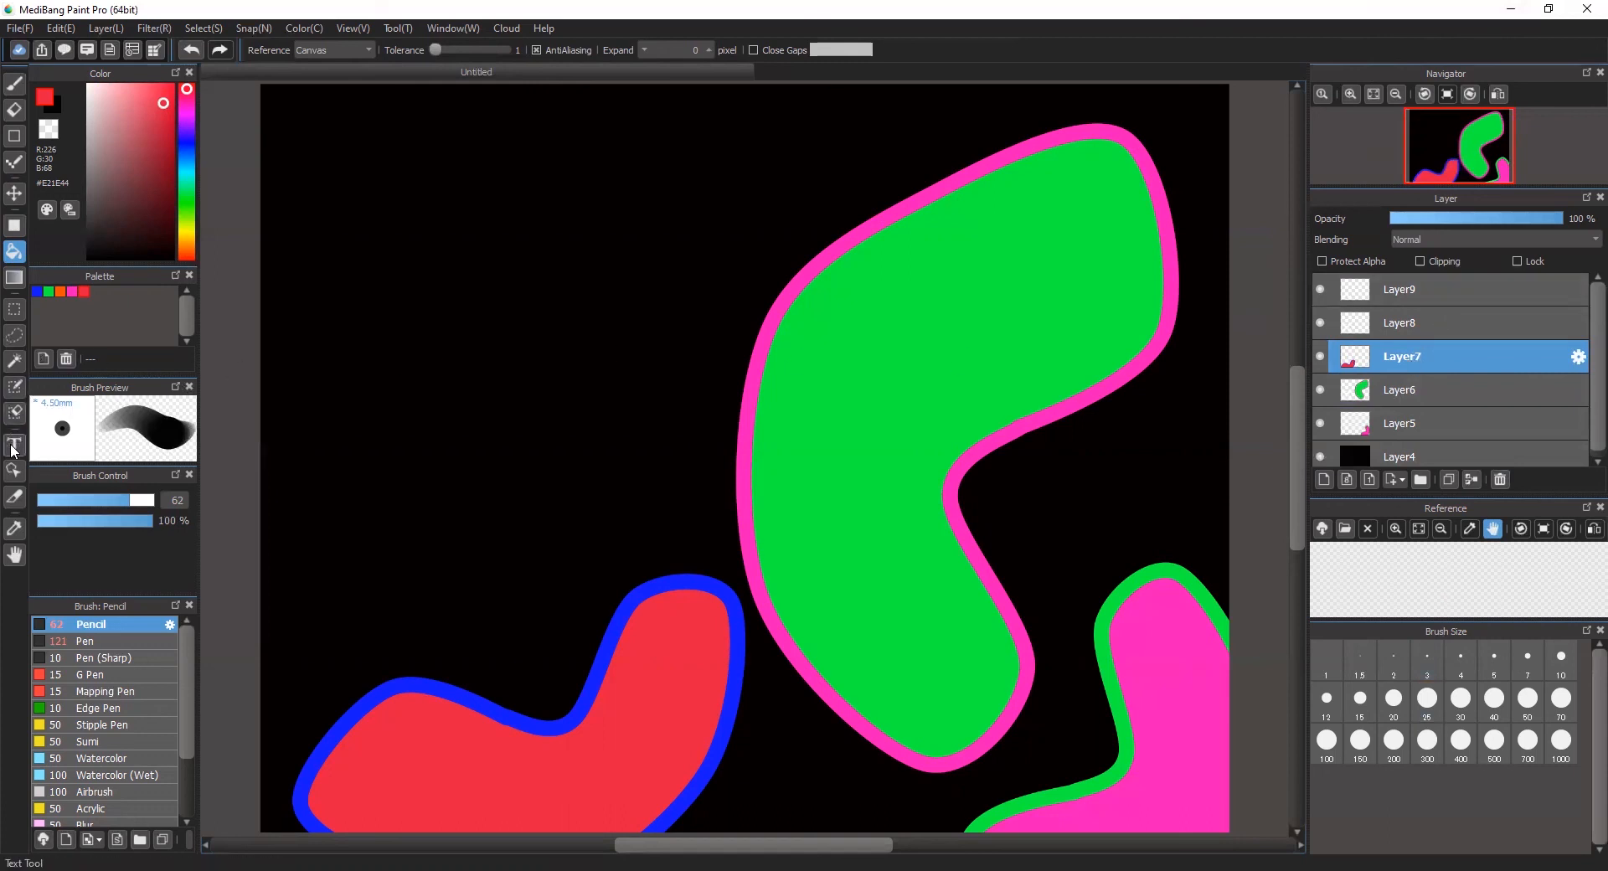
{"action": "left_click", "coordinate": [15, 197]}
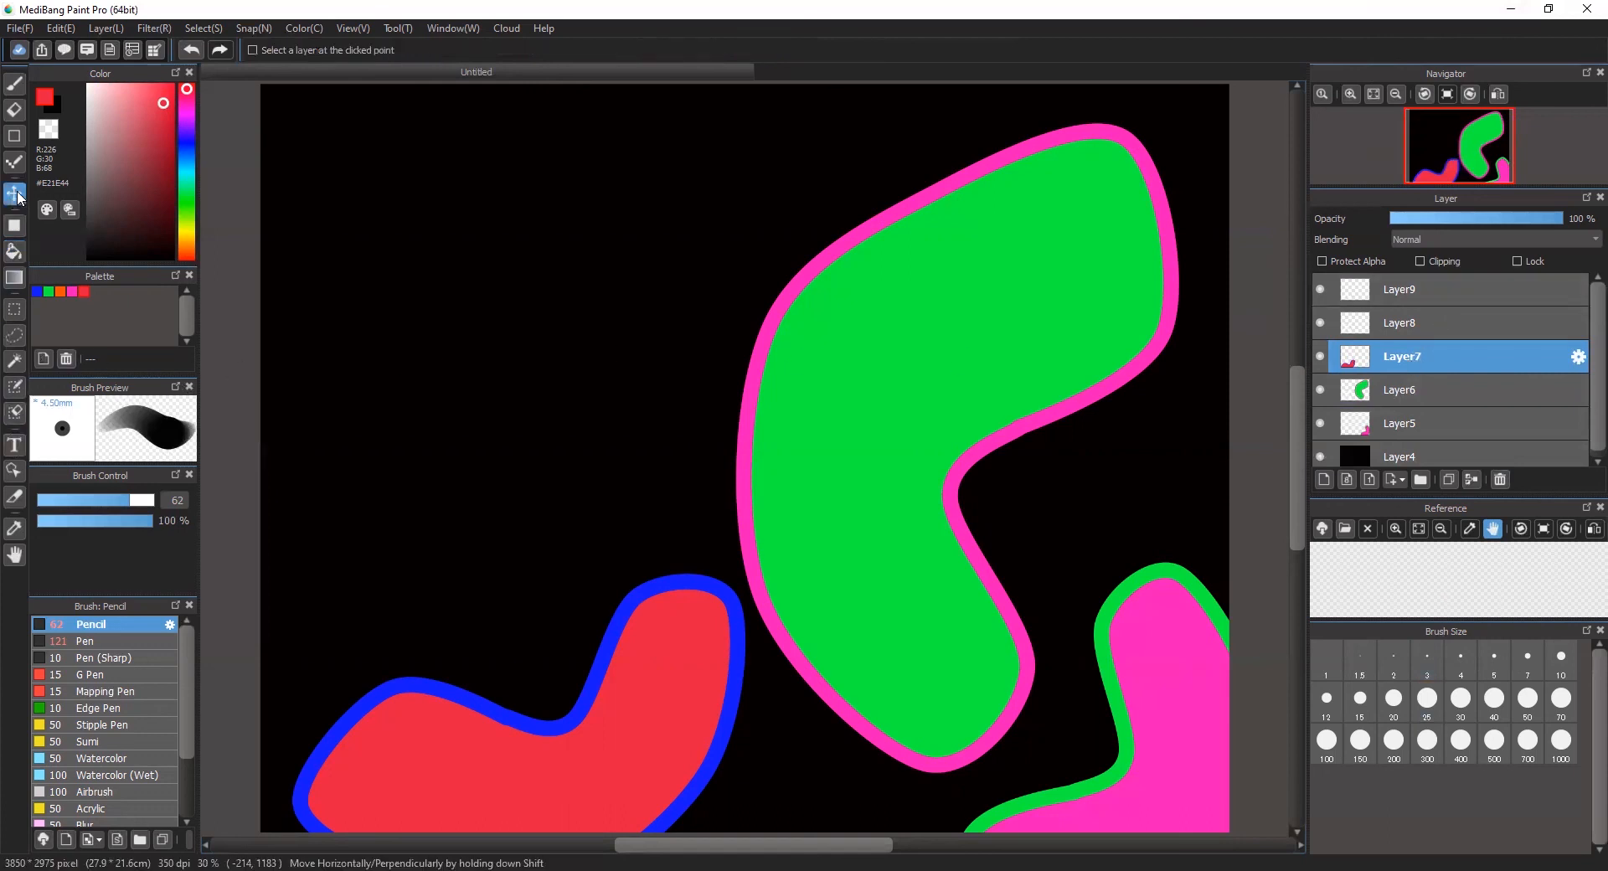
{"action": "left_click", "coordinate": [1464, 388]}
{"action": "left_click_drag", "start_coordinate": [973, 339], "coordinate": [808, 310]}
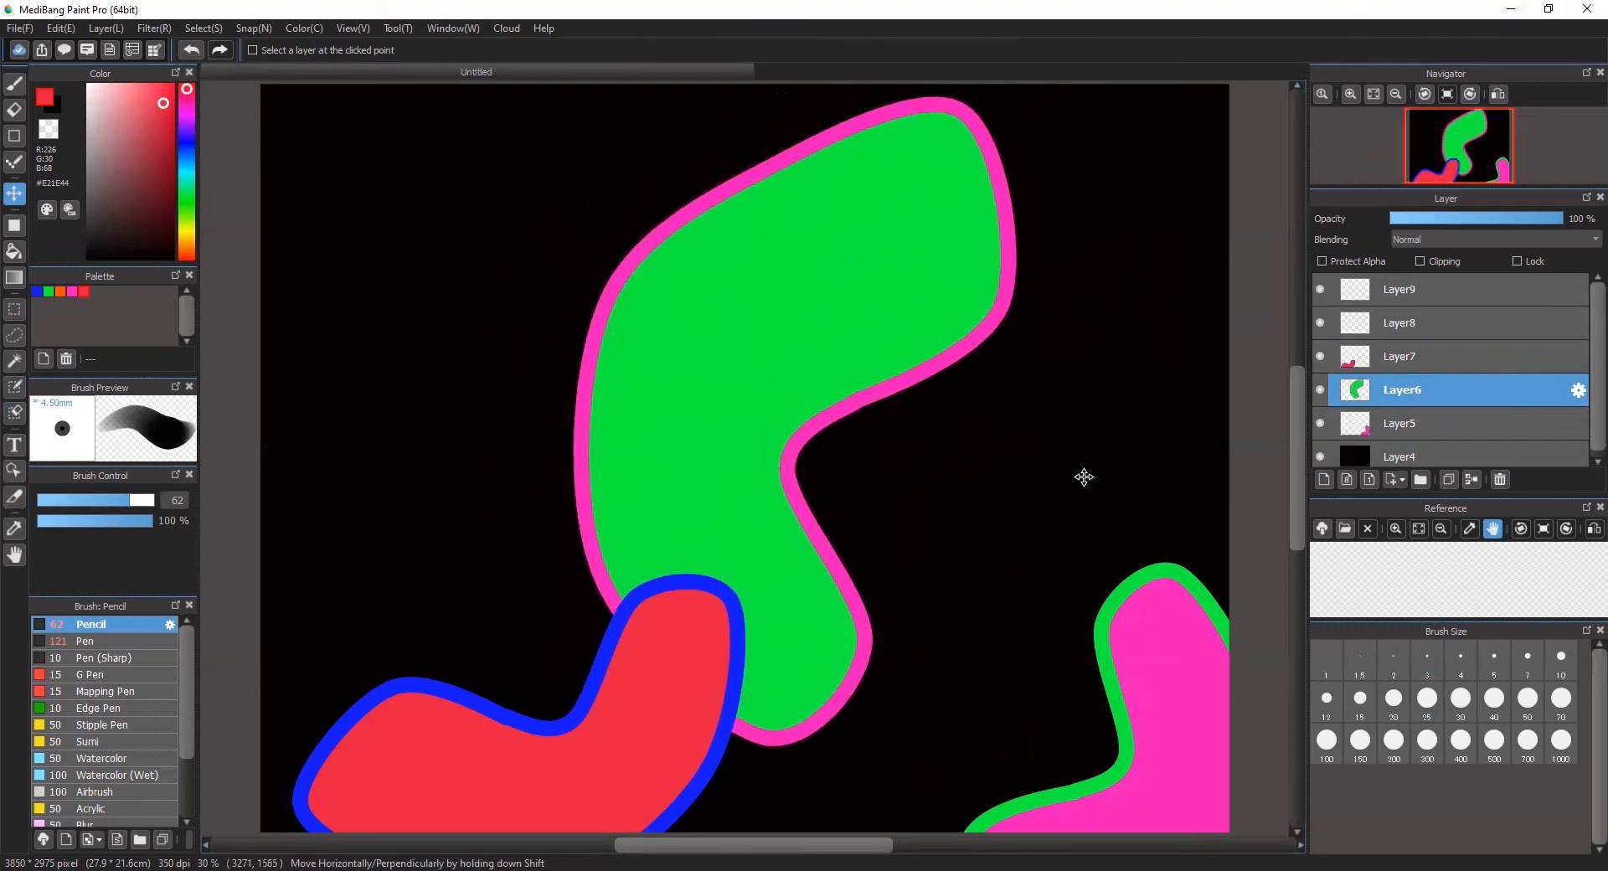
Step: Transform the green shape on Layer6 by stretching its lower left corner downward, rotating it counterclockwise and shifting it slightly down, and apply the transformation
{"action": "key", "text": "ctrl+t"}
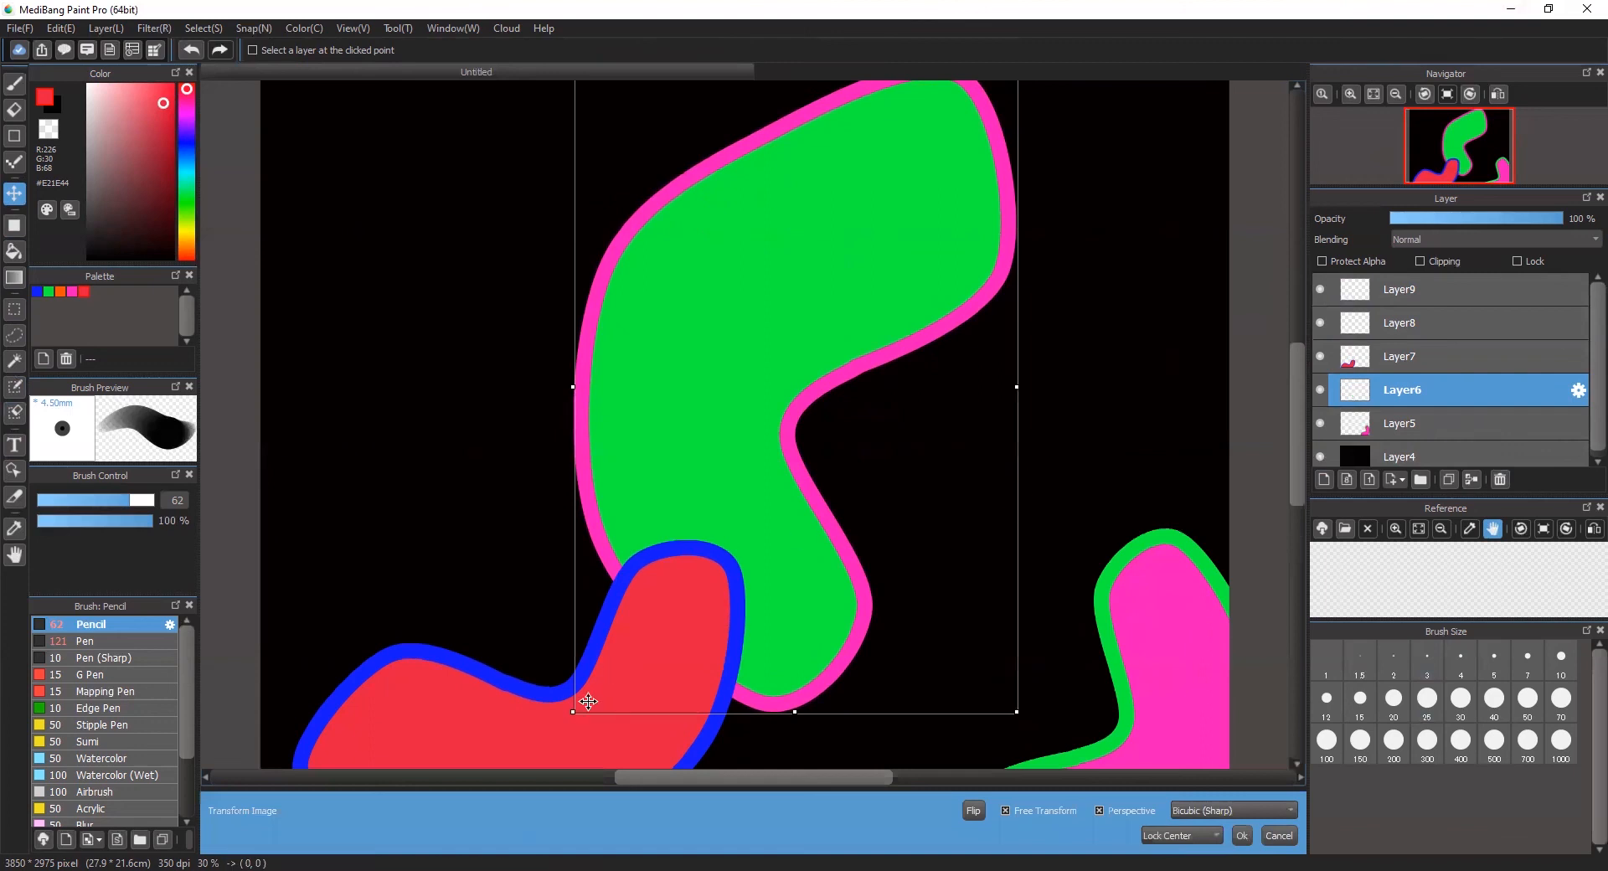
{"action": "left_click_drag", "start_coordinate": [574, 711], "coordinate": [602, 801]}
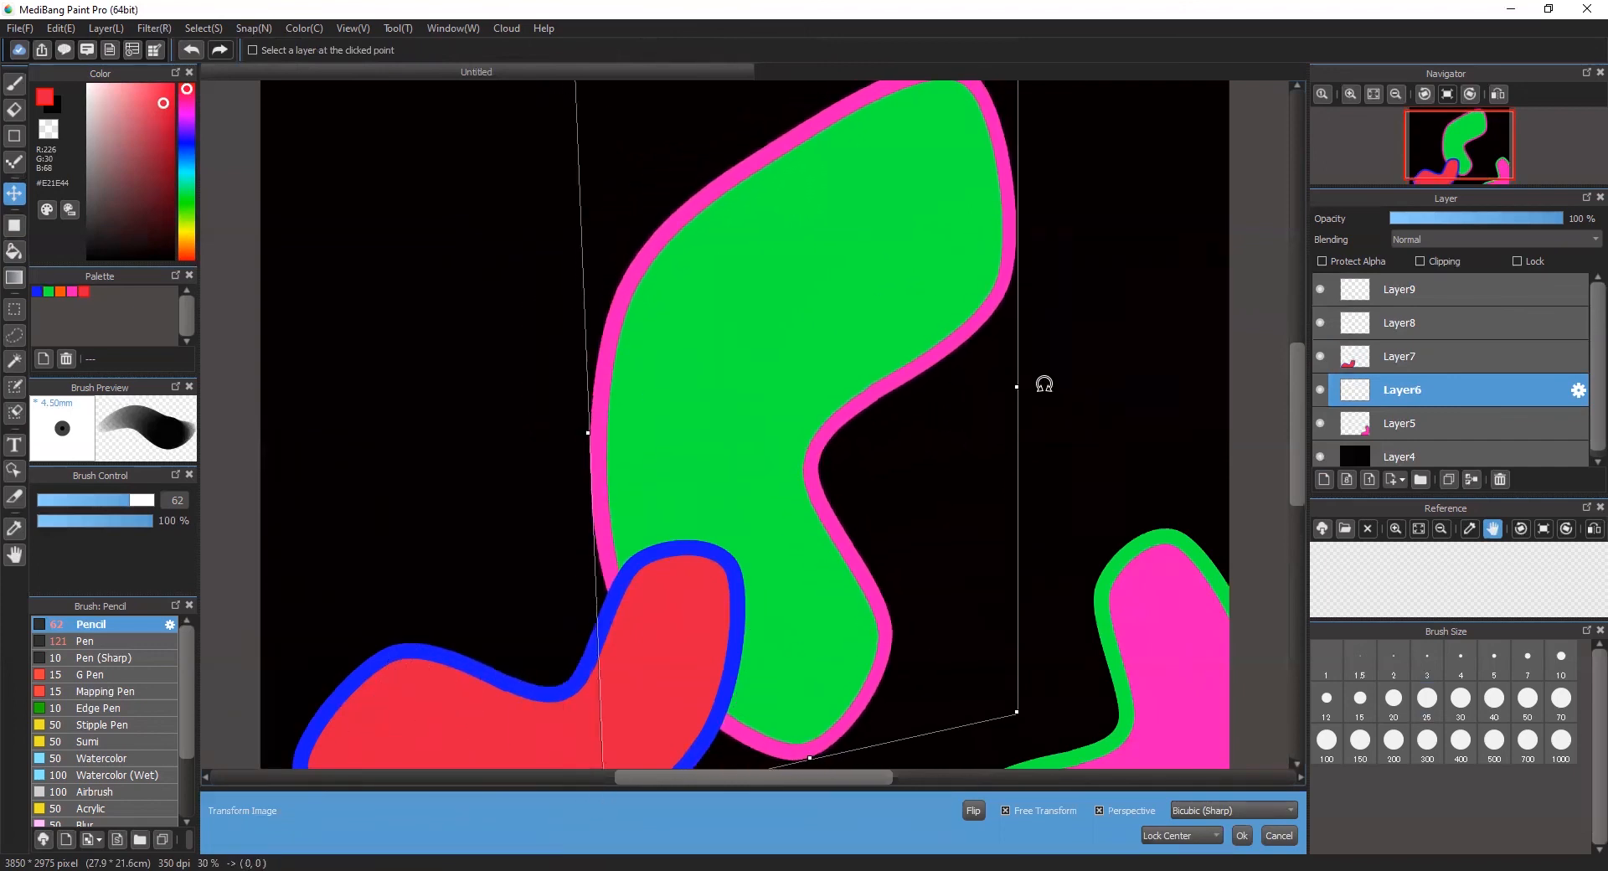
{"action": "left_click_drag", "start_coordinate": [1021, 352], "coordinate": [871, 279]}
{"action": "left_click_drag", "start_coordinate": [782, 326], "coordinate": [779, 359]}
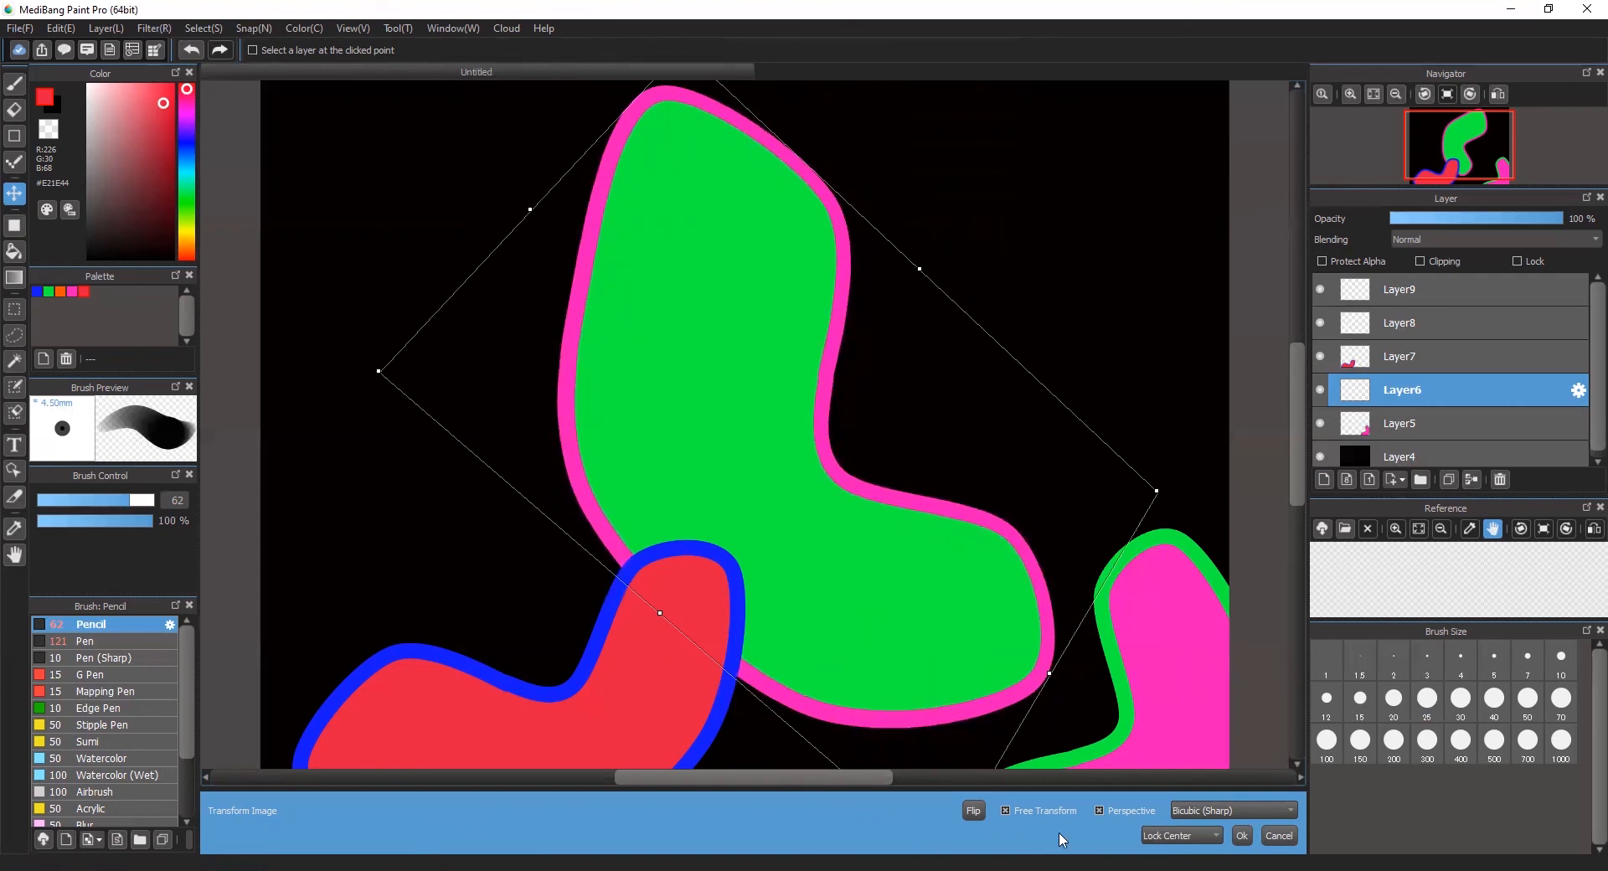
{"action": "left_click", "coordinate": [1242, 836]}
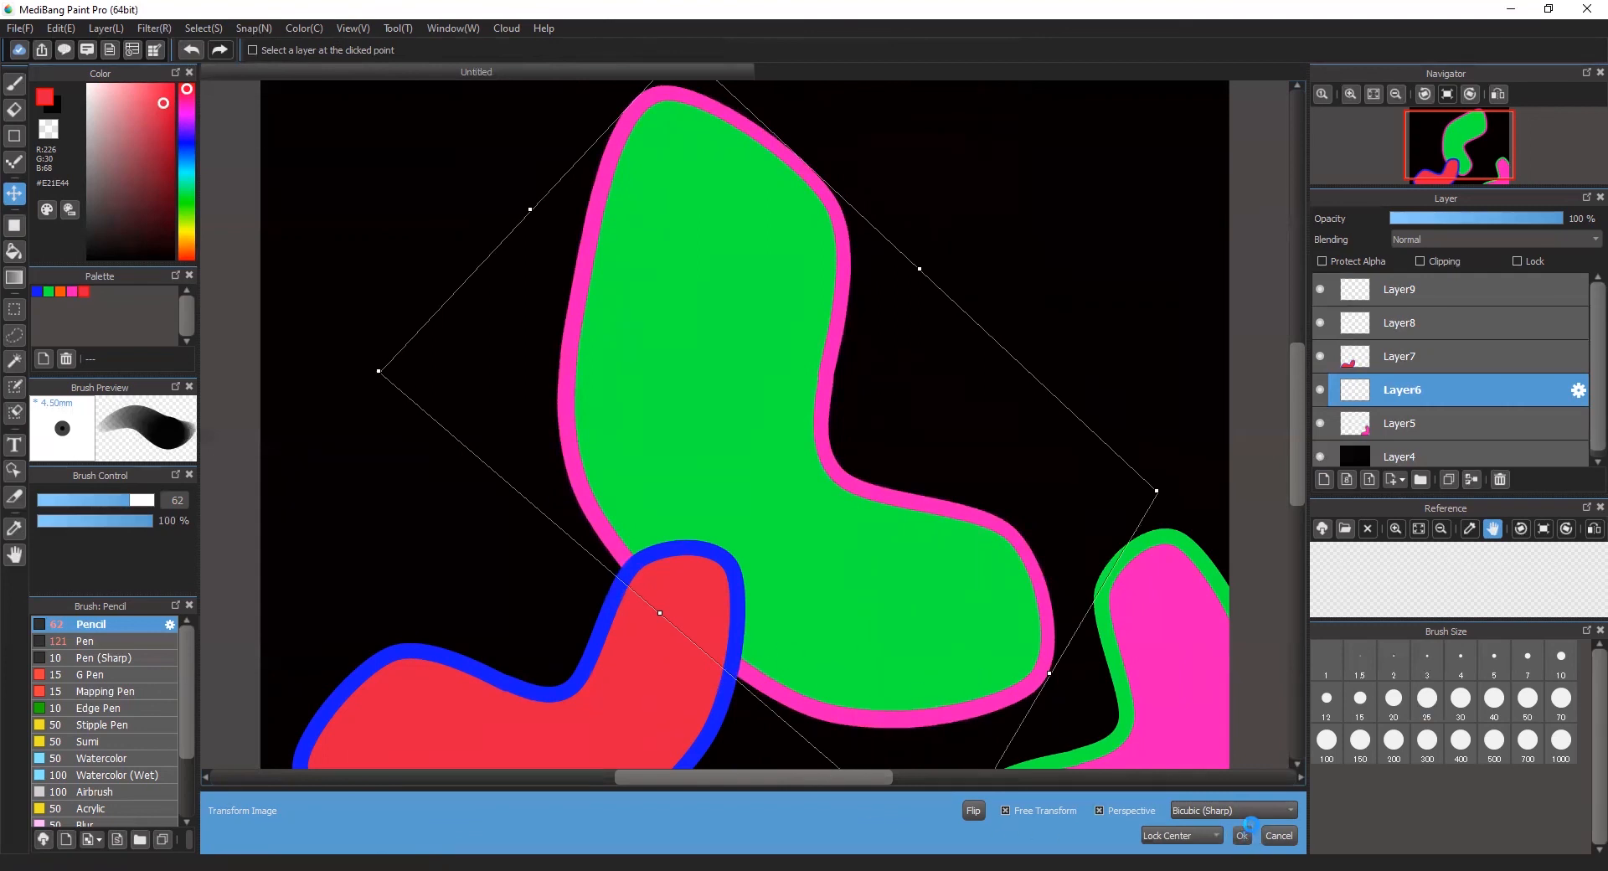